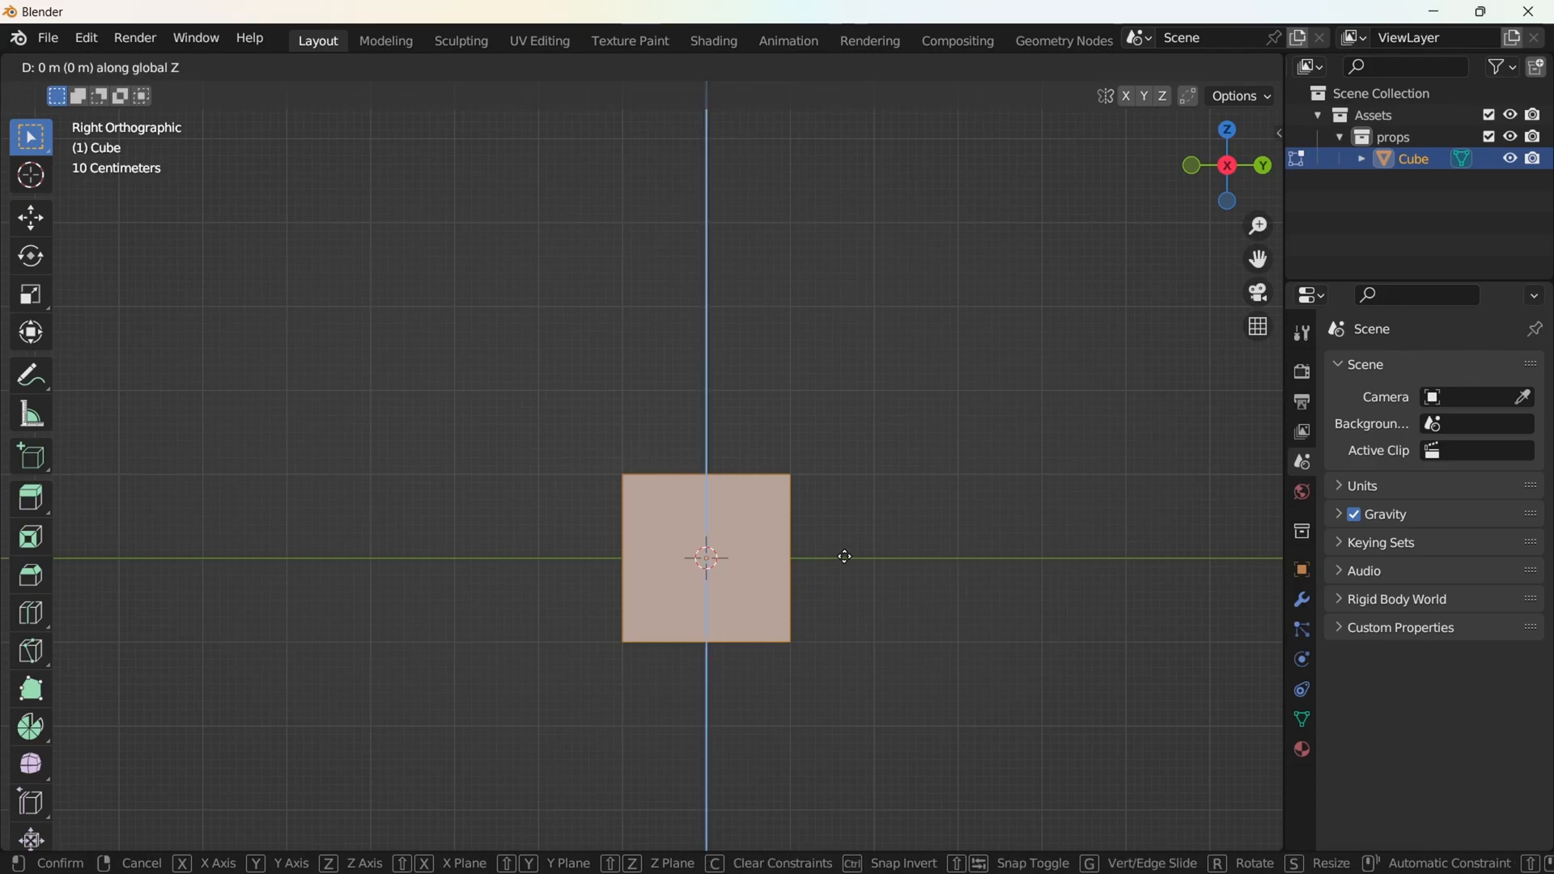
Raise the cube so its base rests on the ground plane and scale it horizontally to about a quarter of its width
key("Return")
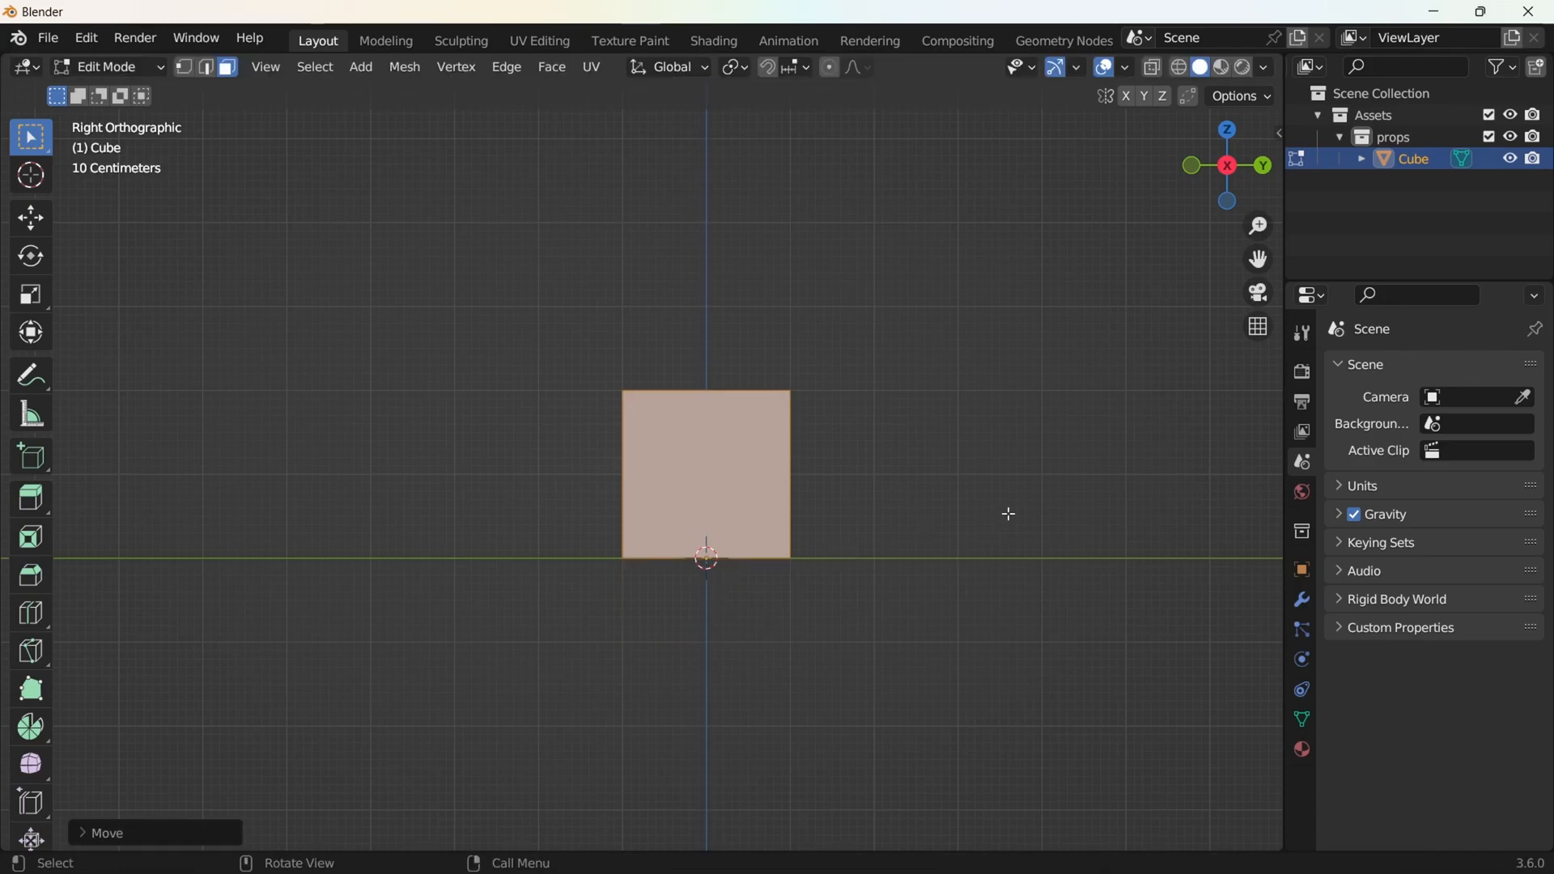
key("s")
key("shift+z")
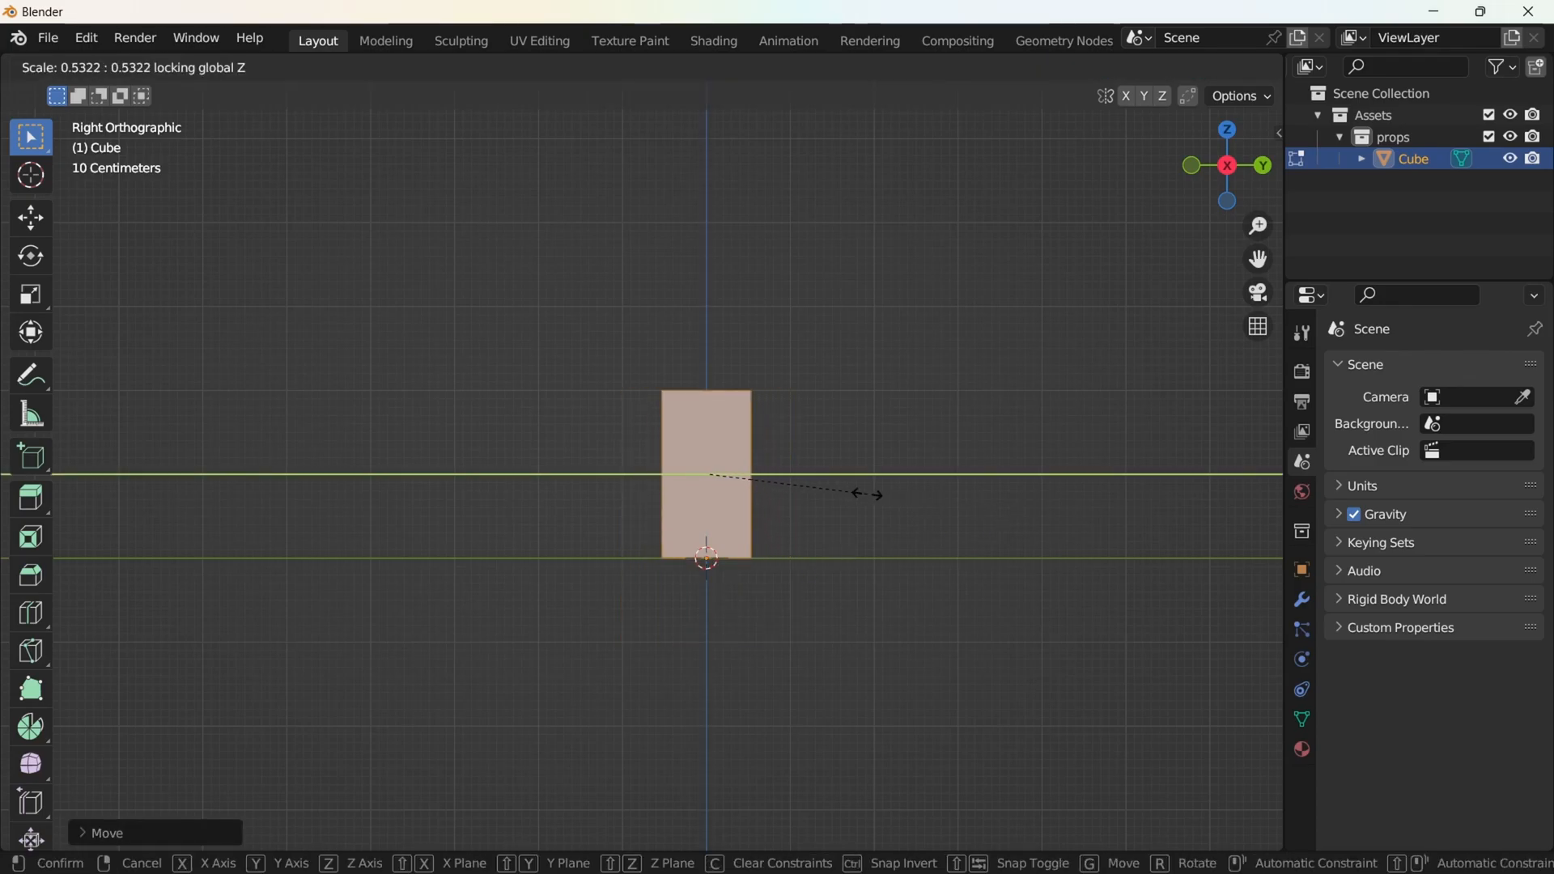
left_click(788, 489)
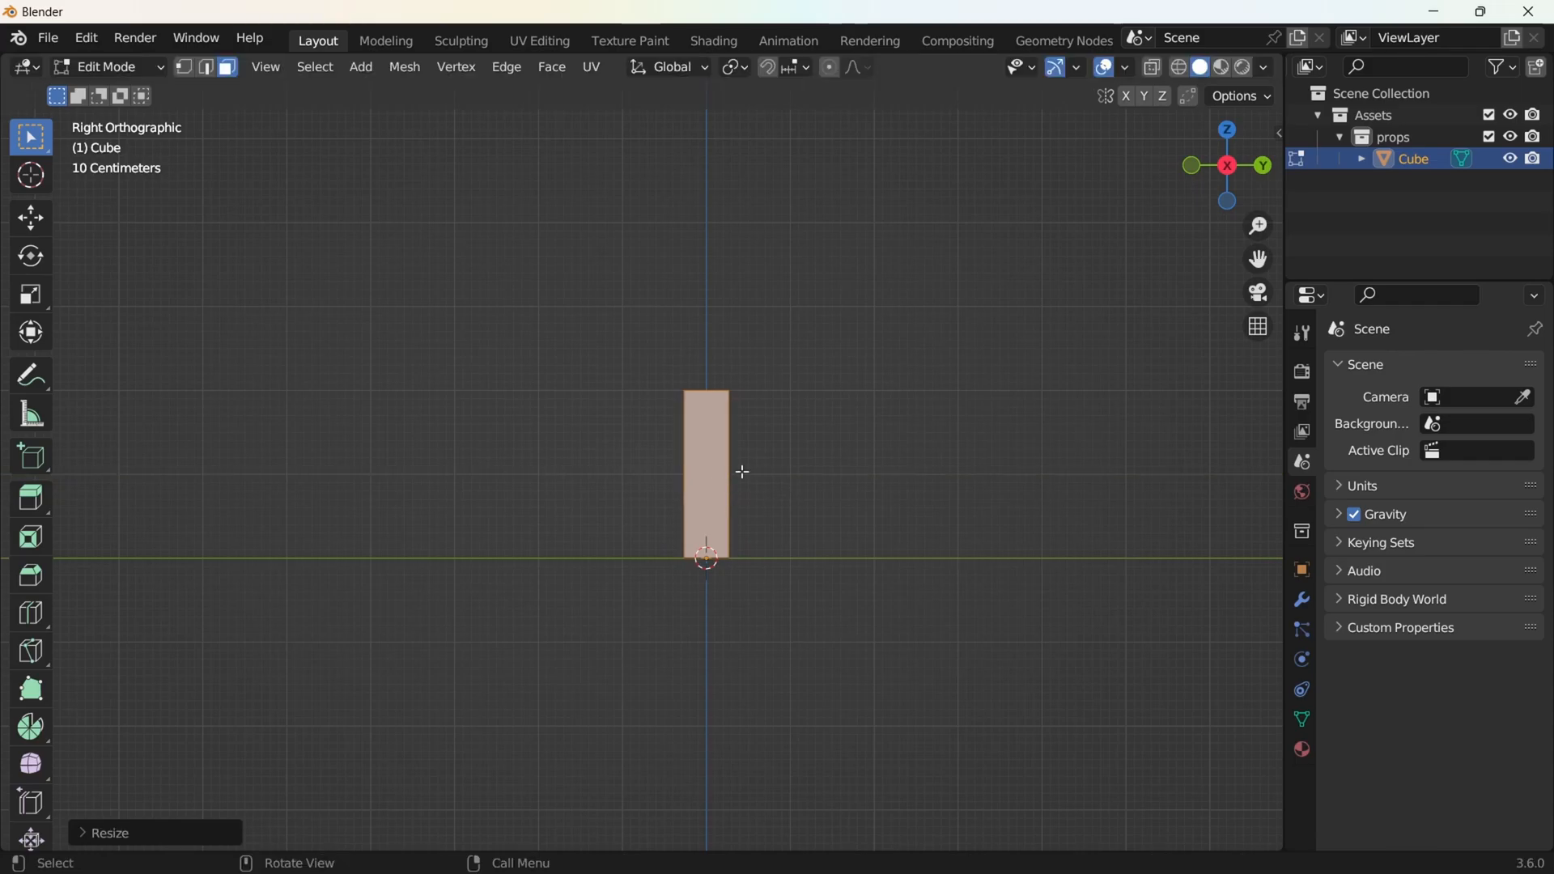
Add a horizontal loop cut around the column and slide it down close to the base
scroll(928, 548, "up", 4)
middle_click_drag(919, 569, 840, 569, "shift")
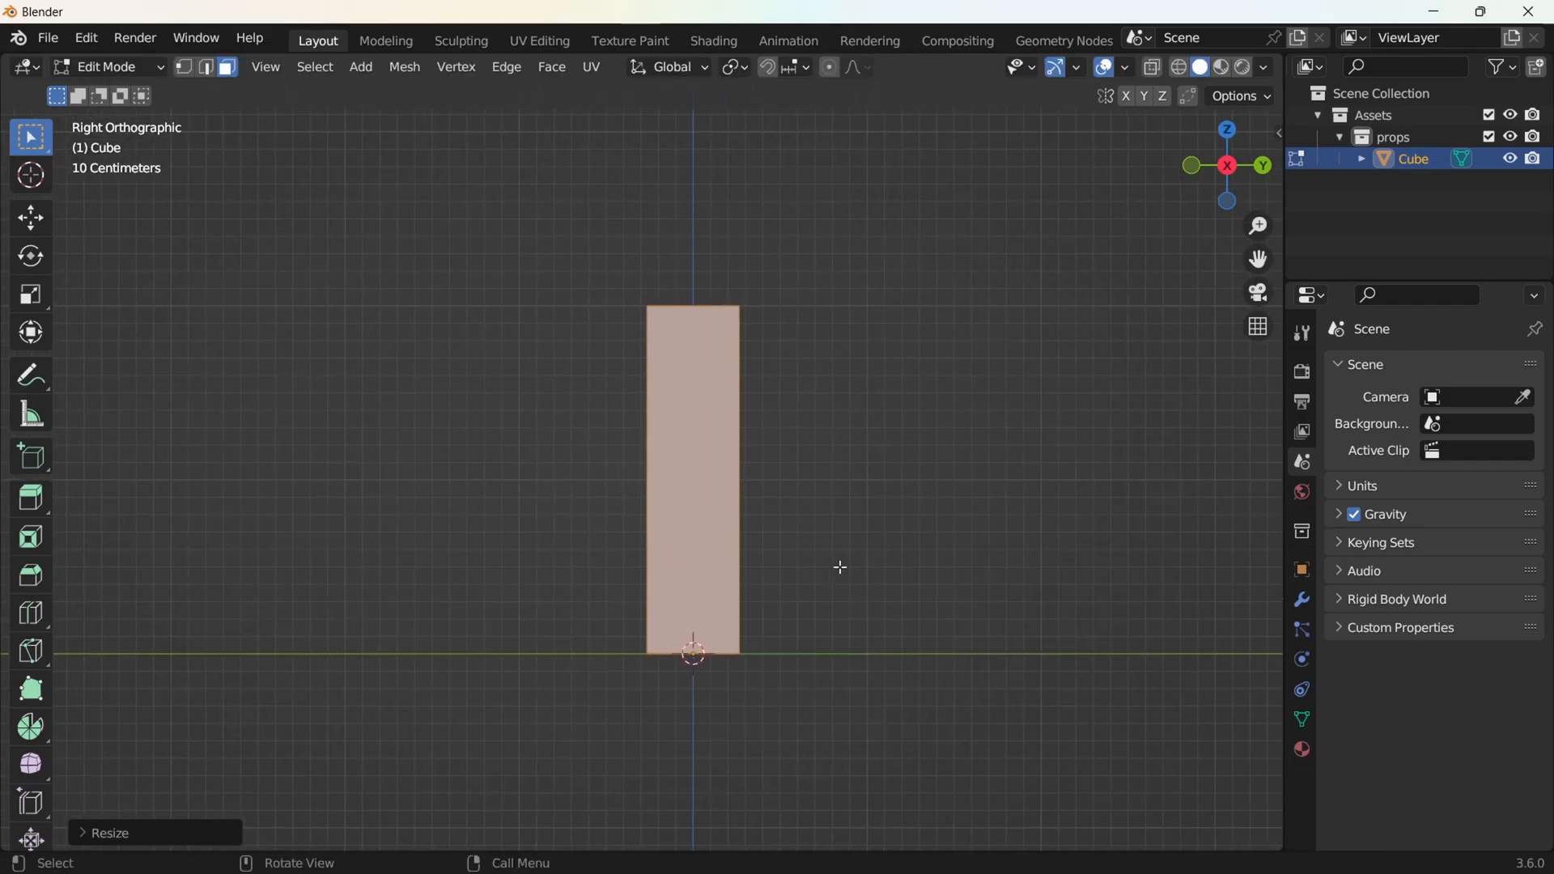
key("ctrl+r")
left_click(792, 562)
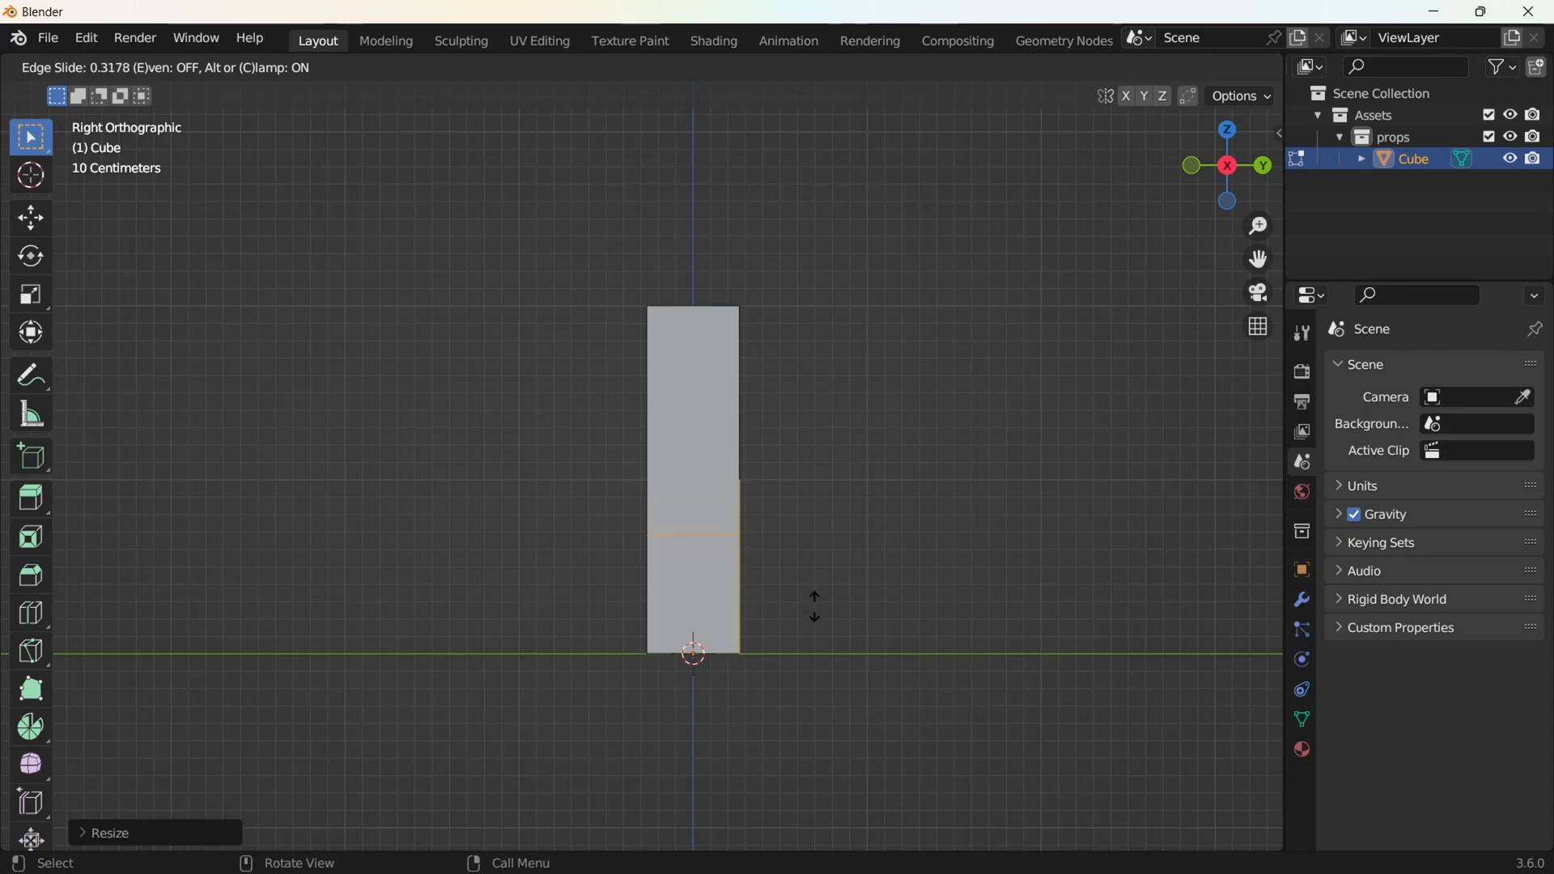
left_click(862, 684)
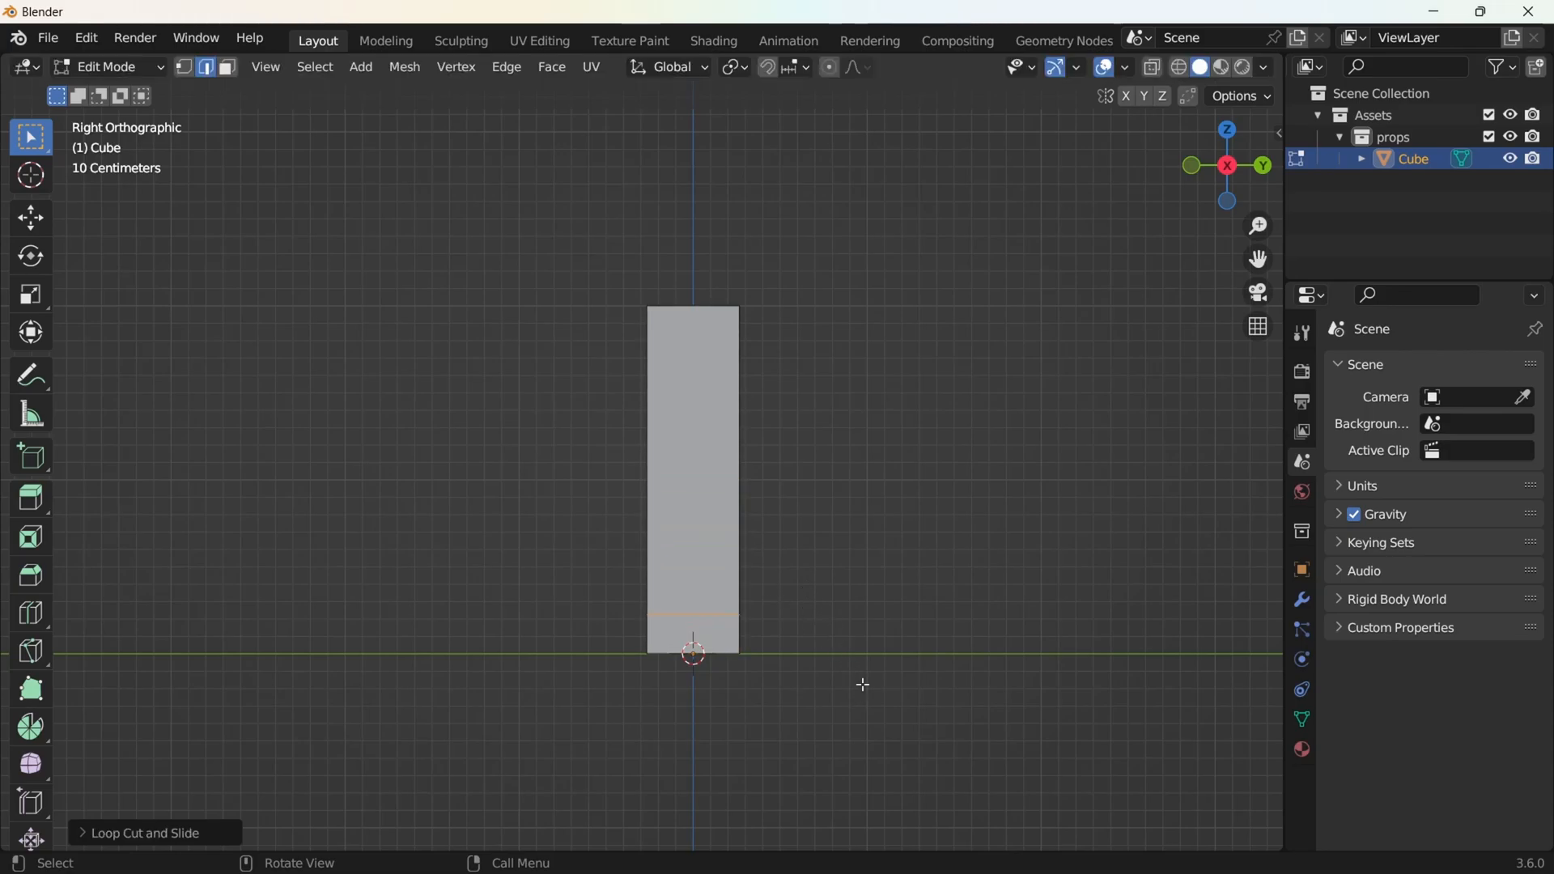
Turn on X-ray, select all faces of the column's lowest section and scale them horizontally to about 1.2 times their width
left_click(1154, 69)
left_click_drag(610, 623, 788, 636)
key("ctrl+Tab")
left_click(955, 639)
left_click_drag(599, 620, 833, 645)
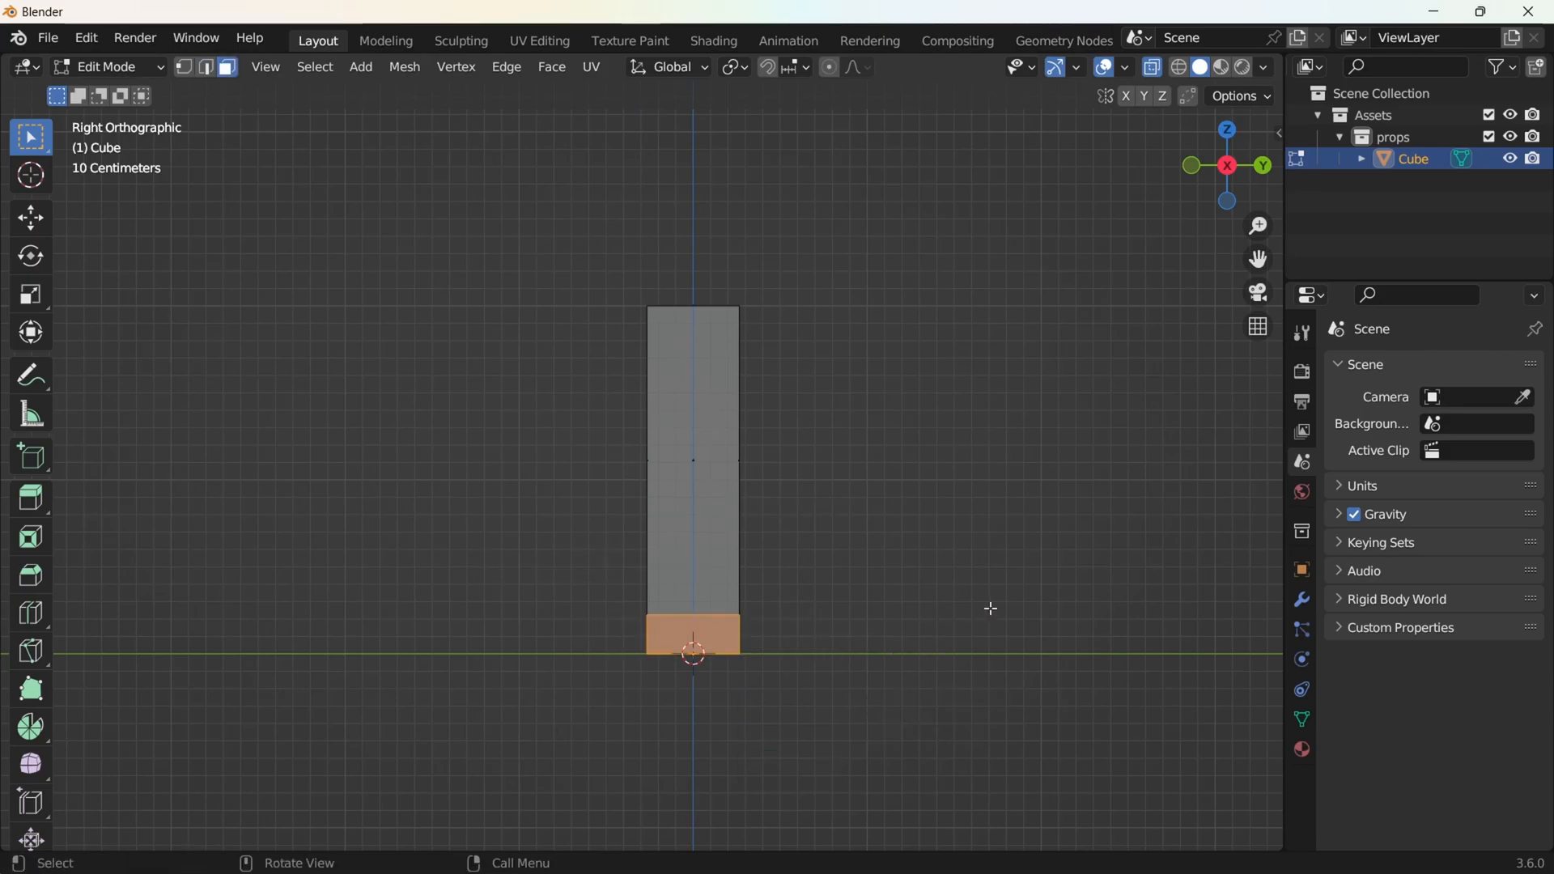
key("s")
key("shift+z")
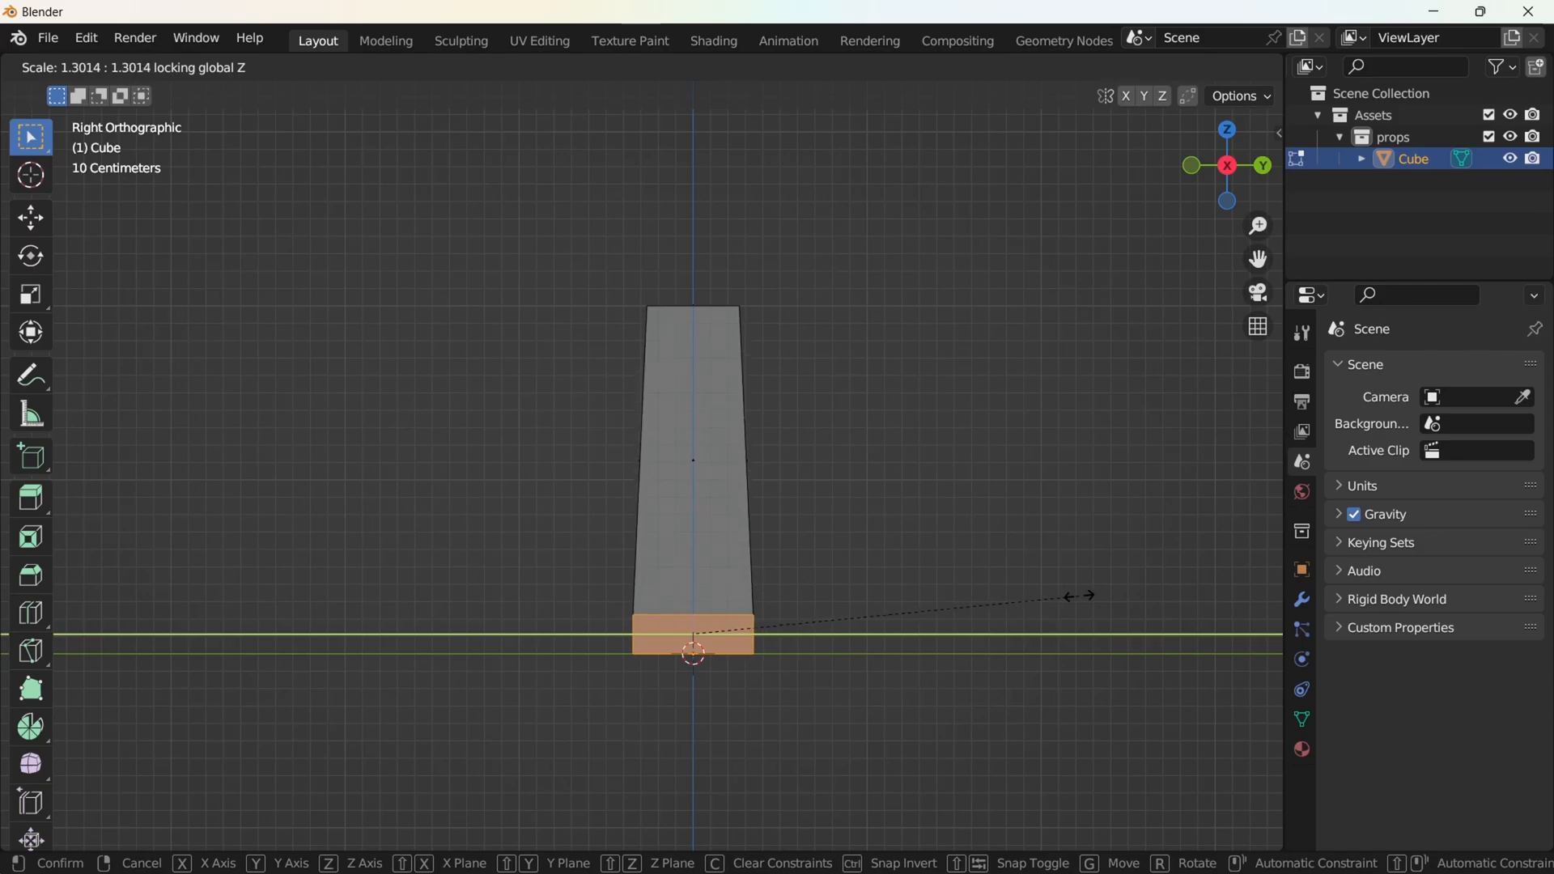
left_click(1060, 593)
Select the column's top face and lower it slightly along the Z axis
left_click_drag(454, 214, 946, 371)
key("g")
key("z")
left_click(948, 377)
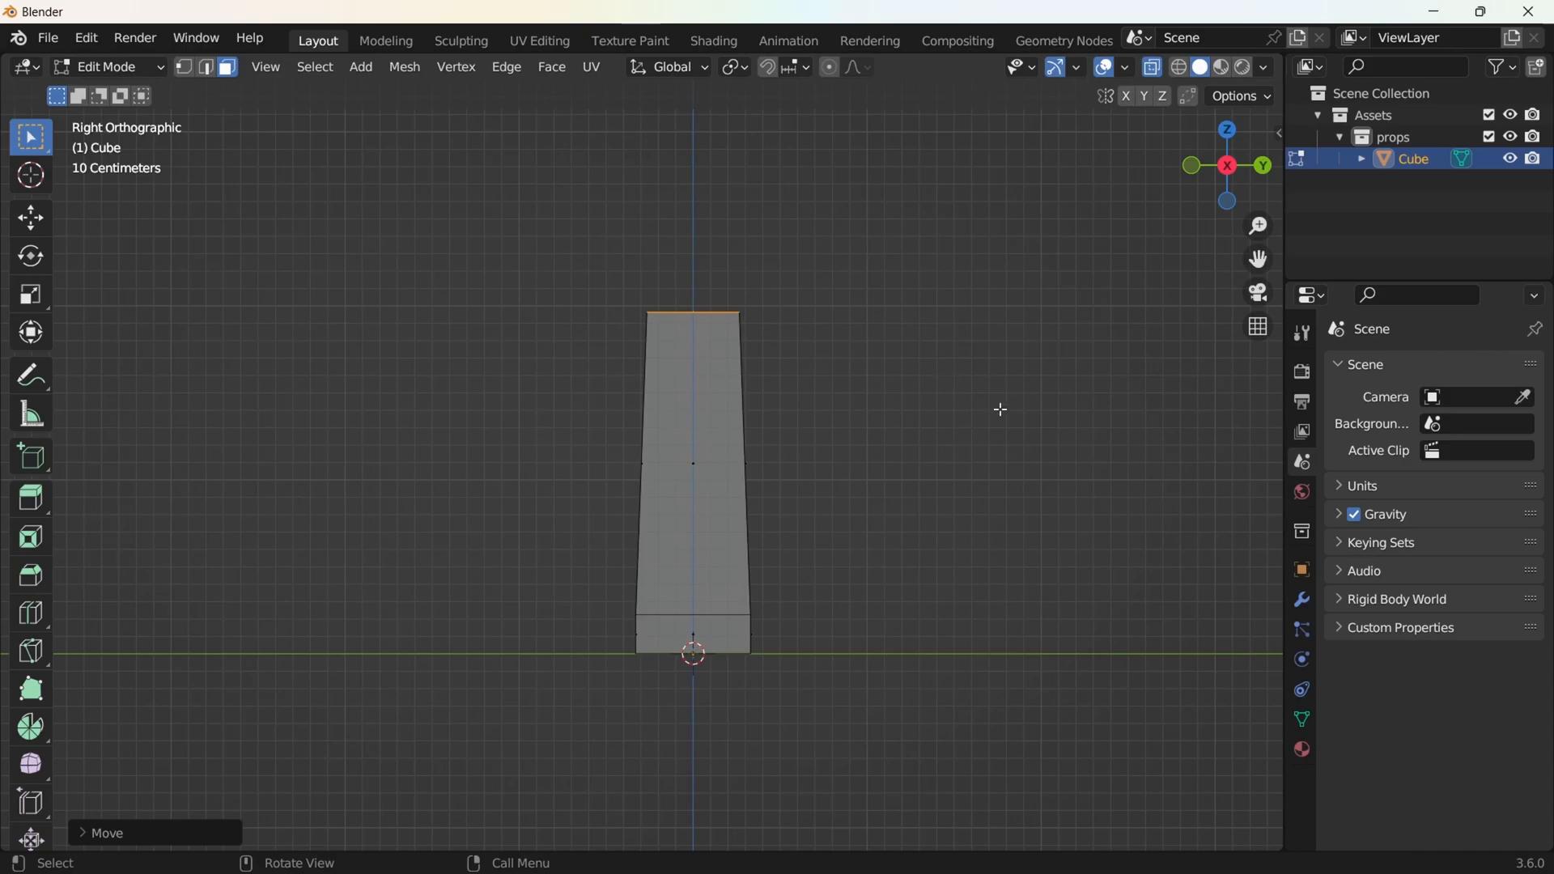
Select the column's bottom face and scale it horizontally by about 1.15 to flare the foot
left_click_drag(597, 625, 861, 677)
left_click_drag(600, 639, 911, 676)
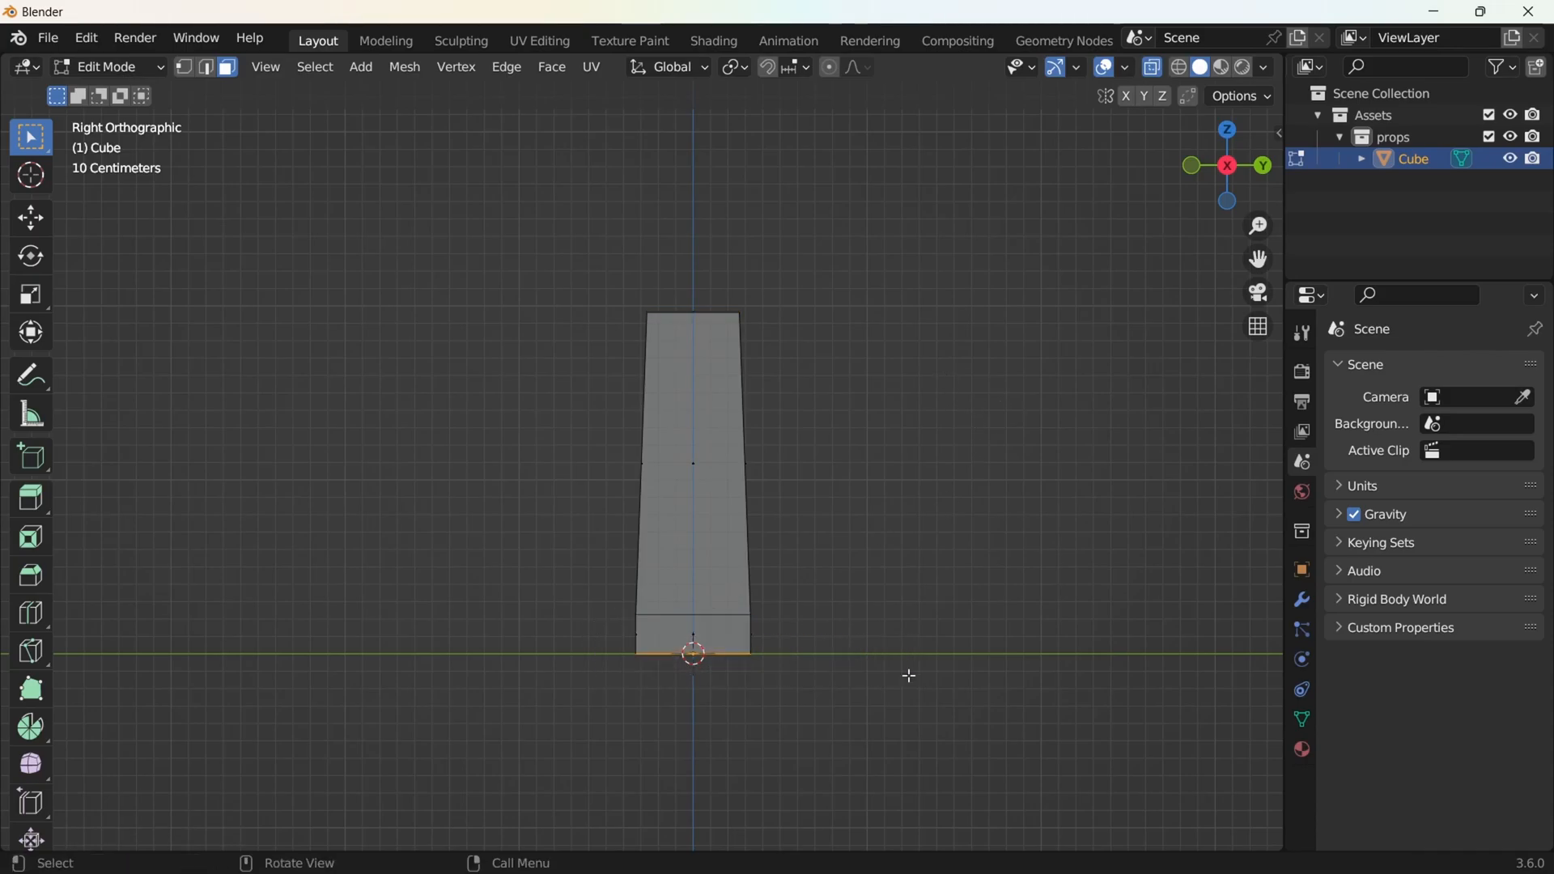
key("s")
key("shift+z")
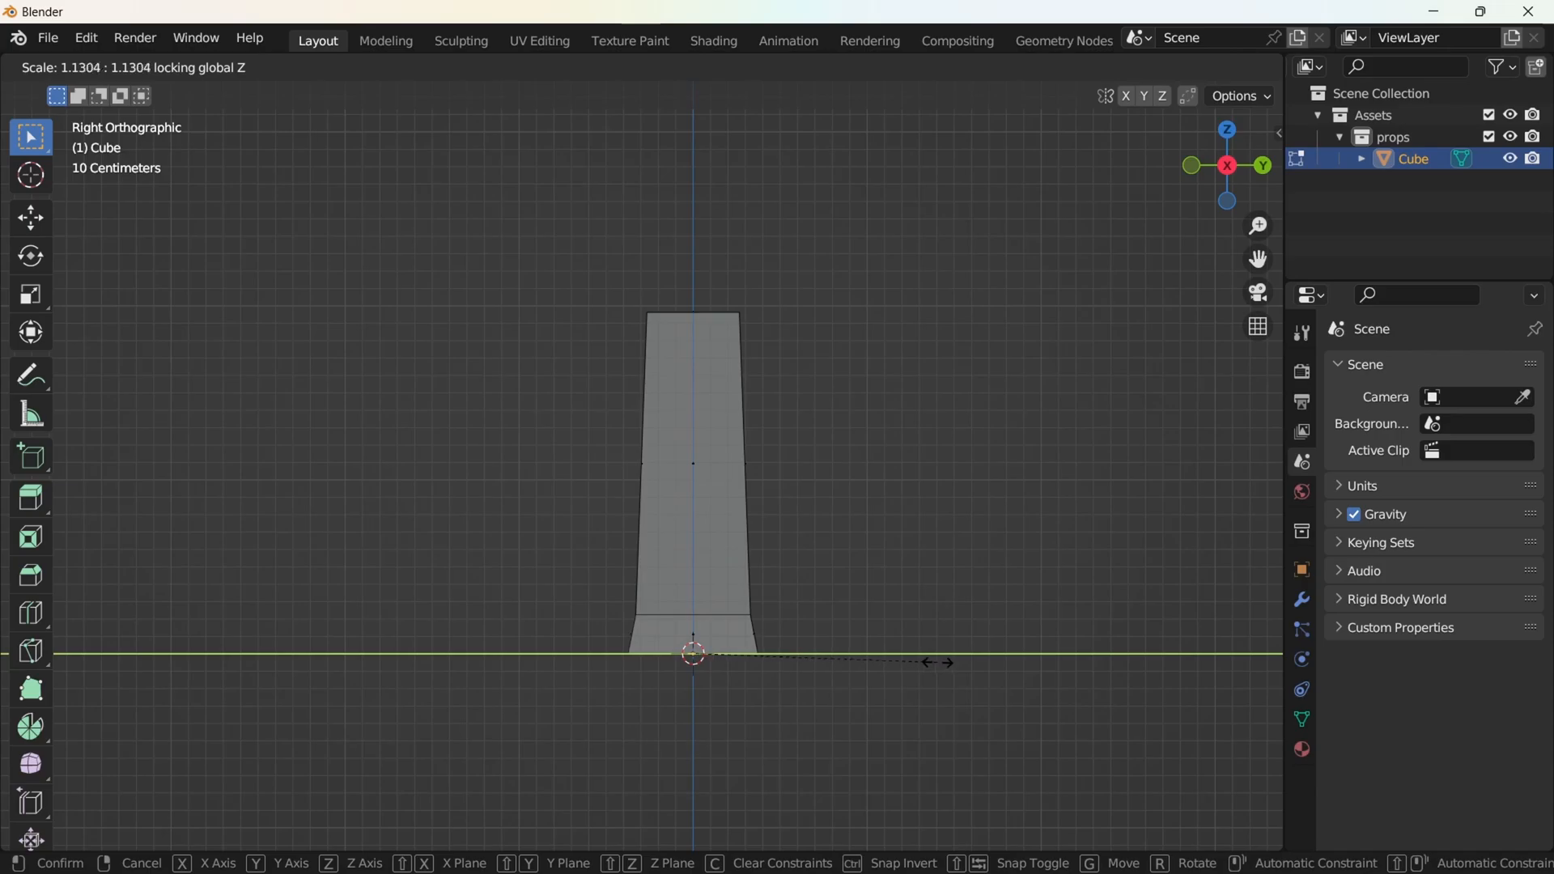
left_click(944, 659)
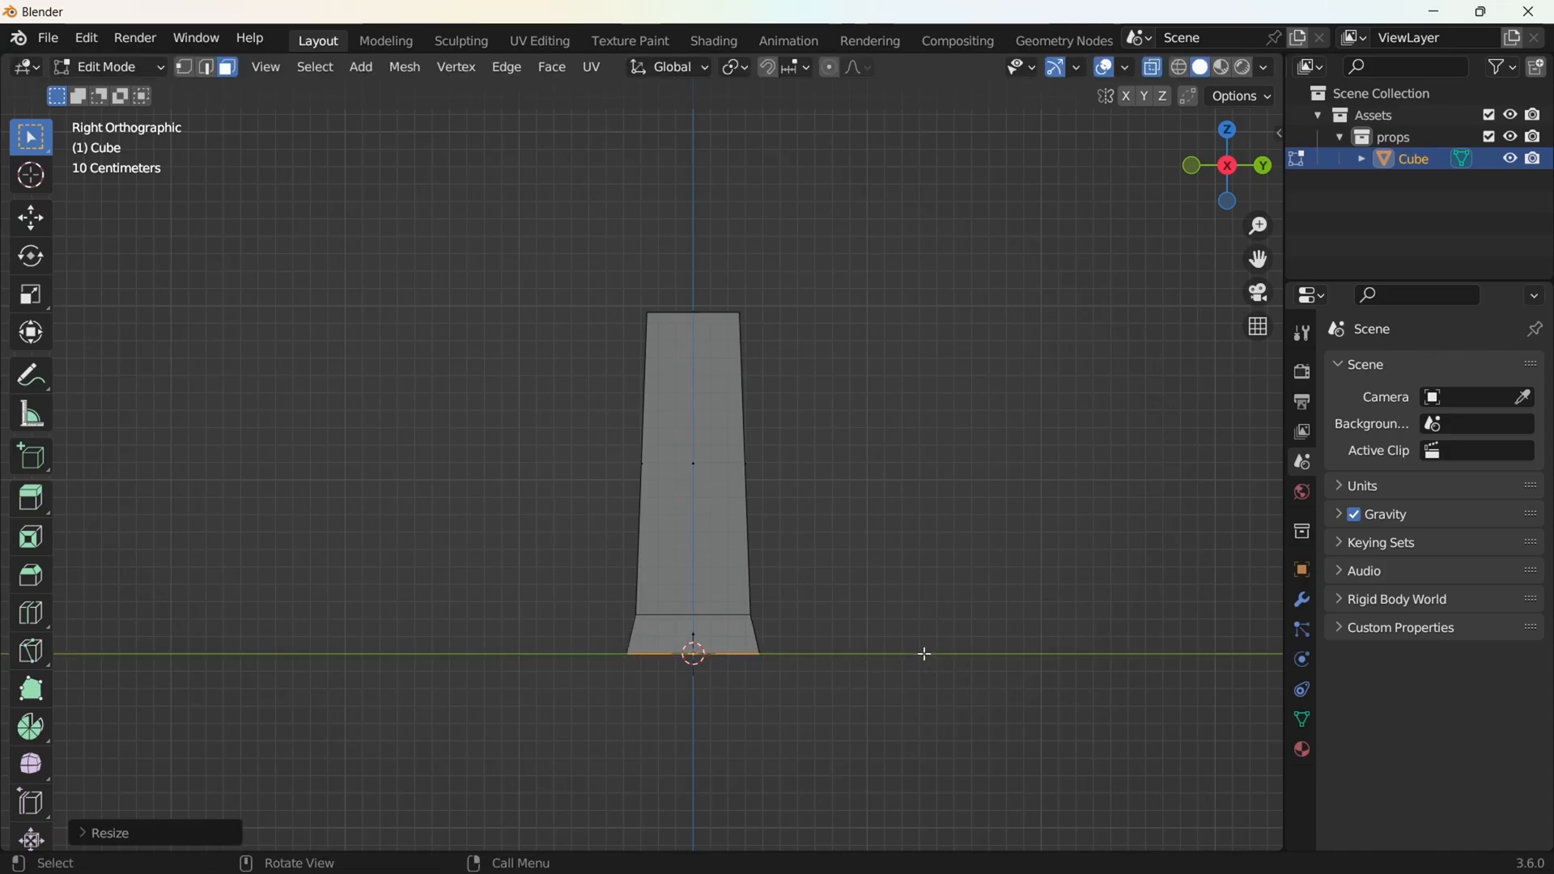
Add a second horizontal loop cut and slide it down to just above the flared foot
key("ctrl+r")
key("Escape")
key("ctrl+r")
left_click(747, 455)
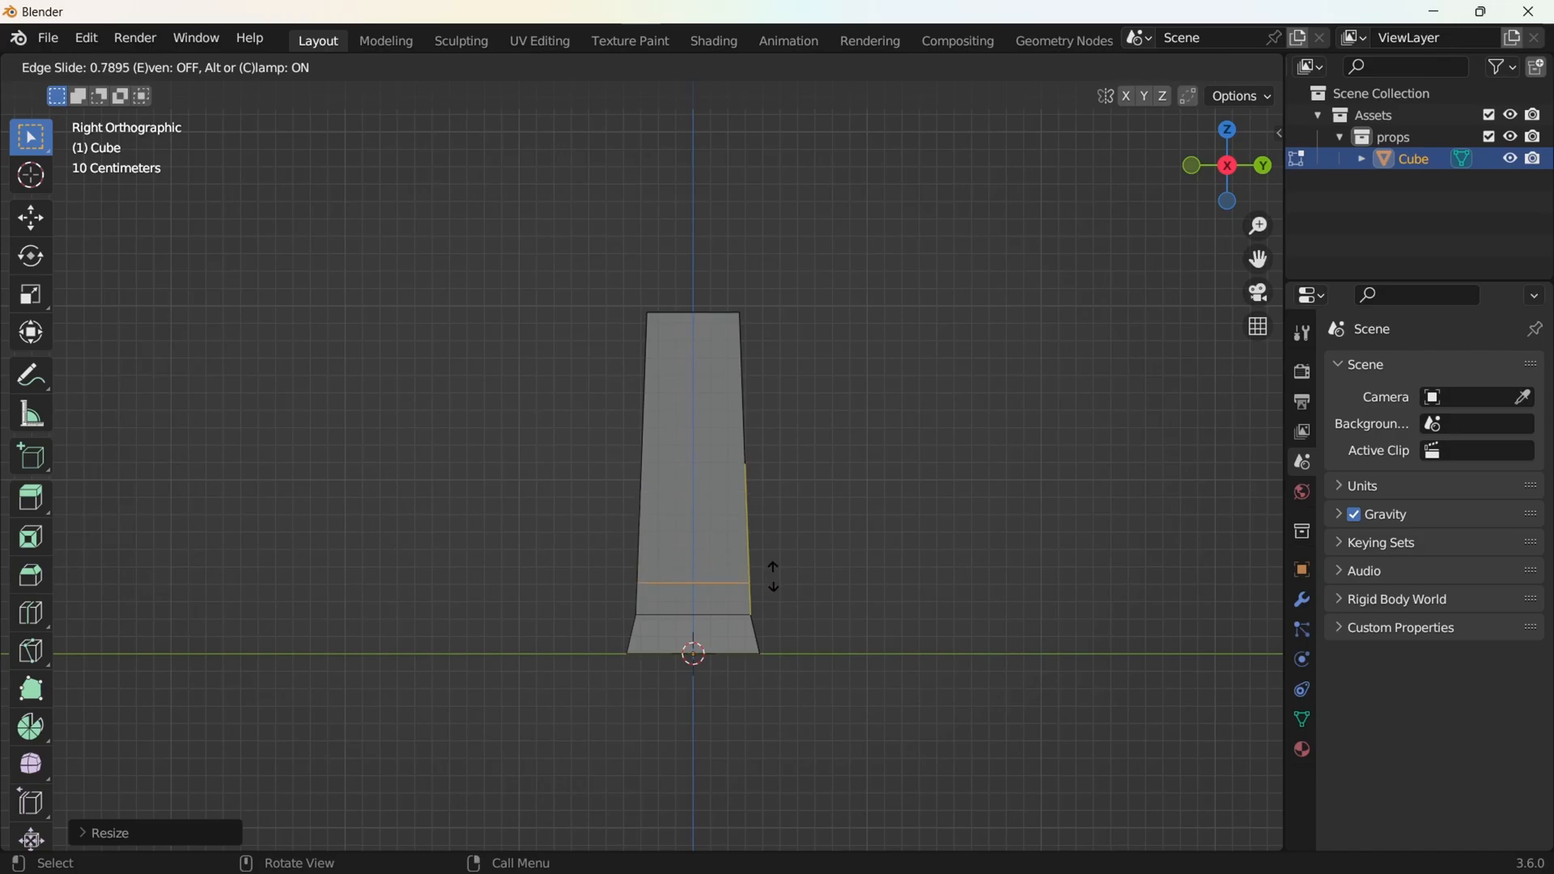
left_click(775, 573)
Extrude the column's top face a short distance upward to form a thin cap band, and turn X-ray off
left_click_drag(594, 292, 819, 349)
key("e")
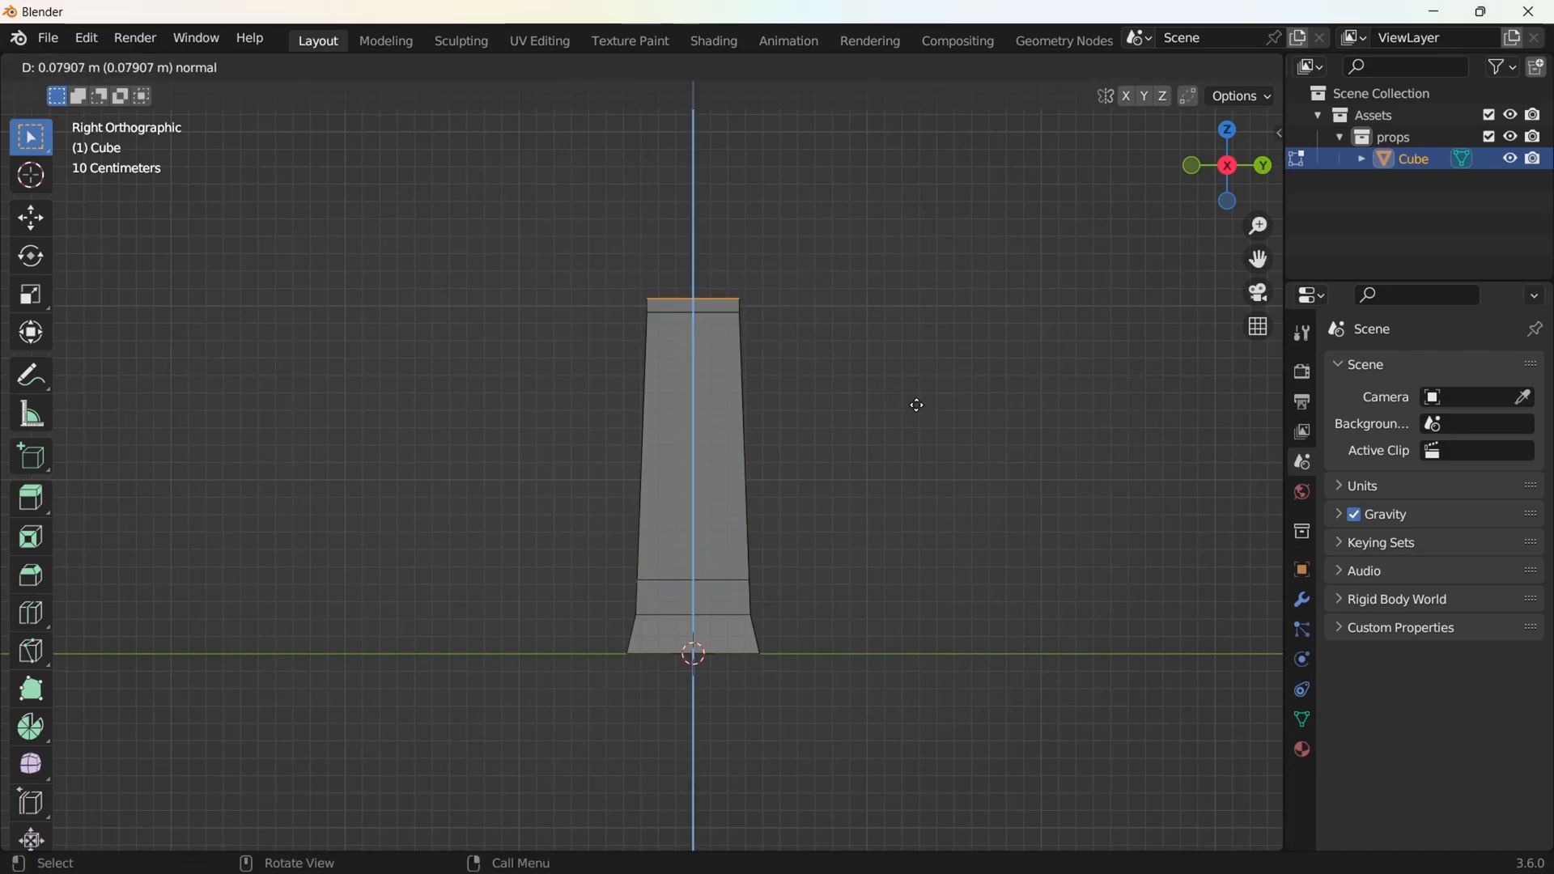
left_click(917, 397)
middle_click_drag(892, 396, 917, 422)
left_click(1153, 72)
middle_click_drag(894, 350, 944, 418, "shift")
scroll(899, 424, "up", 2)
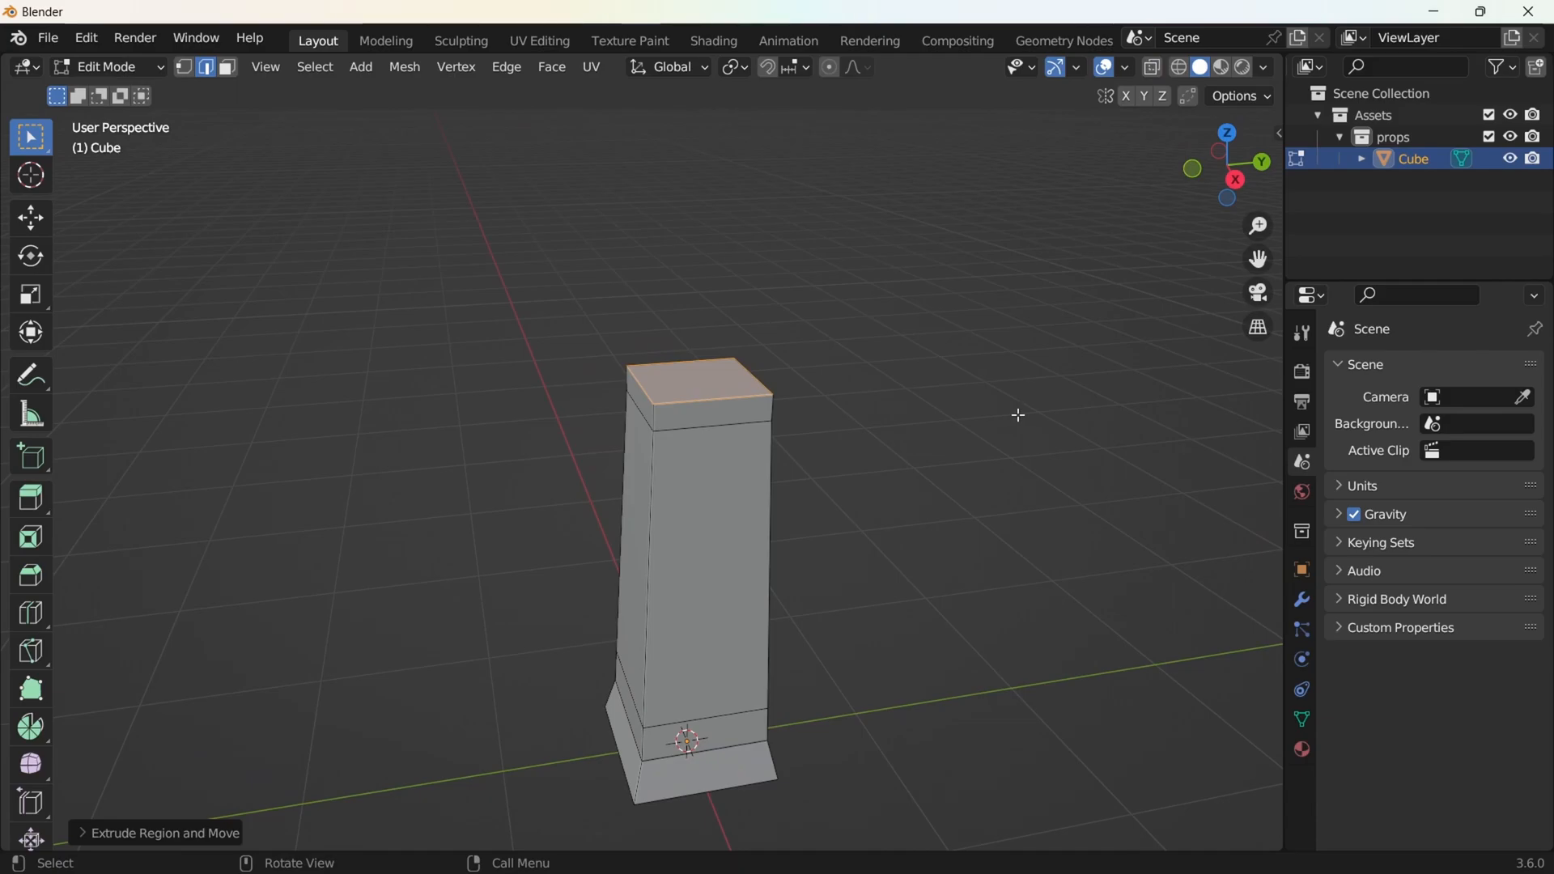
Inset the top face by about 0.09 m and extrude it upward into a tall, narrow pole
key("i")
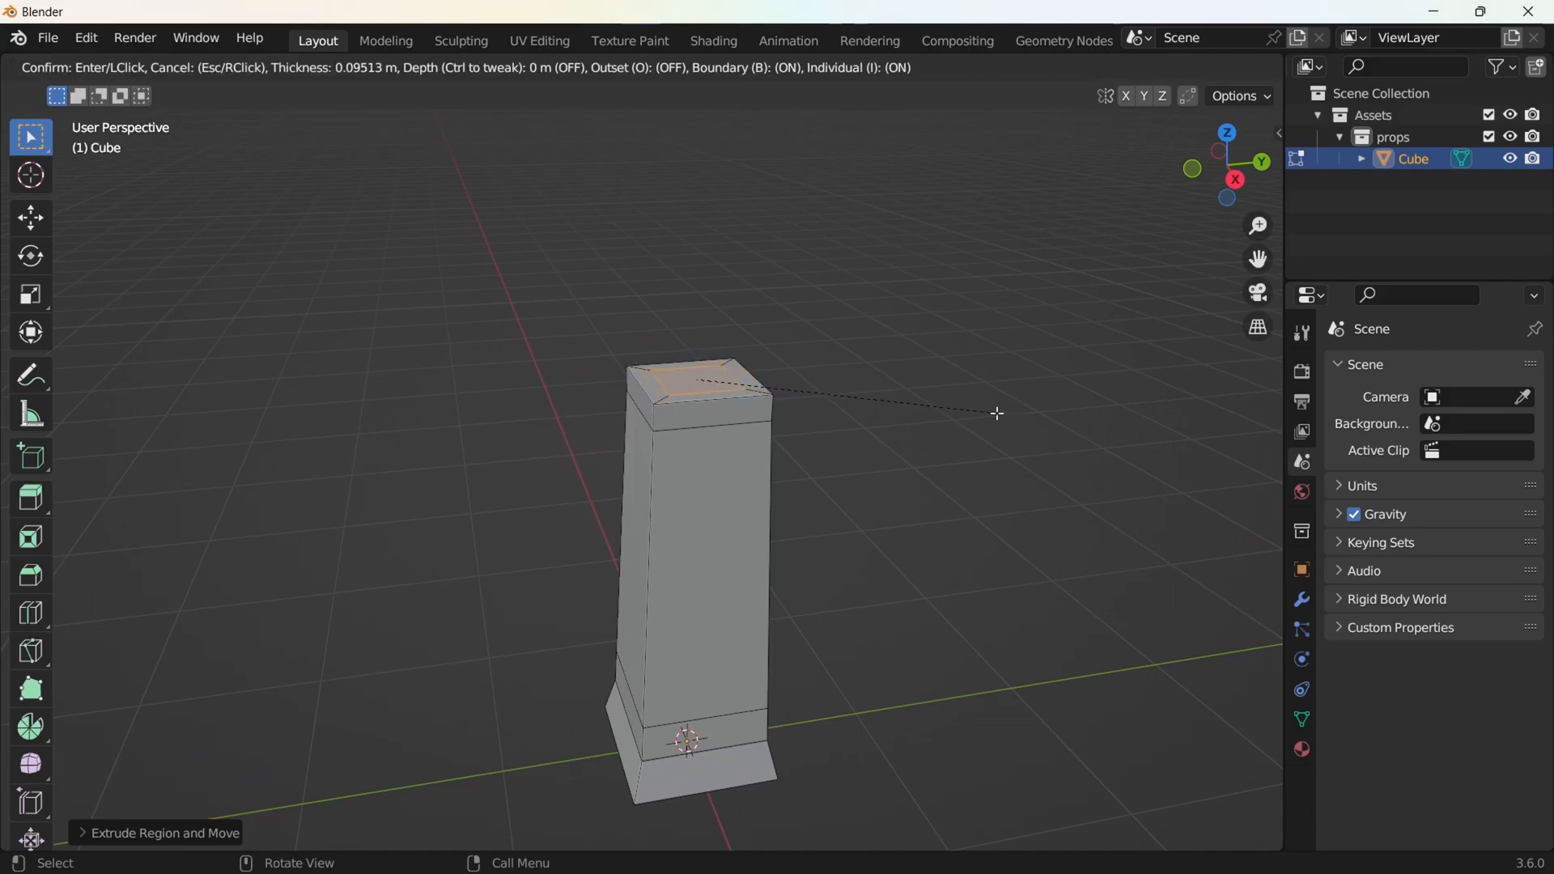
left_click(1002, 416)
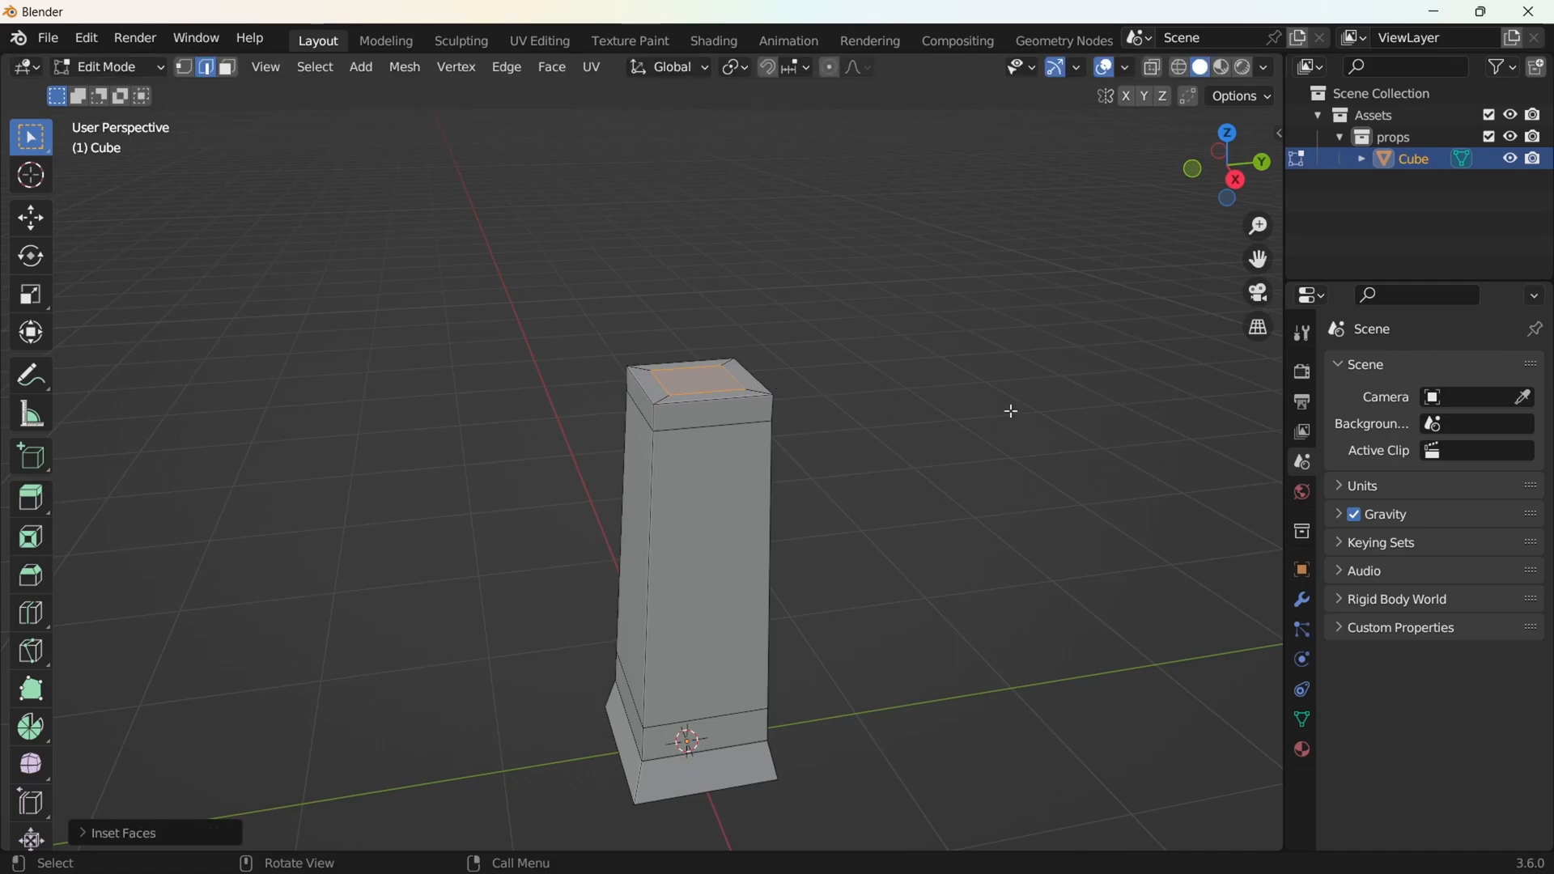
scroll(1008, 412, "down", 4)
key("e")
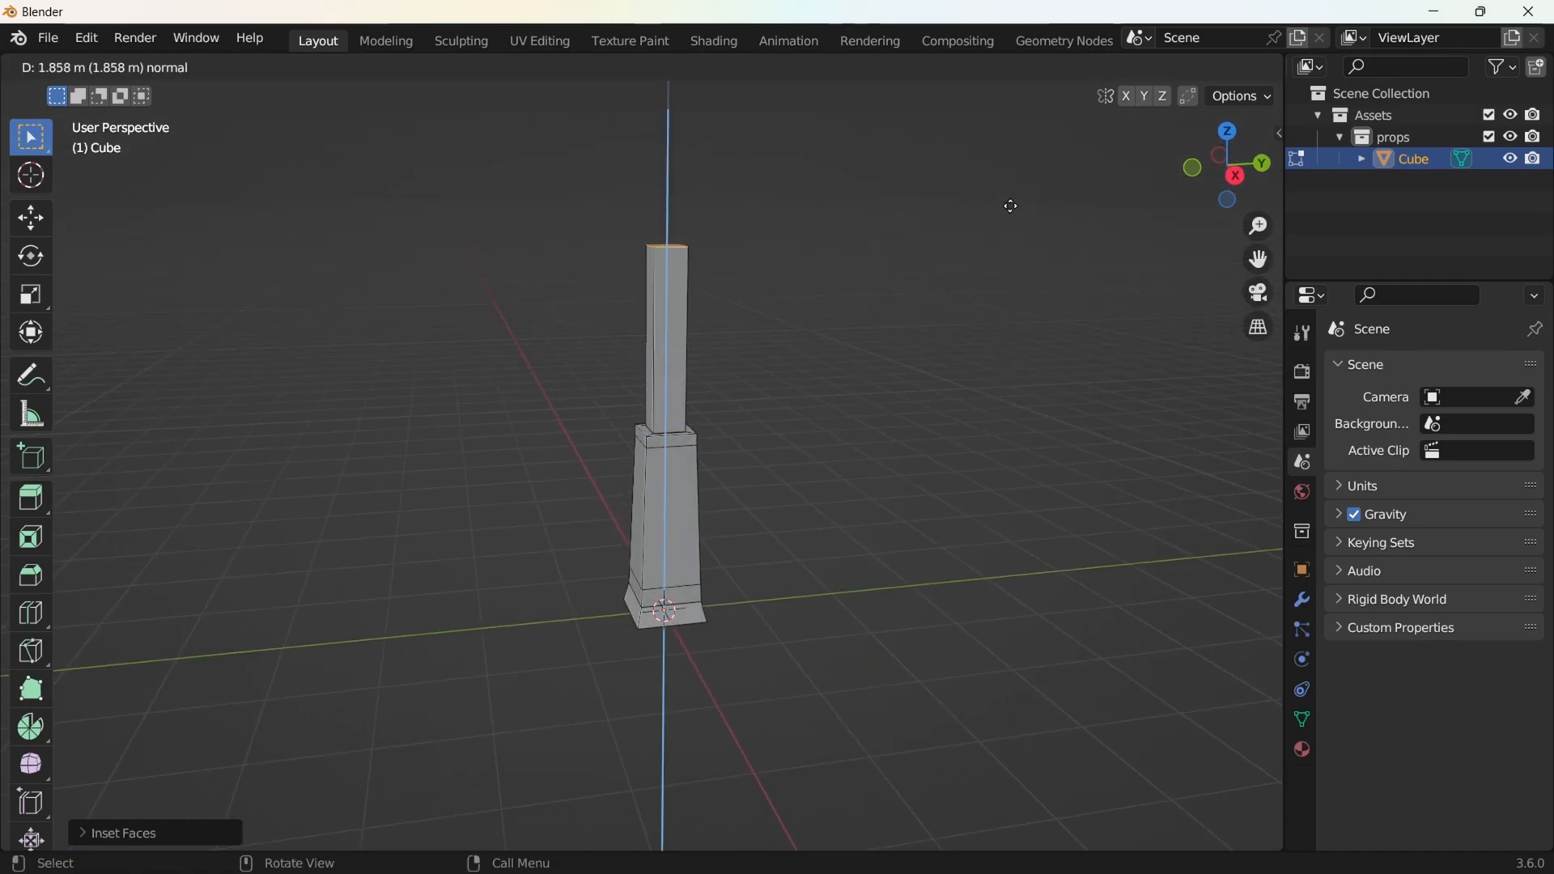
left_click(1019, 799)
scroll(1016, 809, "down", 2)
middle_click_drag(775, 521, 779, 548, "shift")
scroll(780, 547, "up", 3)
scroll(780, 548, "up", 2)
Select the face loops of the cap band and the band above the flared foot, and inset them by about 0.02 m
left_click(662, 512, "alt")
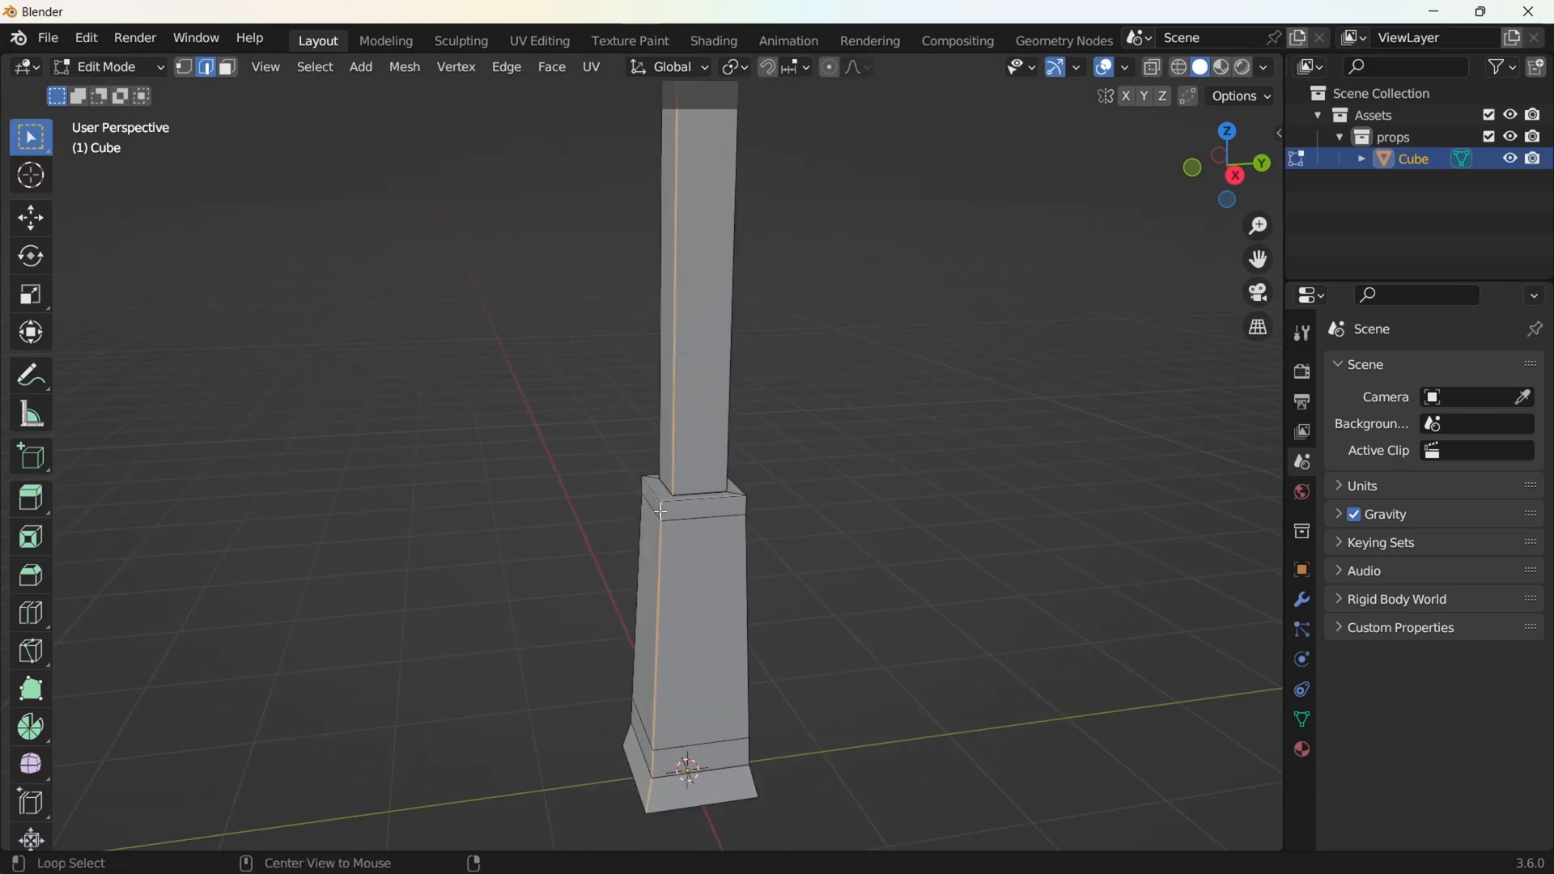
key("Tab")
left_click(751, 522)
left_click(664, 510, "alt")
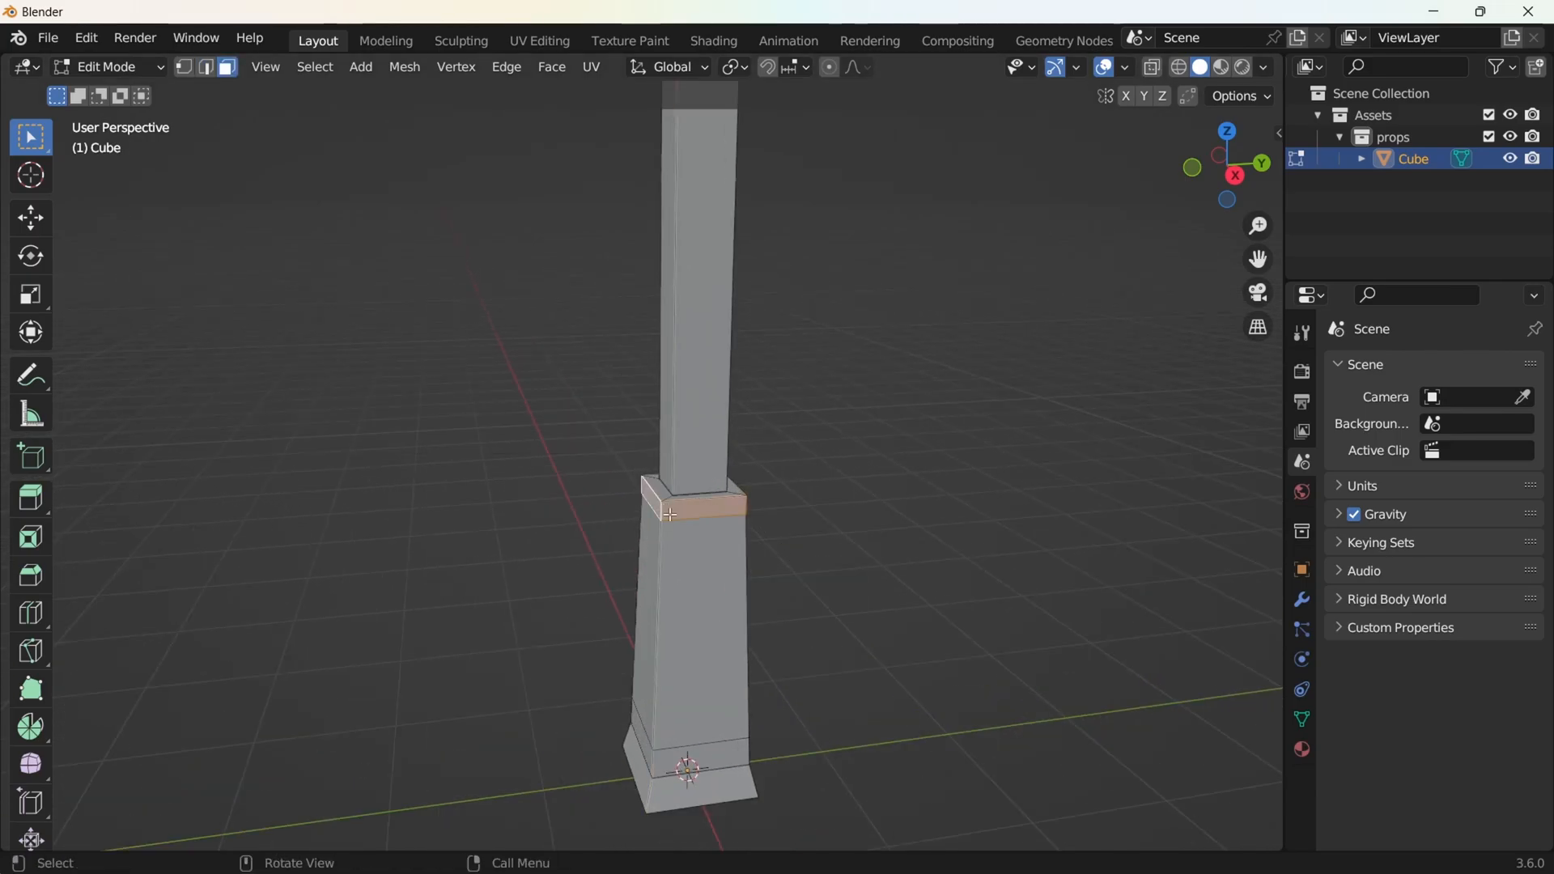
middle_click_drag(718, 656, 729, 486, "shift")
scroll(712, 542, "up", 4)
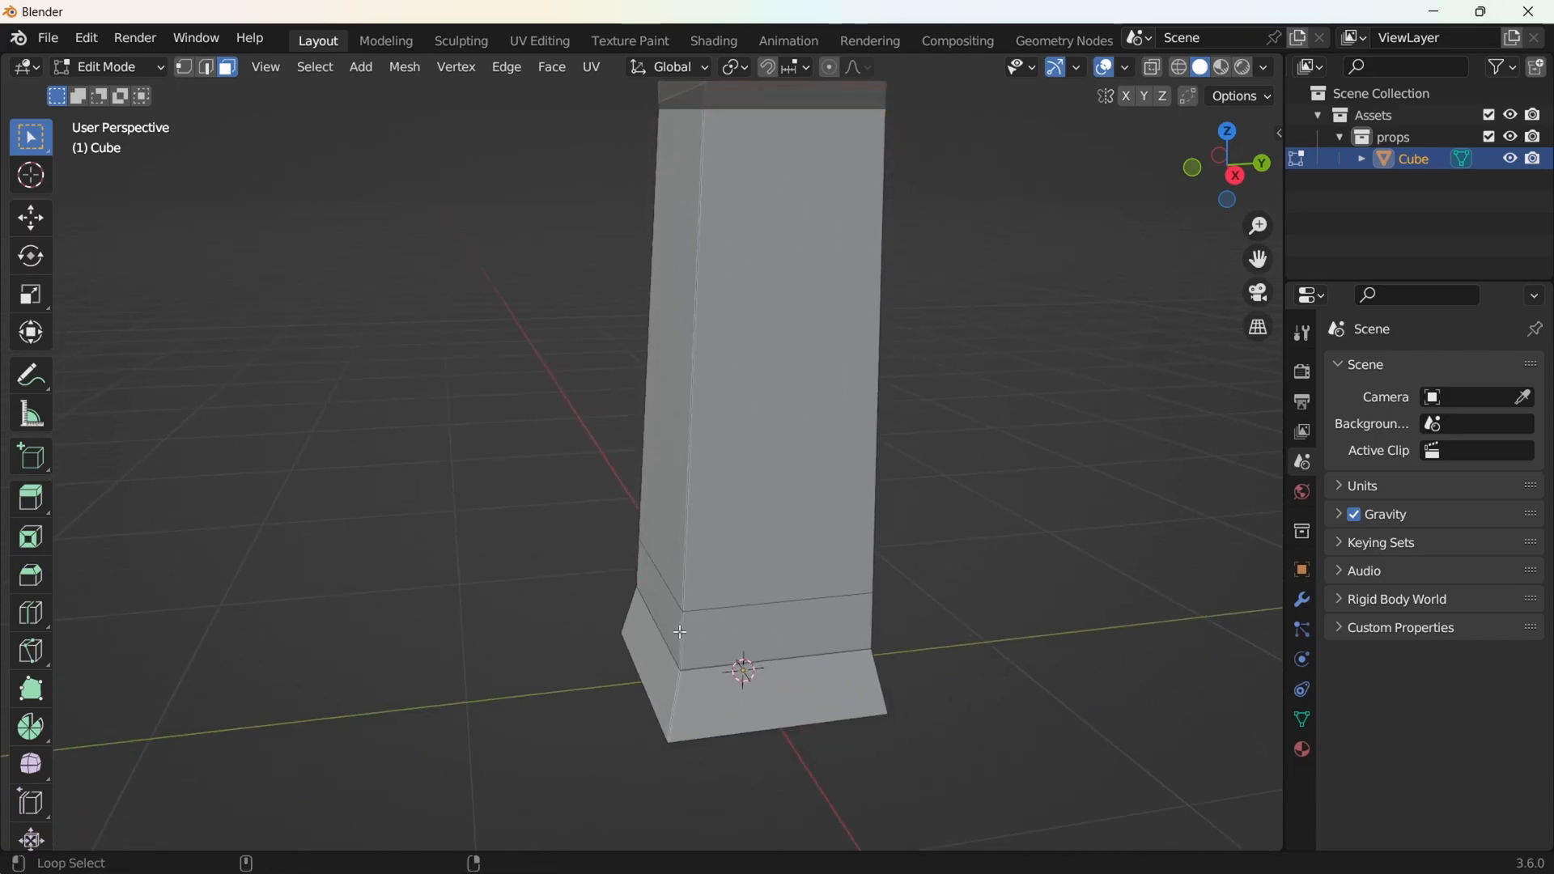
left_click(683, 635, "alt+shift")
scroll(712, 501, "down", 5)
middle_click_drag(726, 408, 711, 502, "shift")
scroll(810, 522, "up", 2)
key("i")
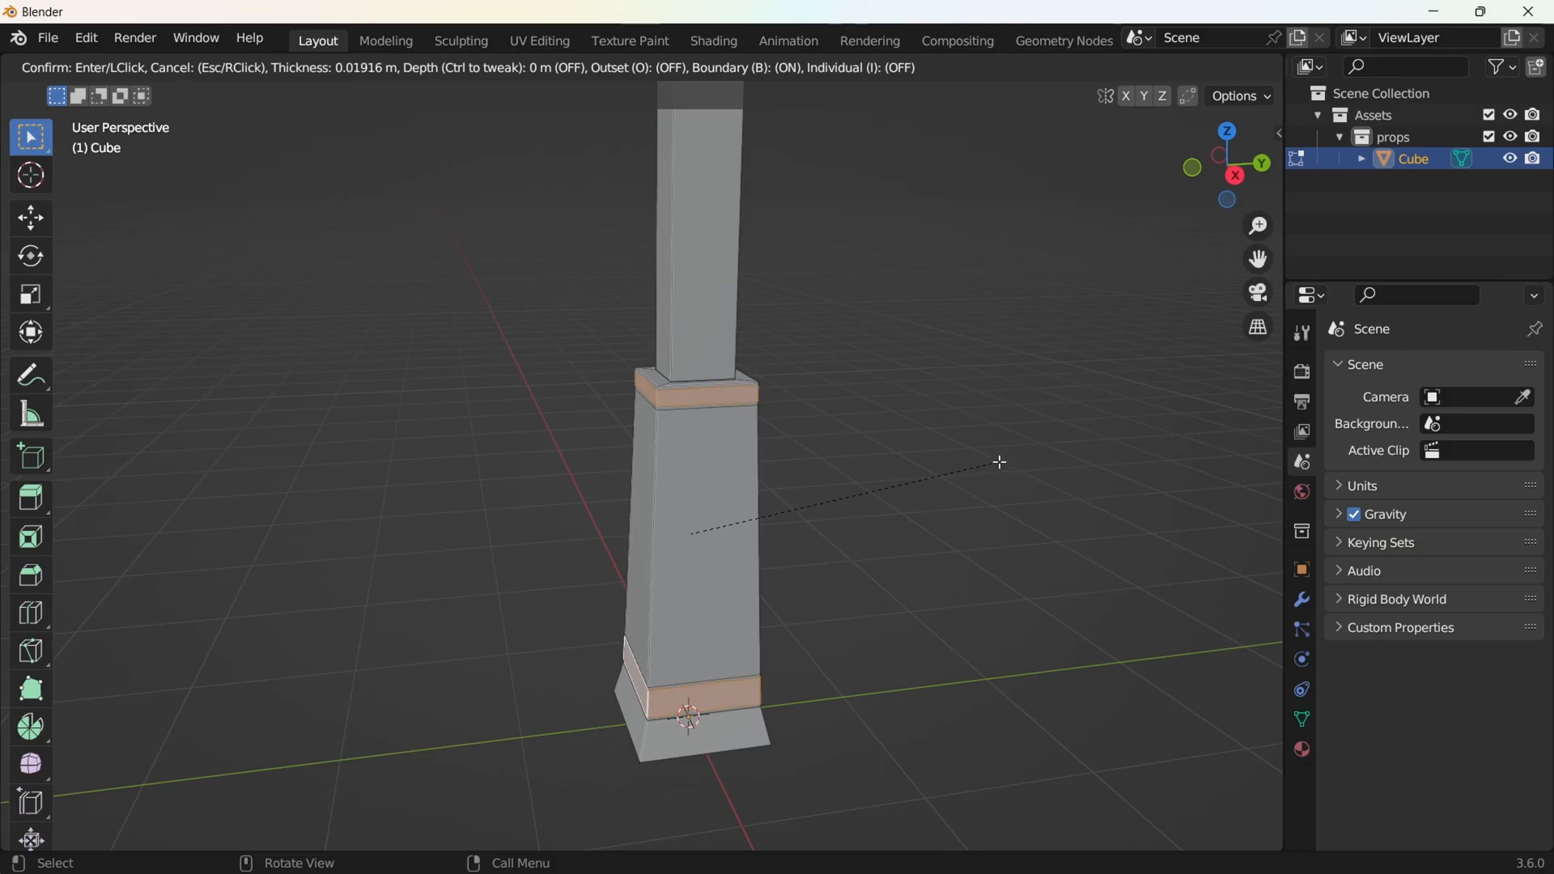
left_click(998, 462)
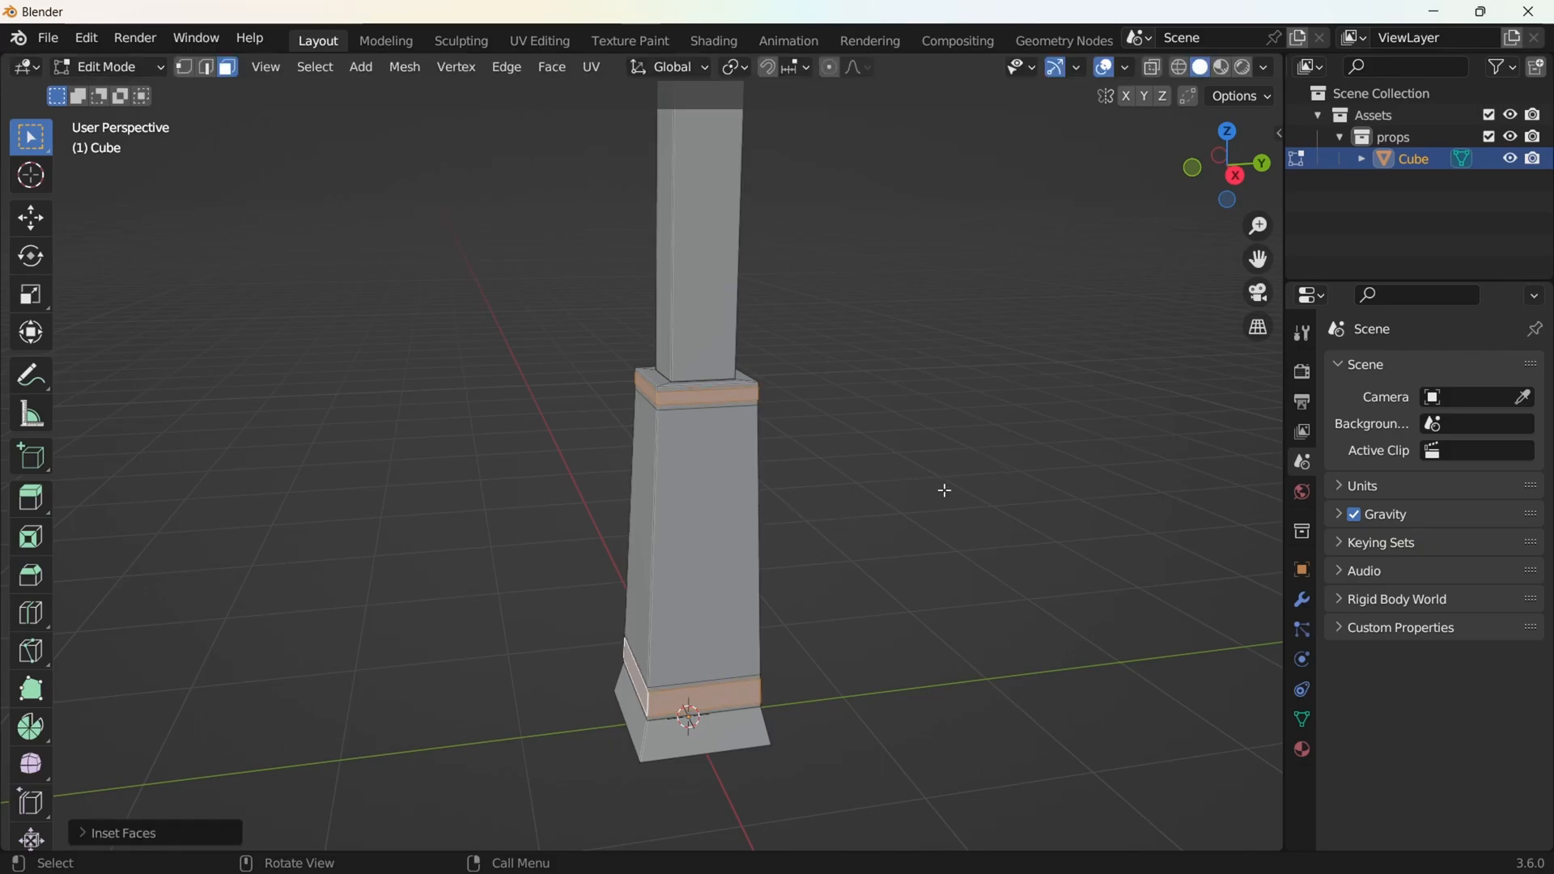
Scale the two inset bands horizontally by about 1.14 so they protrude from the column
key("s")
key("shift+z")
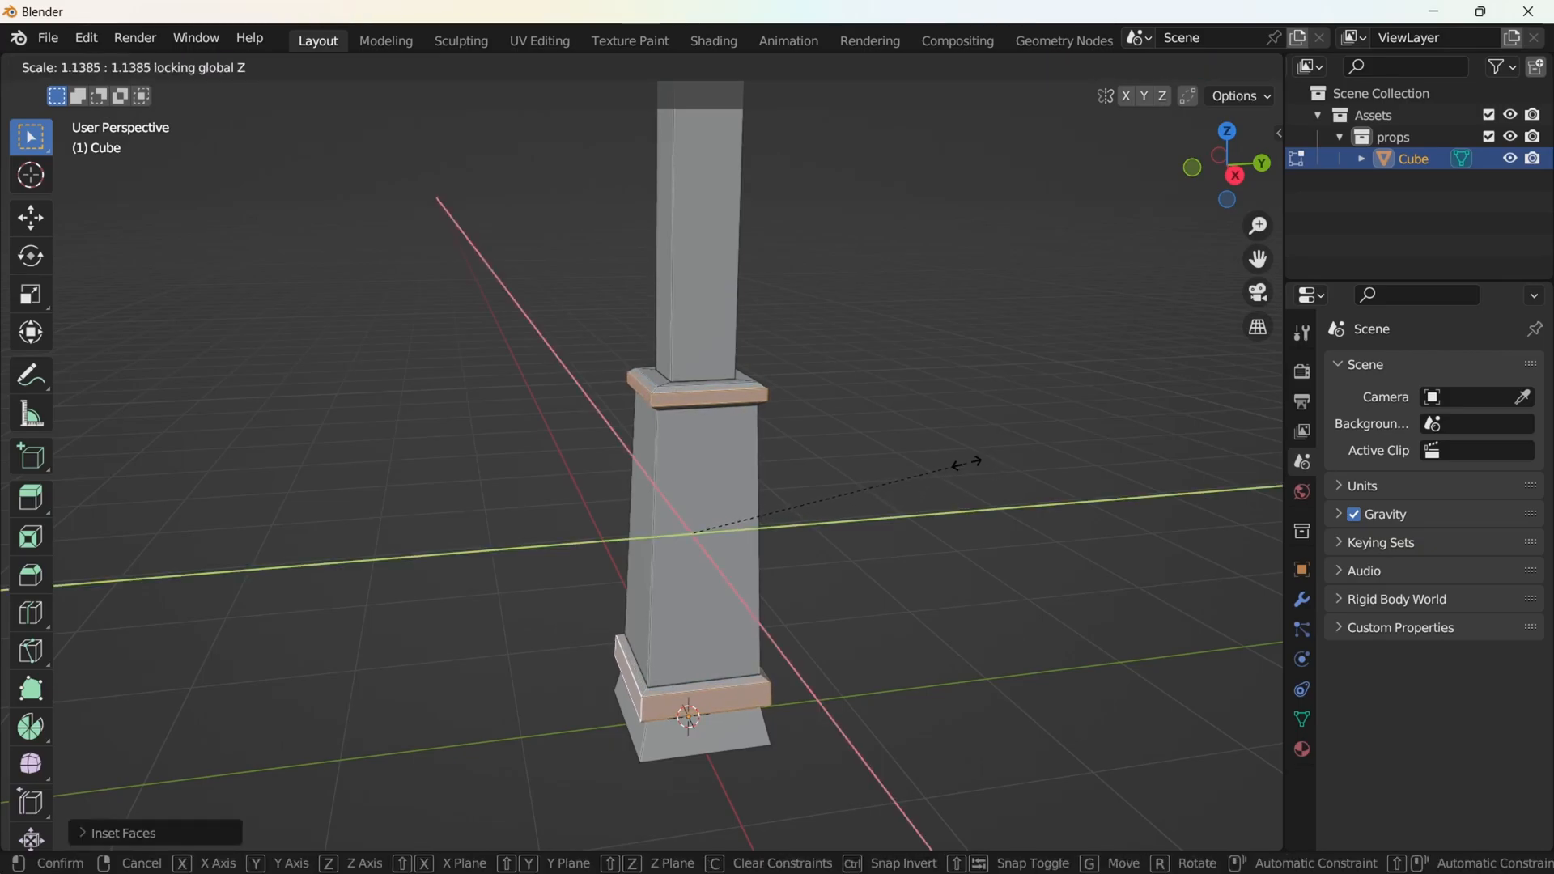
left_click(967, 463)
middle_click_drag(958, 462, 834, 556)
Inset the column's top face by about 0.09 m and extrude it upward about 3.4 m as a narrow pole
key("i")
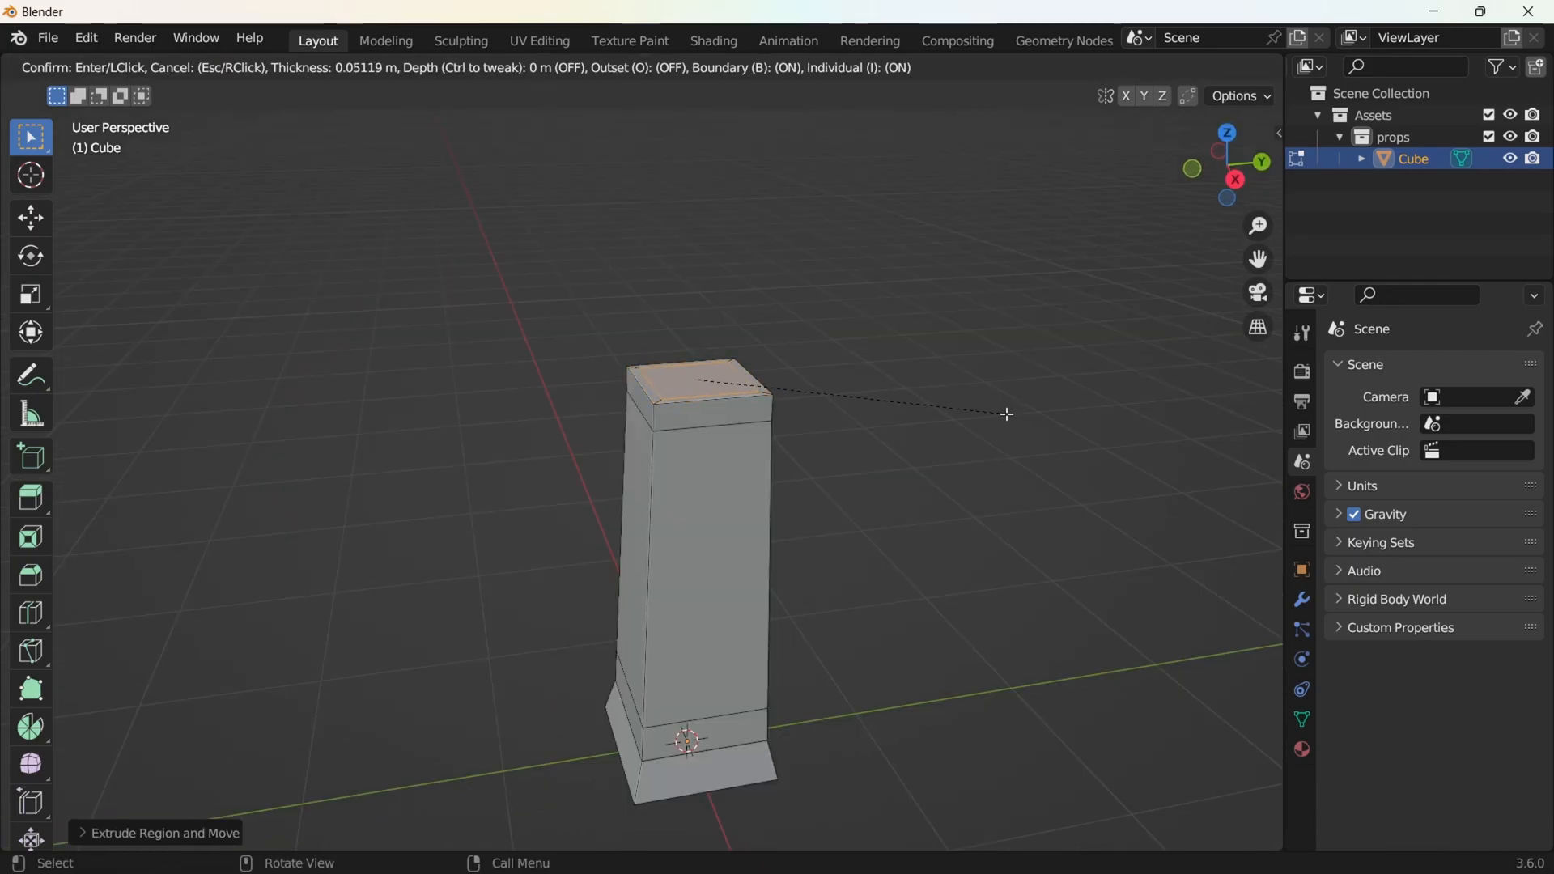
left_click(998, 414)
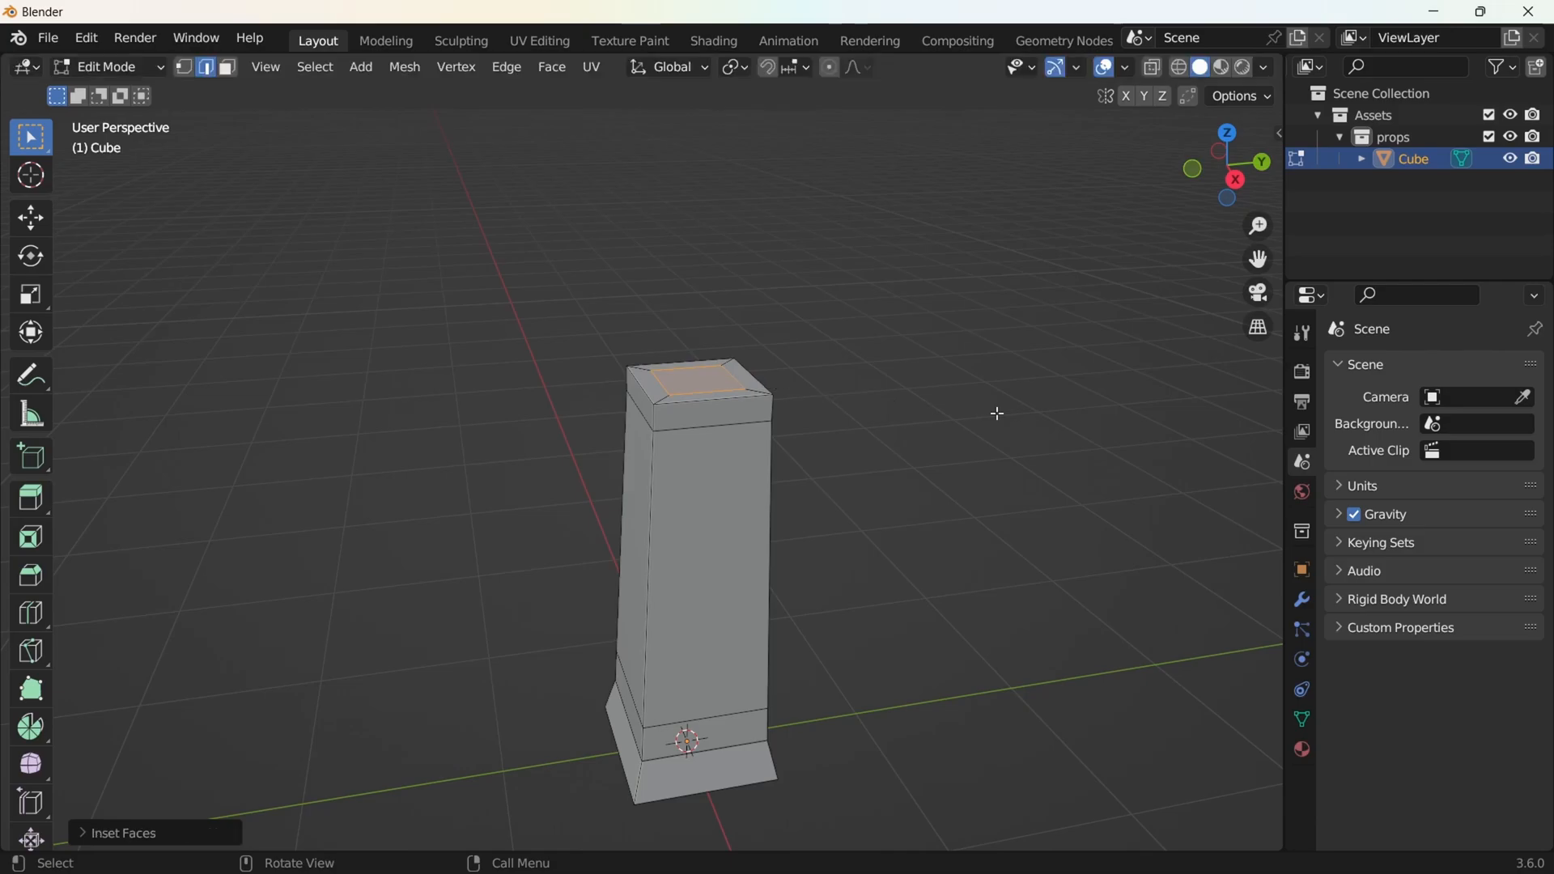
scroll(1012, 411, "down", 3)
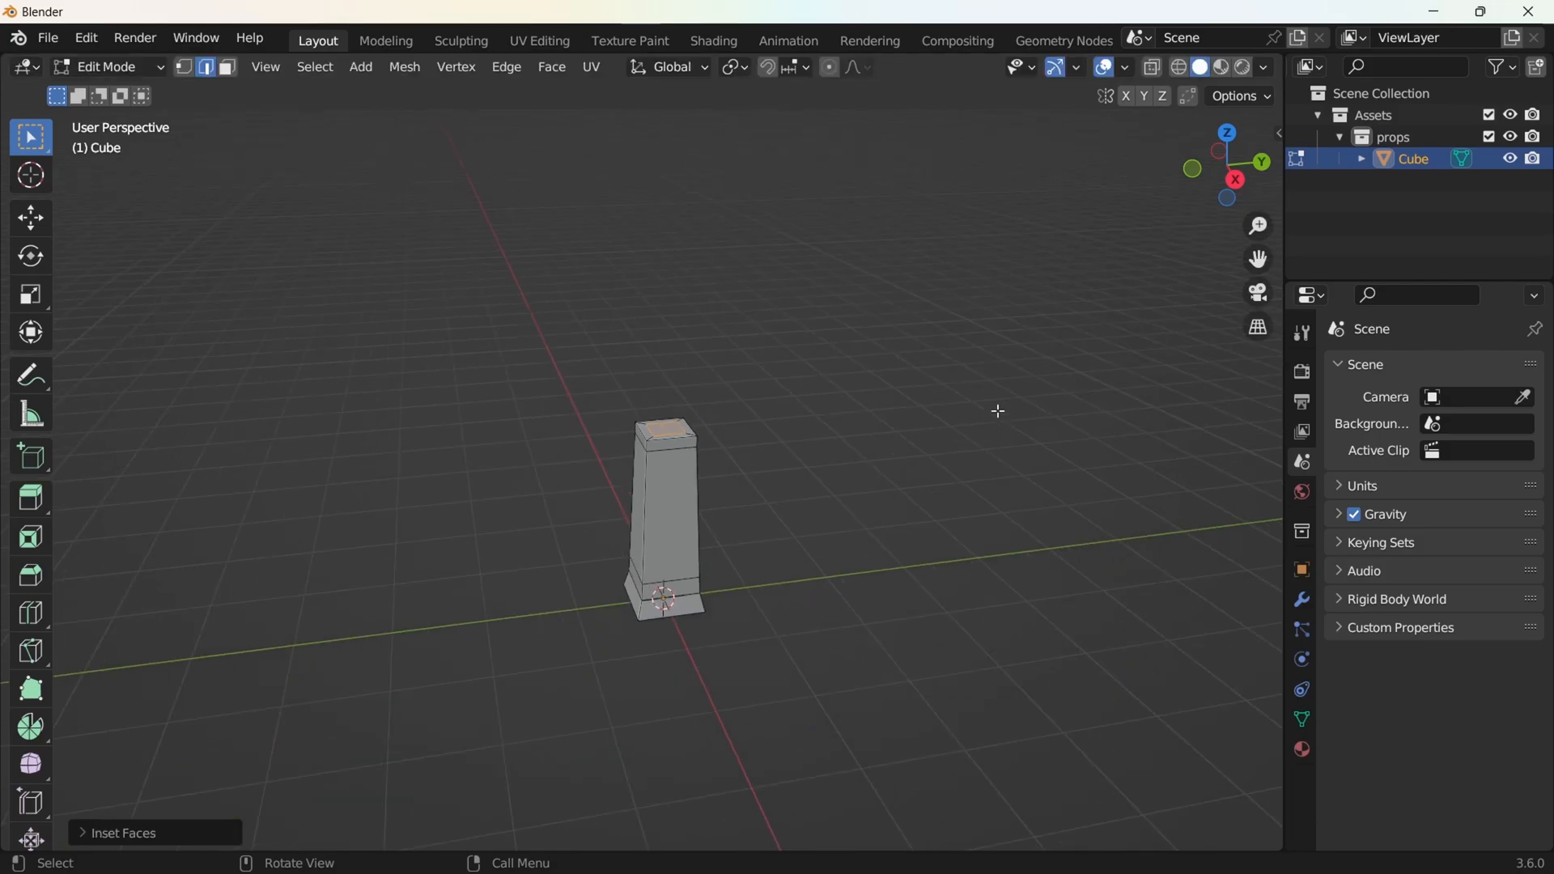
key("e")
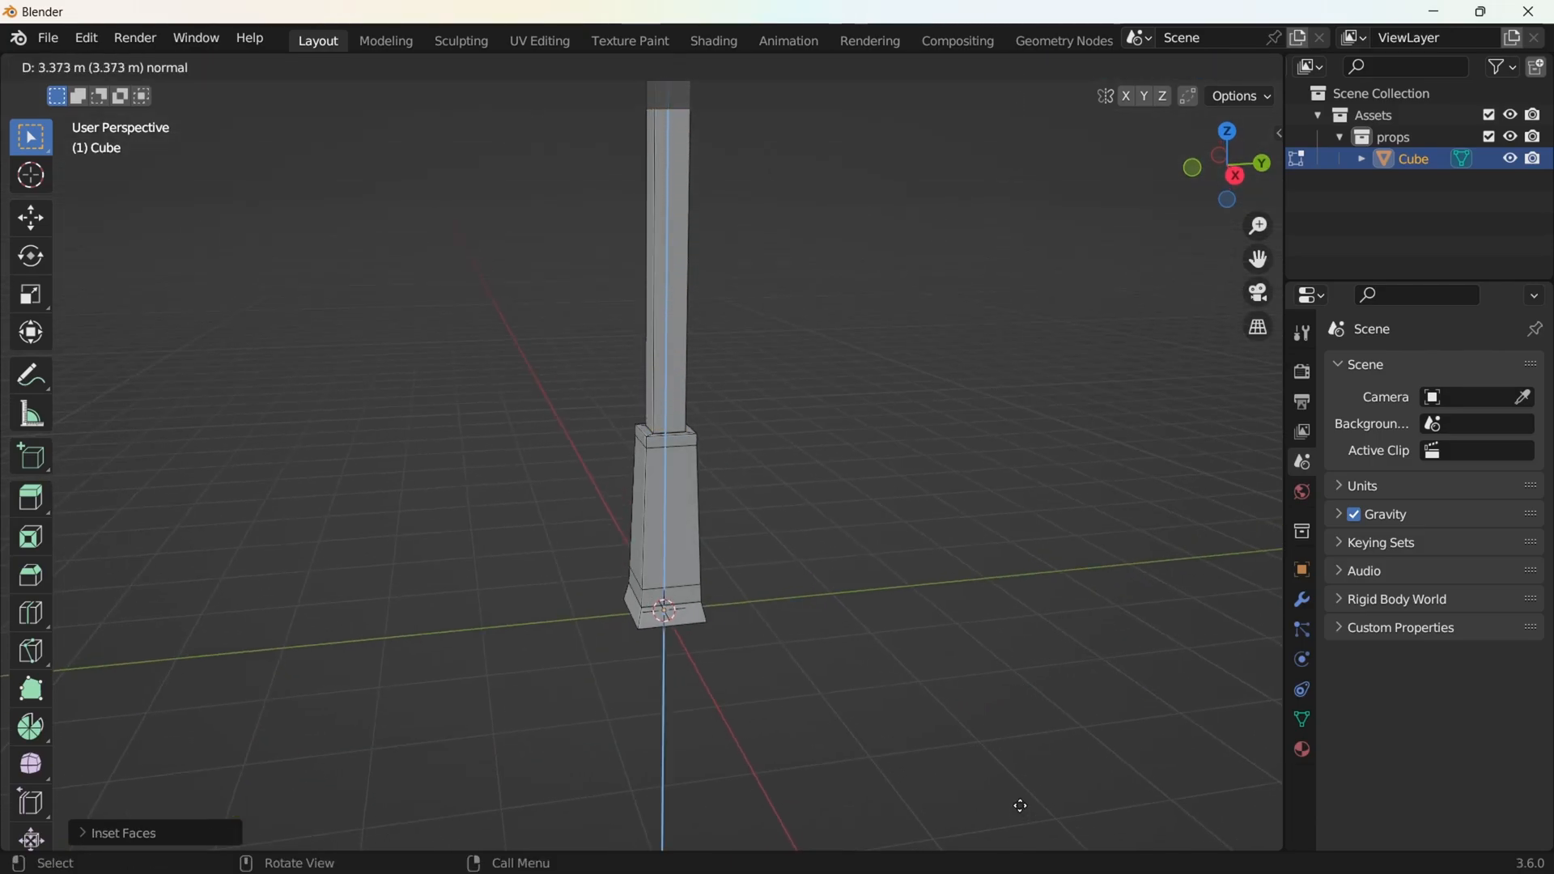
left_click(1004, 801)
scroll(998, 796, "down", 1)
scroll(822, 572, "up", 4)
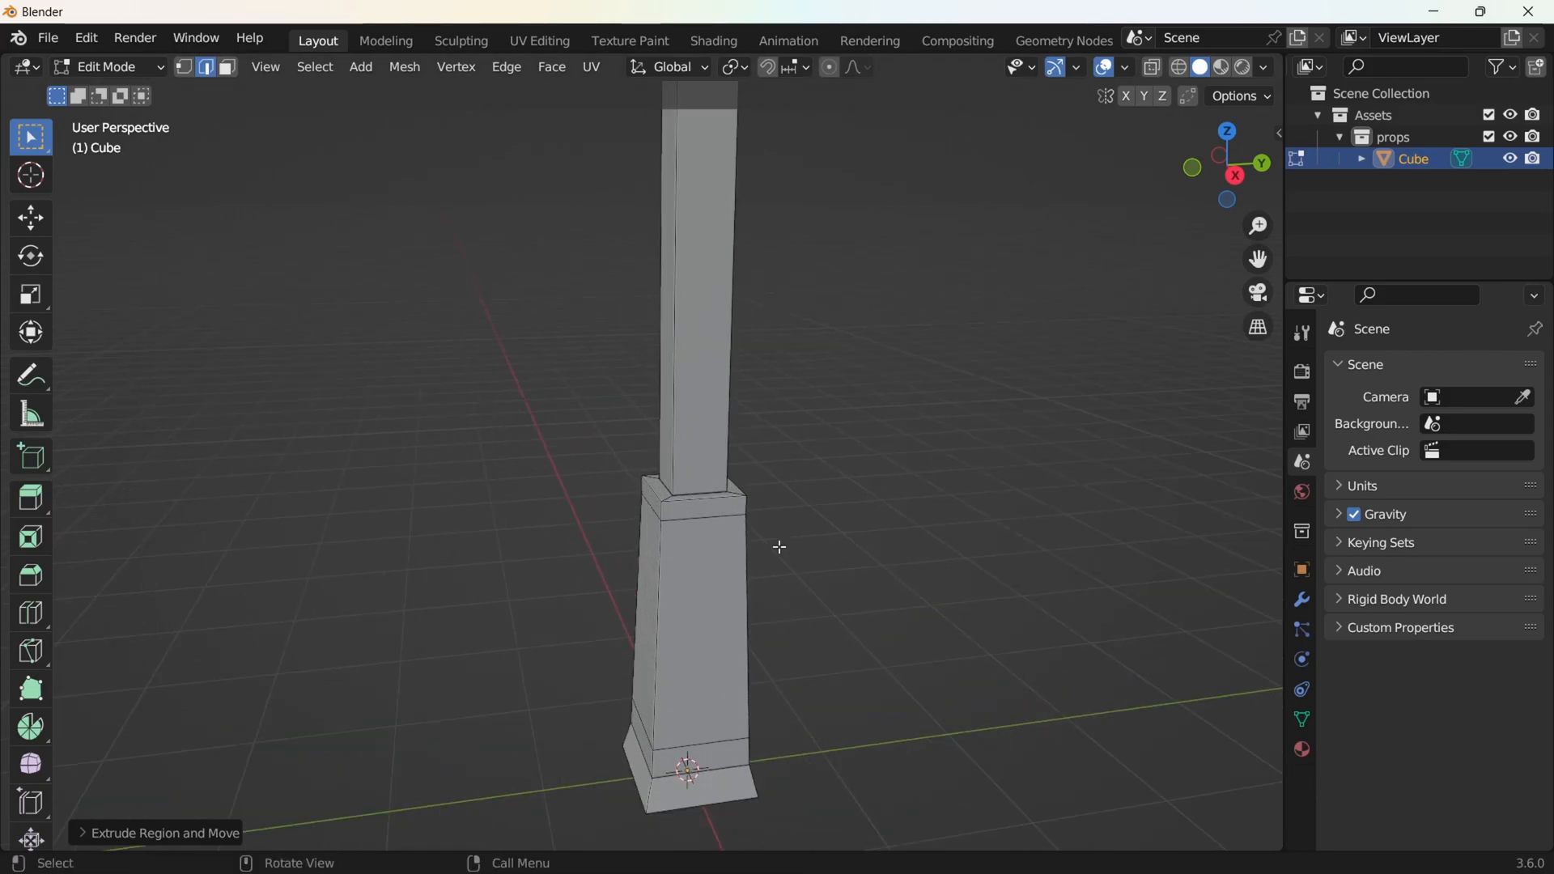
In face mode, select the loops of the cap band and the band above the foot, and inset them by about 0.02 m
key("ctrl+Tab")
left_click(711, 517)
left_click(663, 511, "alt")
middle_click_drag(718, 633, 725, 520, "shift")
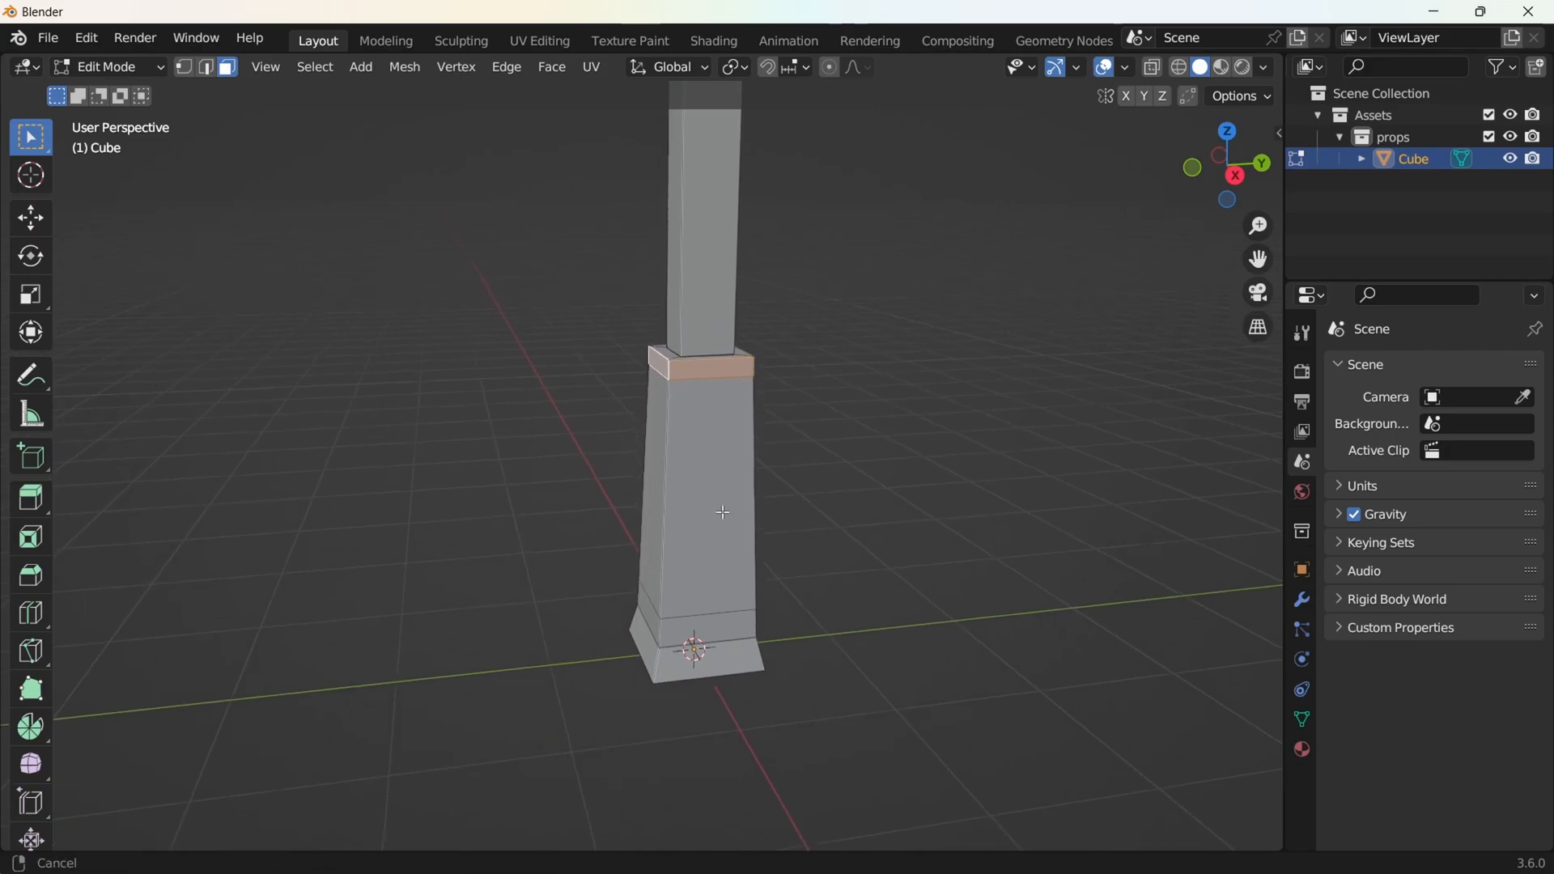
scroll(713, 551, "up", 4)
middle_click_drag(671, 677, 671, 588, "shift")
left_click(735, 667, "alt+shift")
scroll(735, 667, "down", 3)
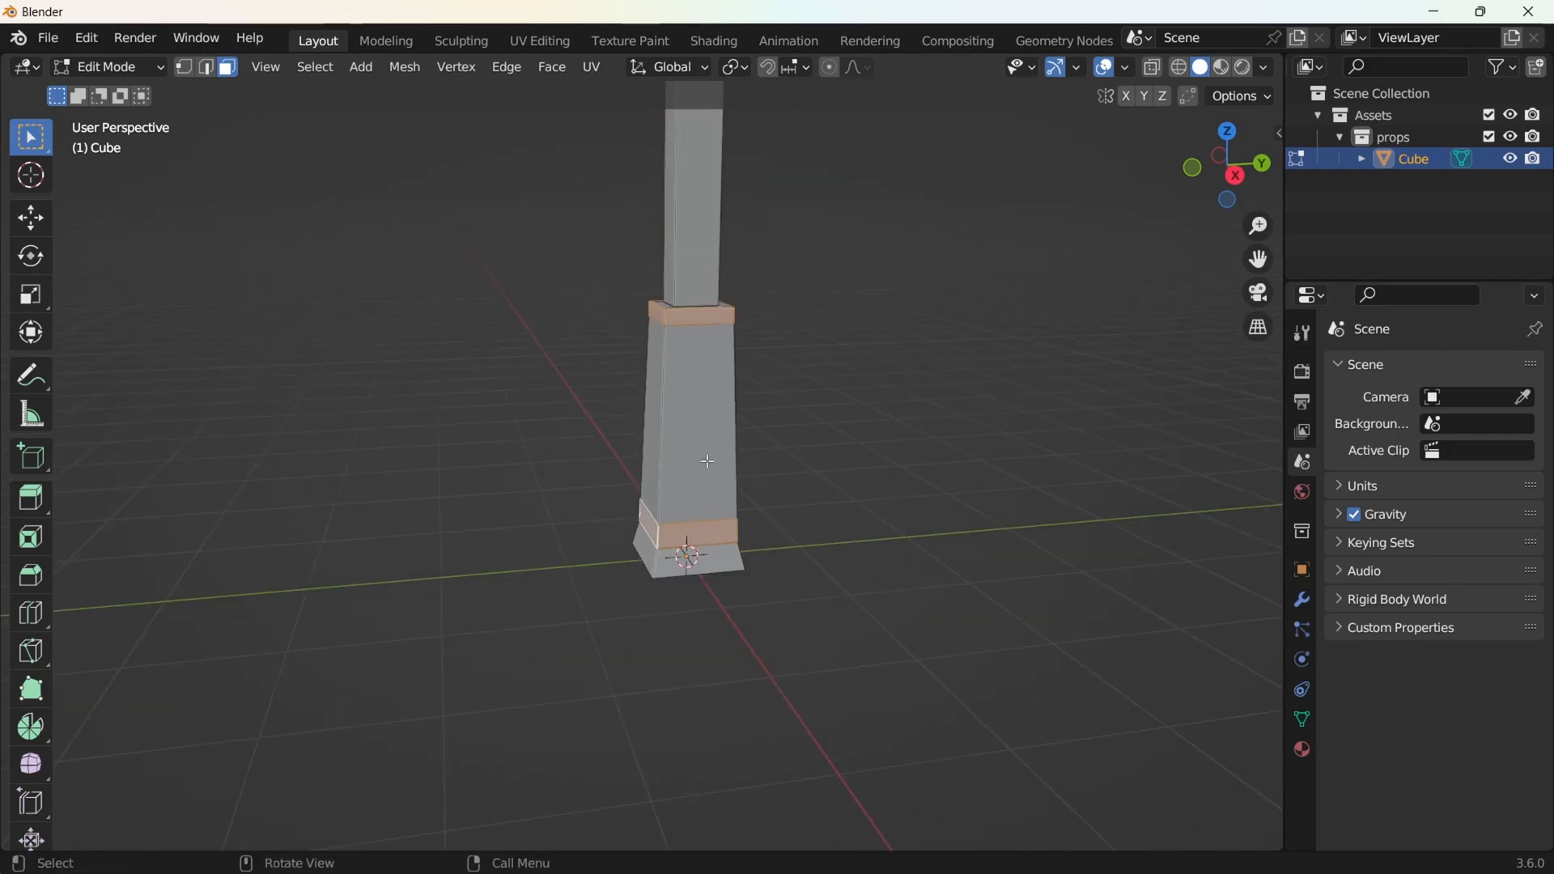
scroll(705, 509, "up", 3)
key("i")
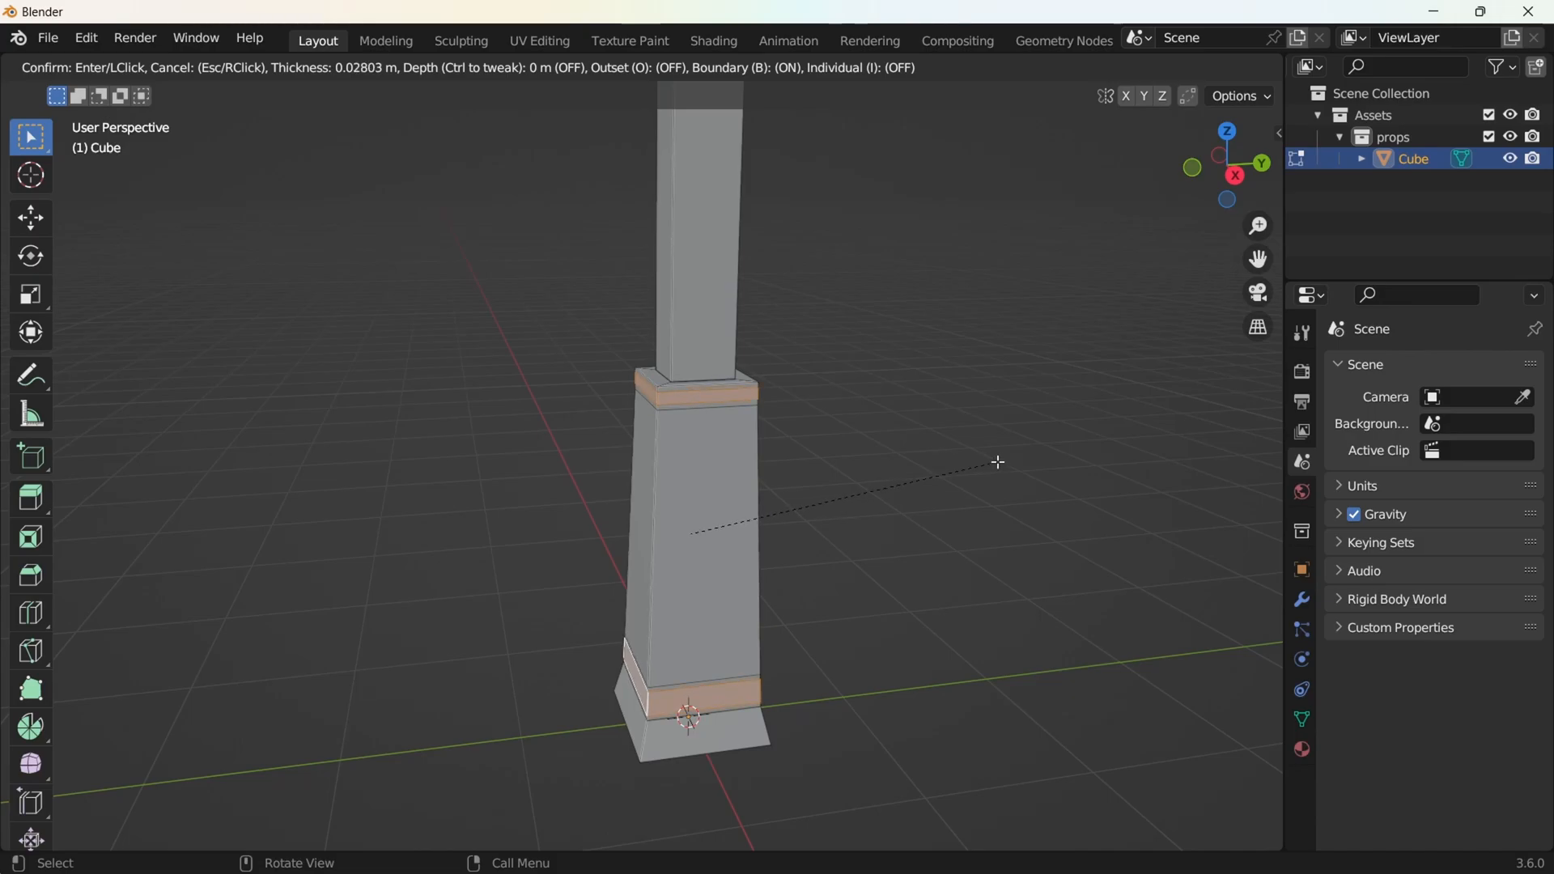
left_click(1001, 463)
Scale the inset bands horizontally by about 1.14, keeping their height, to form protruding trim around the column
key("s")
key("shift+z")
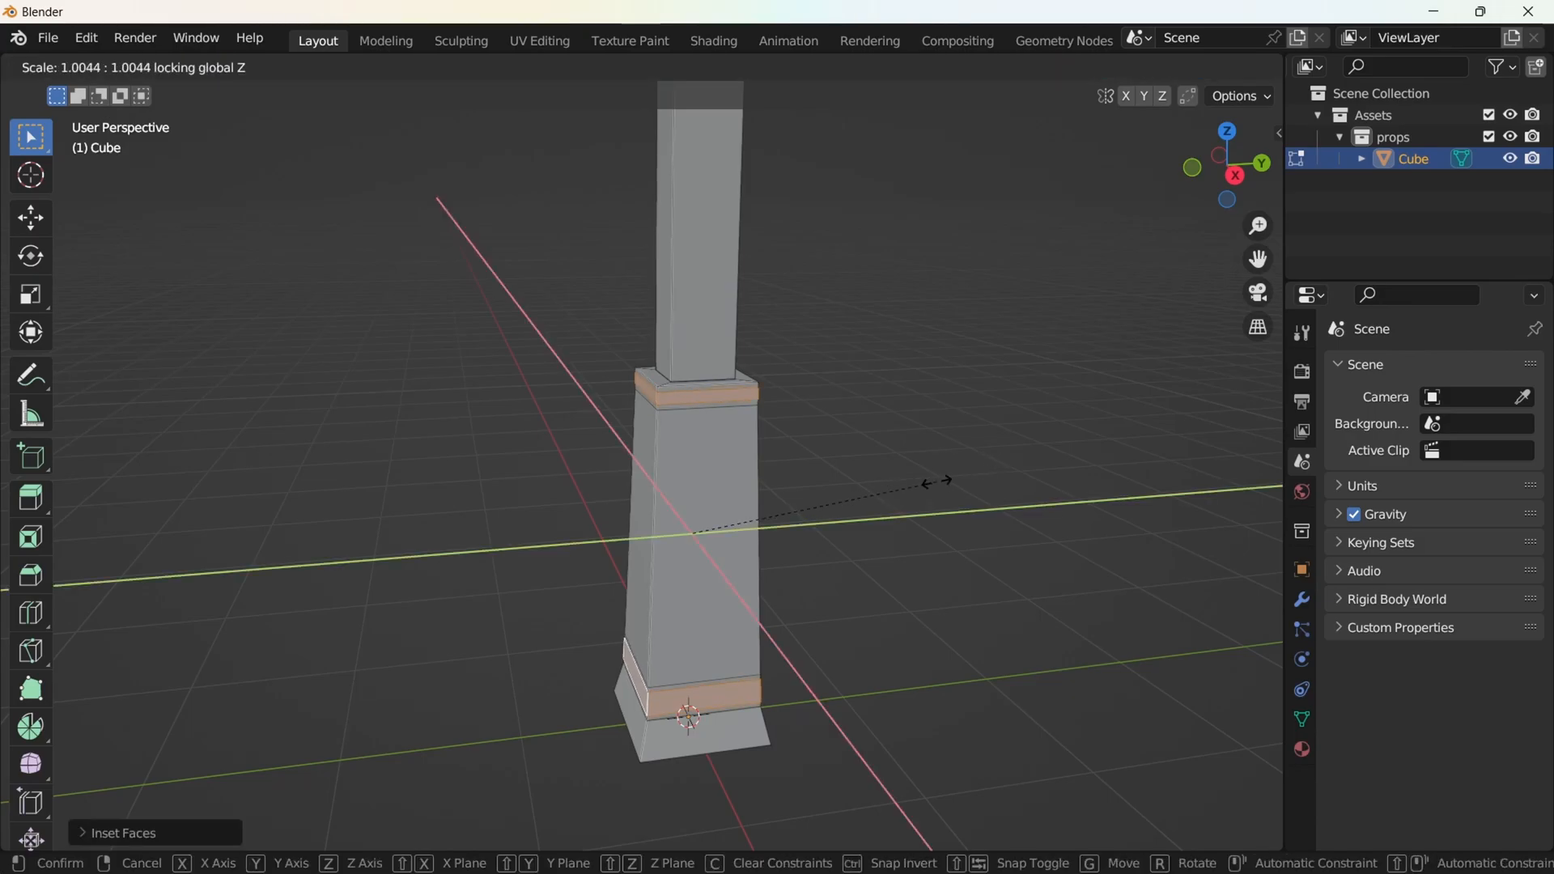
left_click(964, 462)
middle_click_drag(812, 615, 825, 558)
scroll(775, 456, "down", 5)
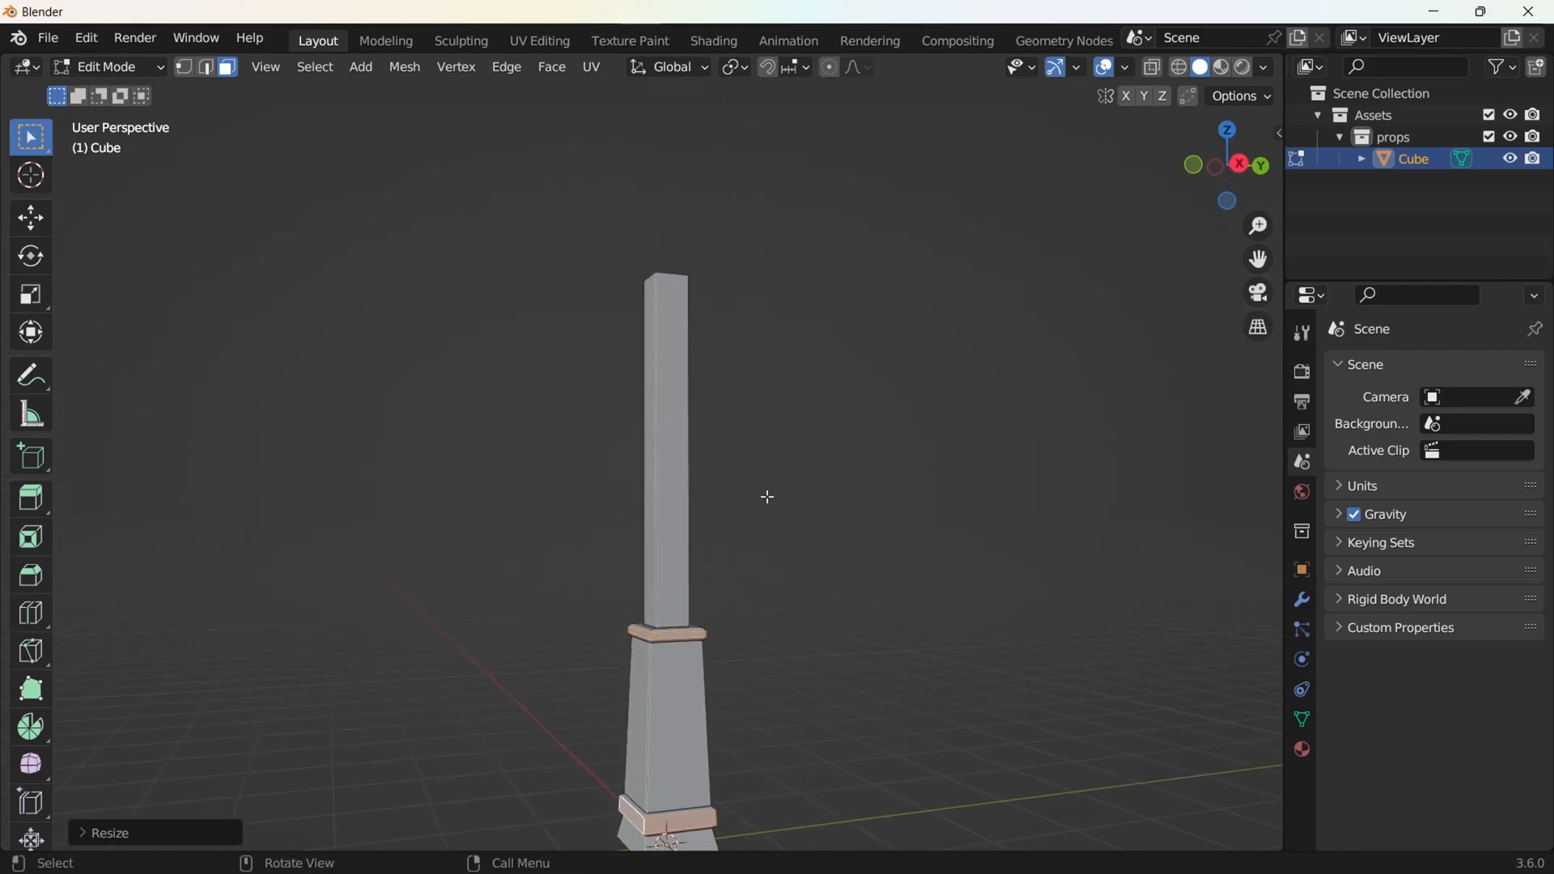
middle_click_drag(704, 561, 750, 531)
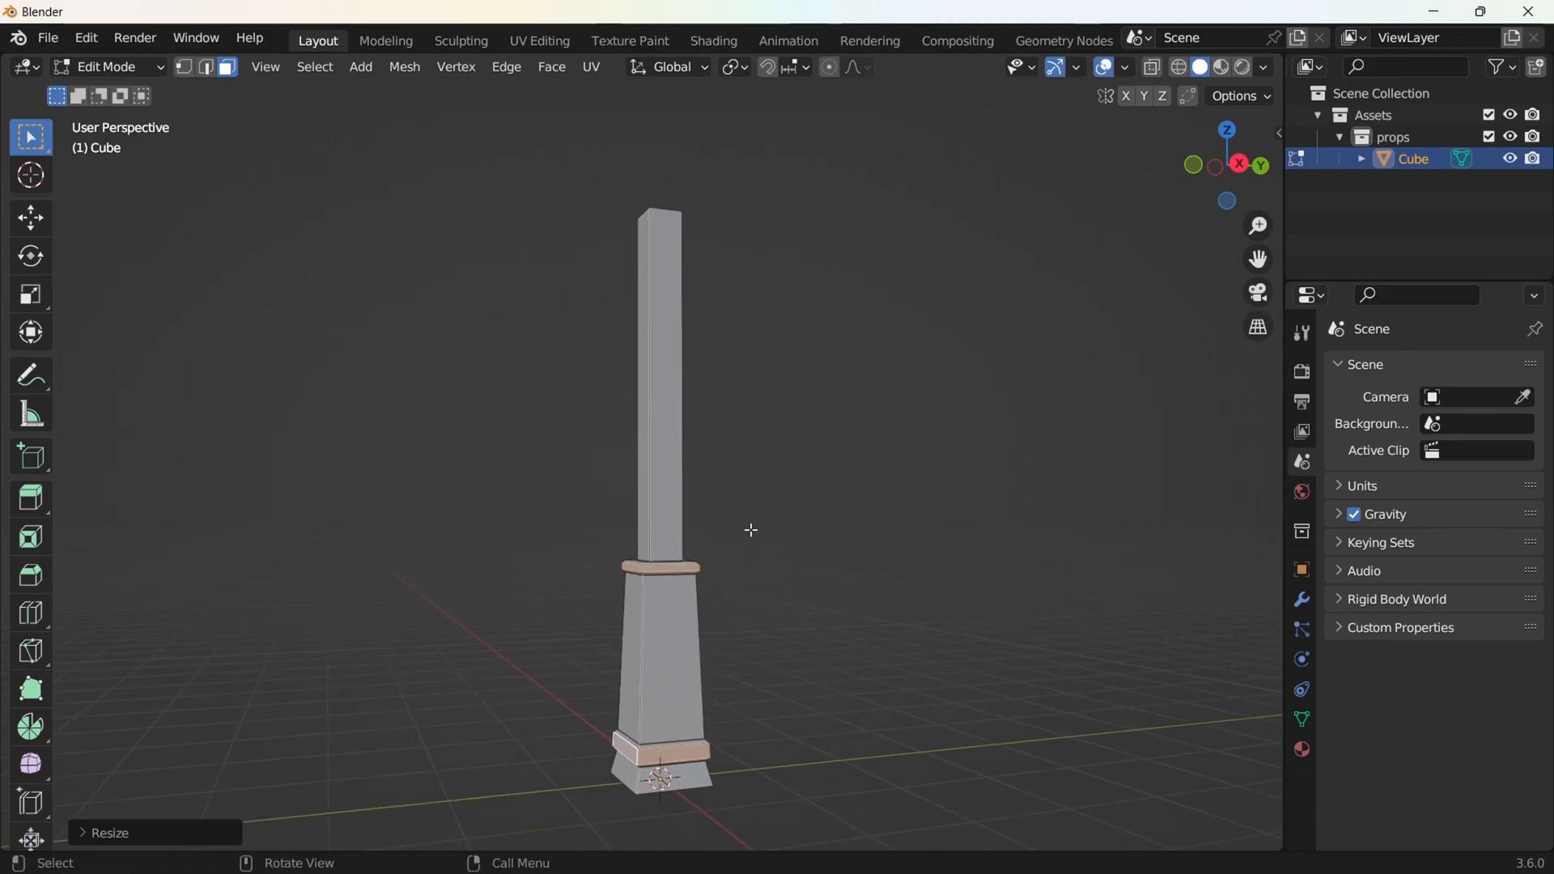
Add a loop cut around the lower part of the narrow pole, sliding it down toward the base
key("ctrl+r")
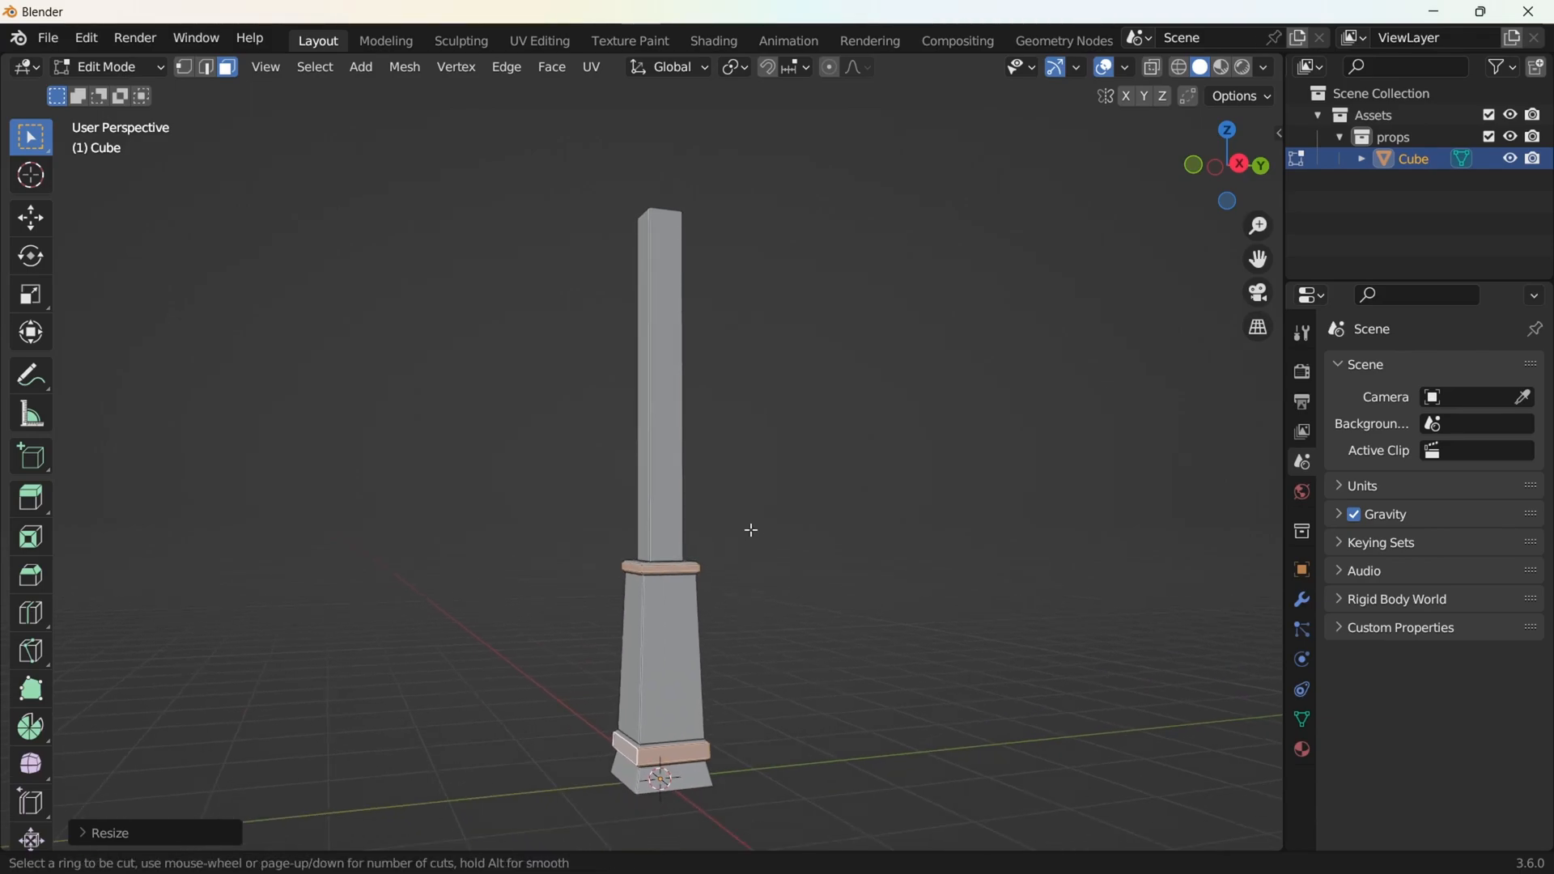
left_click(698, 496)
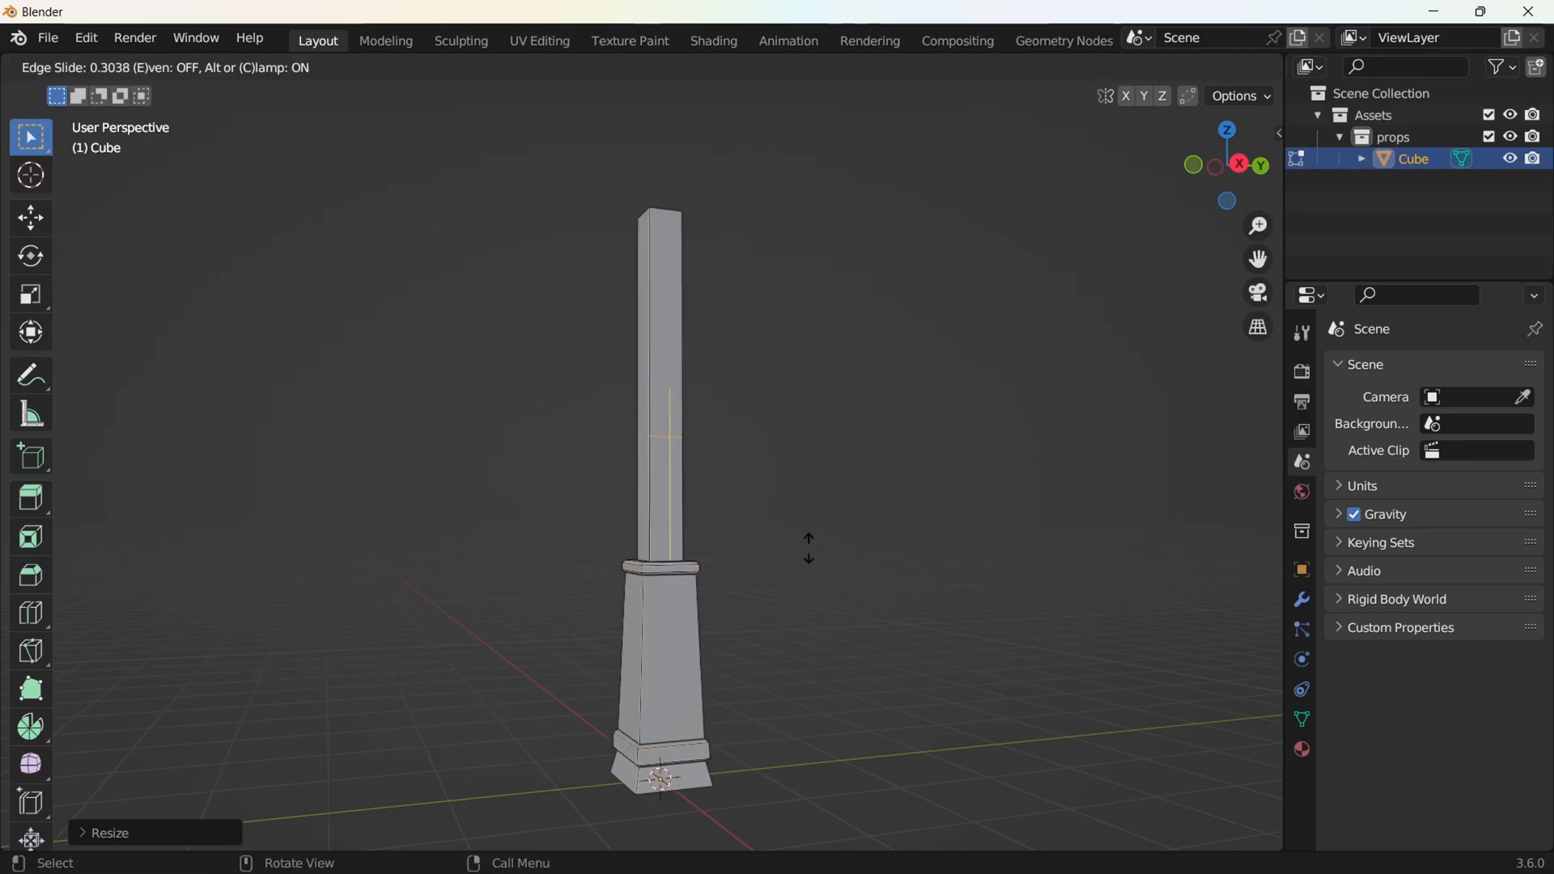
left_click(841, 619)
Scale the edge loop at the pole's foot horizontally by about 1.14, keeping its height, to flare the pole's lower end
scroll(767, 600, "up", 6)
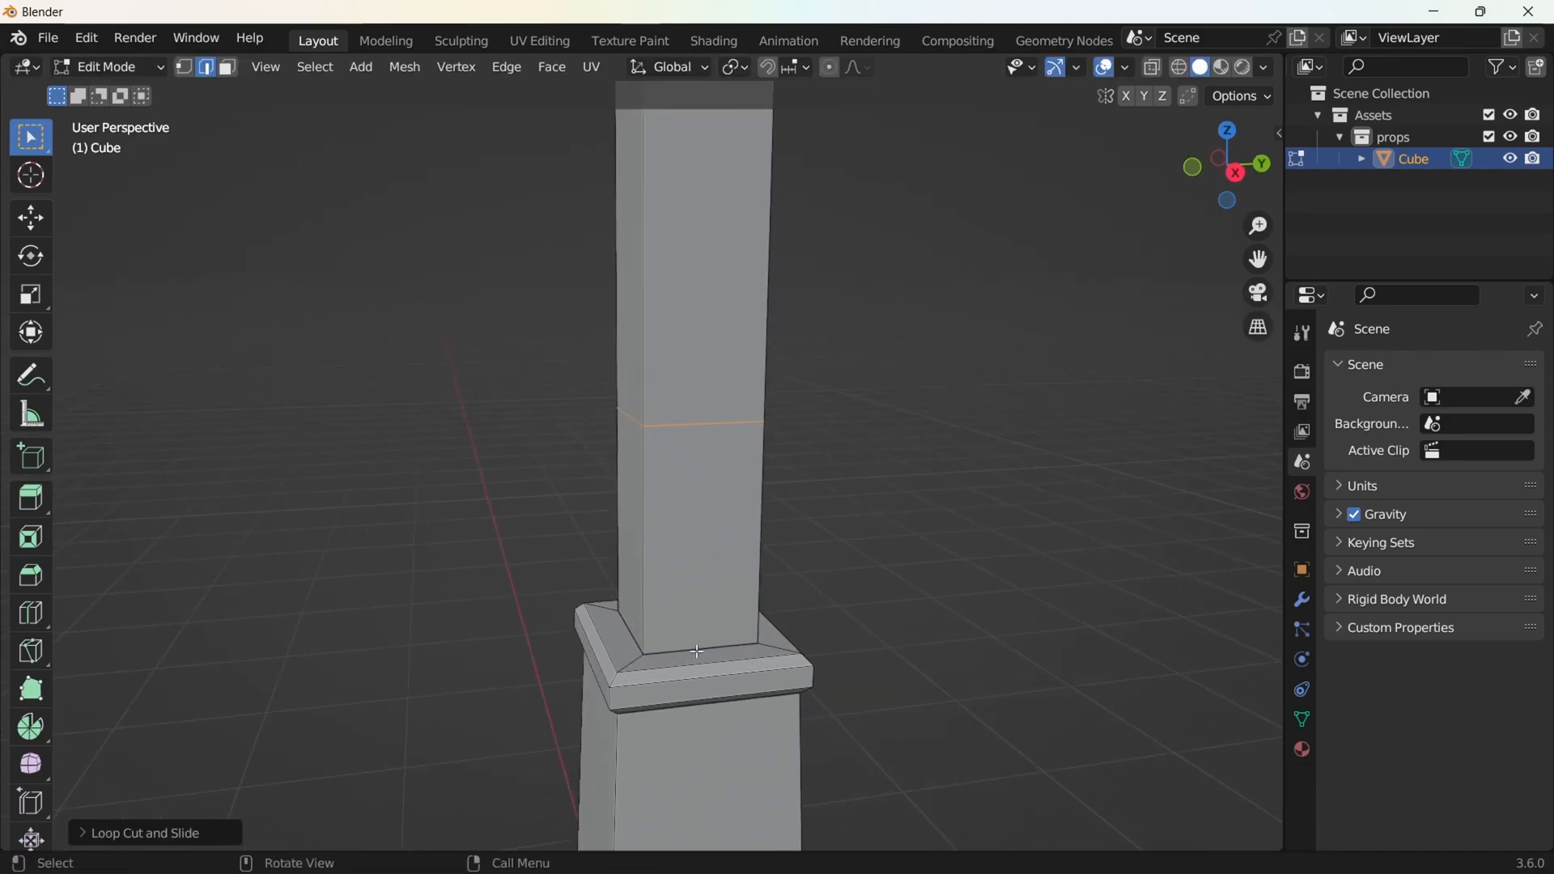
left_click(698, 651, "alt")
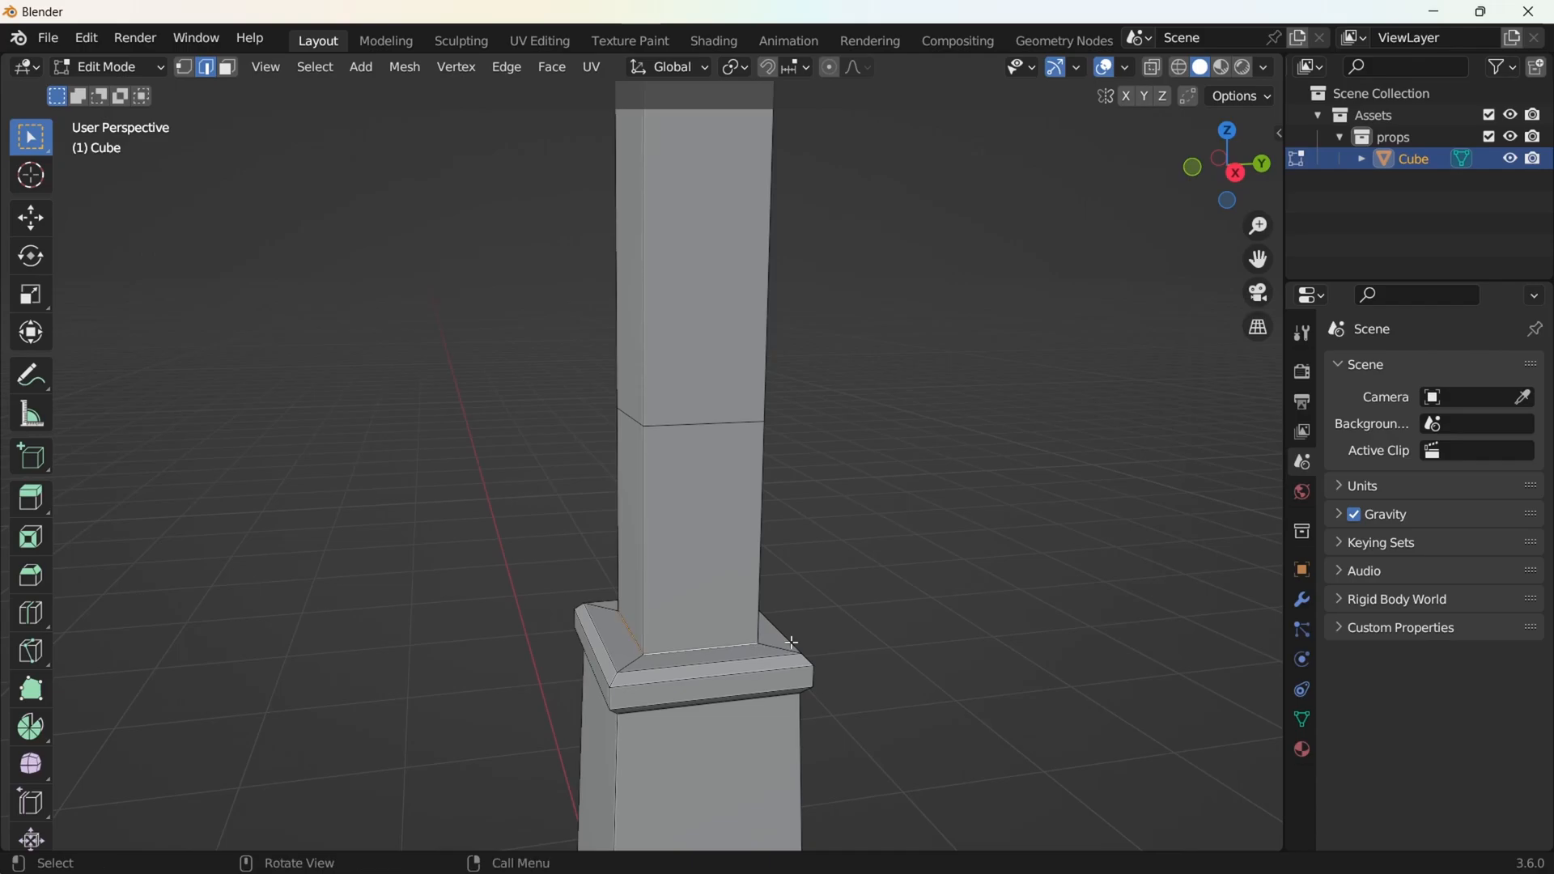
key("s")
key("shift+z")
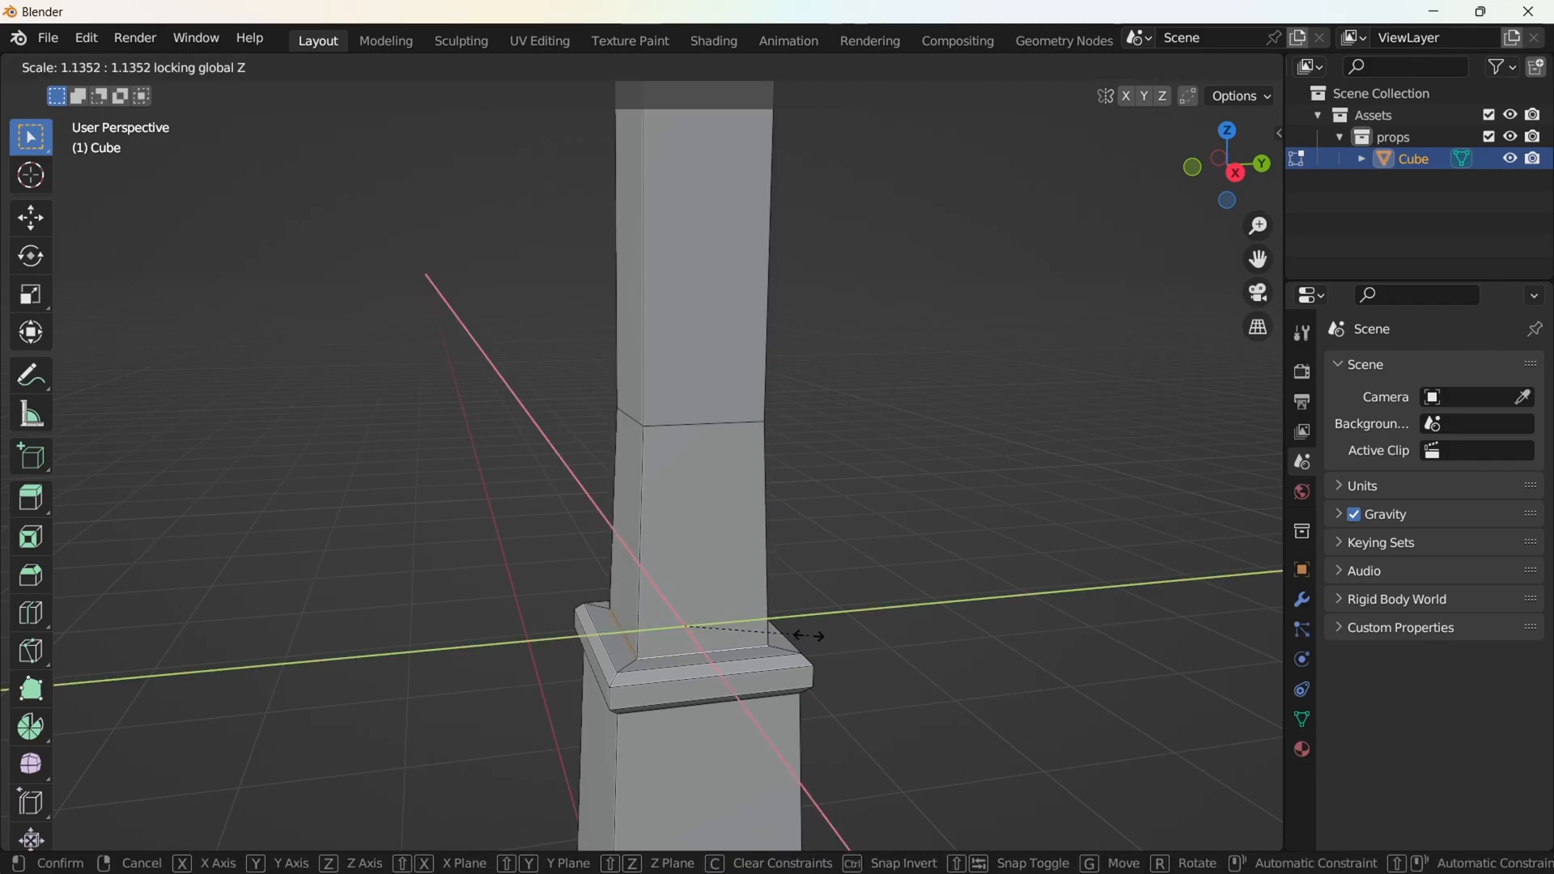
left_click(806, 636)
Bevel the edge loop in the pole's lower part into two parallel loops, forming a narrow band
middle_click_drag(806, 635, 668, 504)
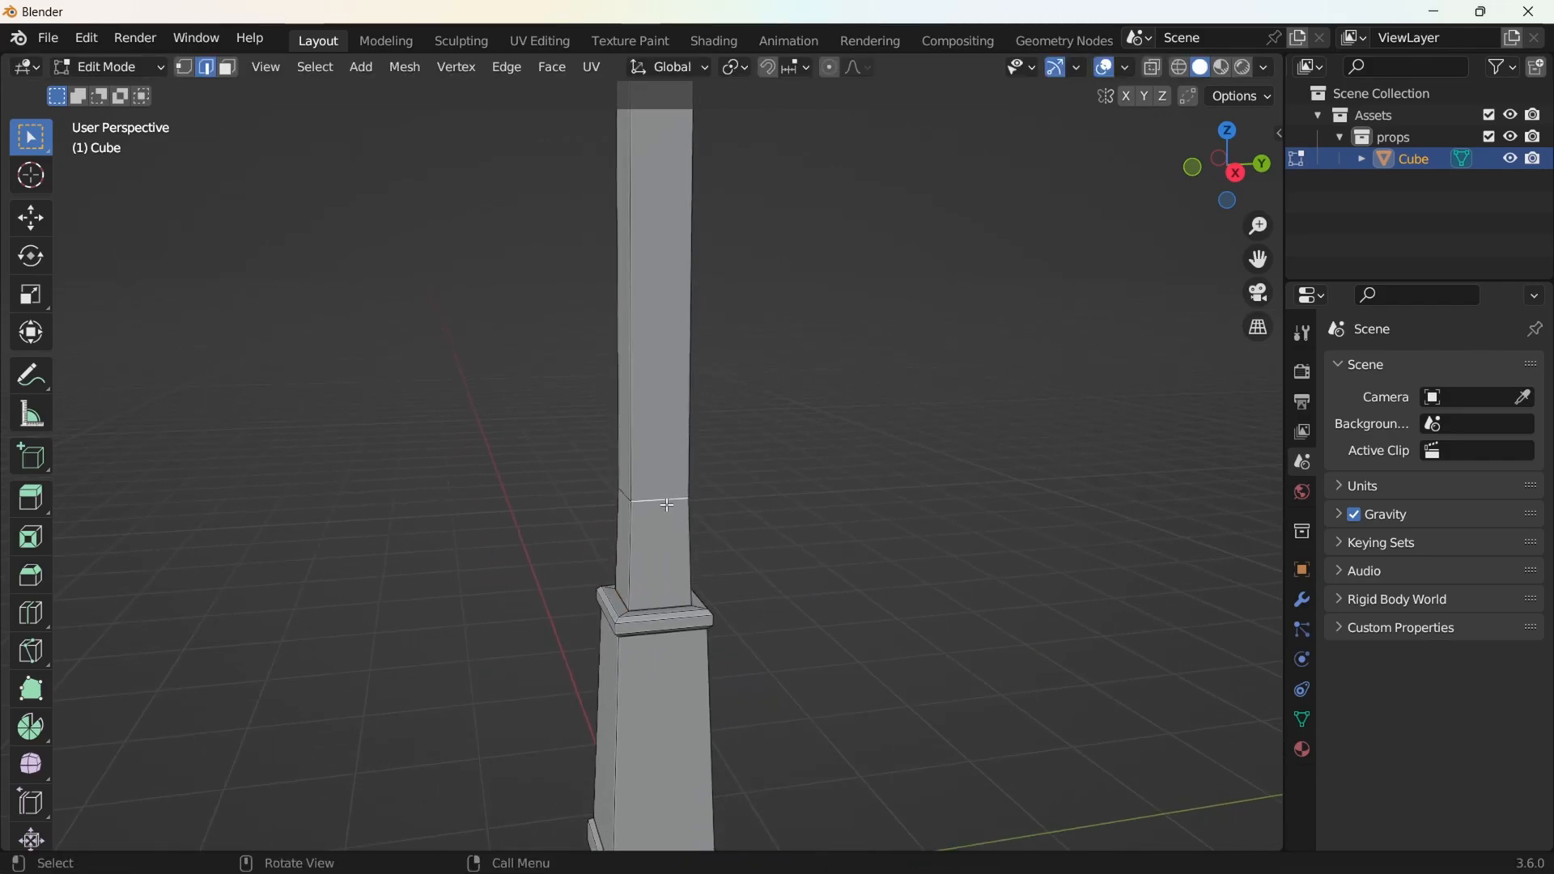
key("ctrl+b")
left_click(794, 496)
middle_click_drag(795, 497, 672, 301)
key("alt+a")
left_click(634, 347, "alt+shift")
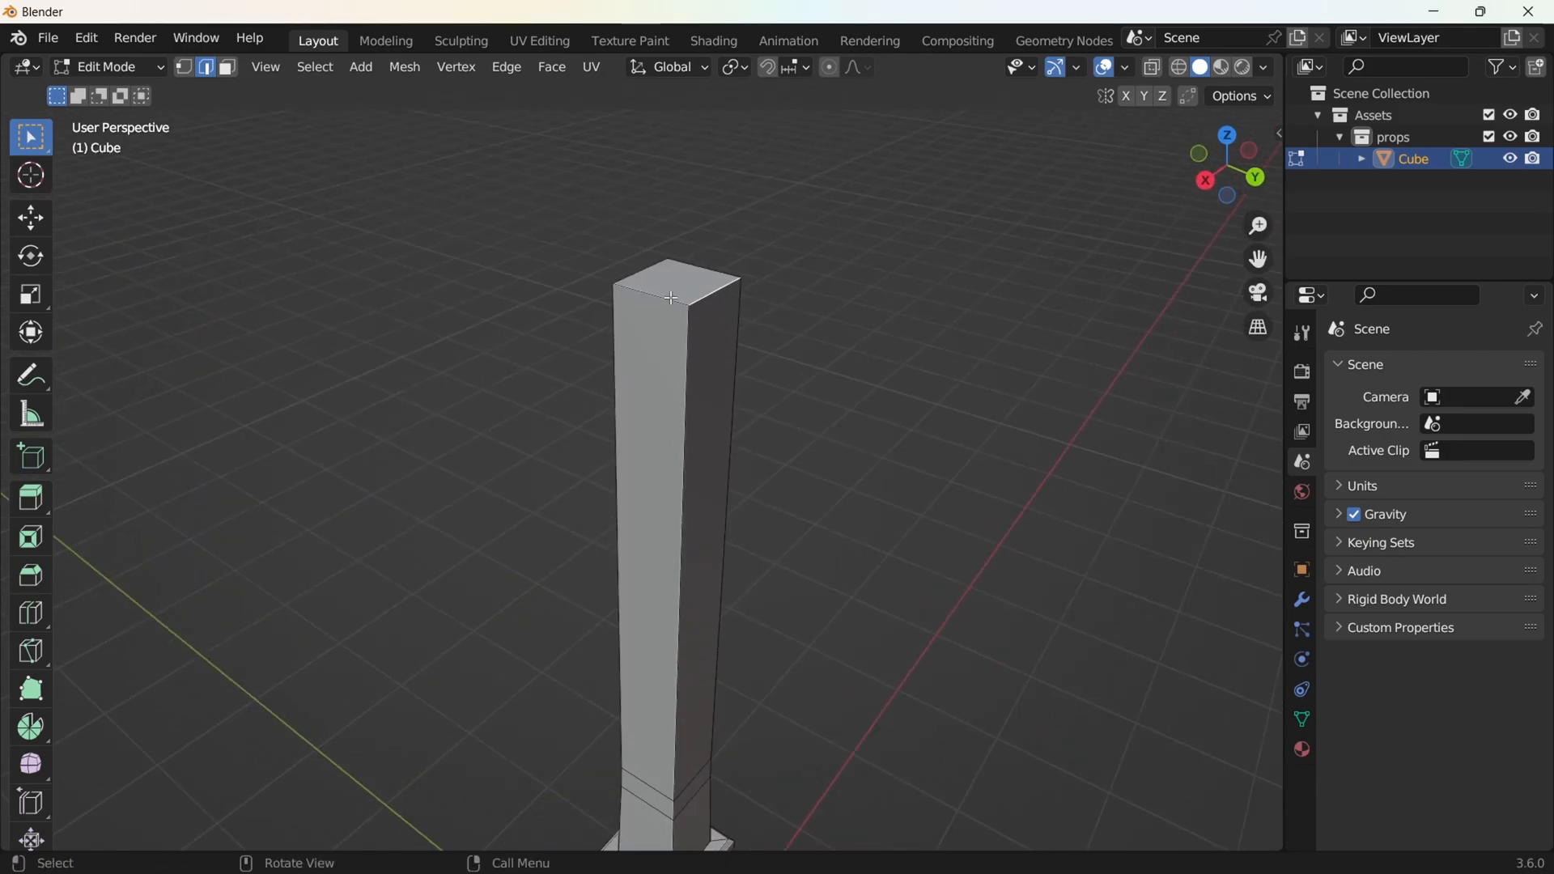
key("g")
right_click(670, 293)
Select the pole's top face and extrude it upward about 0.13 m, adjusting its height along Z
middle_click_drag(714, 298, 729, 340)
left_click(1153, 68)
left_click(1148, 69)
left_click_drag(542, 226, 871, 350)
middle_click_drag(812, 362, 770, 399)
key("e")
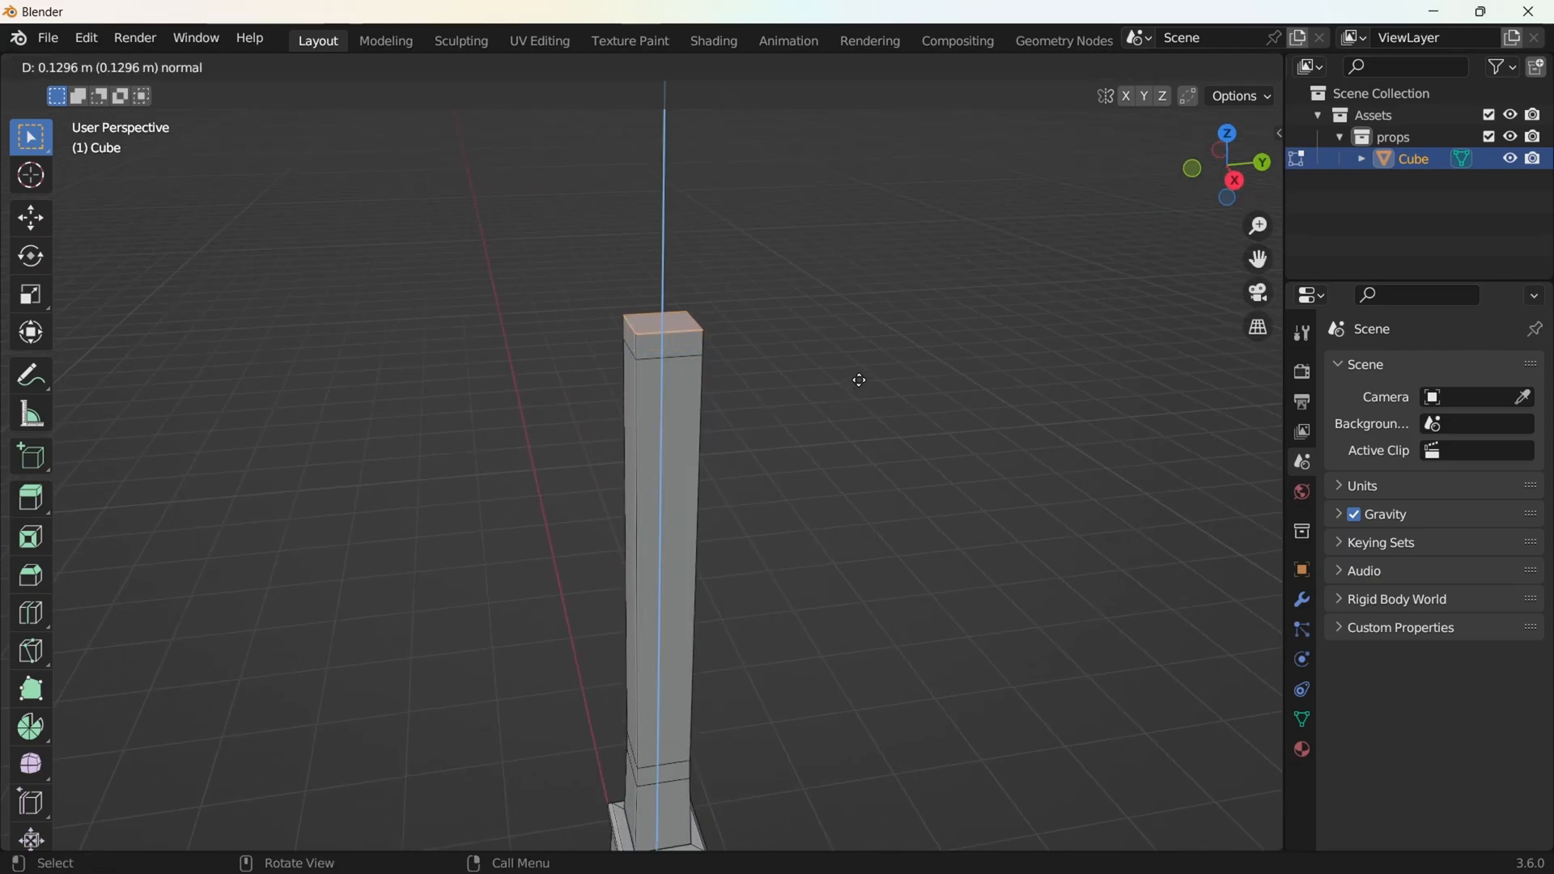
left_click(858, 381)
middle_click_drag(858, 381, 961, 437)
key("g")
key("z")
left_click(823, 378)
Inset the raised top face of the pole and start extruding the inner face
key("i")
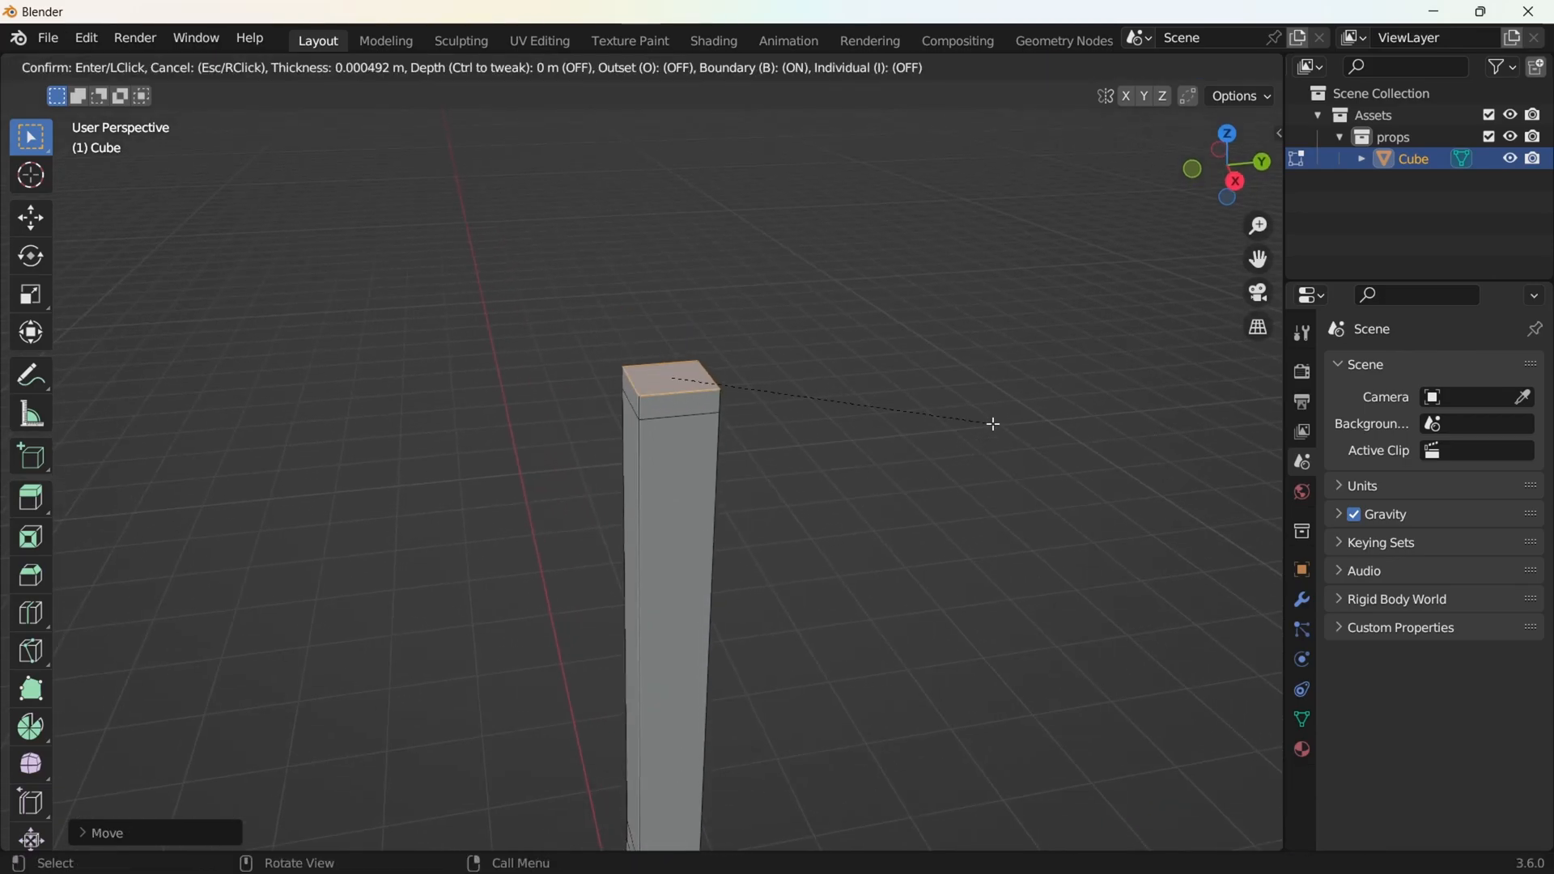
left_click(974, 419)
key("e")
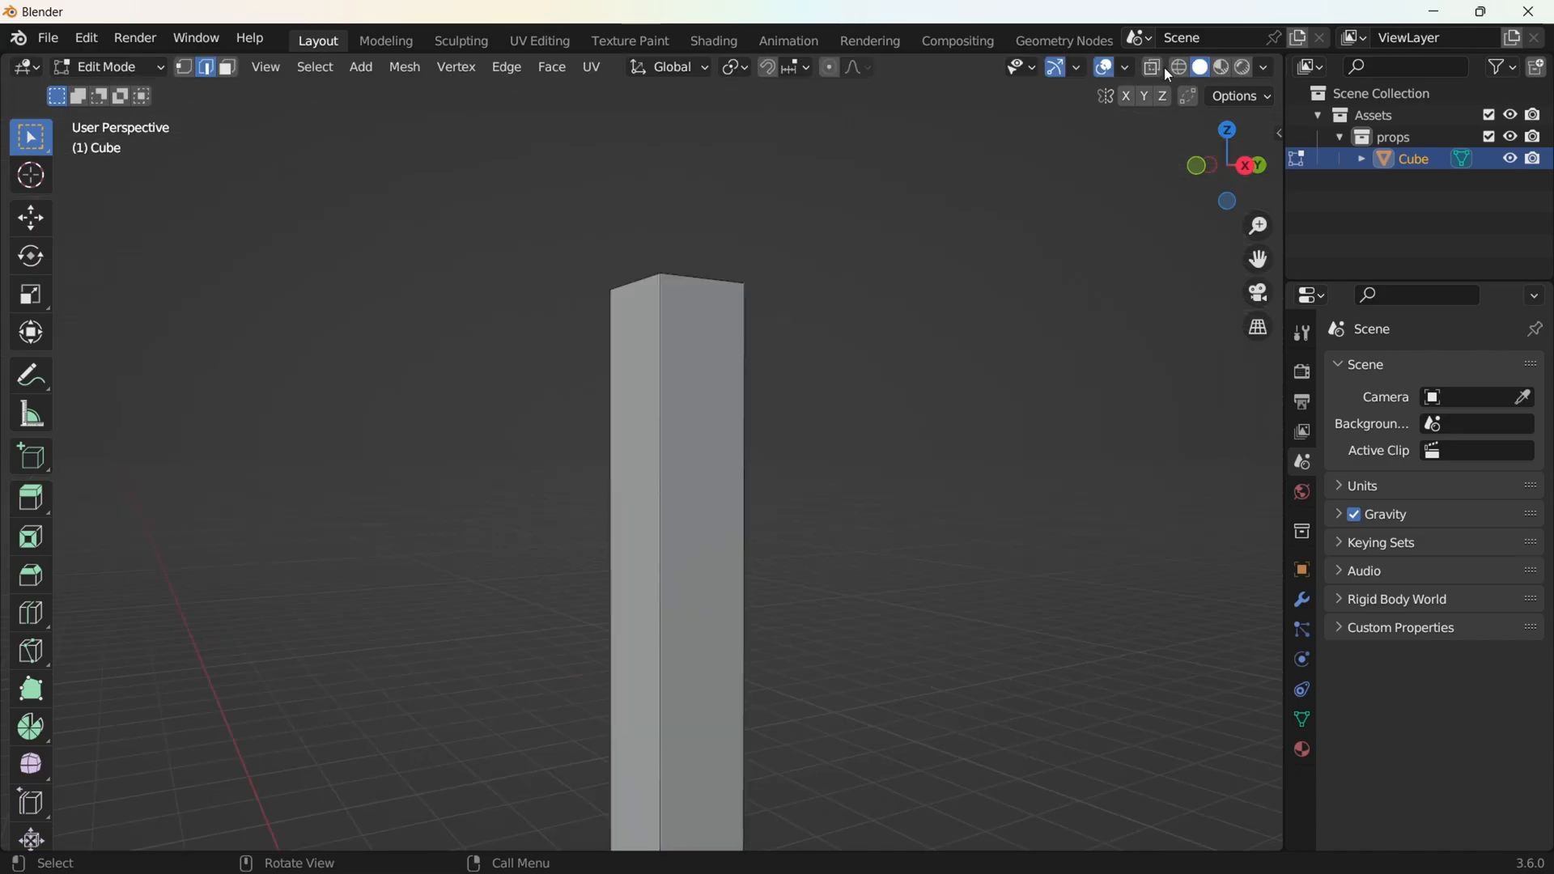
Select the pole's top using X-ray, extrude it upward about 0.13 m as a cap band, and adjust its height along Z
left_click(1156, 68)
middle_click_drag(996, 192, 968, 228)
left_click_drag(542, 224, 876, 356)
left_click(1154, 69)
middle_click_drag(784, 381, 871, 465)
key("e")
left_click(858, 381)
key("g")
key("z")
left_click(821, 380)
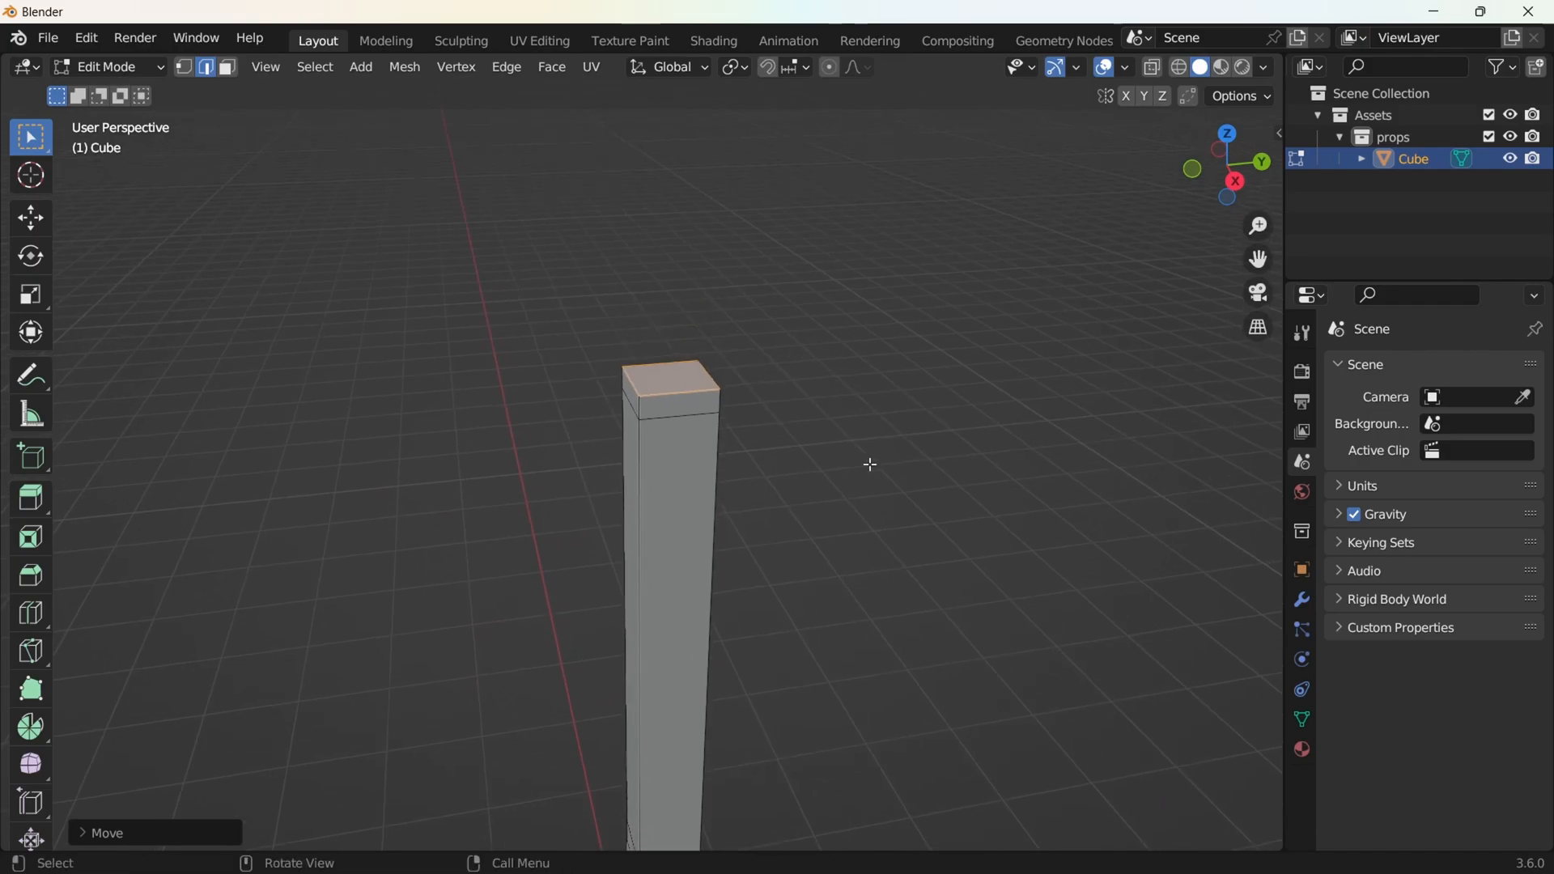
Inset the cap band's top face and extrude the inner face upward about 0.07 m as a small neck
key("i")
left_click(977, 420)
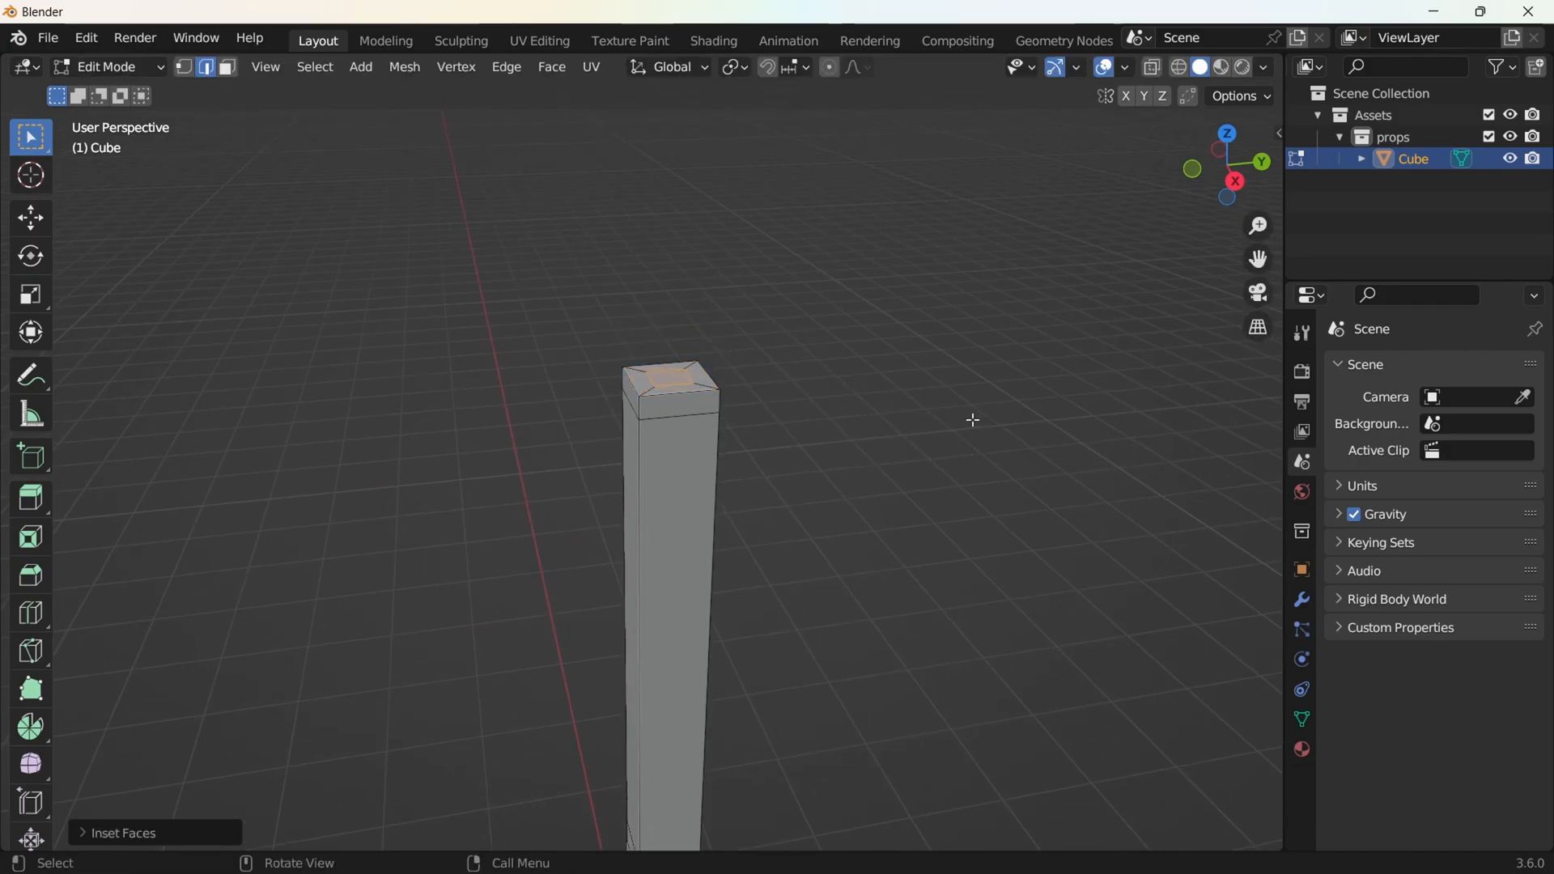
key("e")
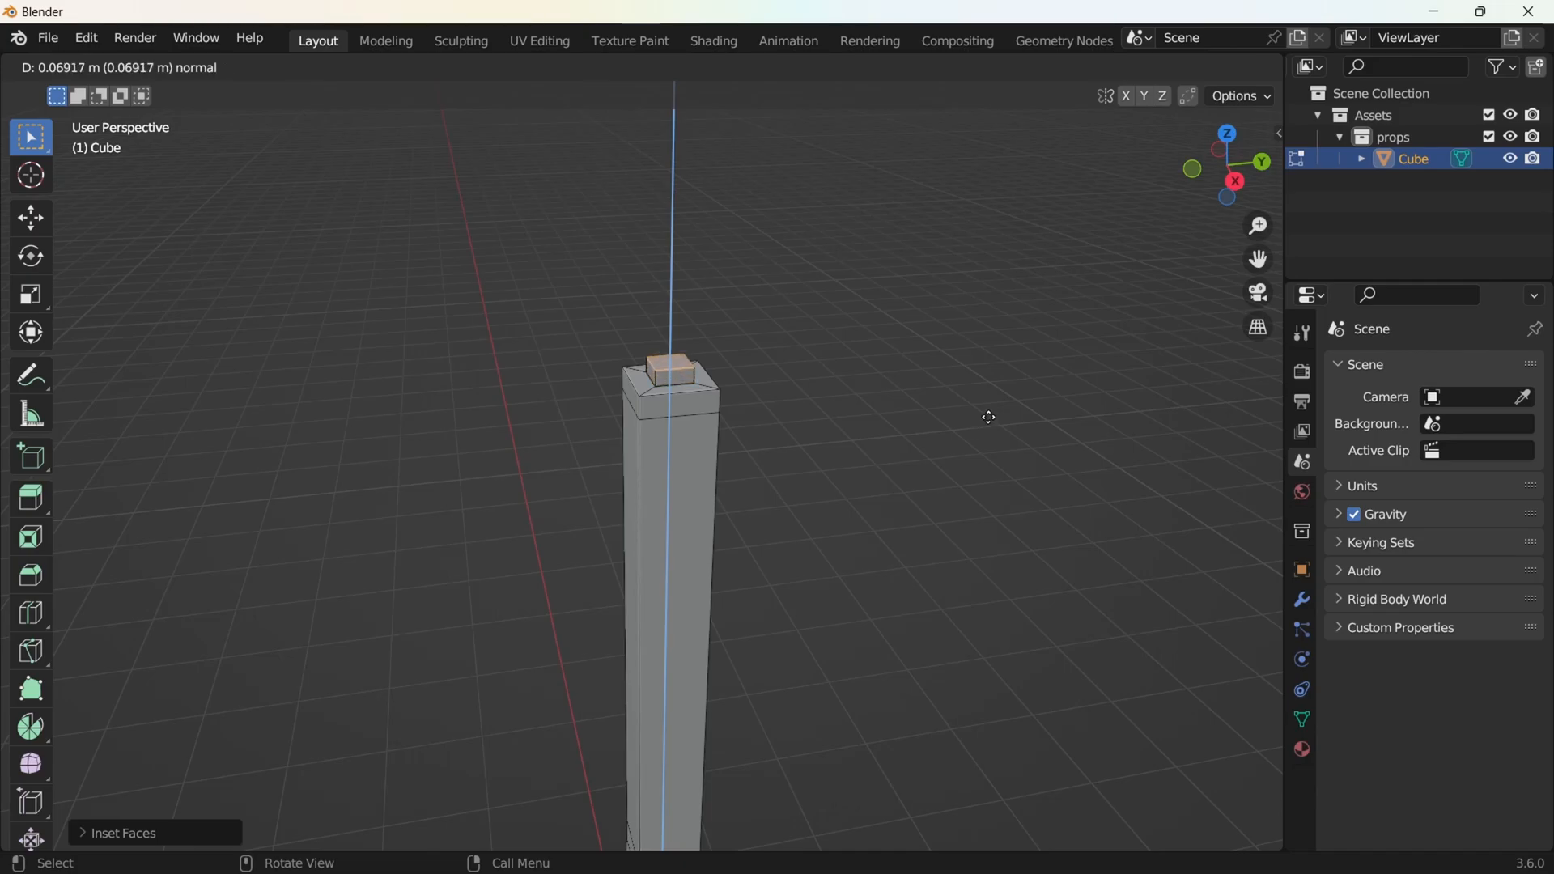
left_click(989, 417)
Extrude the neck's top face in place and scale it outward by about 1.82
middle_click_drag(989, 418, 909, 364)
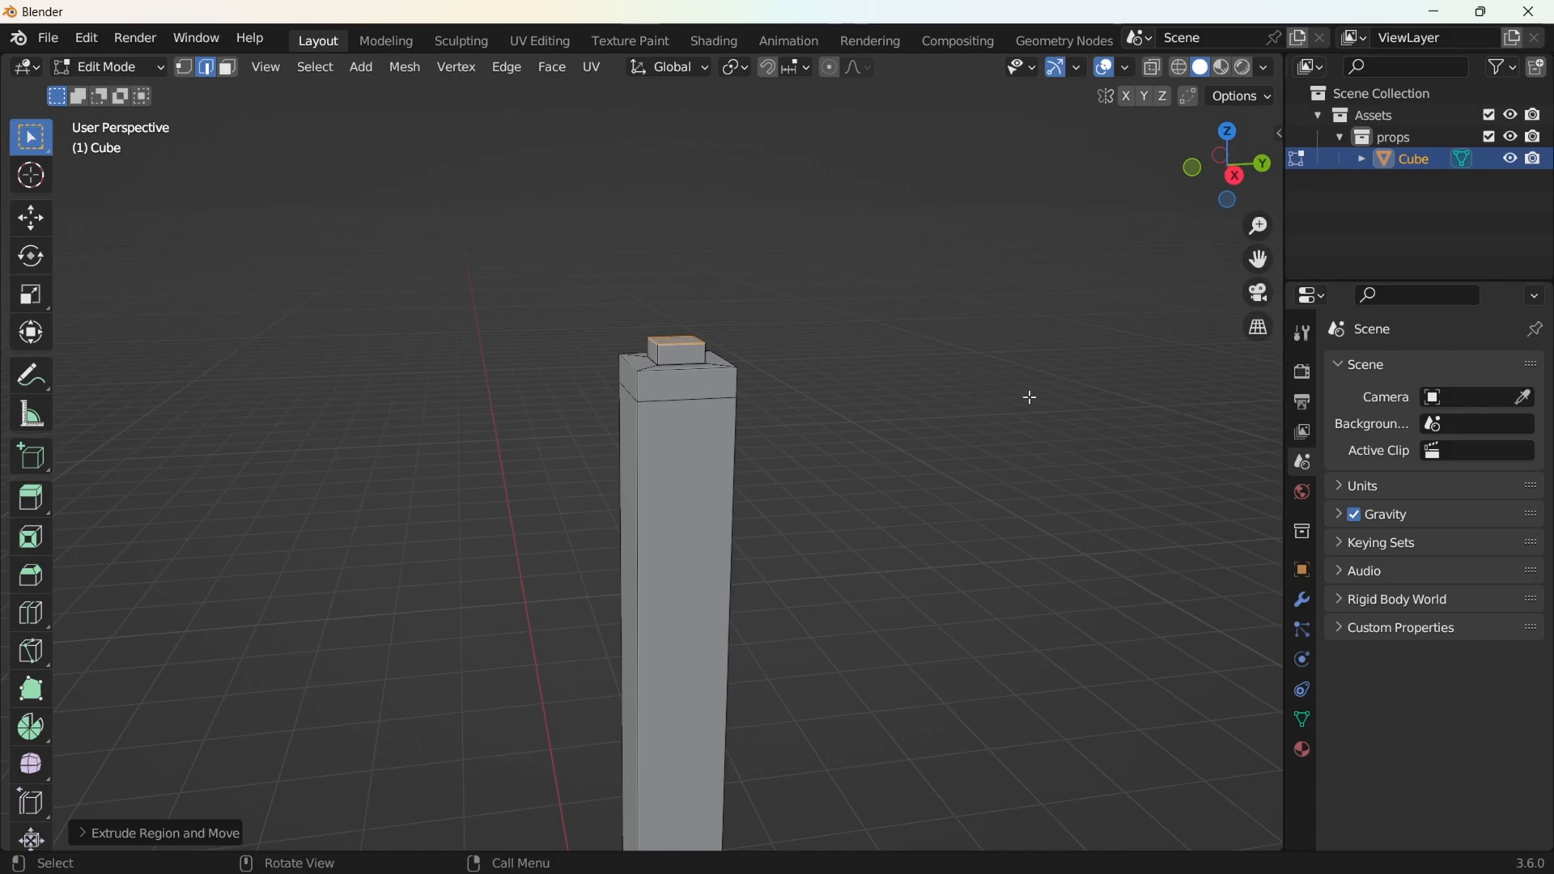
key("e")
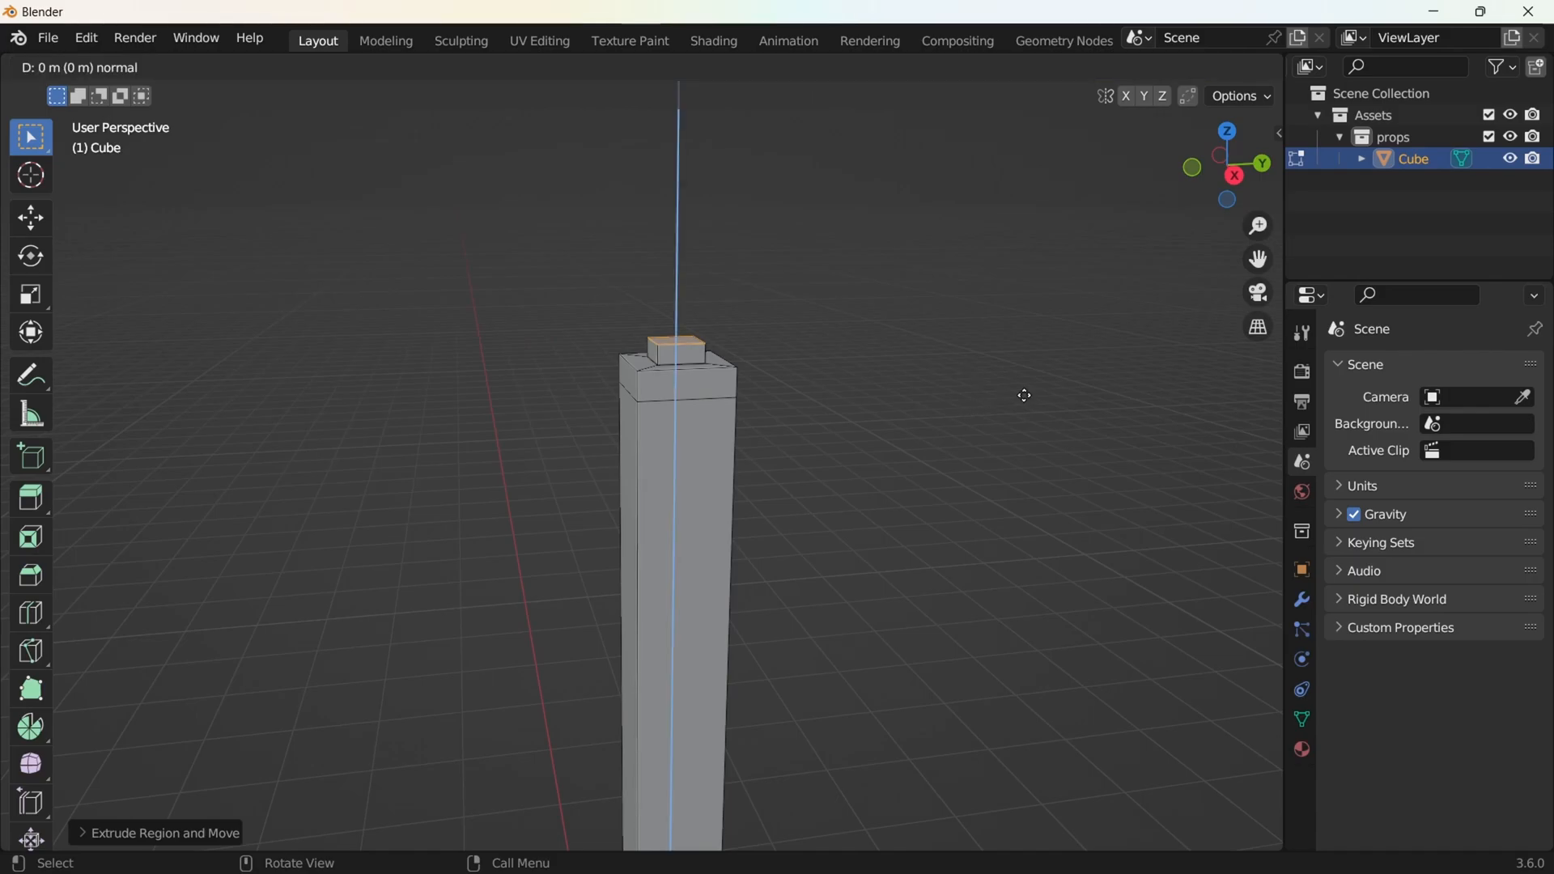
key("s")
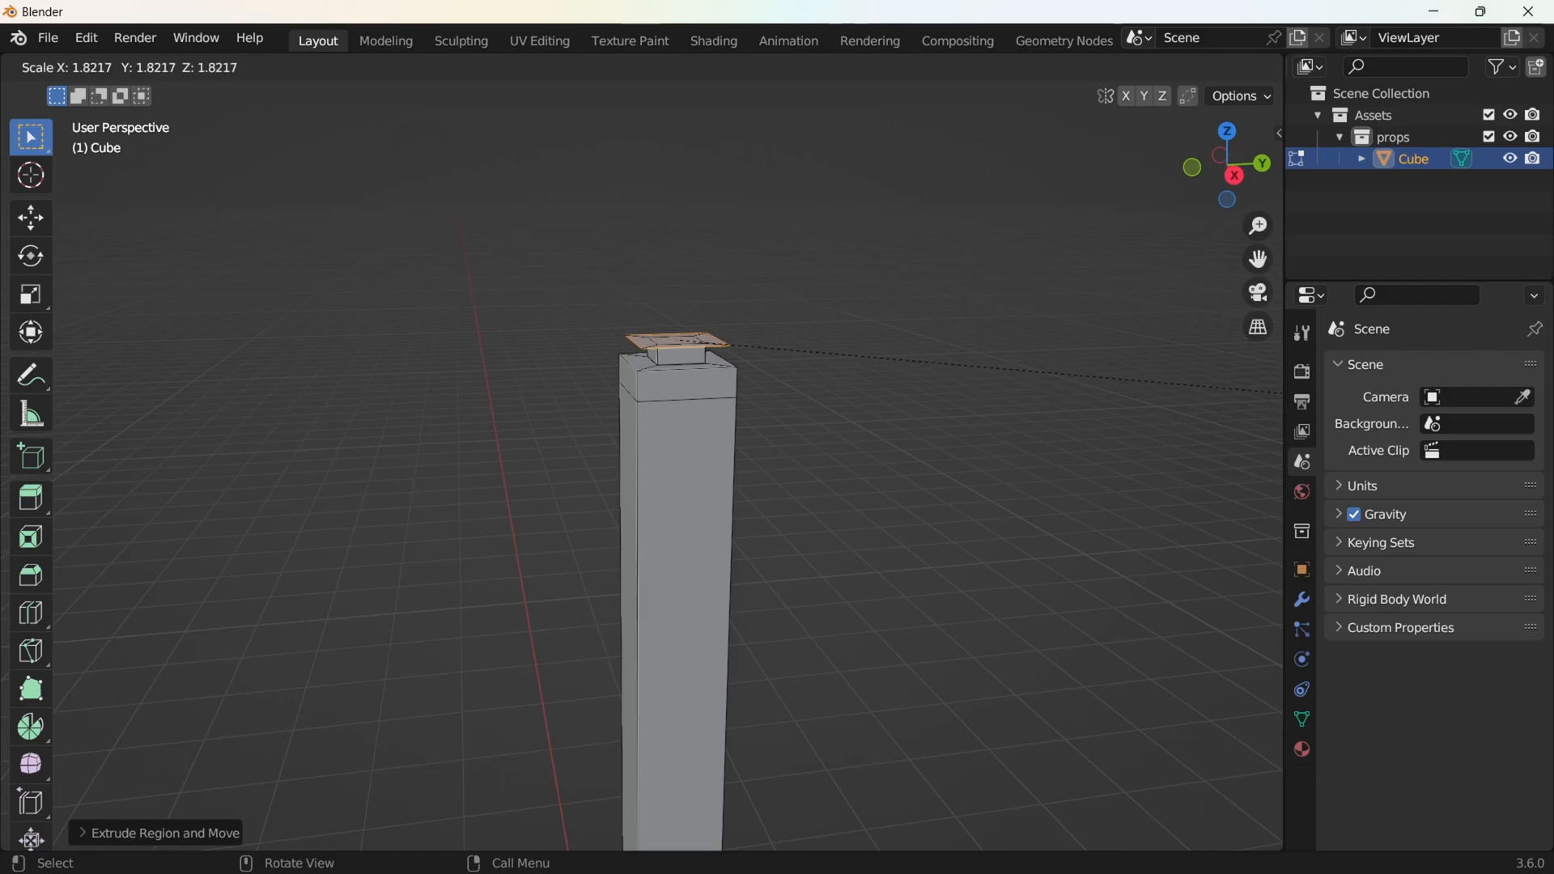
key("Return")
Extrude the neck's top face in place again and widen it to nearly the pole's width
middle_click_drag(760, 483, 1023, 392)
key("e")
key("s")
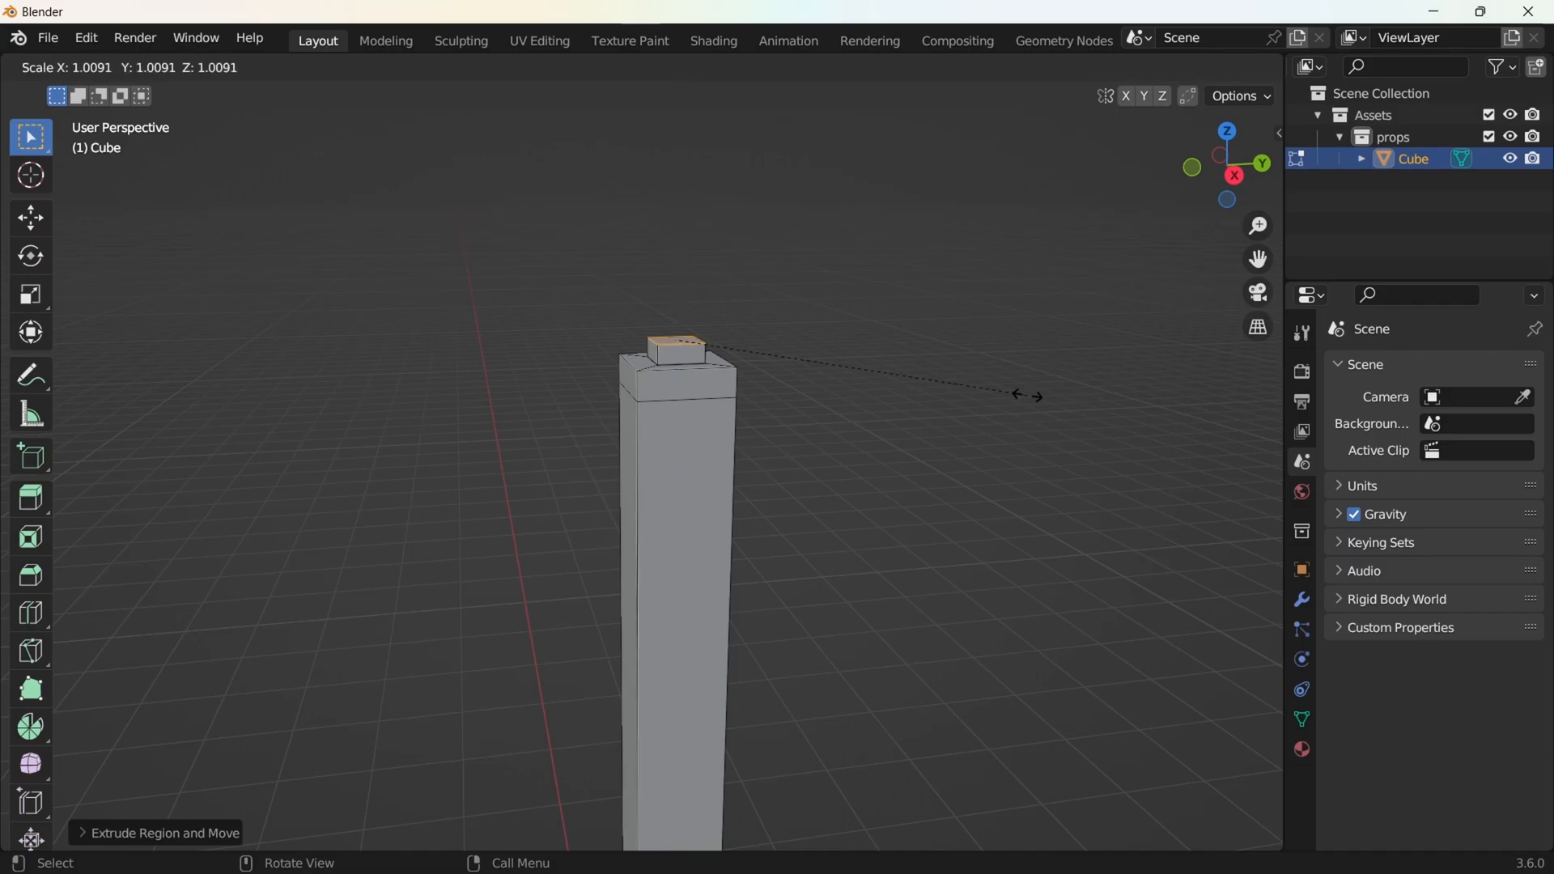
left_click(4, 521)
Extrude the widened face upward about 0.5 m and scale its top by about 1.45 to form a flared lantern body
middle_click_drag(1083, 484, 995, 451)
key("e")
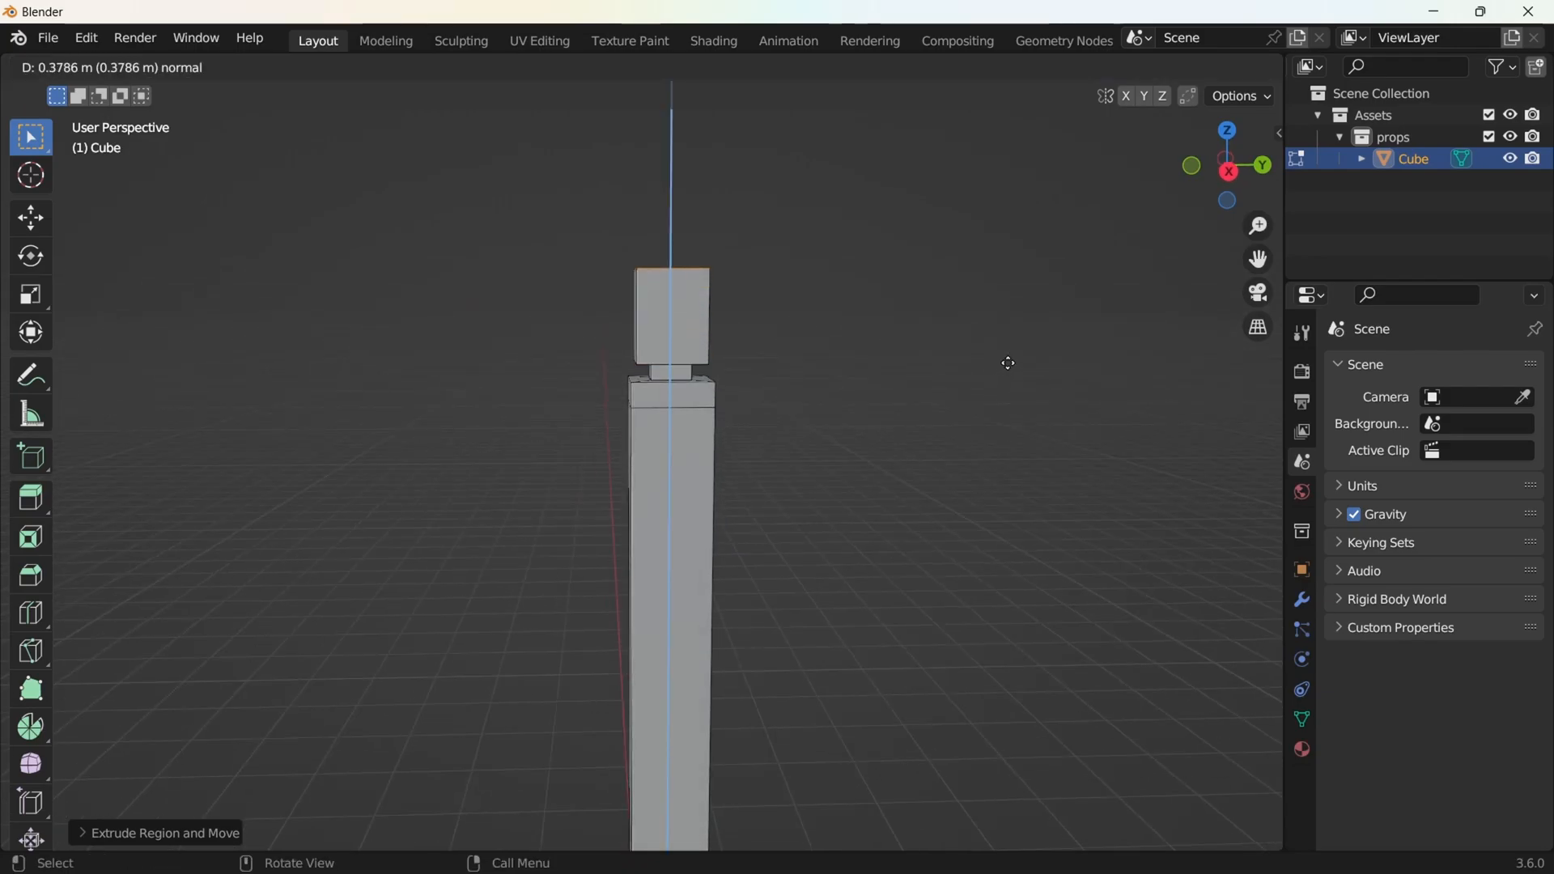
left_click(1020, 336)
key("s")
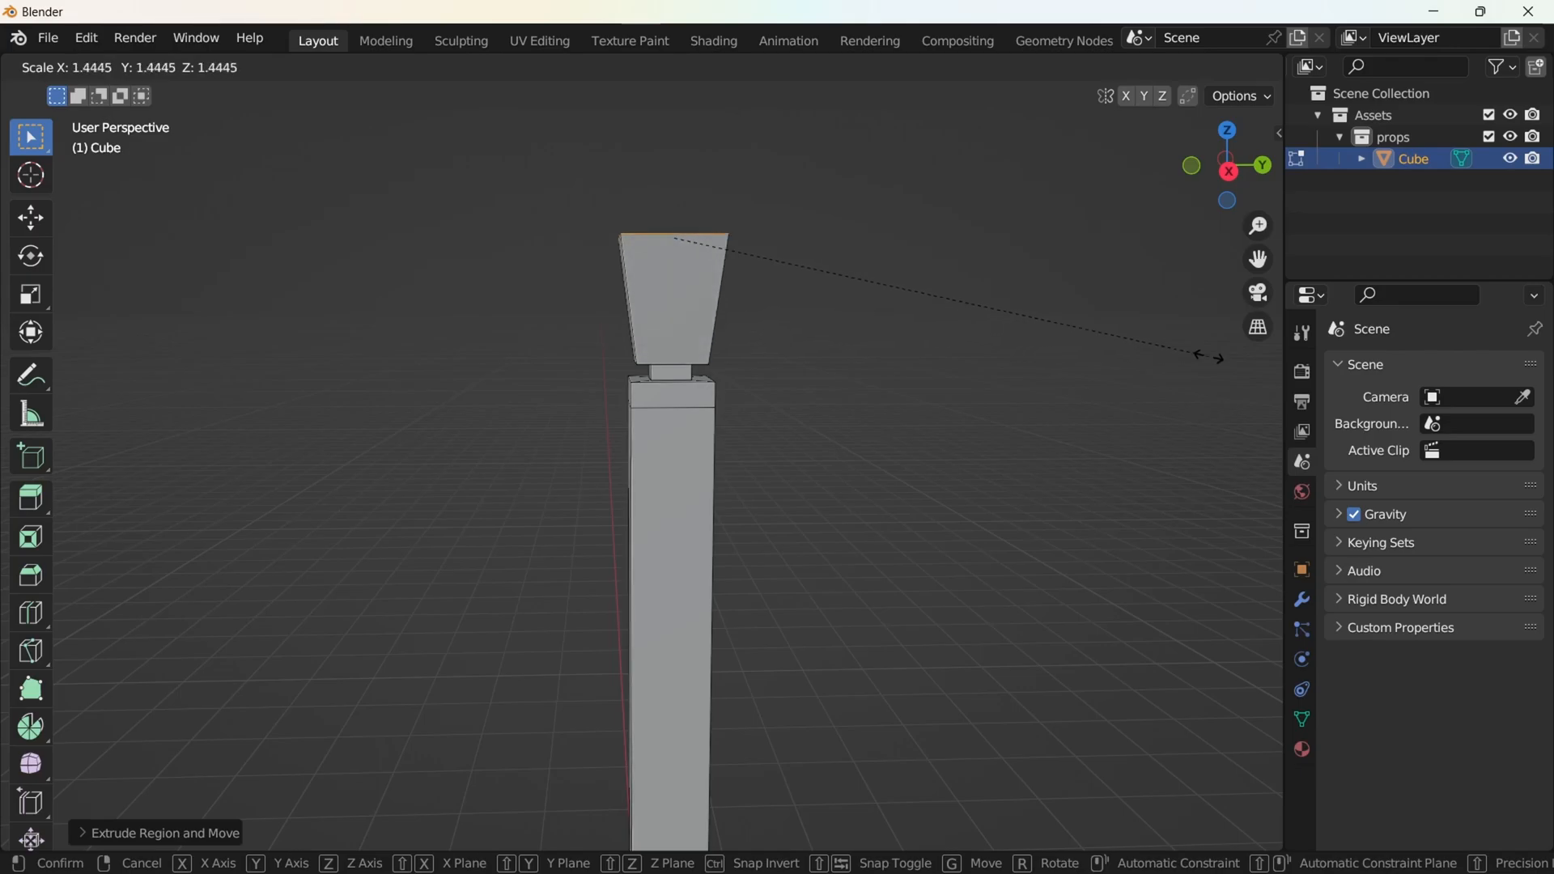
left_click(1231, 359)
Extrude the lantern's top face in place, scale it by about 1.26, and extrude it upward about 0.1 m as a protruding rim
middle_click_drag(982, 332, 984, 394, "shift")
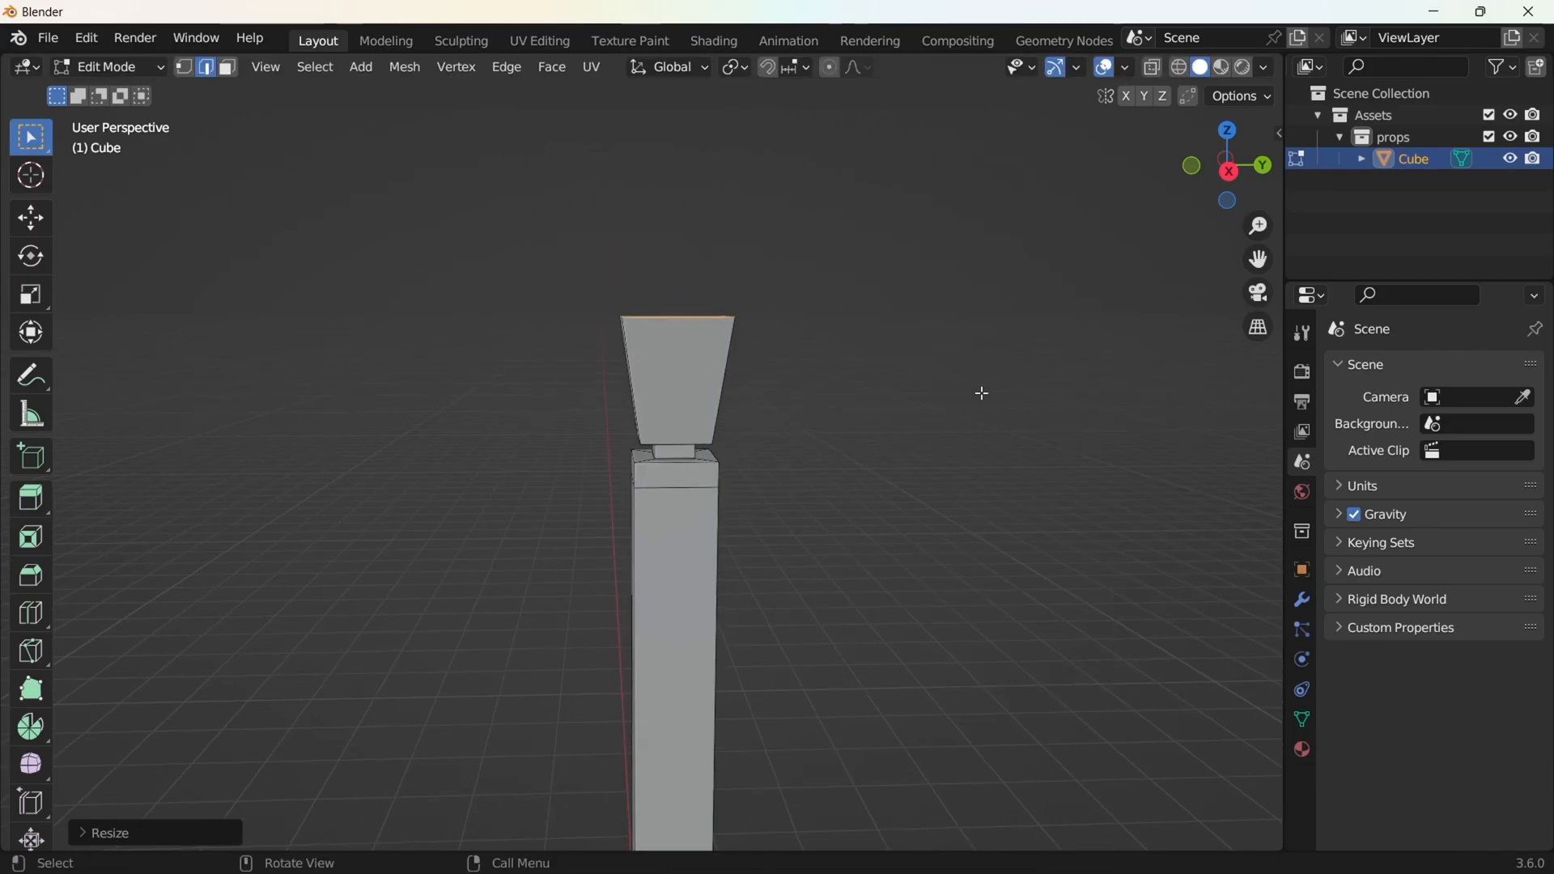
key("s")
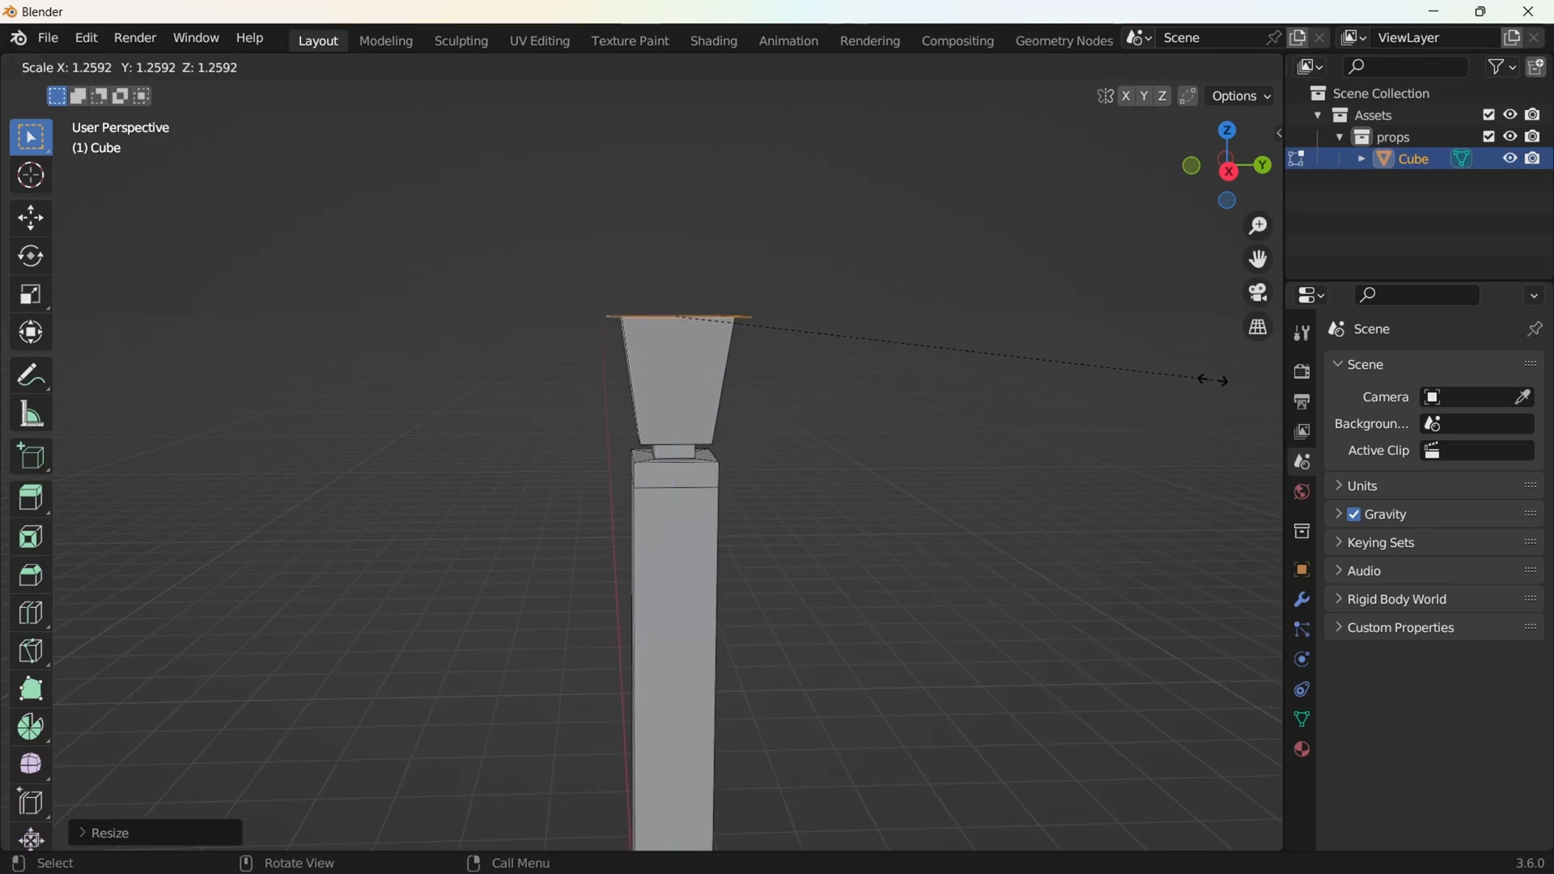
left_click(1219, 379)
key("e")
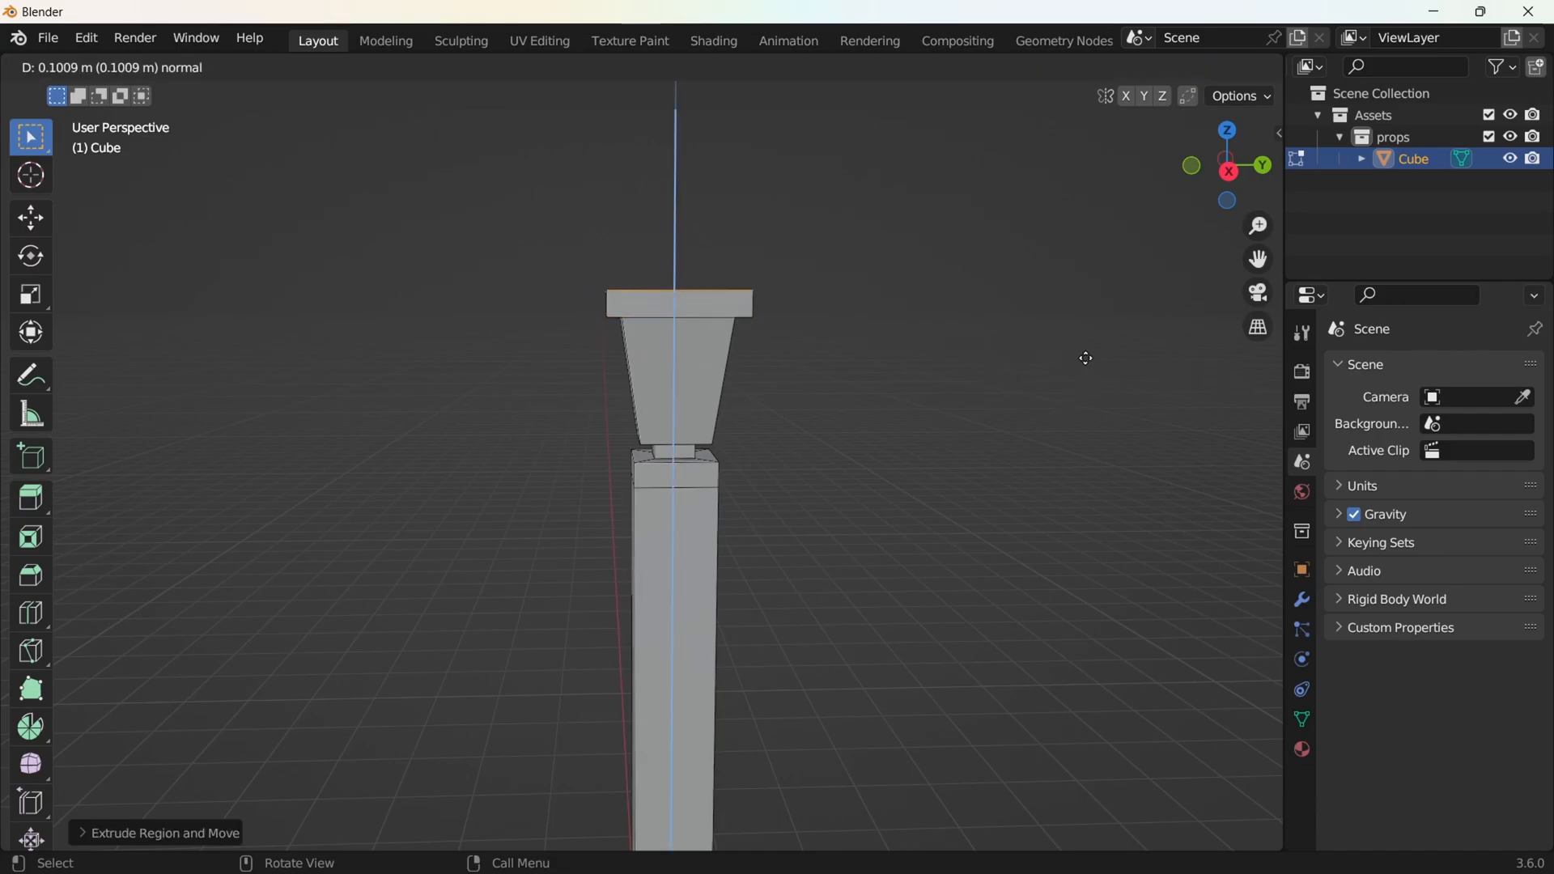
left_click(1087, 357)
Inset the rim's top face and extrude the inner face upward as a block
mouse_move(1034, 333)
middle_mouse_down()
mouse_move(1093, 371)
mouse_move(1048, 323)
mouse_move(1060, 328)
middle_mouse_up()
key("i")
left_click(1085, 354)
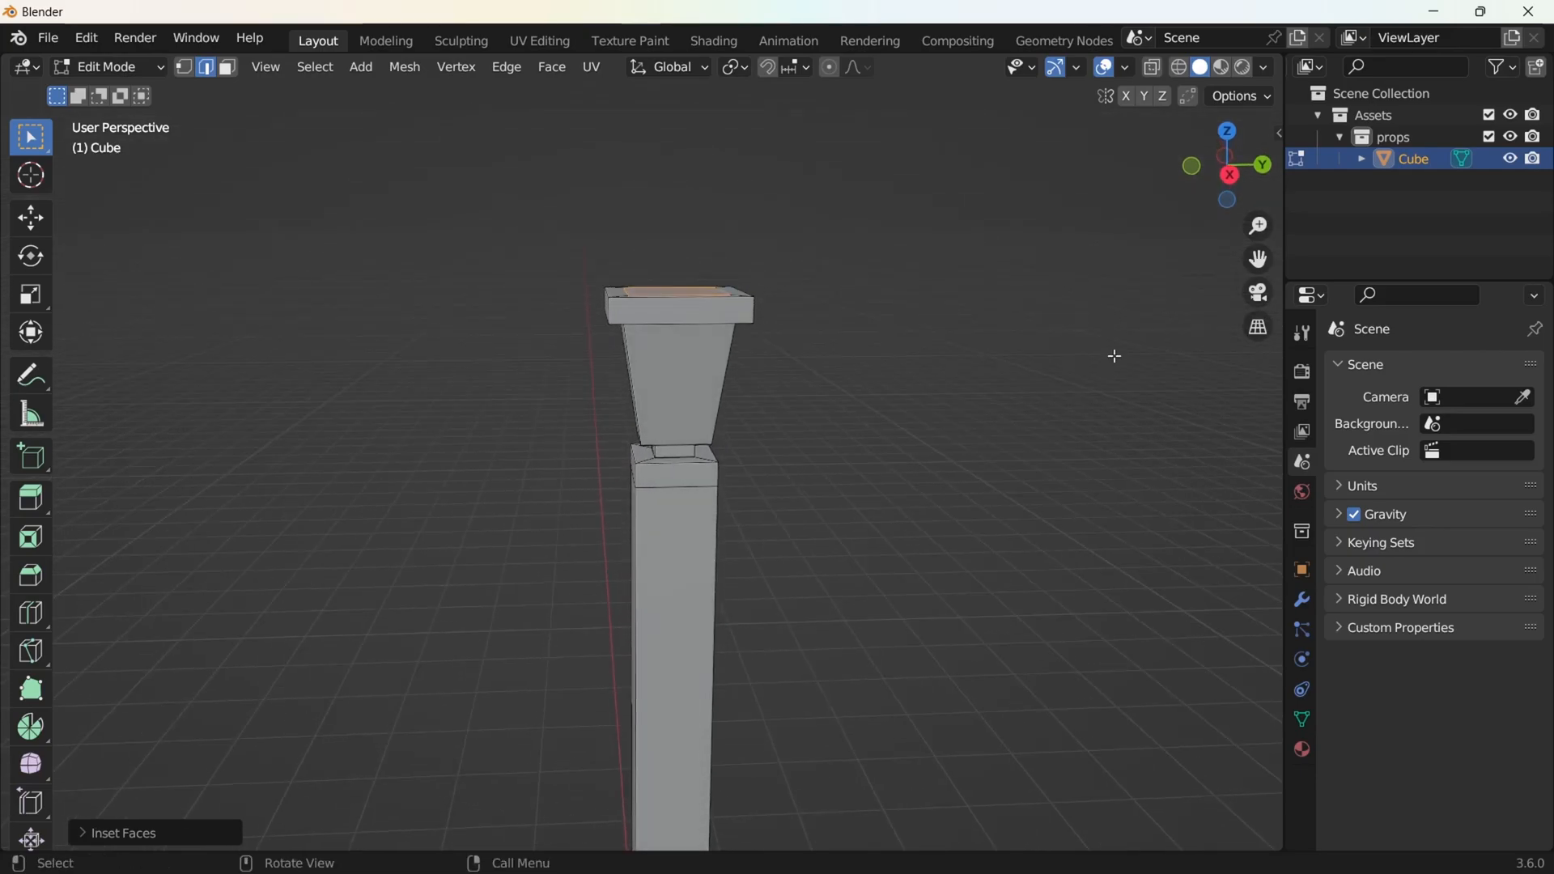
key("e")
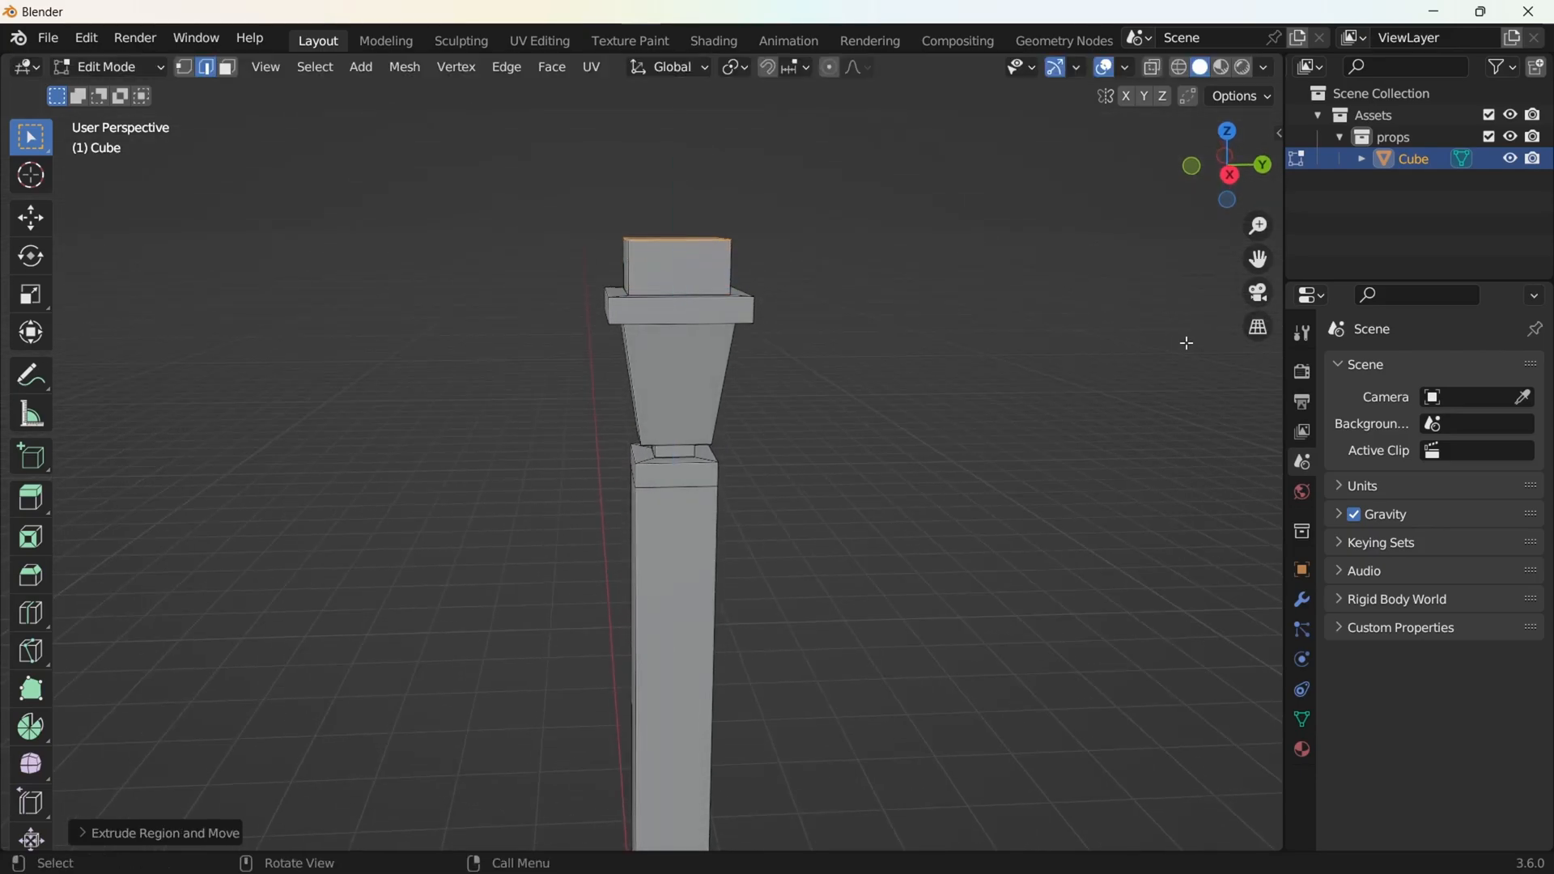
Scale the block's top face horizontally to roughly half its width, keeping its height, to form a tapered lantern roof
key("s")
key("shift+z")
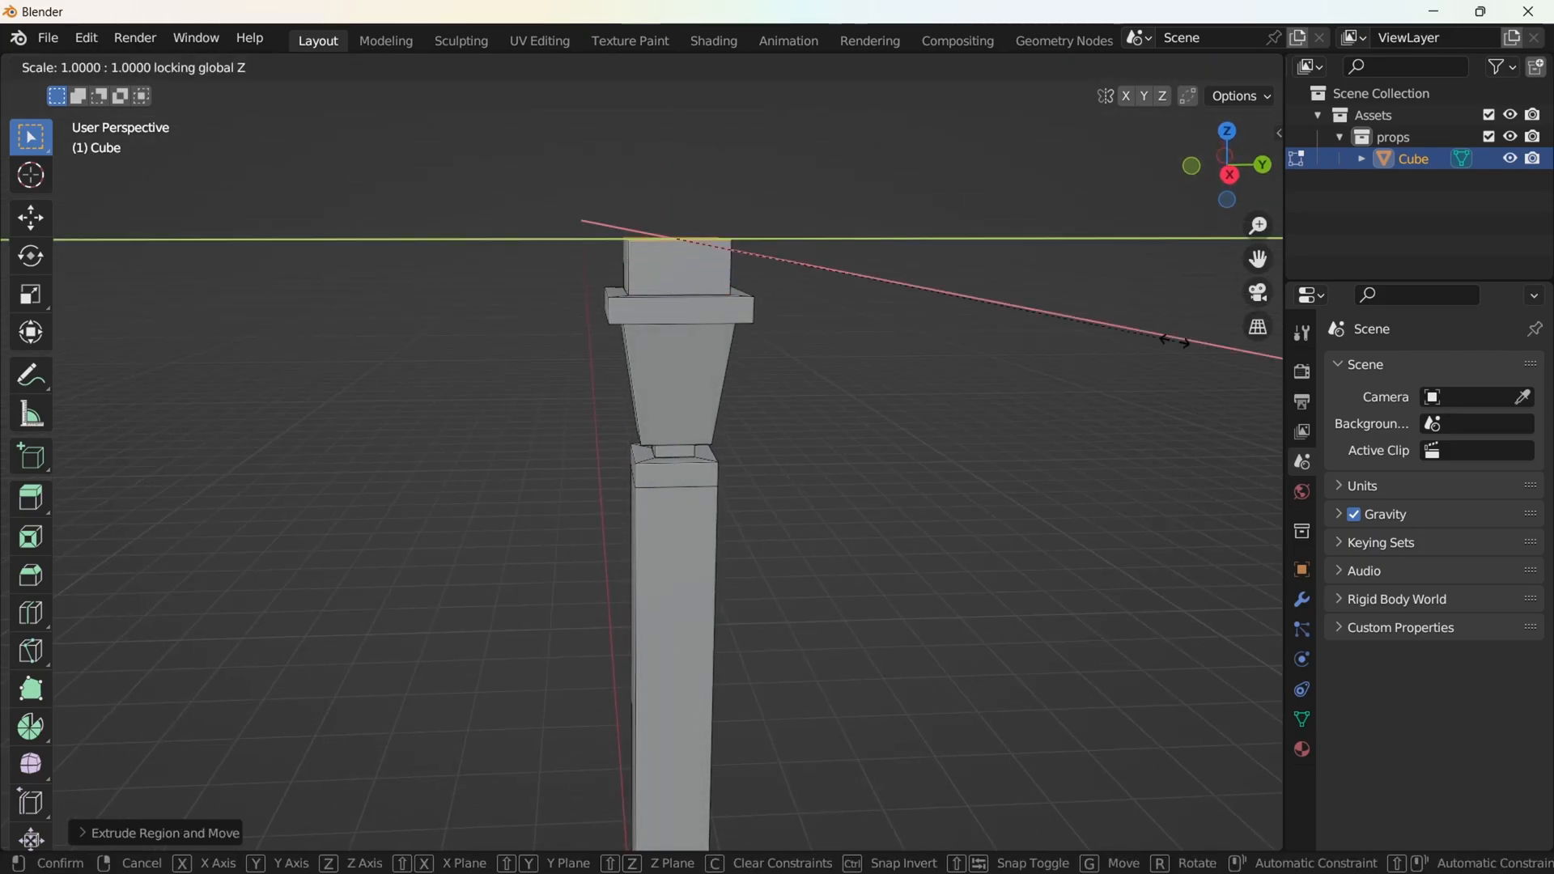
left_click(923, 372)
Switch to the right orthographic view and turn on X-ray display
middle_click_drag(923, 372, 775, 355)
key("KP_3")
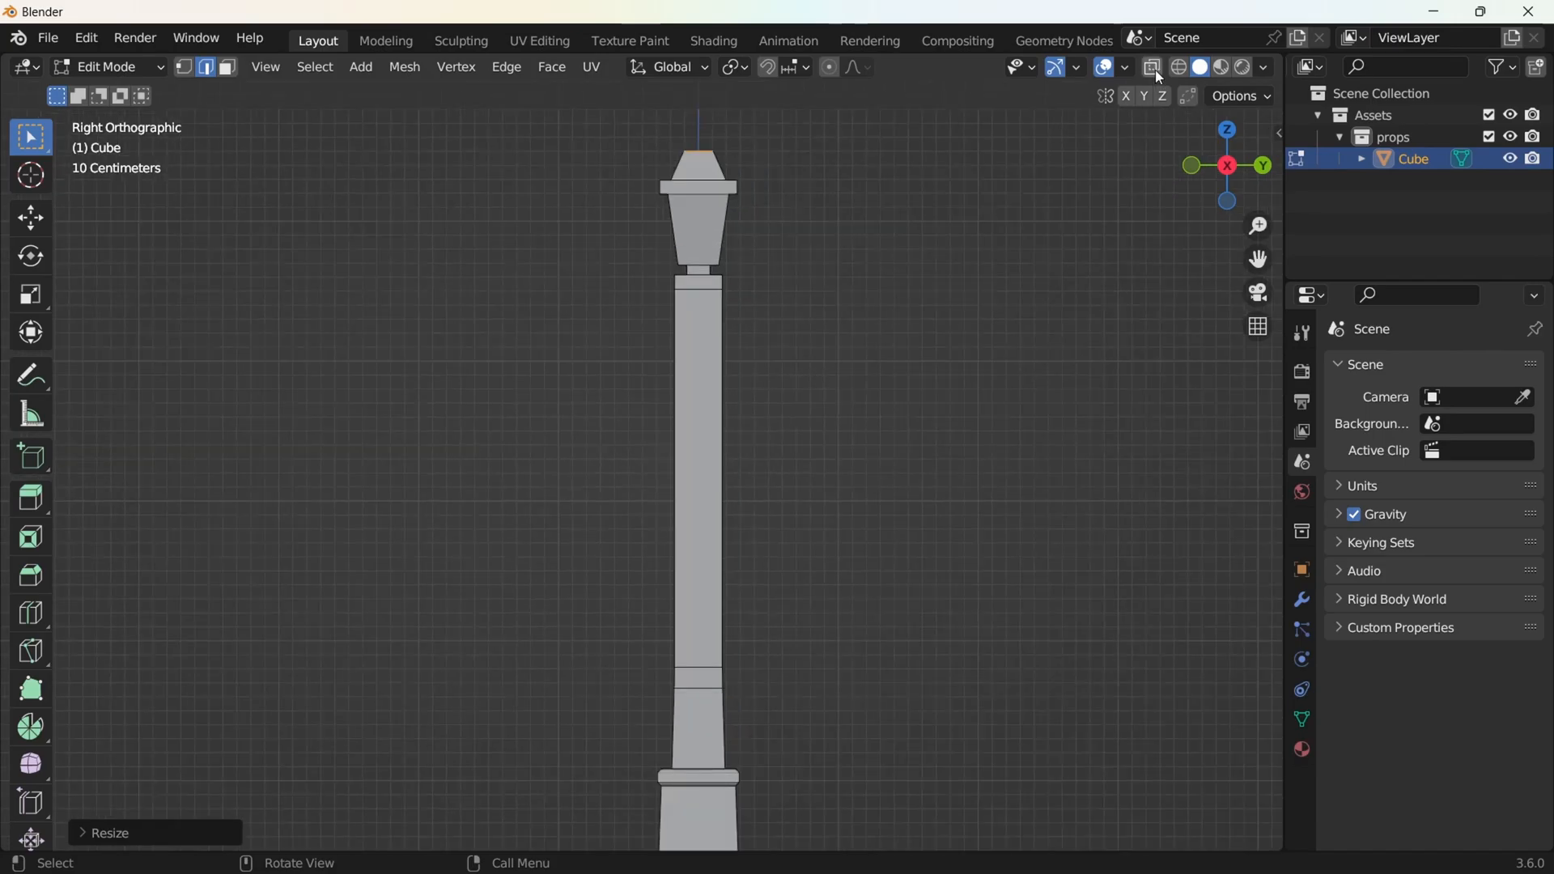
left_click(1154, 68)
Select the whole lantern with the pole's cap band and scale them horizontally by about 0.85, keeping their height
scroll(735, 329, "up", 2)
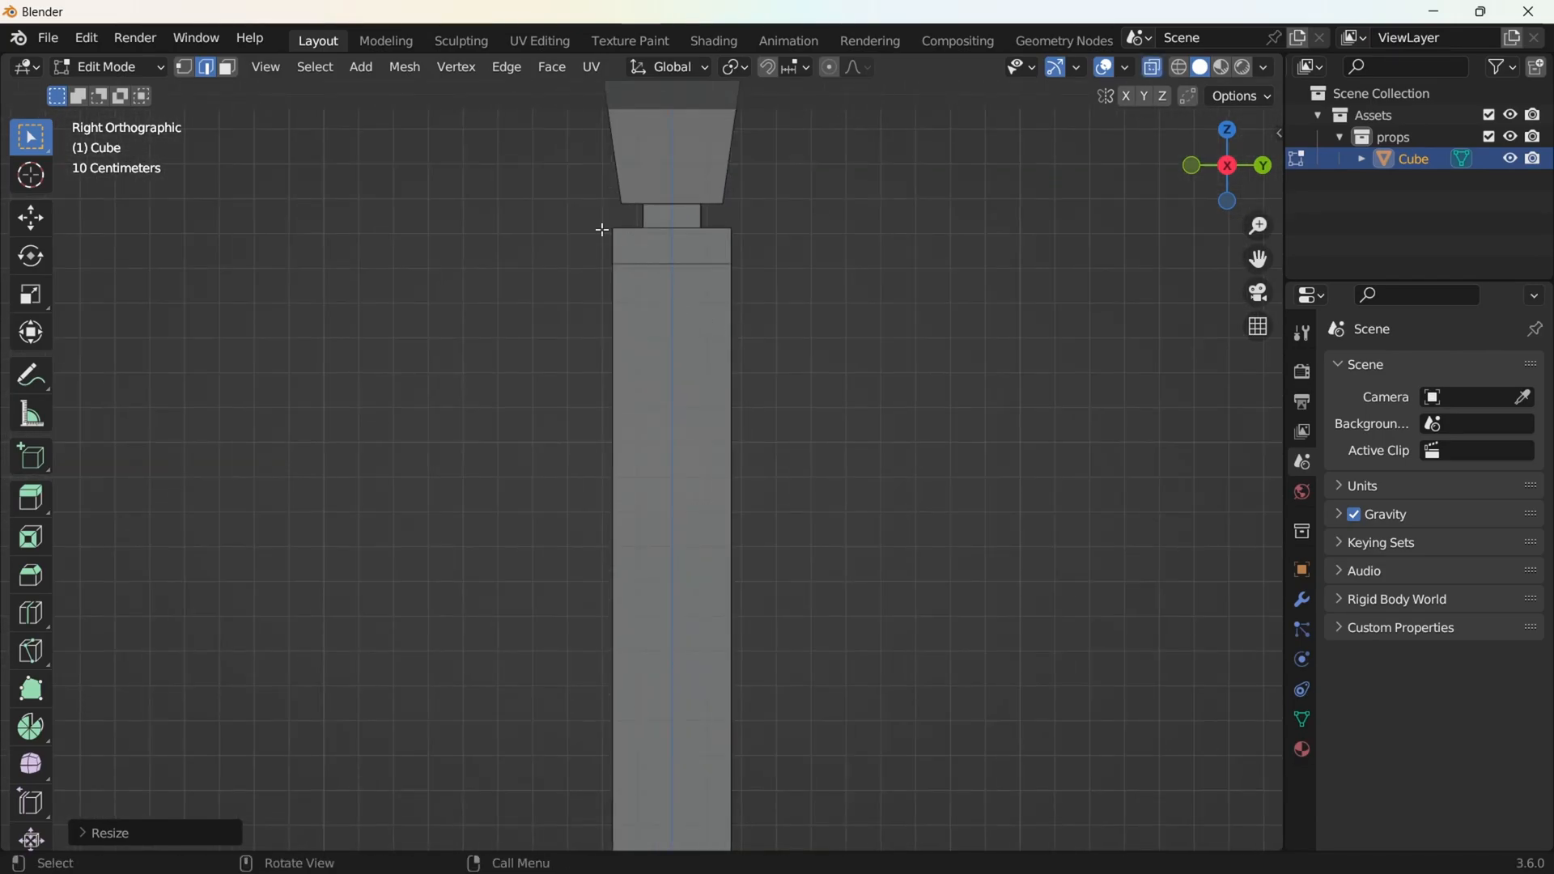
left_click_drag(576, 231, 831, 285)
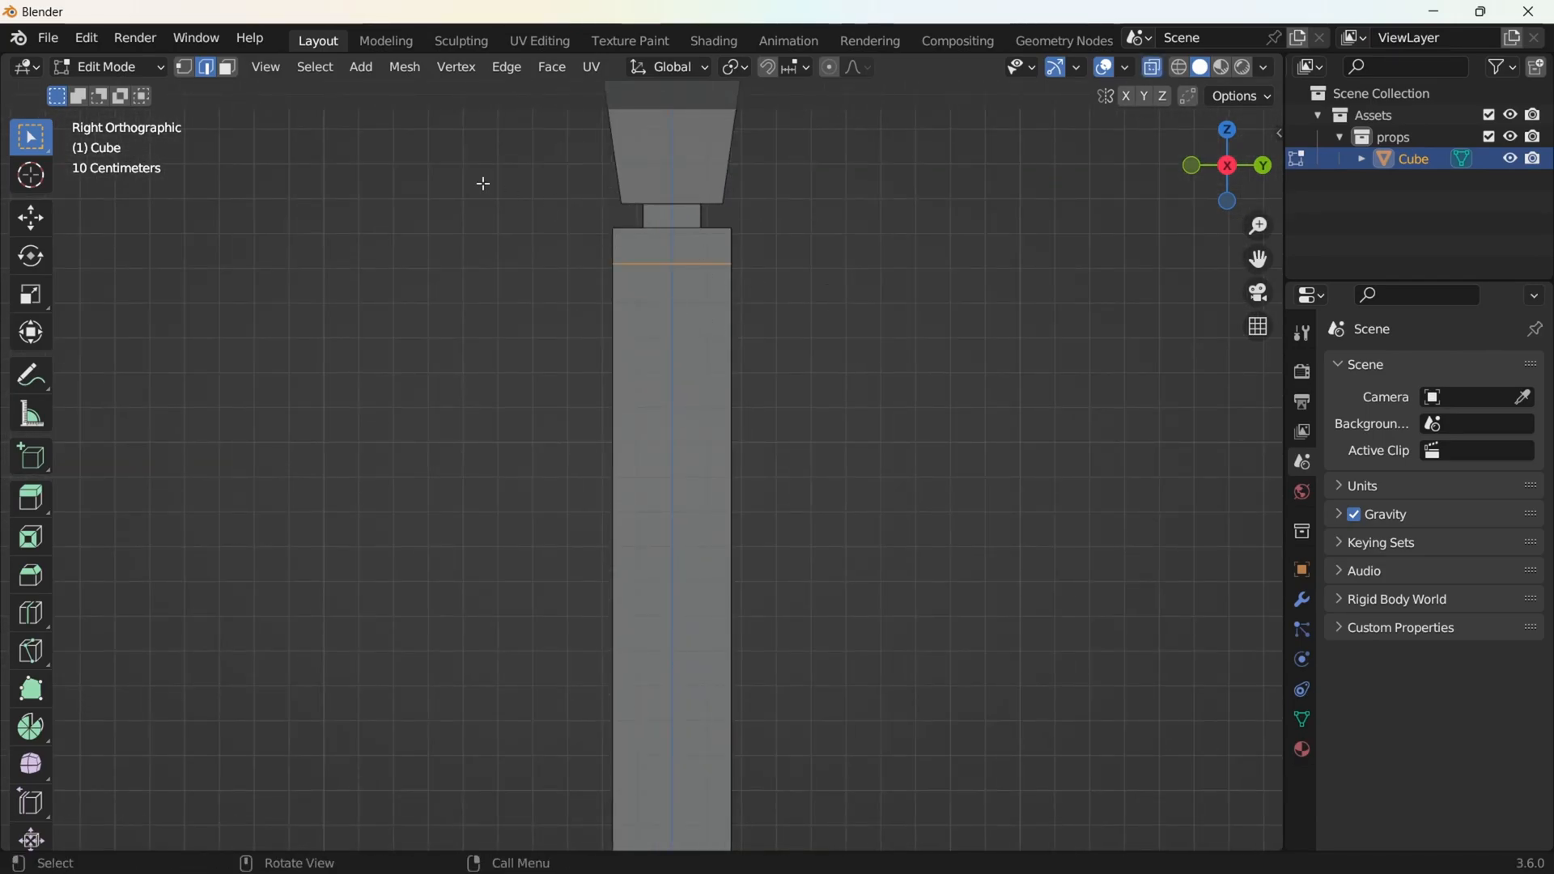
scroll(483, 183, "down", 5)
left_click_drag(448, 158, 906, 461)
scroll(929, 442, "up", 1)
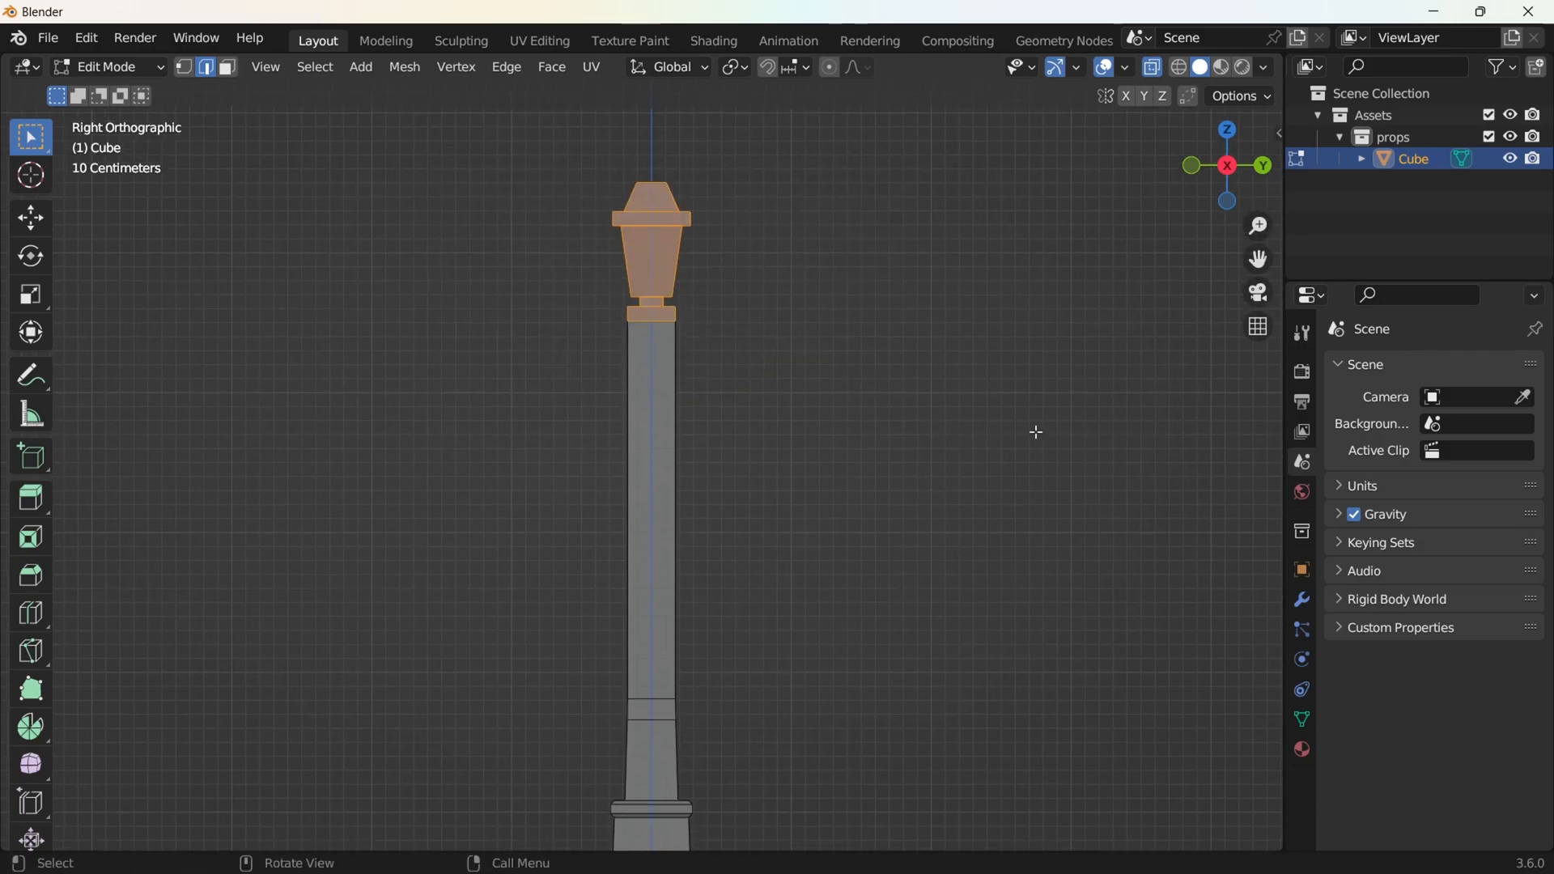
key("s")
key("z")
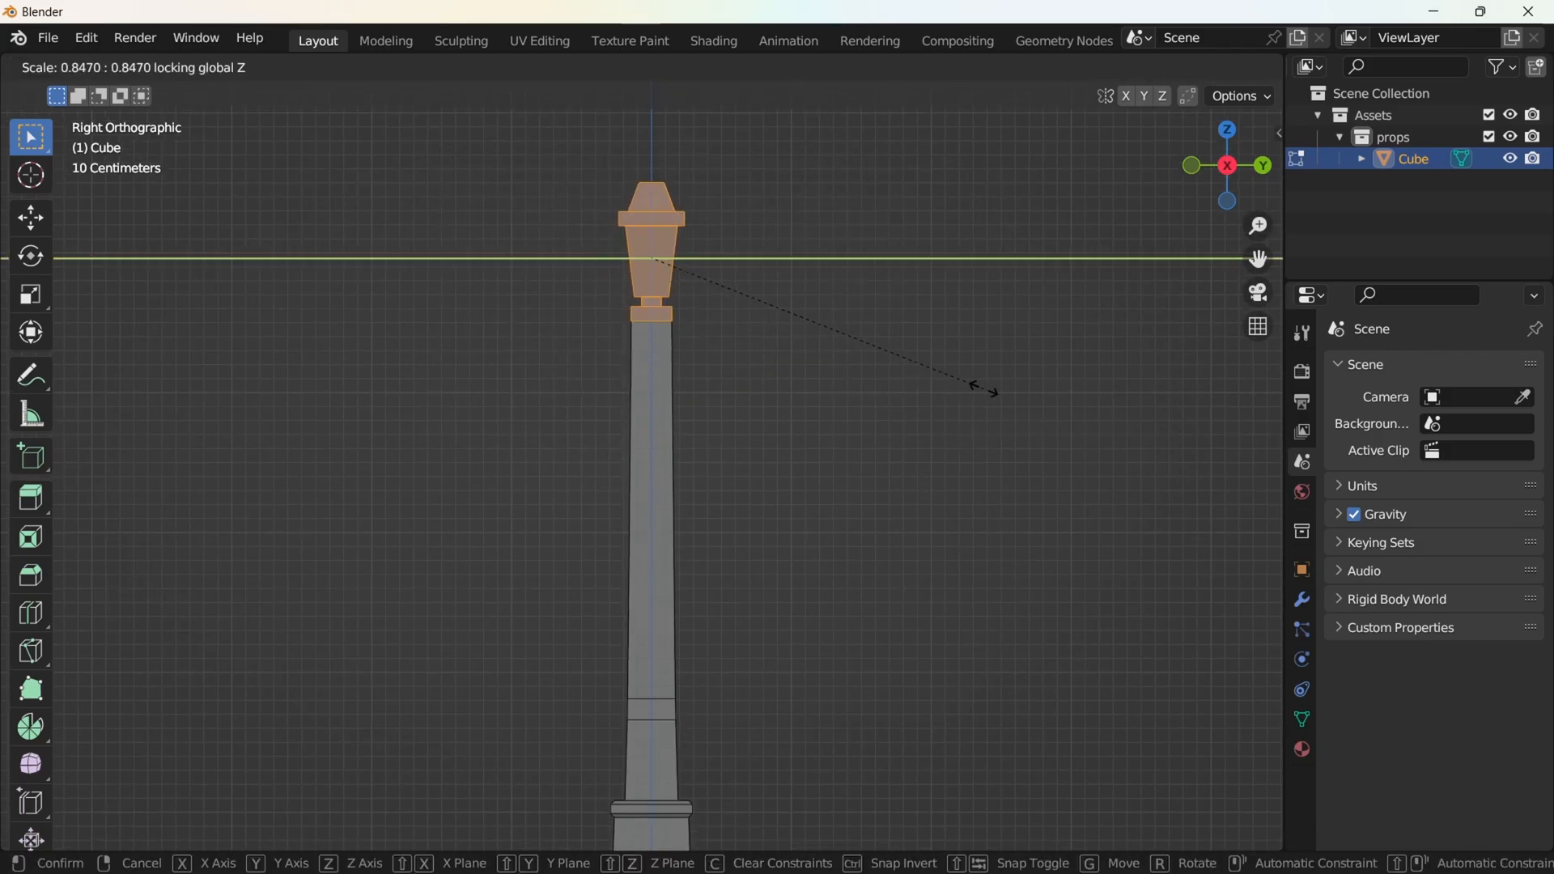
left_click(984, 389)
Select only the neck and the pole's cap band and scale them horizontally by about 0.75 to taper the pole upward
scroll(633, 278, "up", 2)
left_click_drag(537, 194, 895, 311)
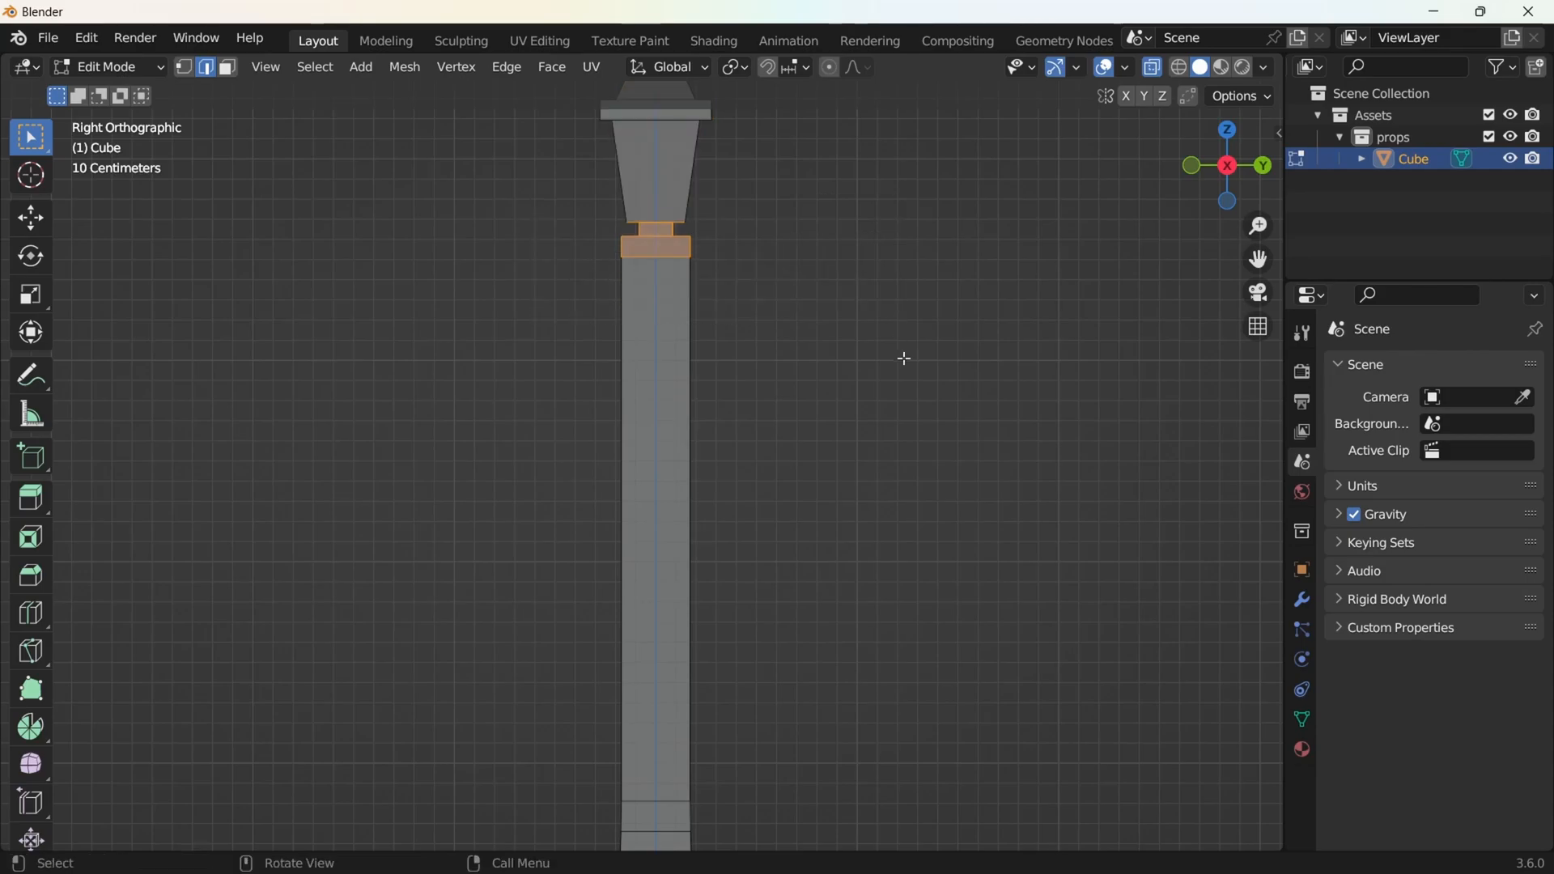
scroll(903, 364, "down", 2)
key("s")
key("z")
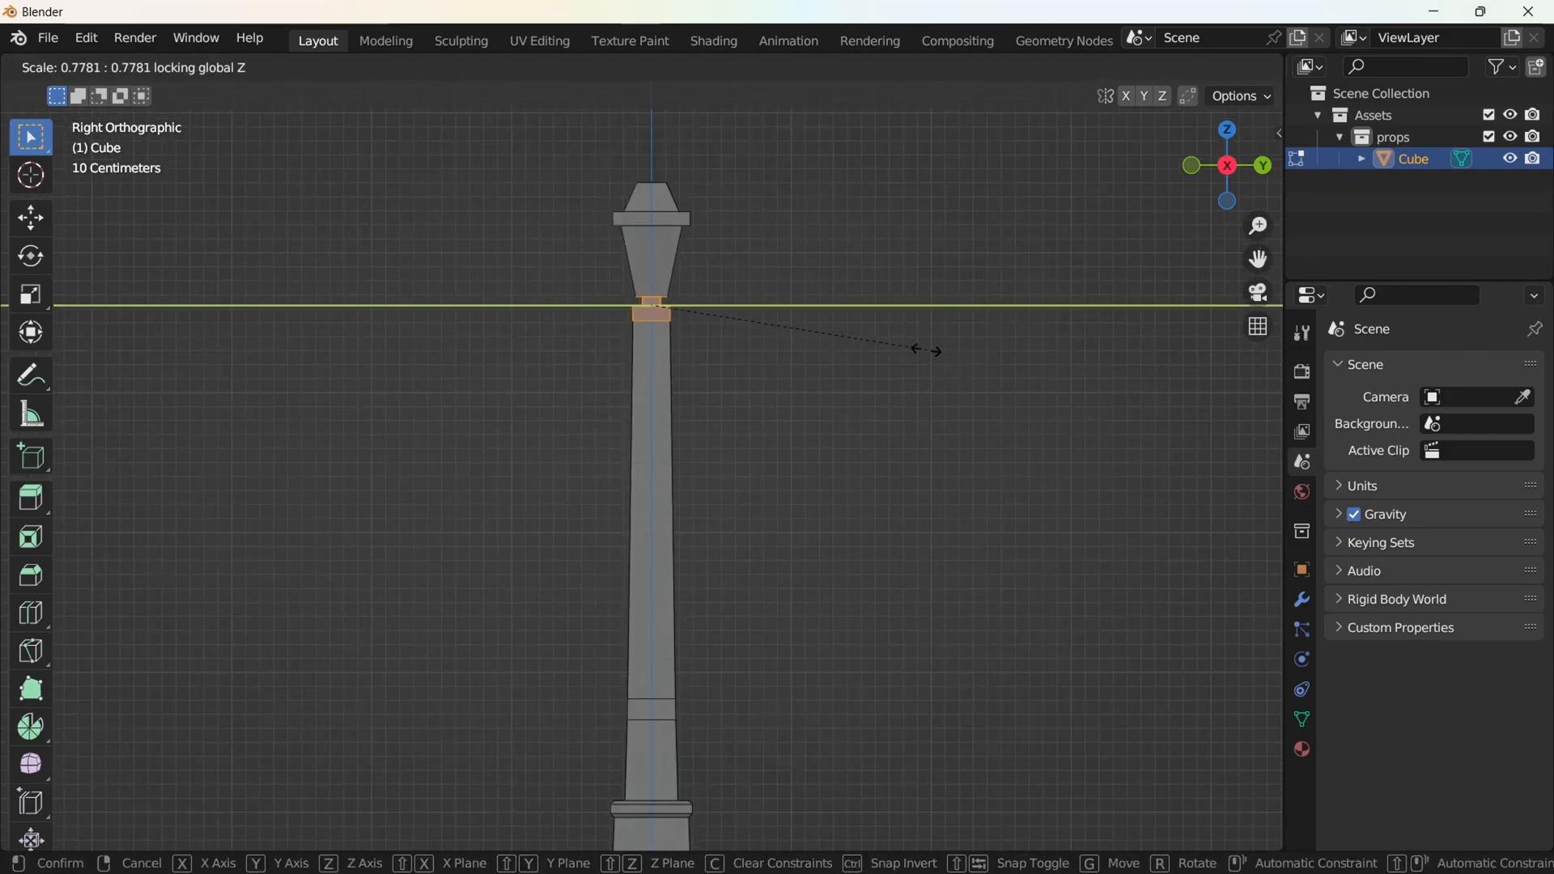
left_click(916, 344)
Add a loop cut around the middle of the pole and narrow it horizontally, keeping its height
scroll(850, 481, "down", 2, "shift")
key("ctrl+r")
left_click(719, 500)
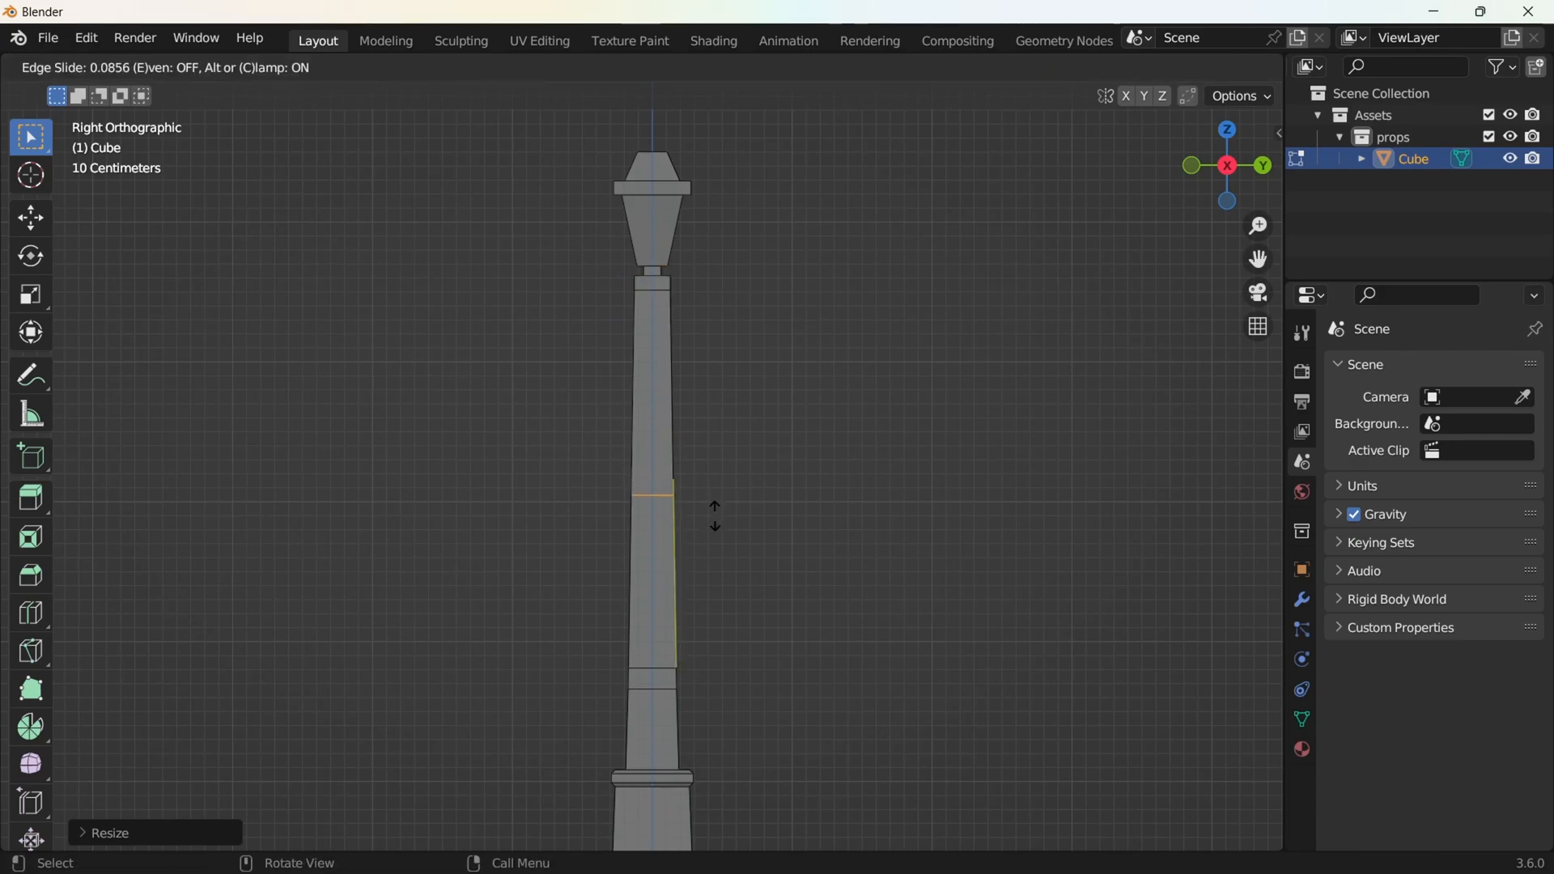
left_click(798, 505)
key("s")
key("shift+z")
left_click(972, 489)
Select only the face loops of the pole's cap band and the trim band above the base, with X-ray off
scroll(666, 330, "up", 3)
middle_click_drag(666, 329, 619, 295)
key("alt+a")
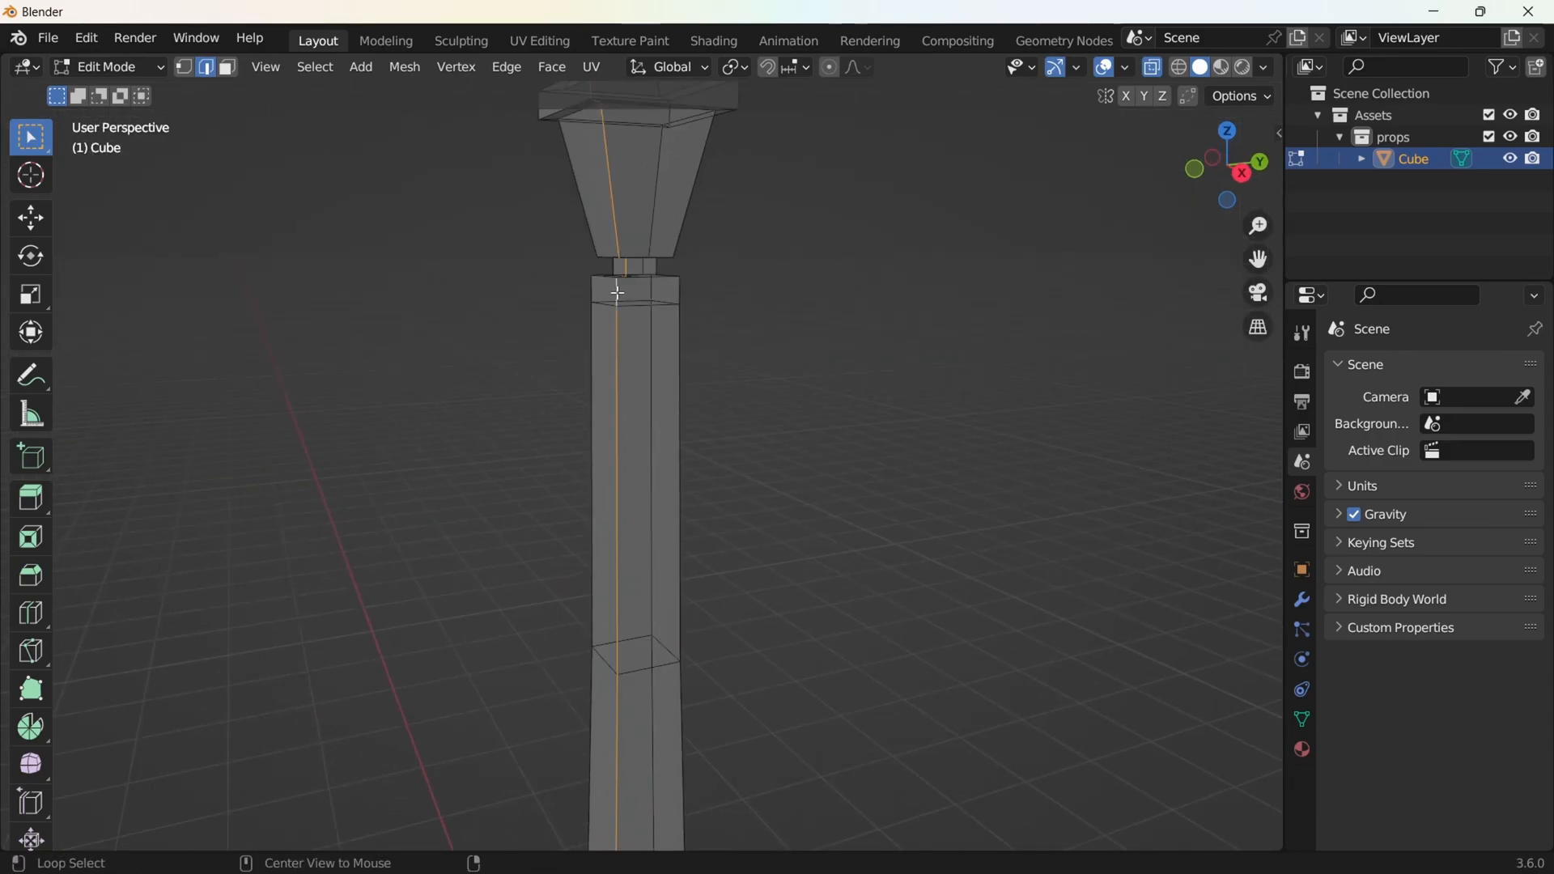
key("3")
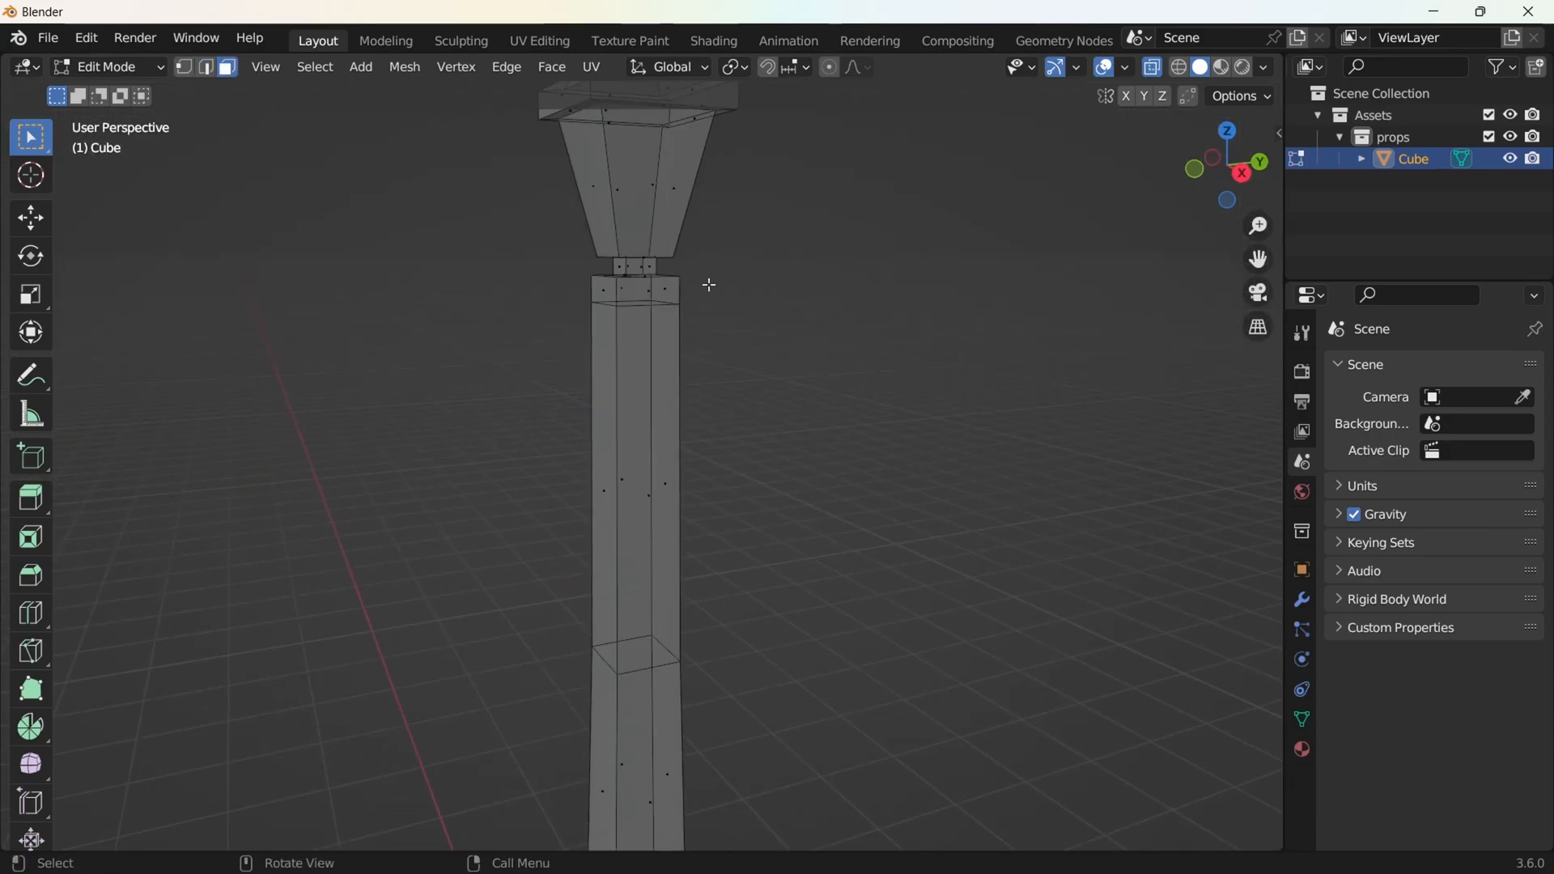
left_click(618, 296, "alt")
middle_click_drag(1110, 149, 709, 463)
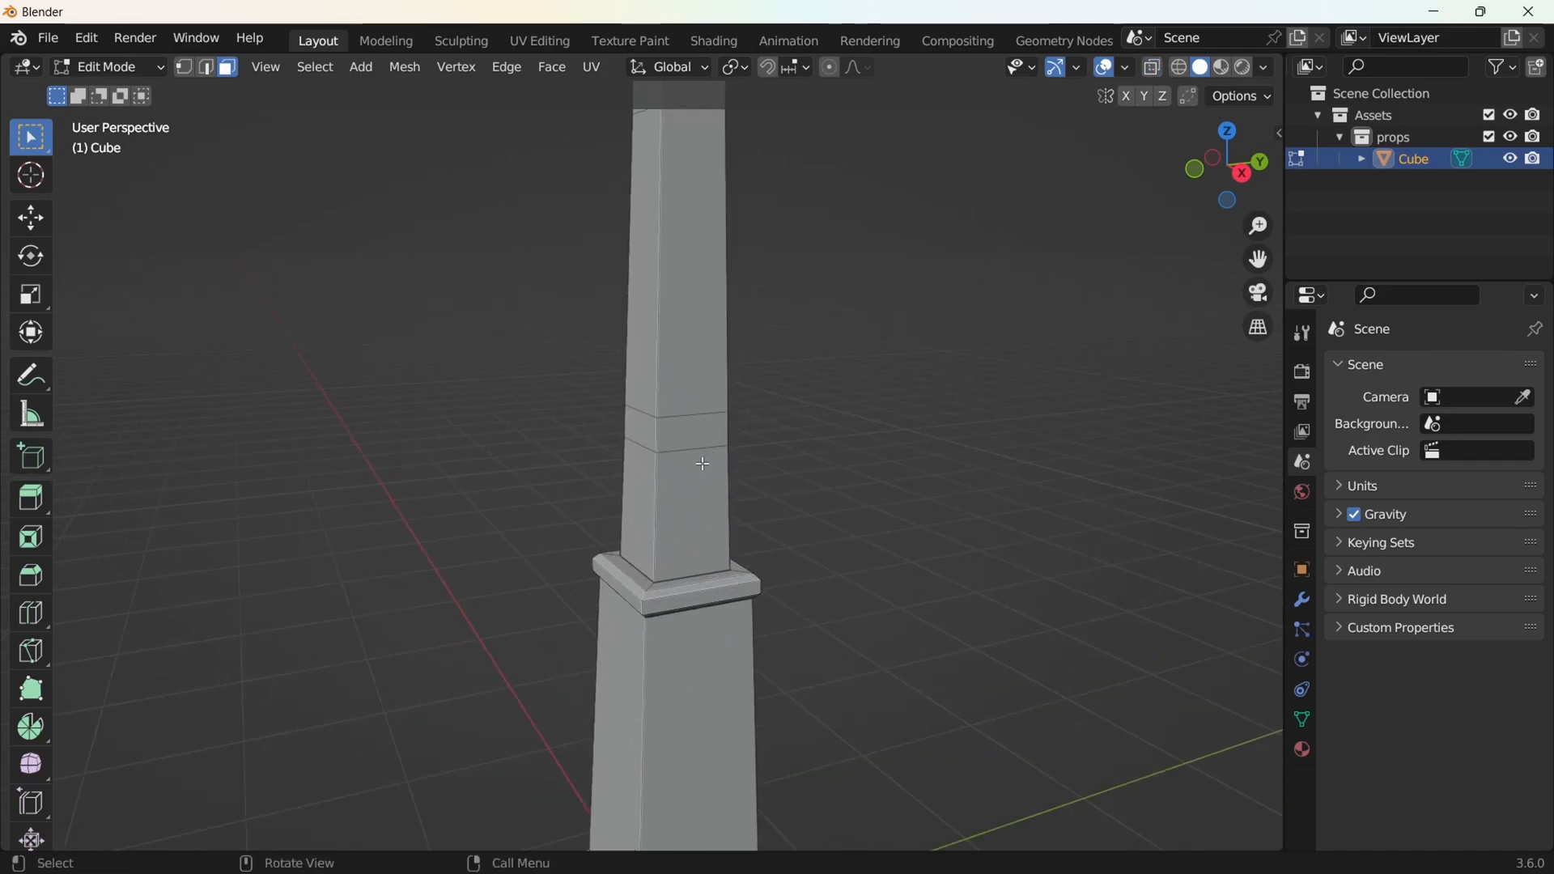
left_click(657, 429, "alt+shift")
scroll(739, 423, "down", 4)
middle_click_drag(738, 382, 657, 495, "shift")
scroll(679, 500, "up", 2)
Inset the two selected bands and scale them horizontally outward by about 1.03, keeping their height
key("i")
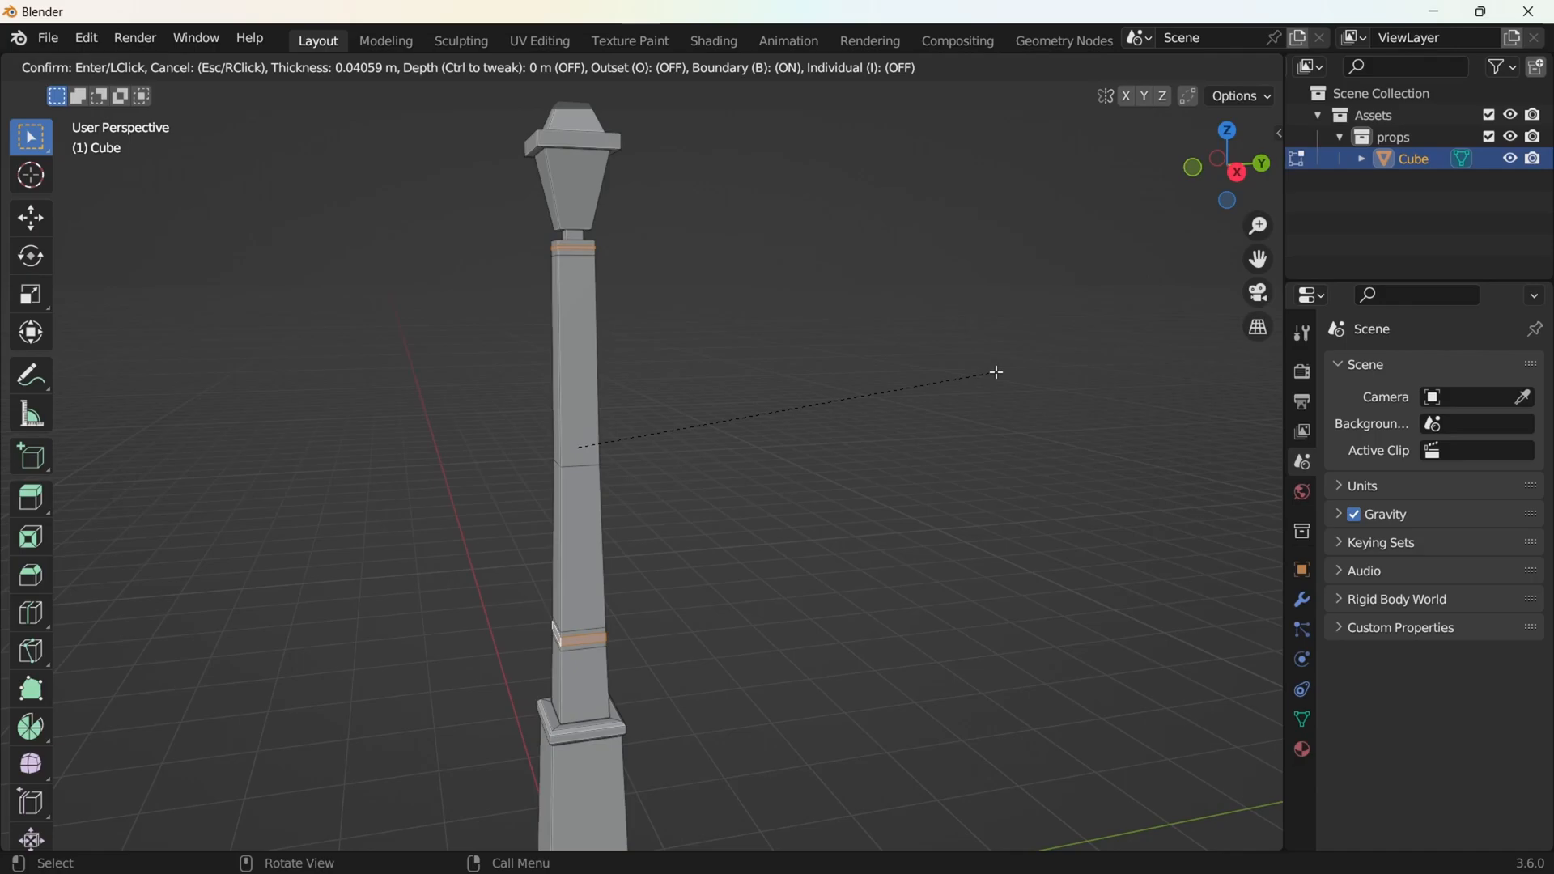
left_click(927, 370)
middle_click_drag(927, 370, 836, 340)
key("s")
key("shift+z")
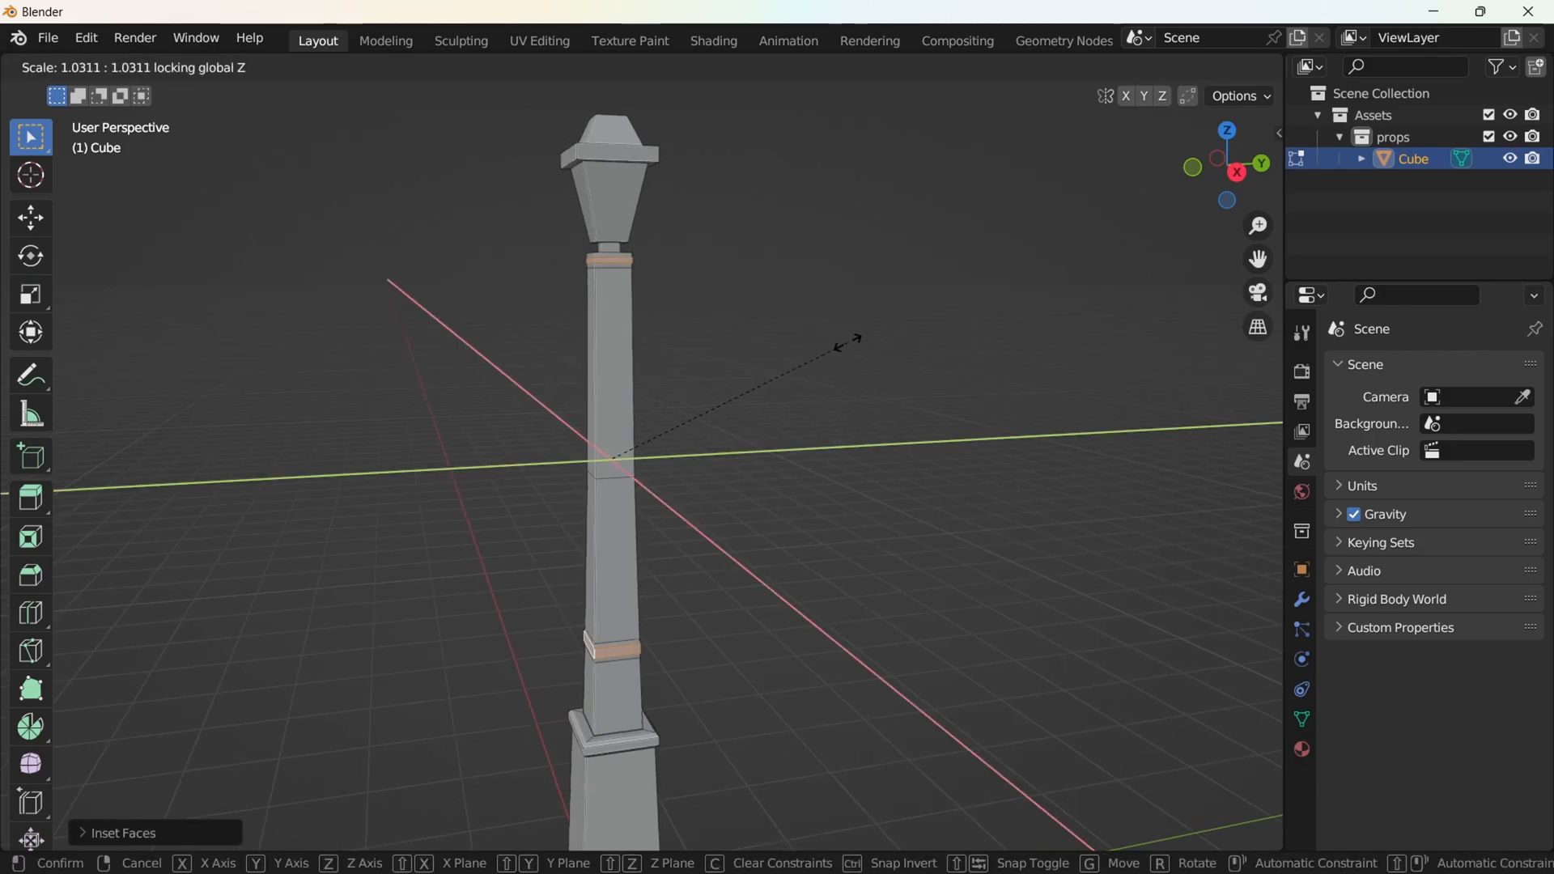
left_click(855, 340)
Select the lantern's sloped side faces and inset them individually by about 0.05 m to form window frames
scroll(809, 405, "down", 2)
middle_click_drag(767, 484, 698, 644, "shift")
scroll(764, 458, "up", 4)
left_click(618, 473, "alt")
scroll(751, 517, "up", 2)
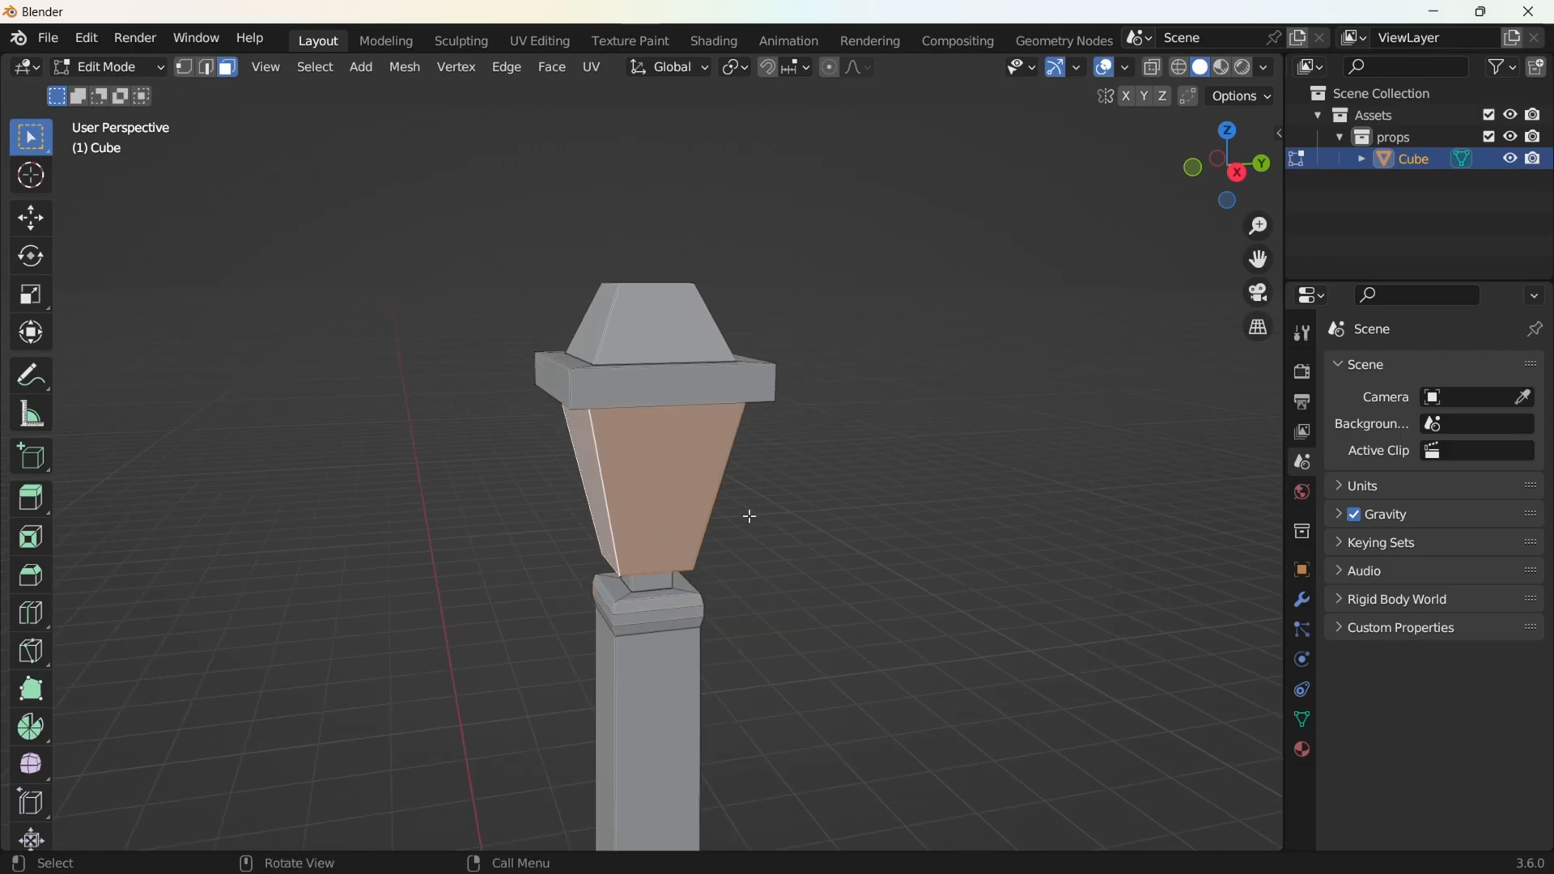
key("i")
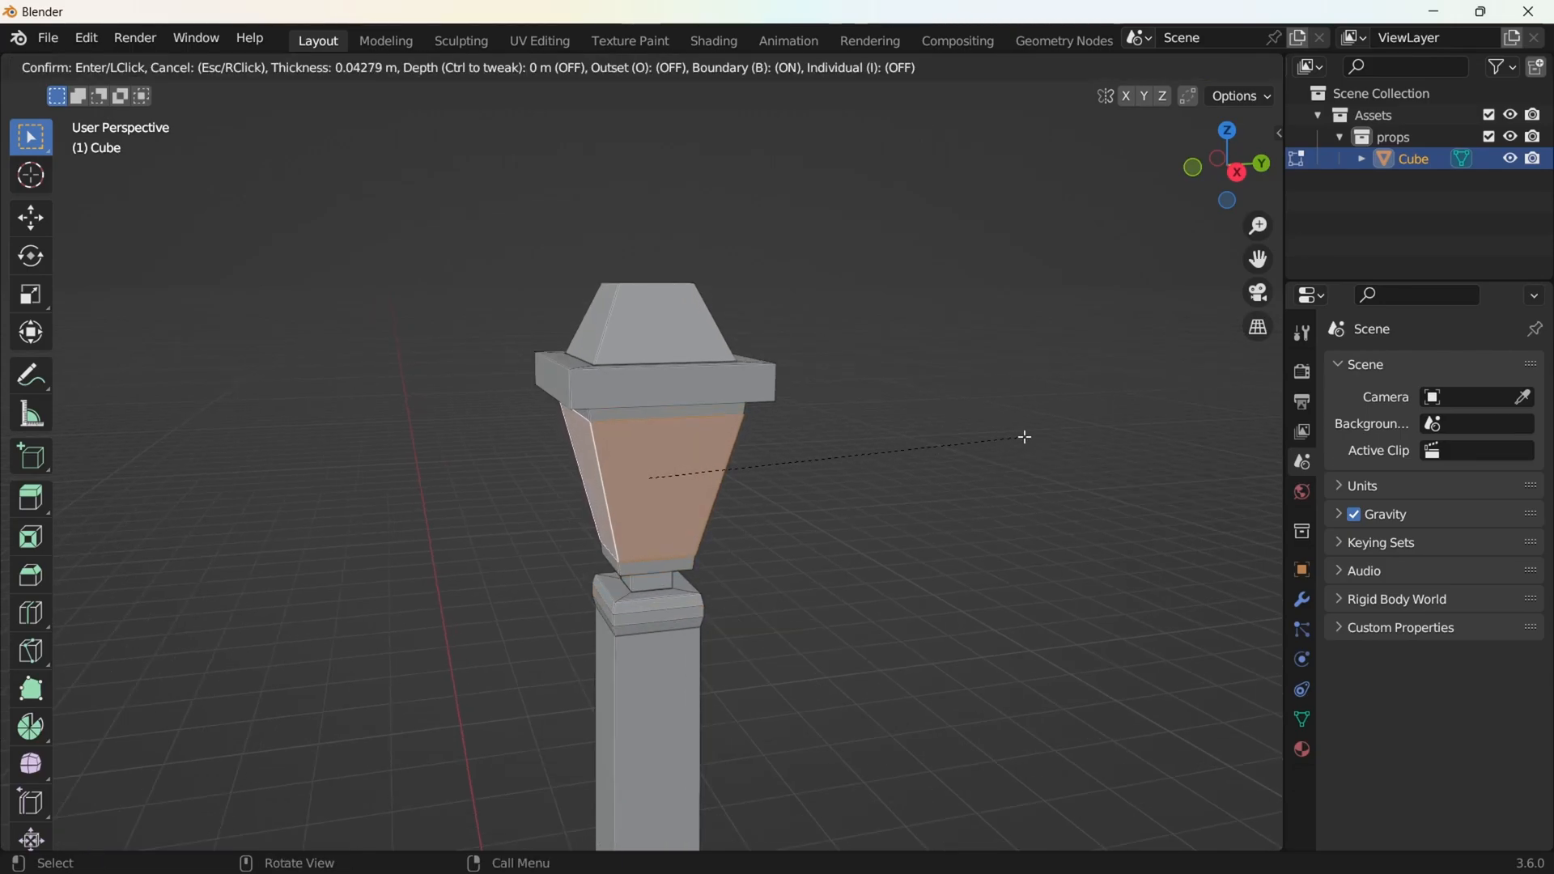
left_click(1024, 437)
scroll(836, 510, "up", 1)
left_click(186, 833)
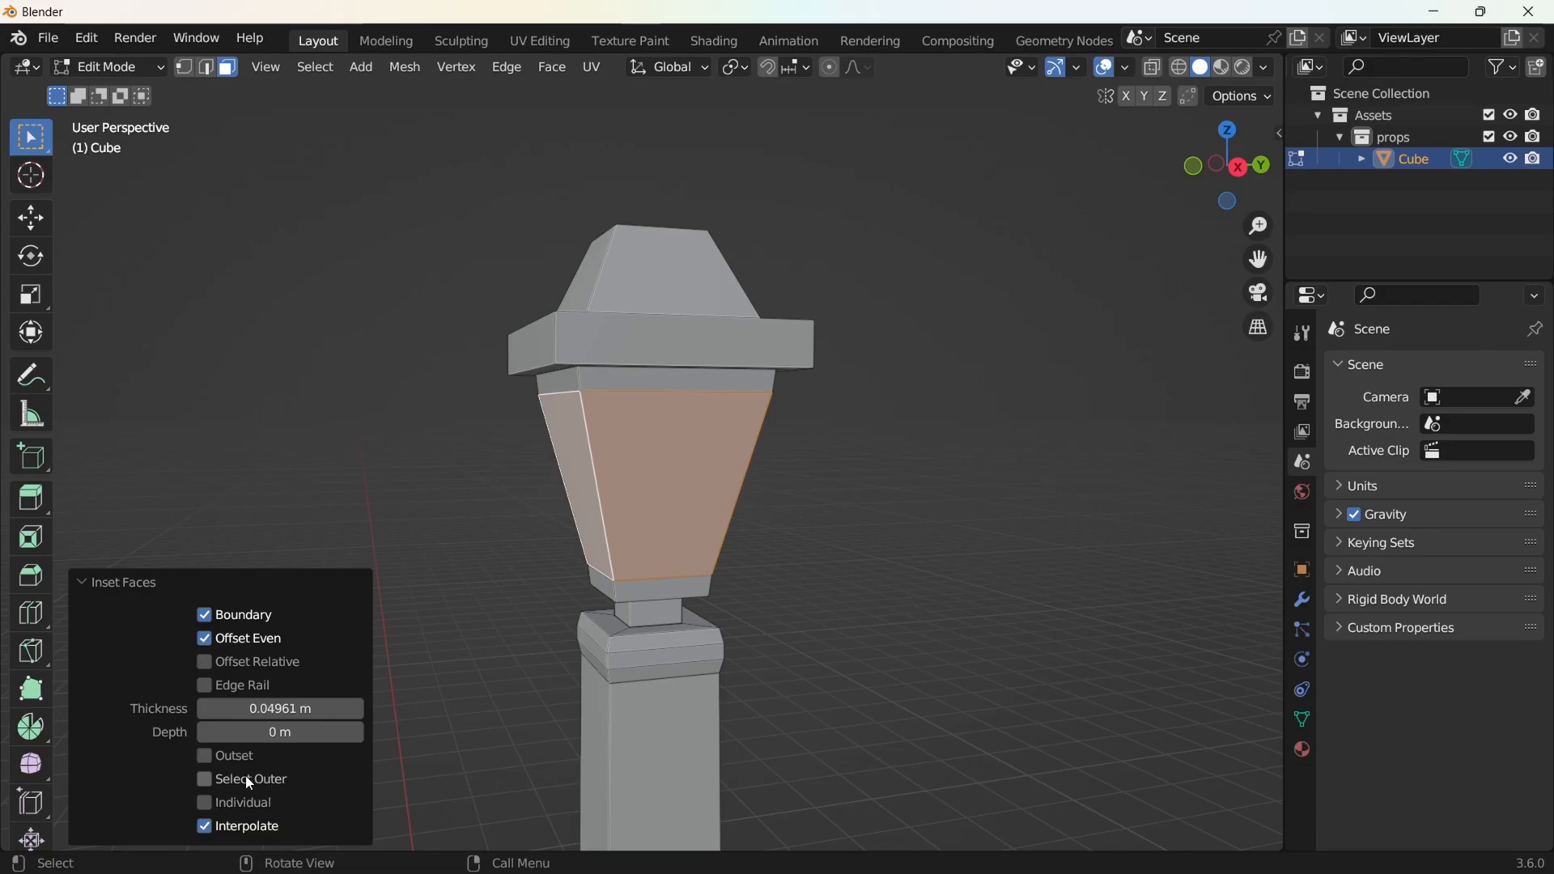
left_click(216, 801)
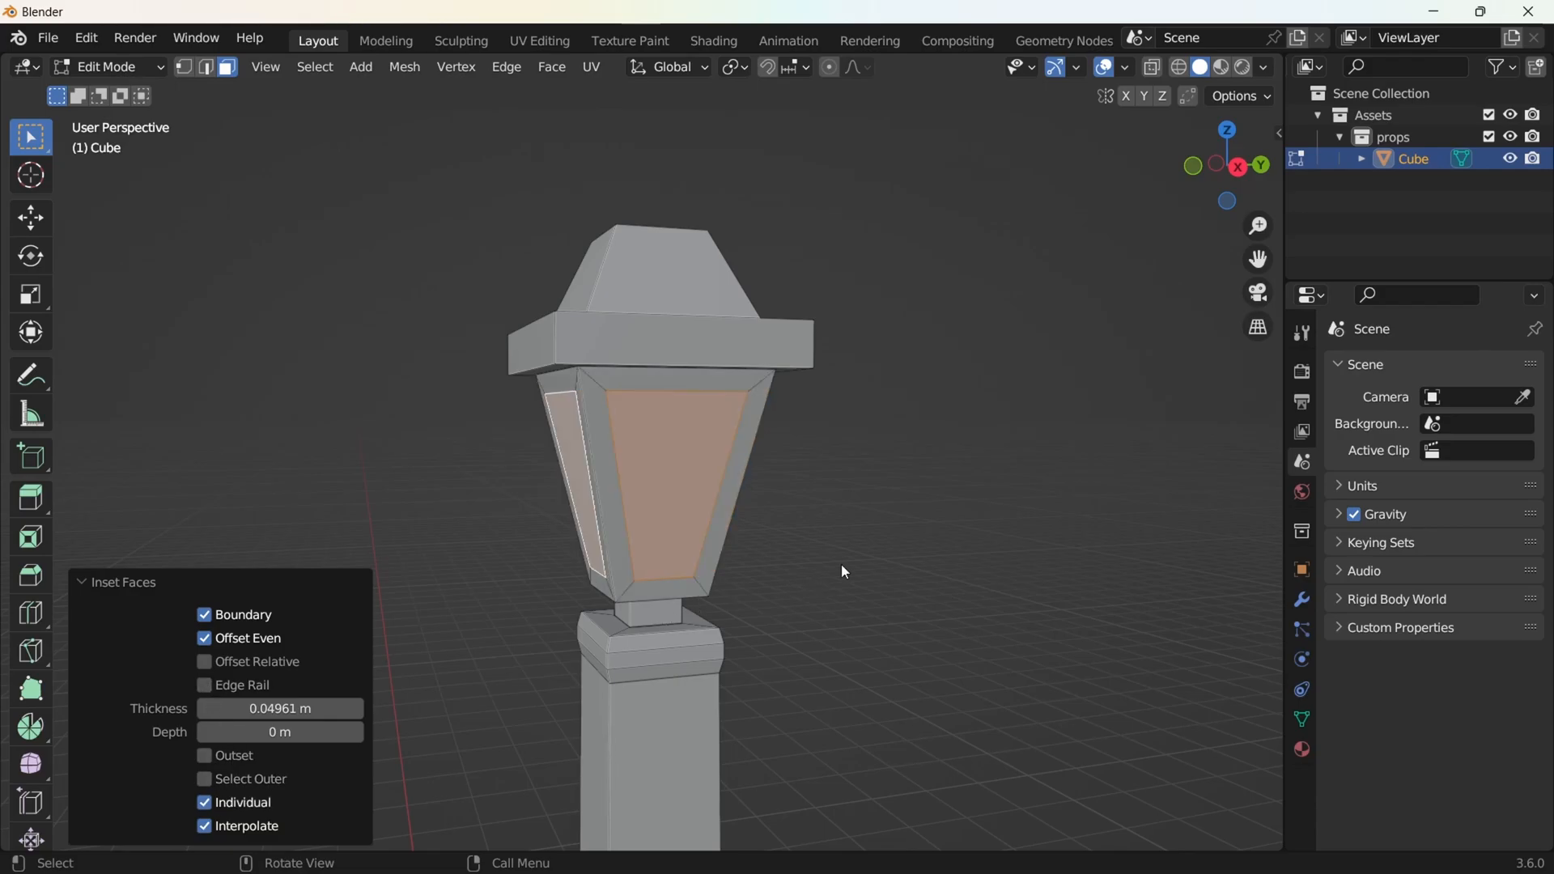
left_click(132, 580)
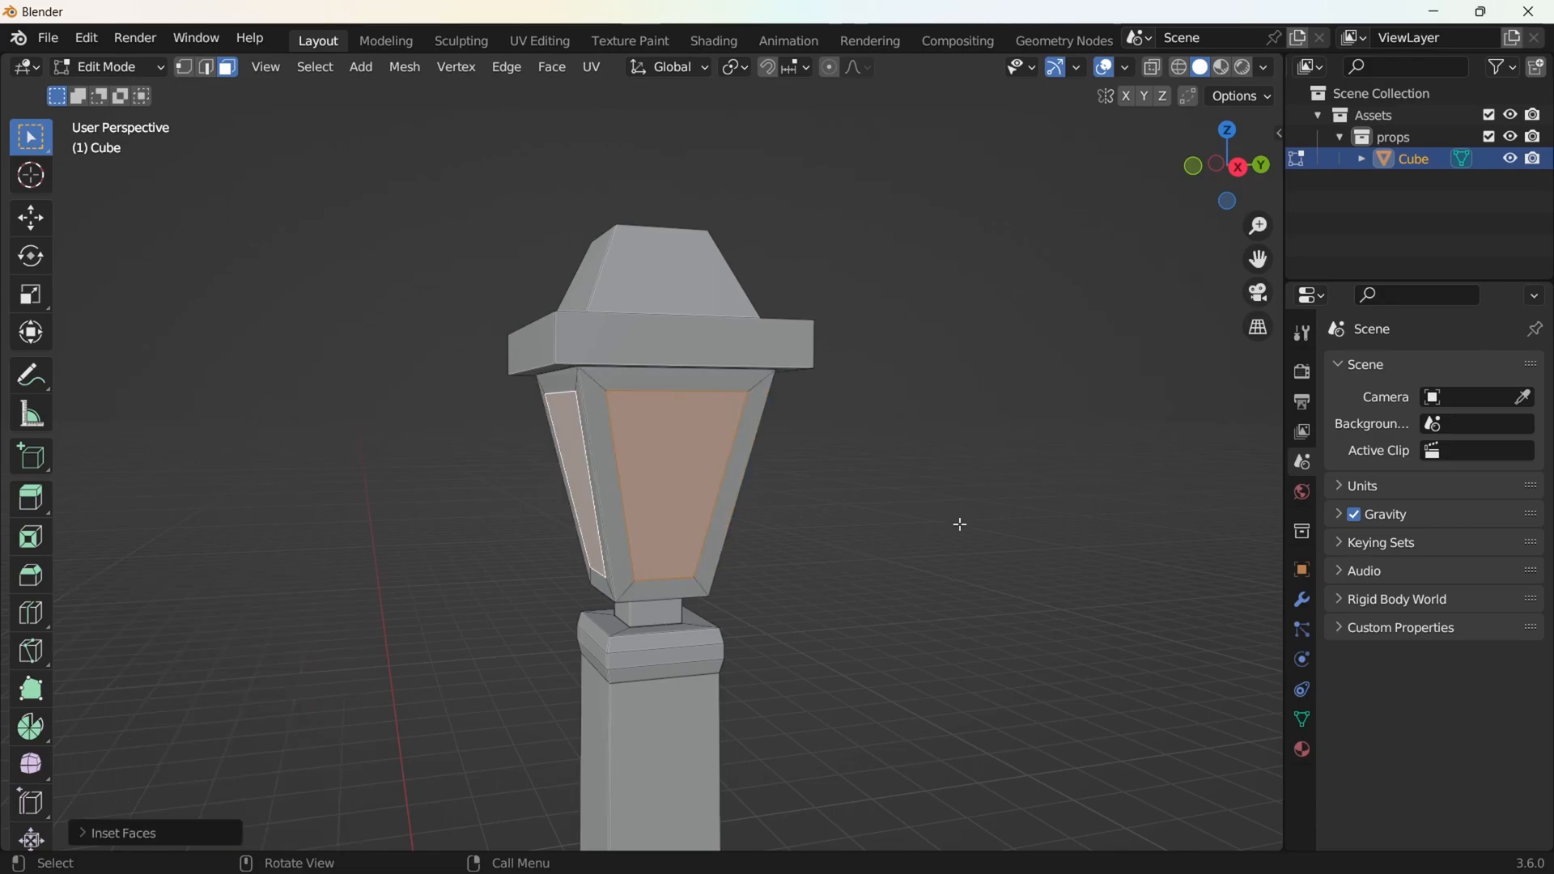
Inset the lantern panes a second time and scale them horizontally by about 0.92 to recess them
key("i")
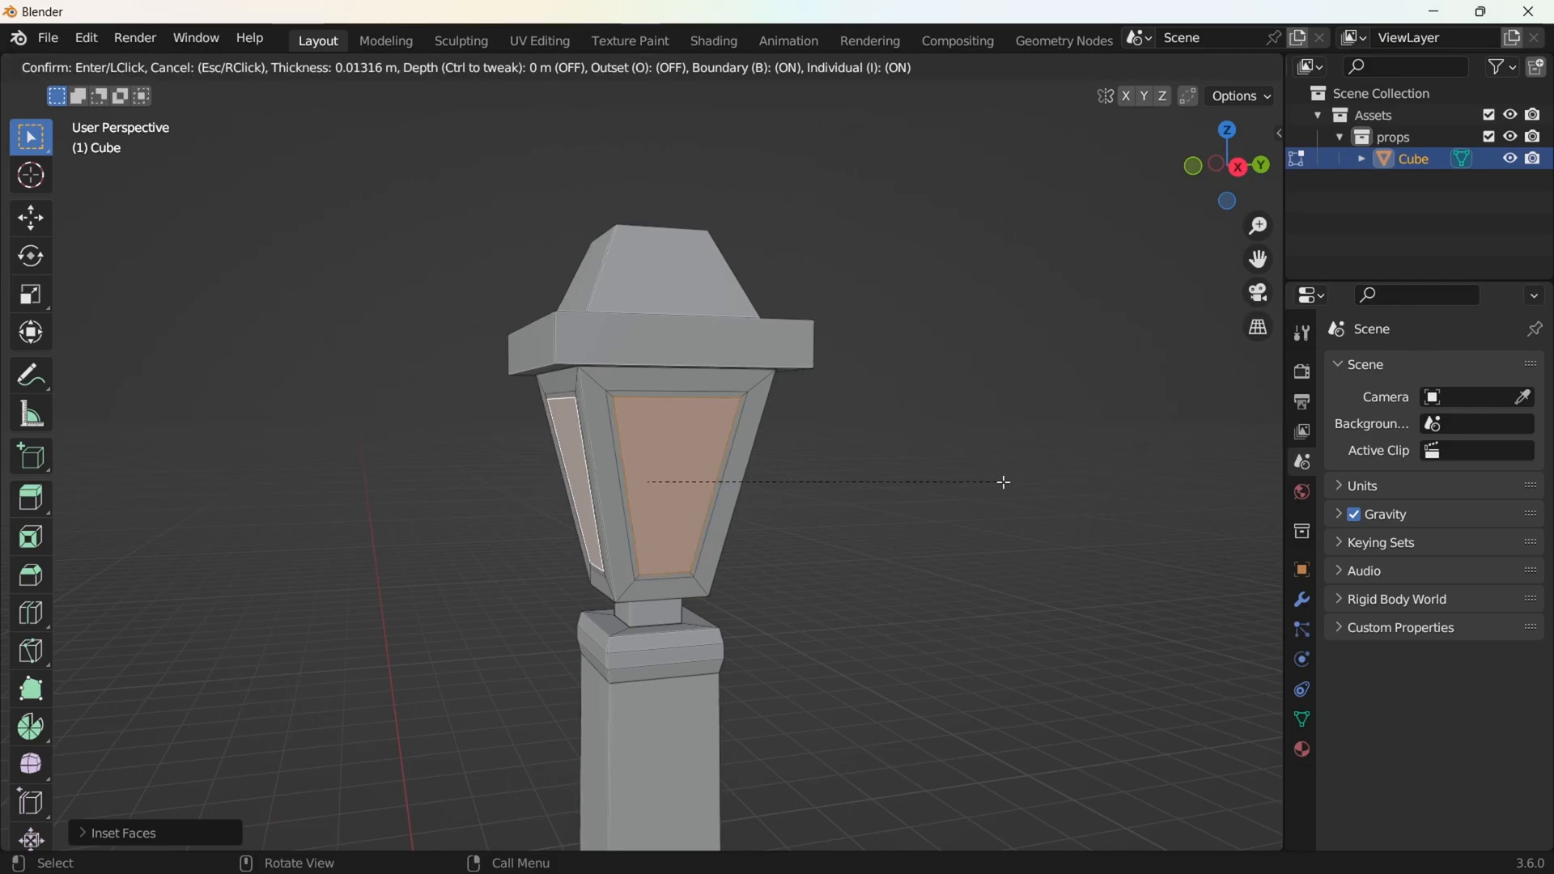
left_click(1001, 483)
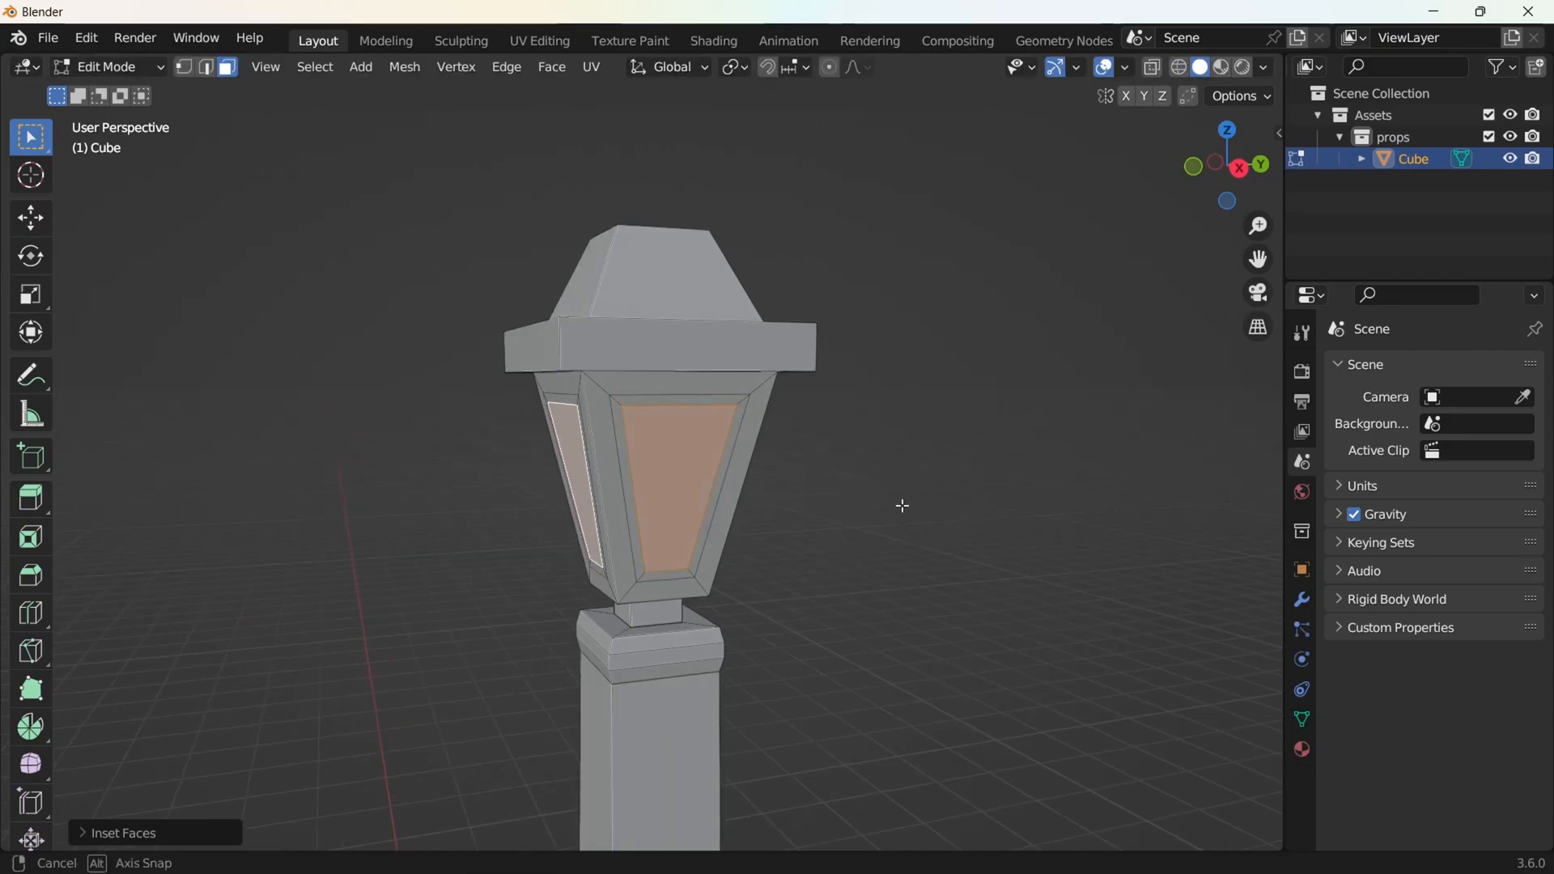
key("s")
key("shift+z")
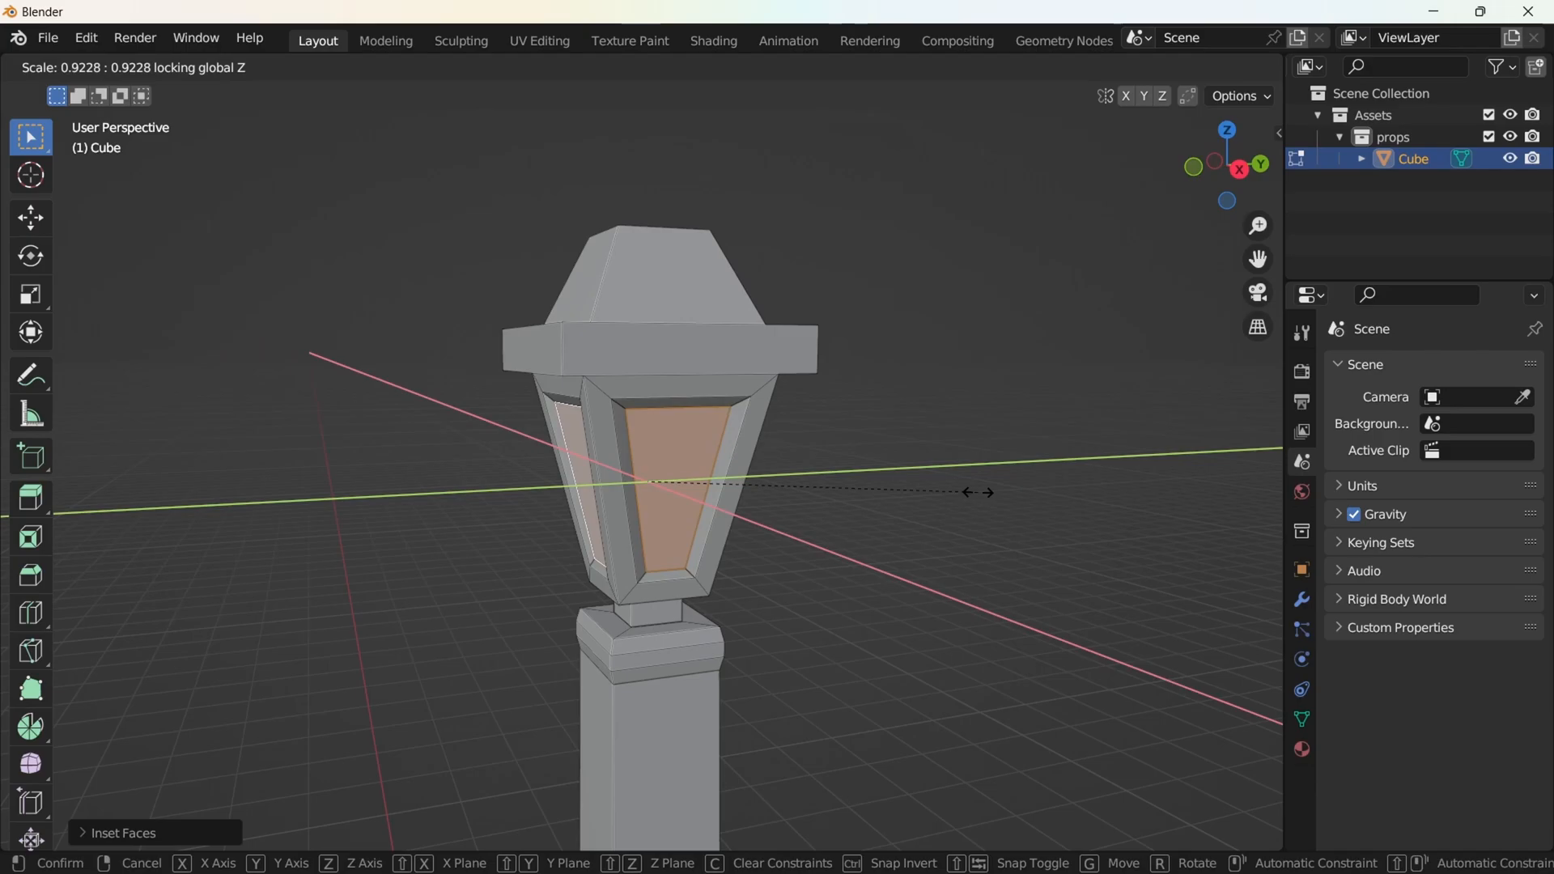
left_click(975, 489)
Return to Object Mode, clear the selection and inspect the whole lamp post
scroll(902, 592, "down", 5)
scroll(900, 590, "down", 2)
middle_click_drag(901, 591, 853, 445, "shift")
middle_click_drag(831, 513, 735, 524)
scroll(809, 490, "down", 3)
key("Tab")
left_click(860, 381)
left_click(727, 480)
In face editing with right orthographic X-ray view, select the whole base and scale it horizontally by about 0.91, keeping its height
key("Tab")
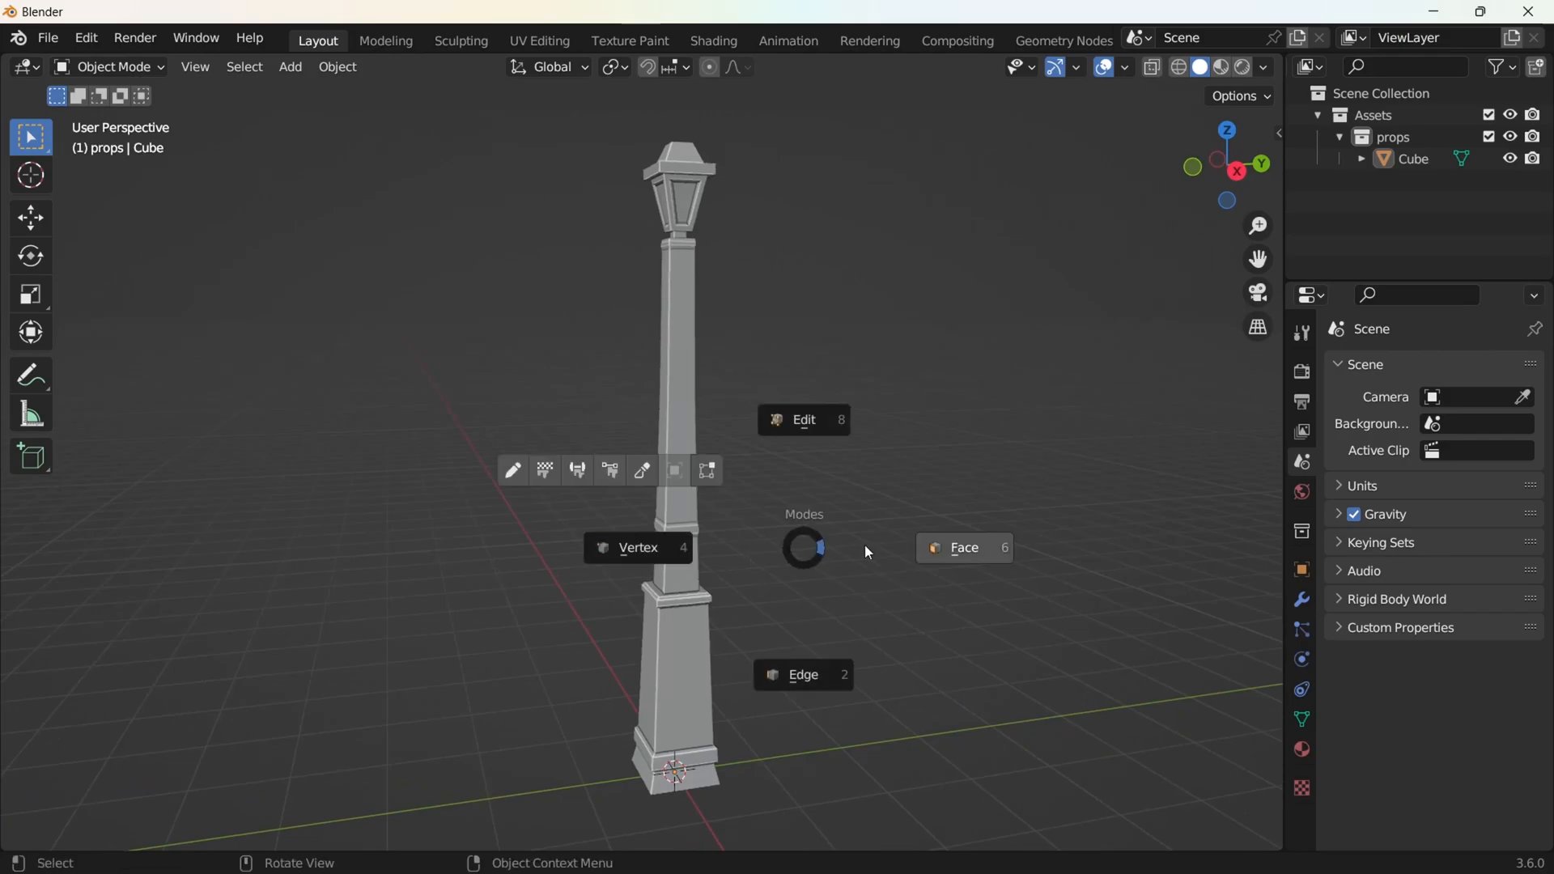
left_click(849, 545)
middle_click_drag(775, 653, 756, 596, "shift")
left_click(1242, 171)
left_click(1156, 68)
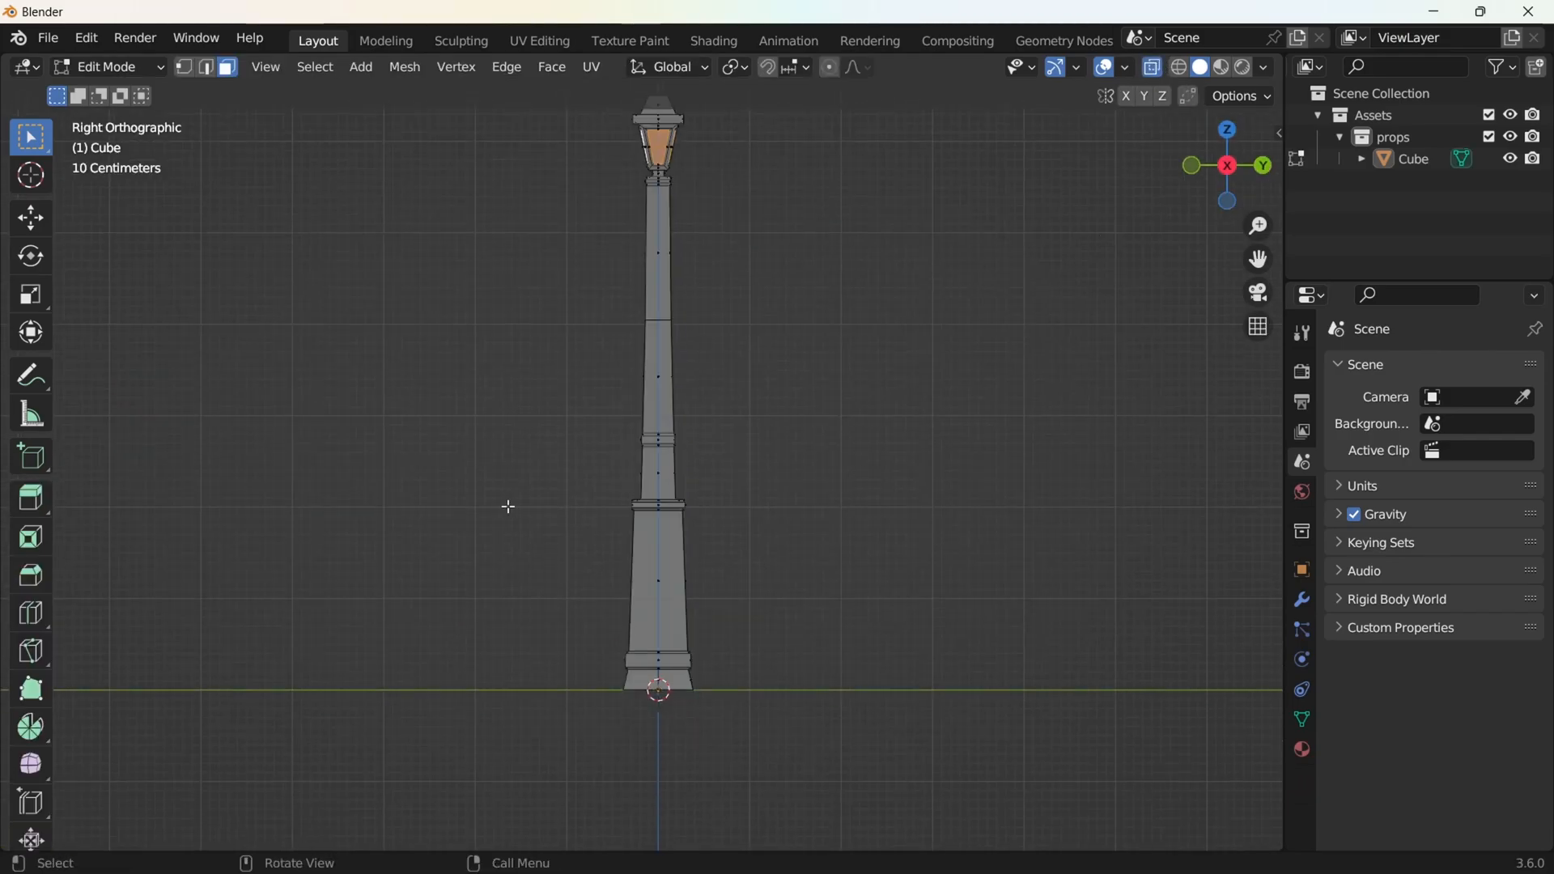
left_click_drag(554, 474, 887, 780)
key("s")
key("shift+z")
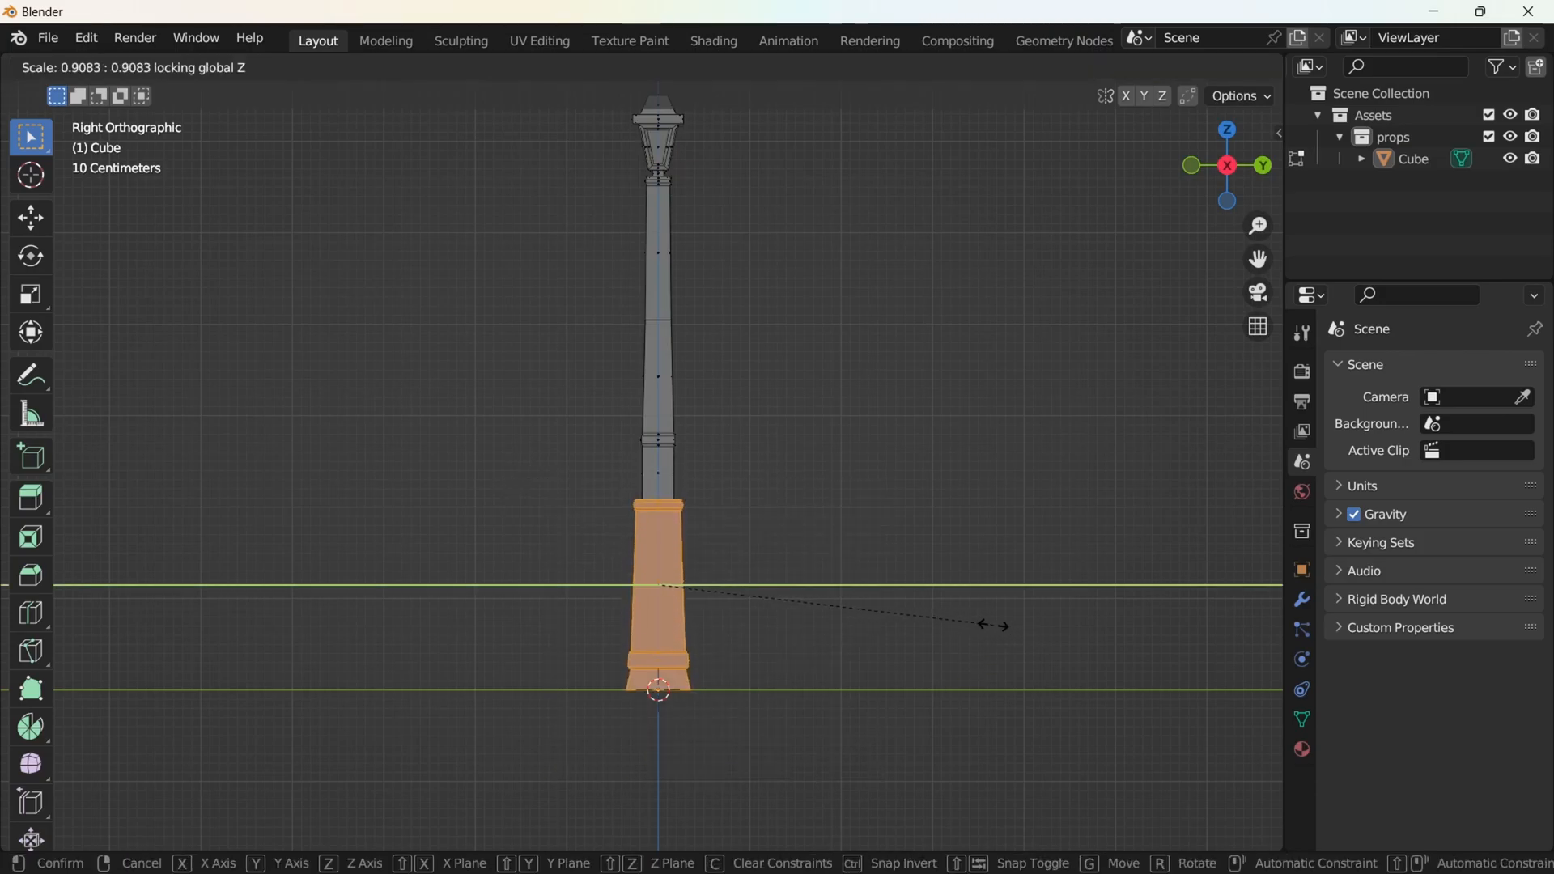
left_click(992, 625)
Select the trim band above the base, narrow it horizontally while keeping its height, and return to Object Mode
left_click_drag(601, 404, 778, 455)
key("s")
key("shift+z")
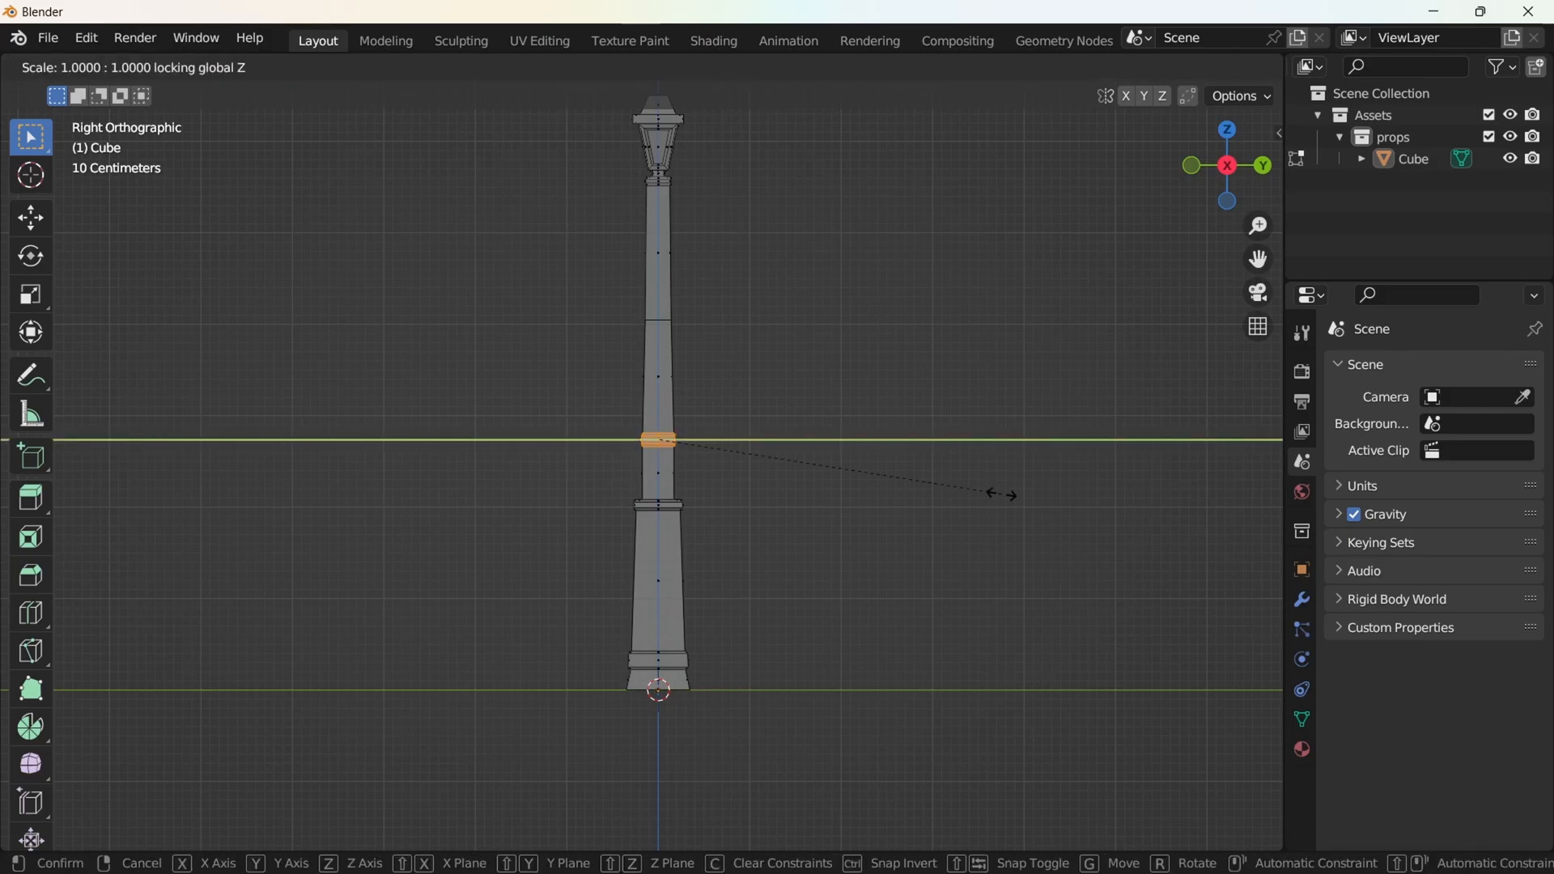
left_click(863, 513)
left_click(863, 513)
key("Tab")
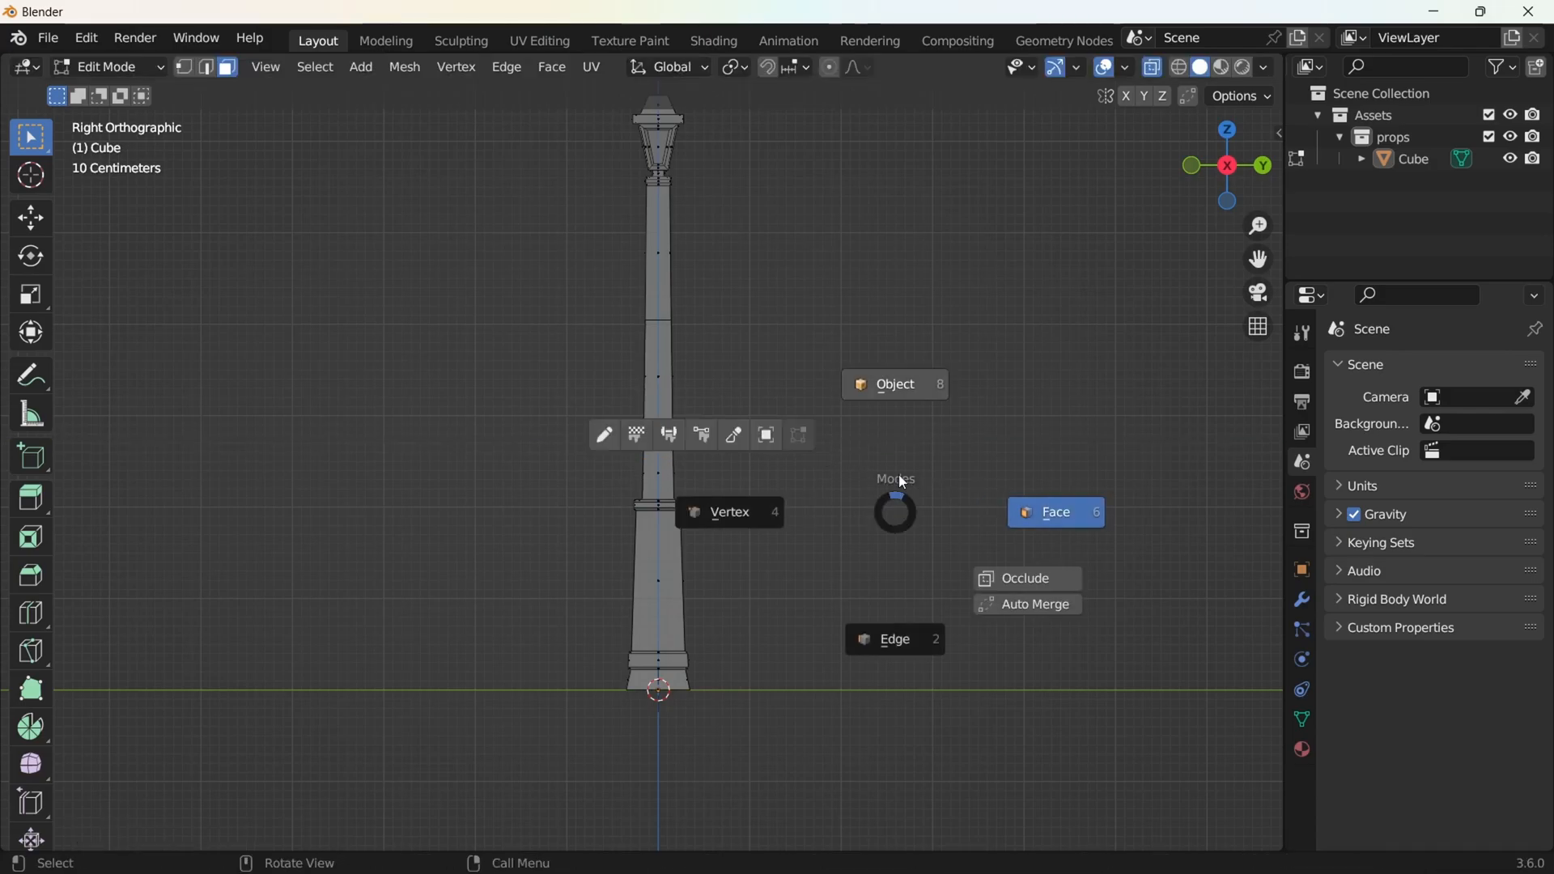
left_click(881, 452)
middle_click_drag(828, 445, 743, 516)
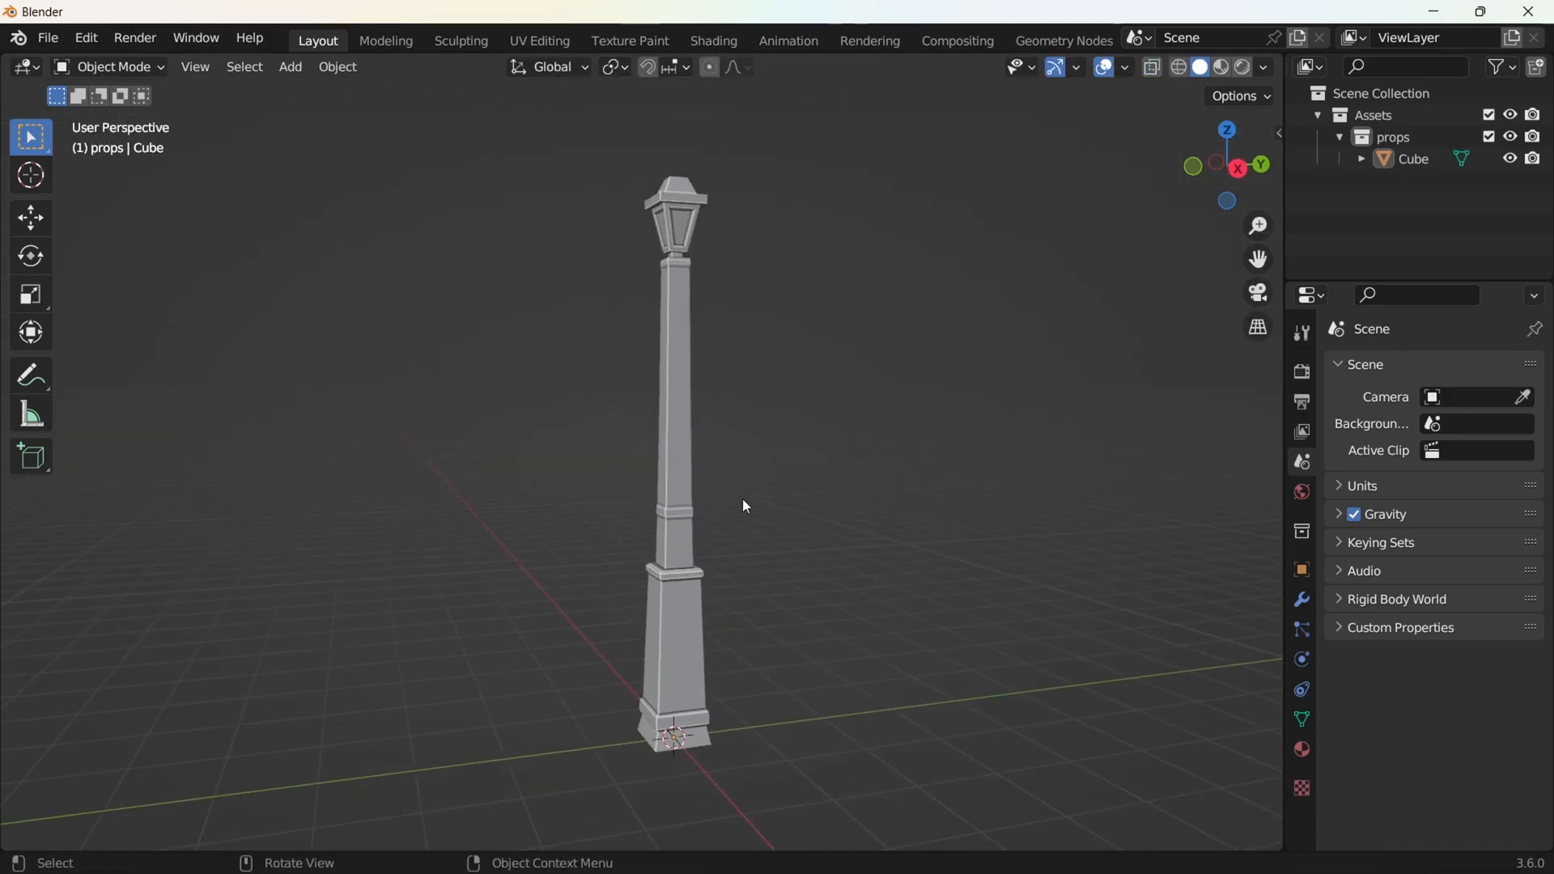
In face editing, switch to the front orthographic view with X-ray on and select the lantern and its neck
key("Tab")
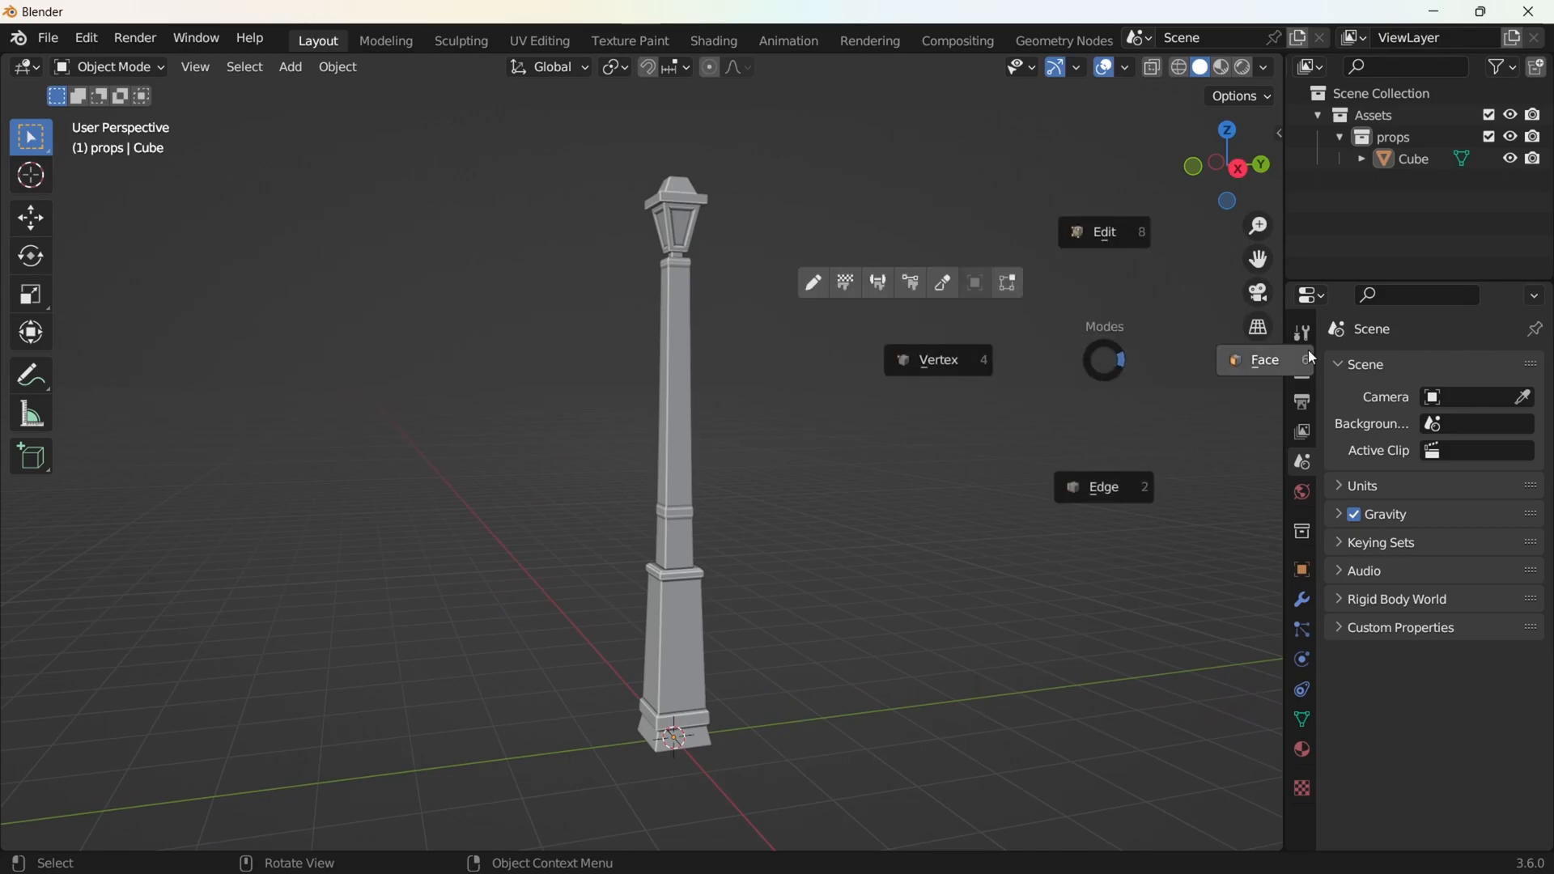
left_click(1262, 356)
key("KP_1")
middle_click_drag(828, 306, 713, 443, "shift")
scroll(711, 437, "up", 4)
middle_click_drag(682, 288, 726, 441, "shift")
left_click(1153, 68)
scroll(880, 329, "up", 3)
scroll(880, 328, "up", 1)
key("b")
left_click_drag(515, 152, 964, 486)
scroll(822, 343, "down", 7)
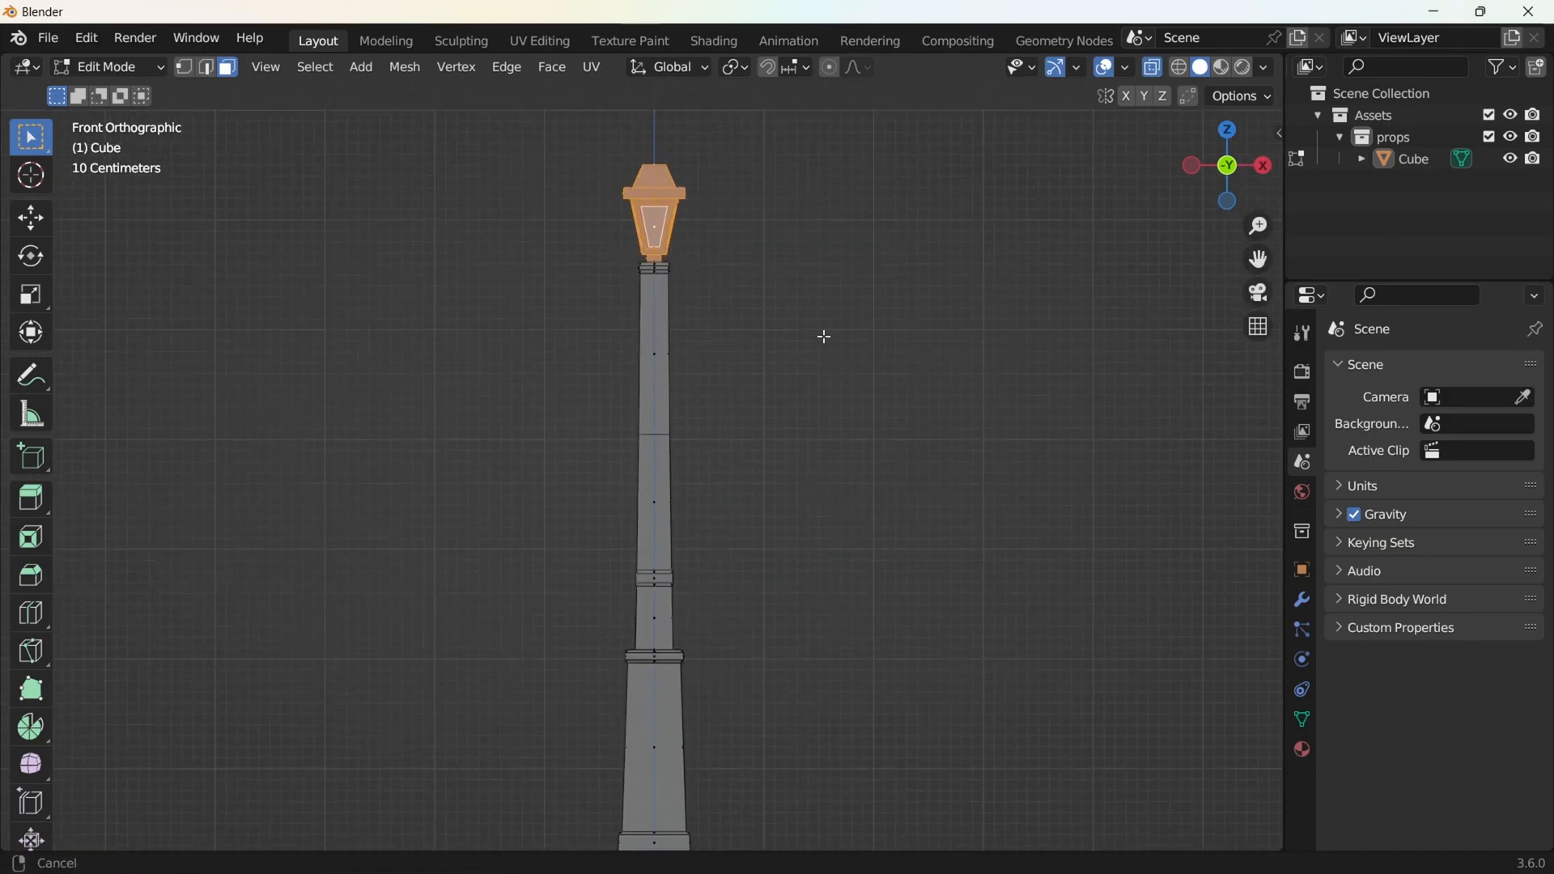
middle_click_drag(839, 260, 842, 324, "shift")
scroll(992, 386, "up", 2)
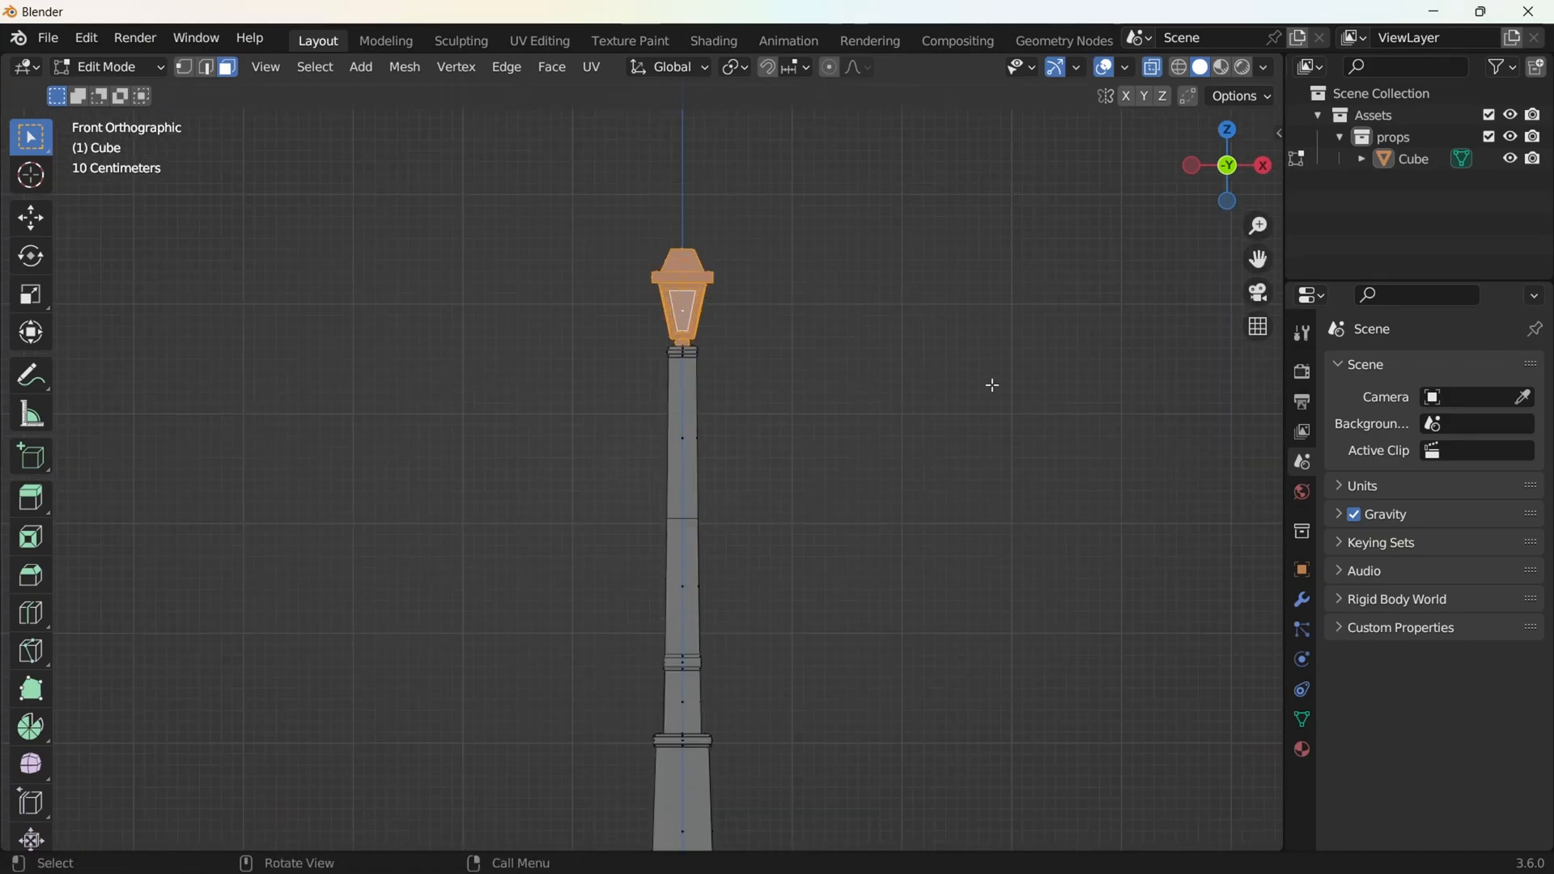
key("g")
key("z")
key("Escape")
Raise the lantern slightly along Z without its neck and widen it horizontally, keeping its height
scroll(742, 487, "up", 5)
scroll(874, 437, "down", 6)
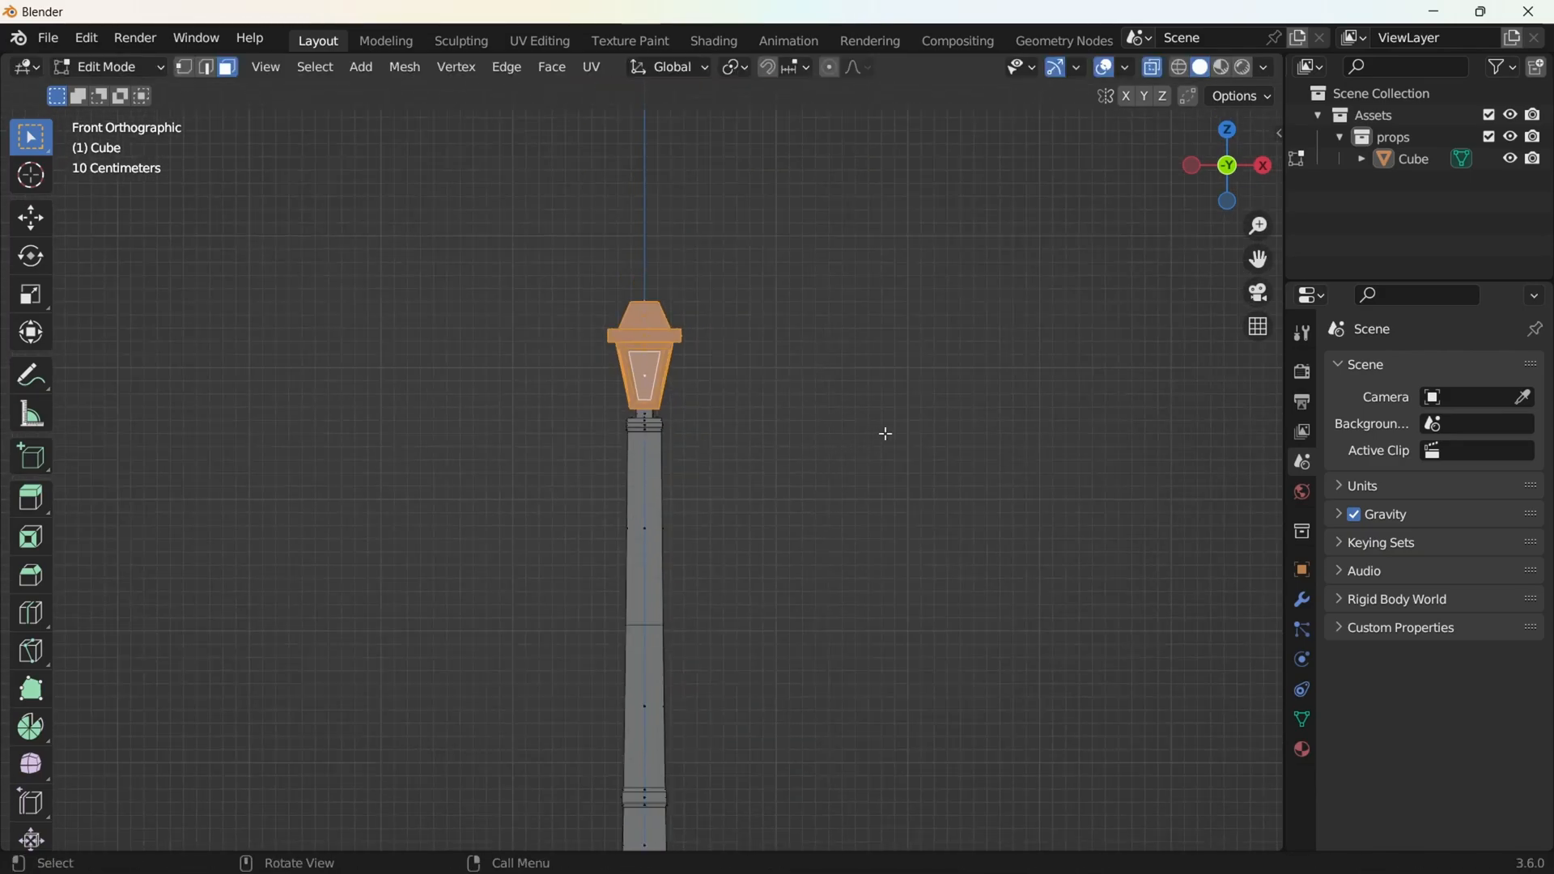
key("g")
key("z")
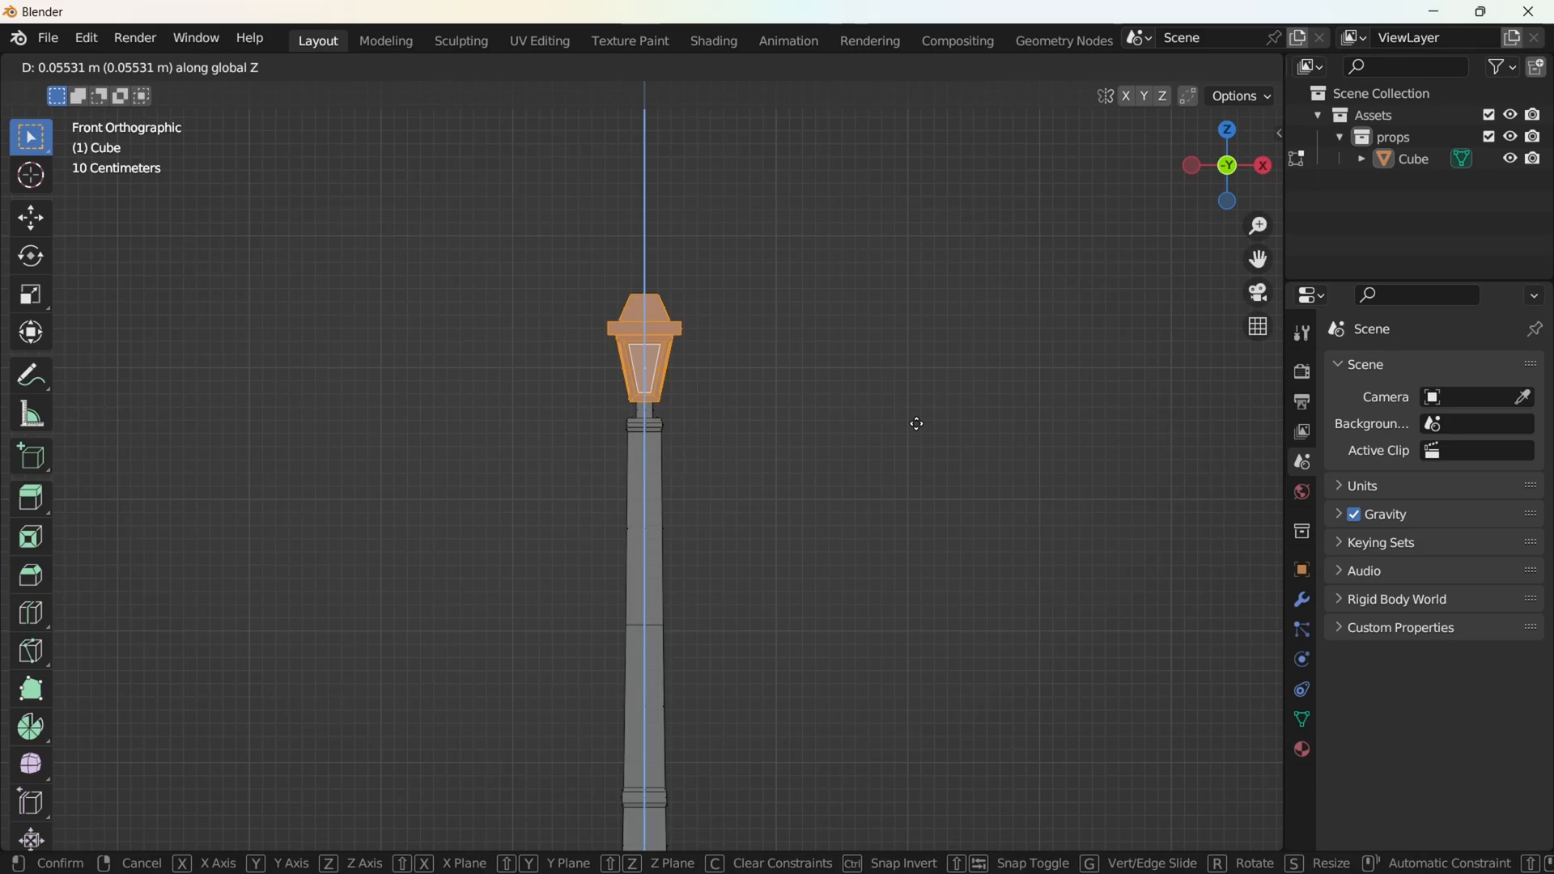
left_click(917, 426)
key("s")
key("shift+z")
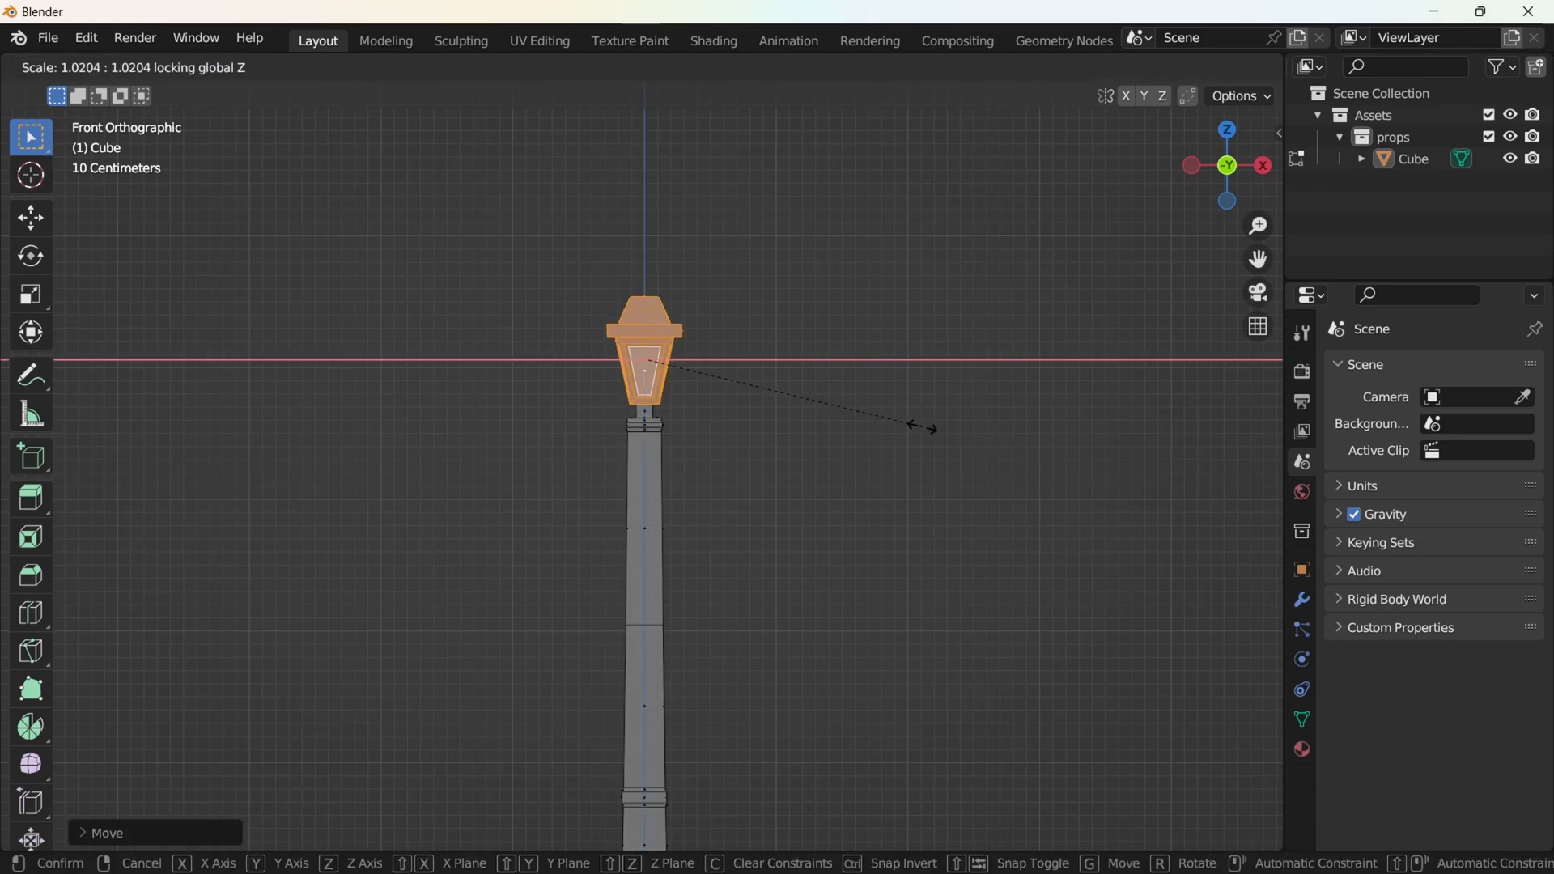
left_click(980, 427)
Switch to Object Mode and view the whole lamp post in perspective
key("KP_Decimal")
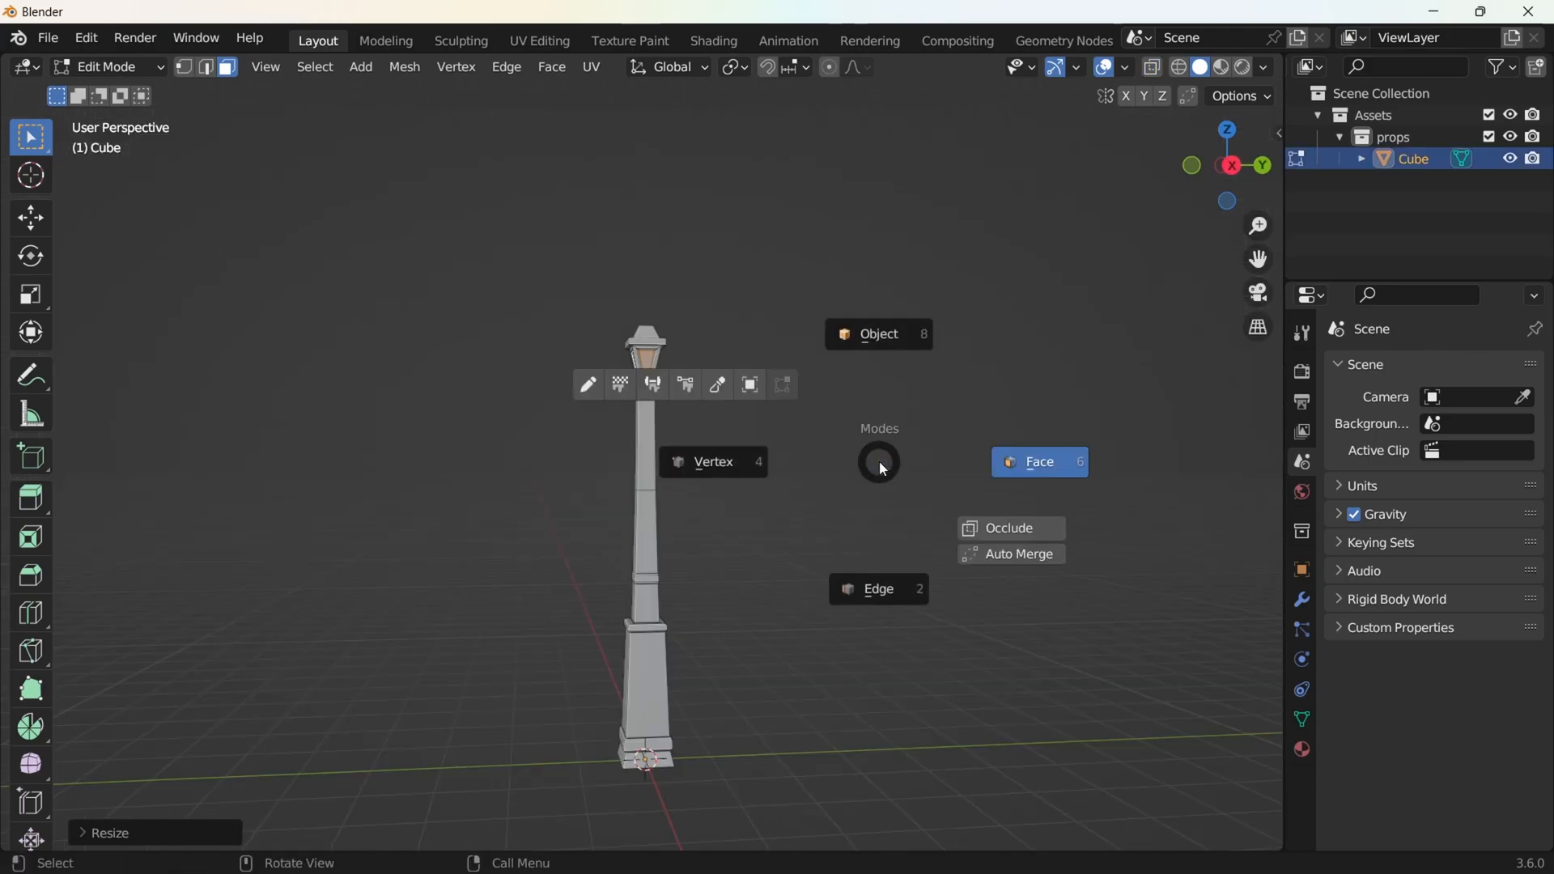
left_click(853, 392)
scroll(726, 483, "up", 2)
middle_click_drag(753, 556, 739, 527)
Edit the faces in right orthographic X-ray view, selecting the whole base and scaling it horizontally by about 0.91, keeping its height
key("Tab")
left_click(925, 543)
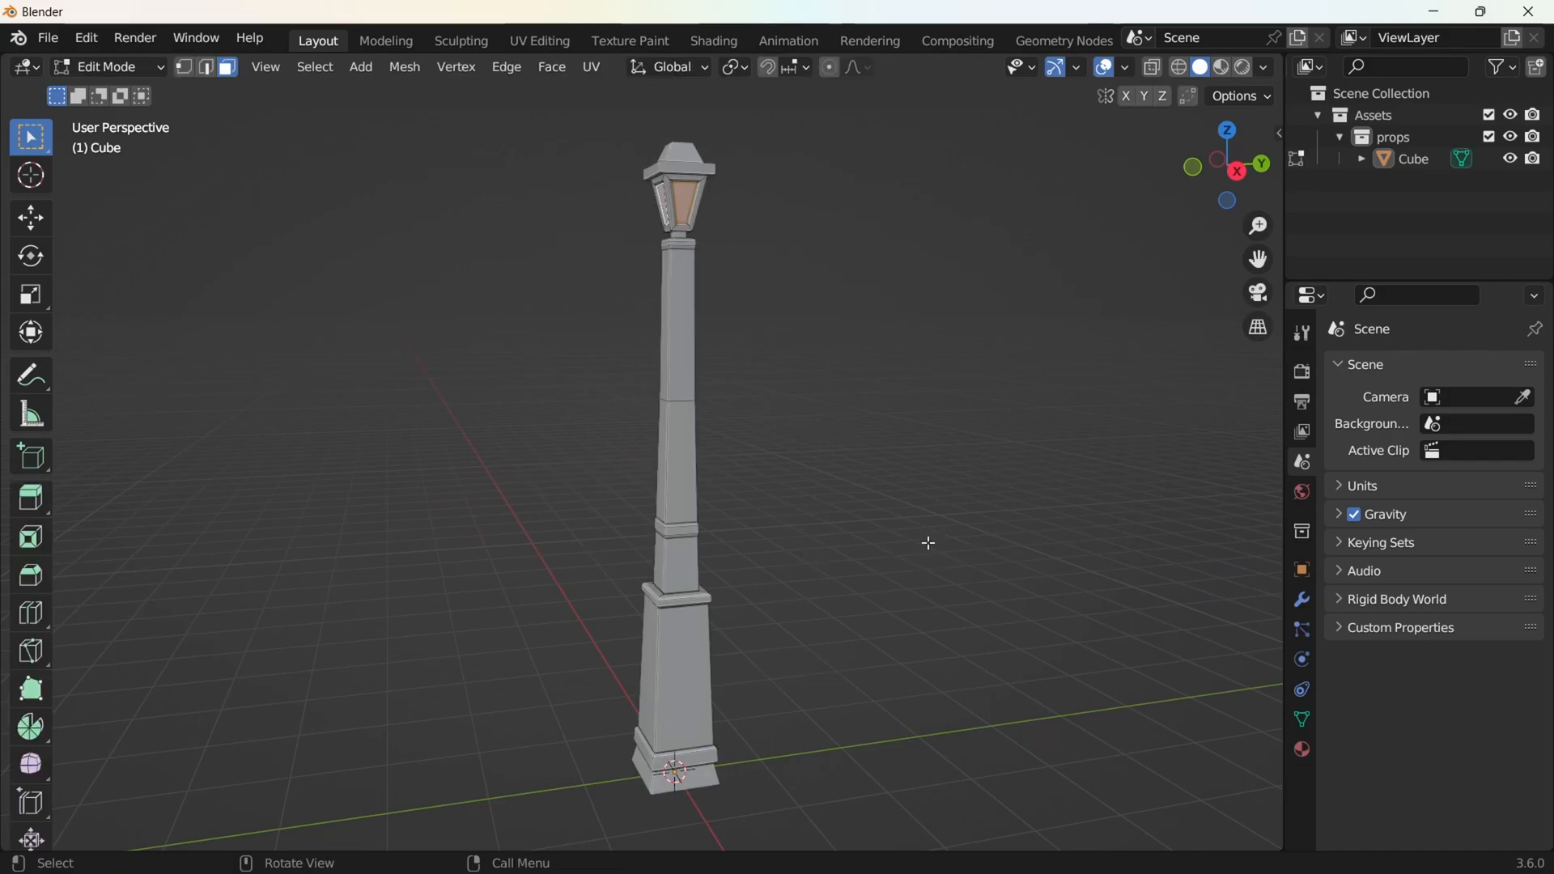
middle_click_drag(774, 649, 763, 612, "shift")
left_click(1235, 173)
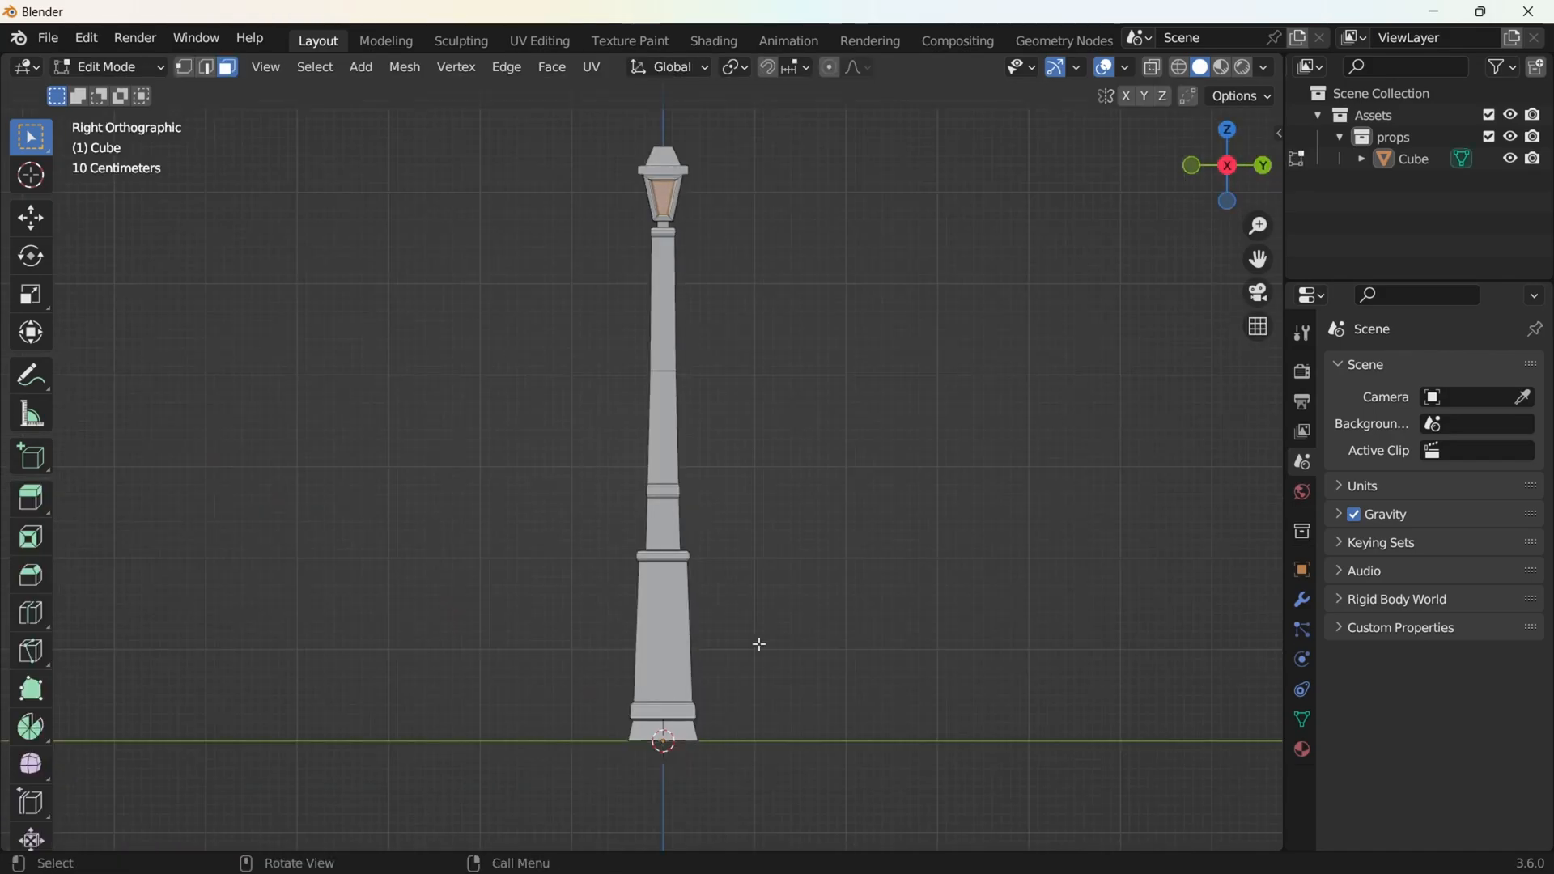
left_click(1155, 68)
left_click_drag(554, 474, 887, 783)
key("s")
key("shift+z")
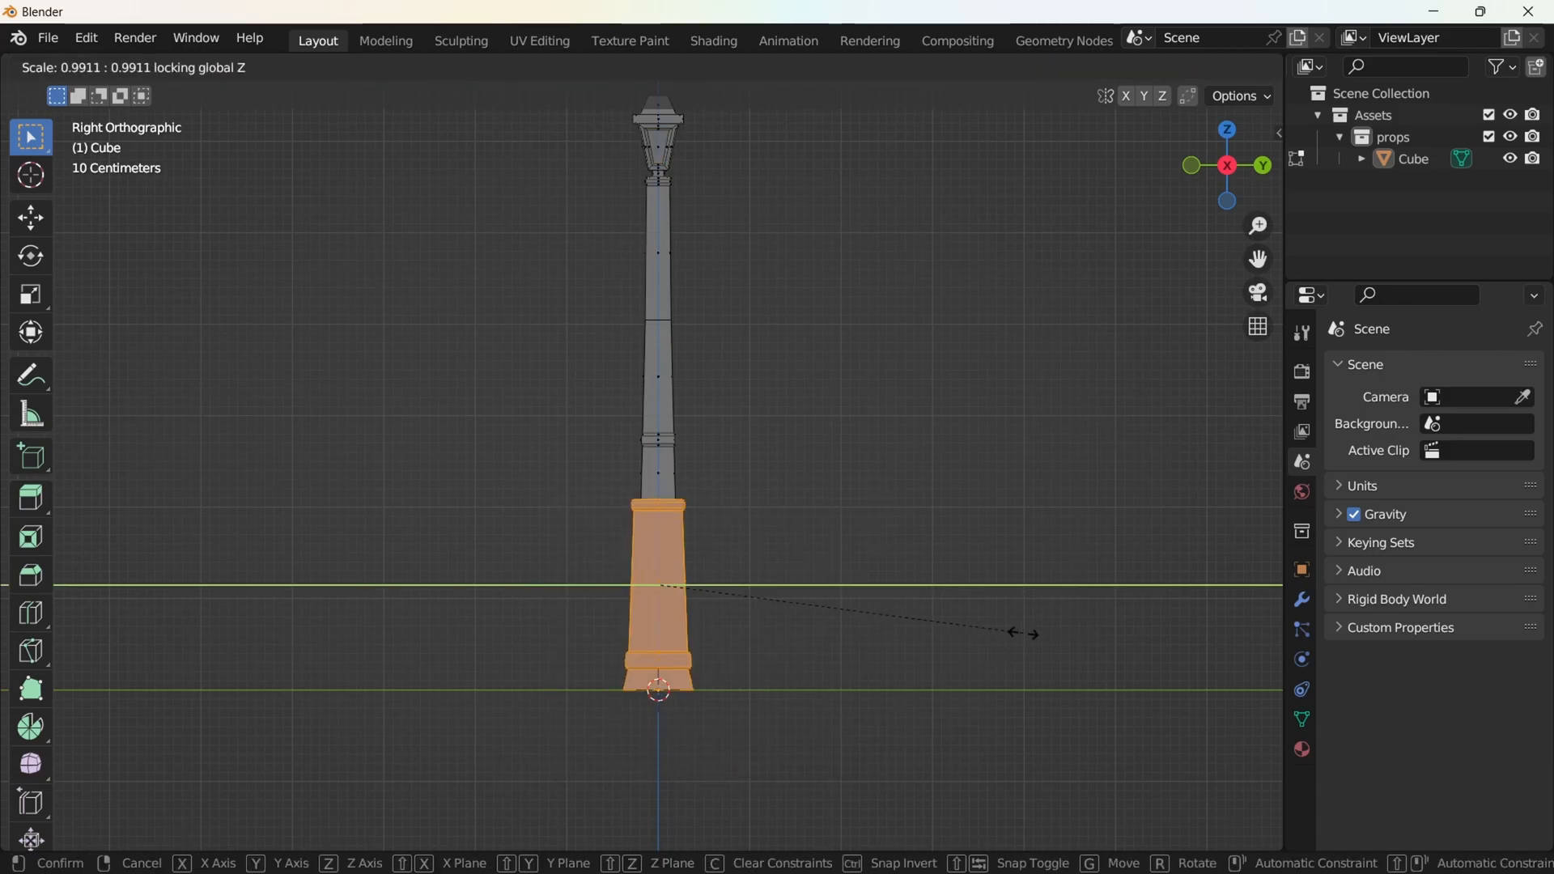
left_click(996, 626)
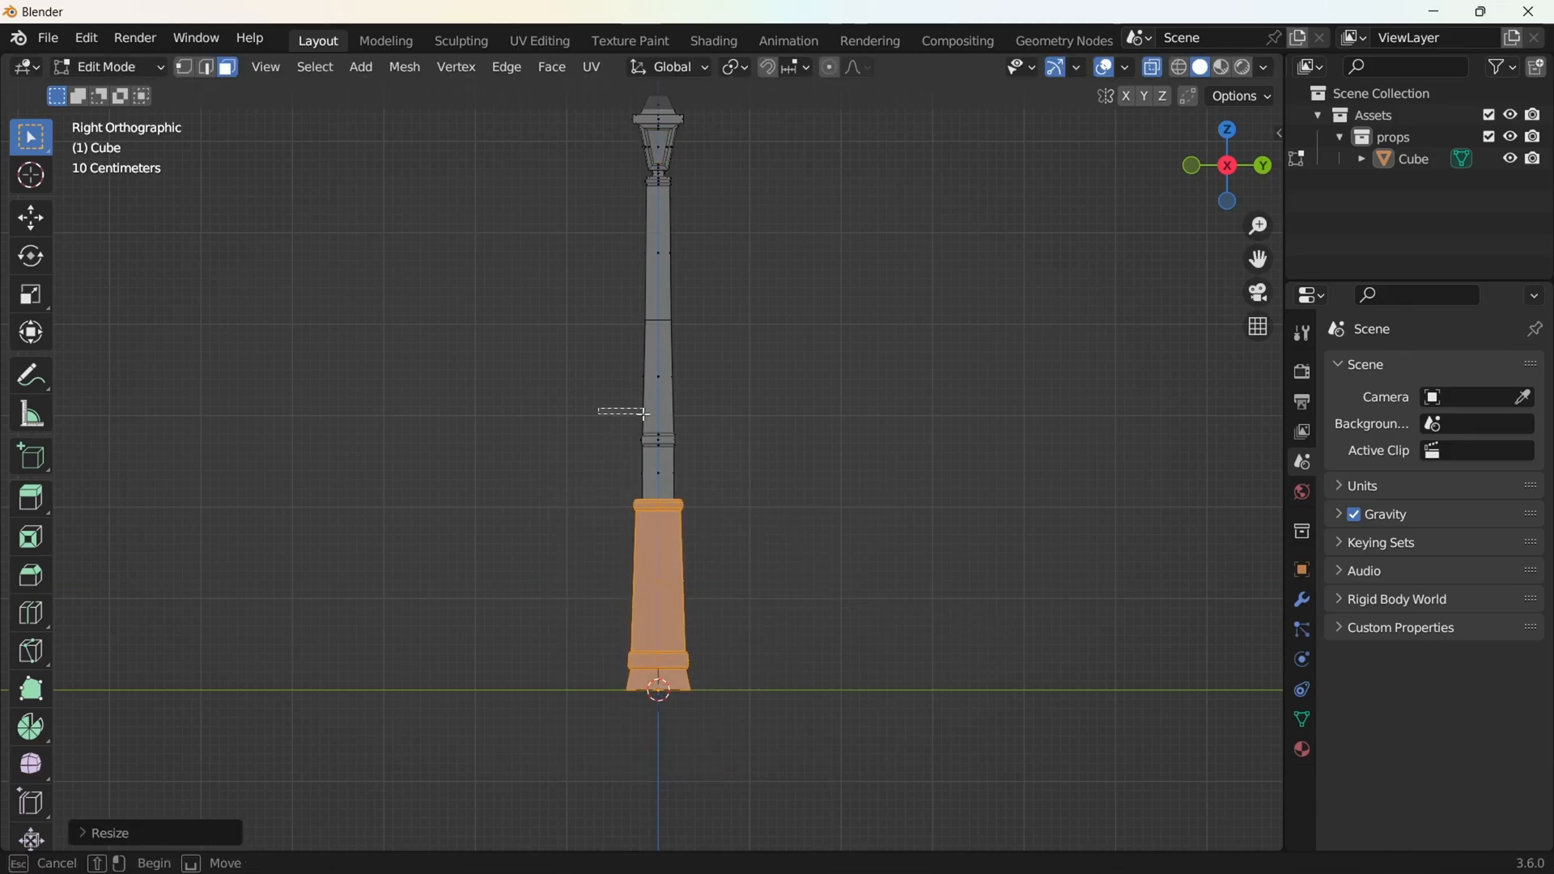
Scale the trim band above the base horizontally by about 0.93, keeping its height, and return to Object Mode
left_click_drag(603, 408, 777, 455)
key("s")
key("shift+z")
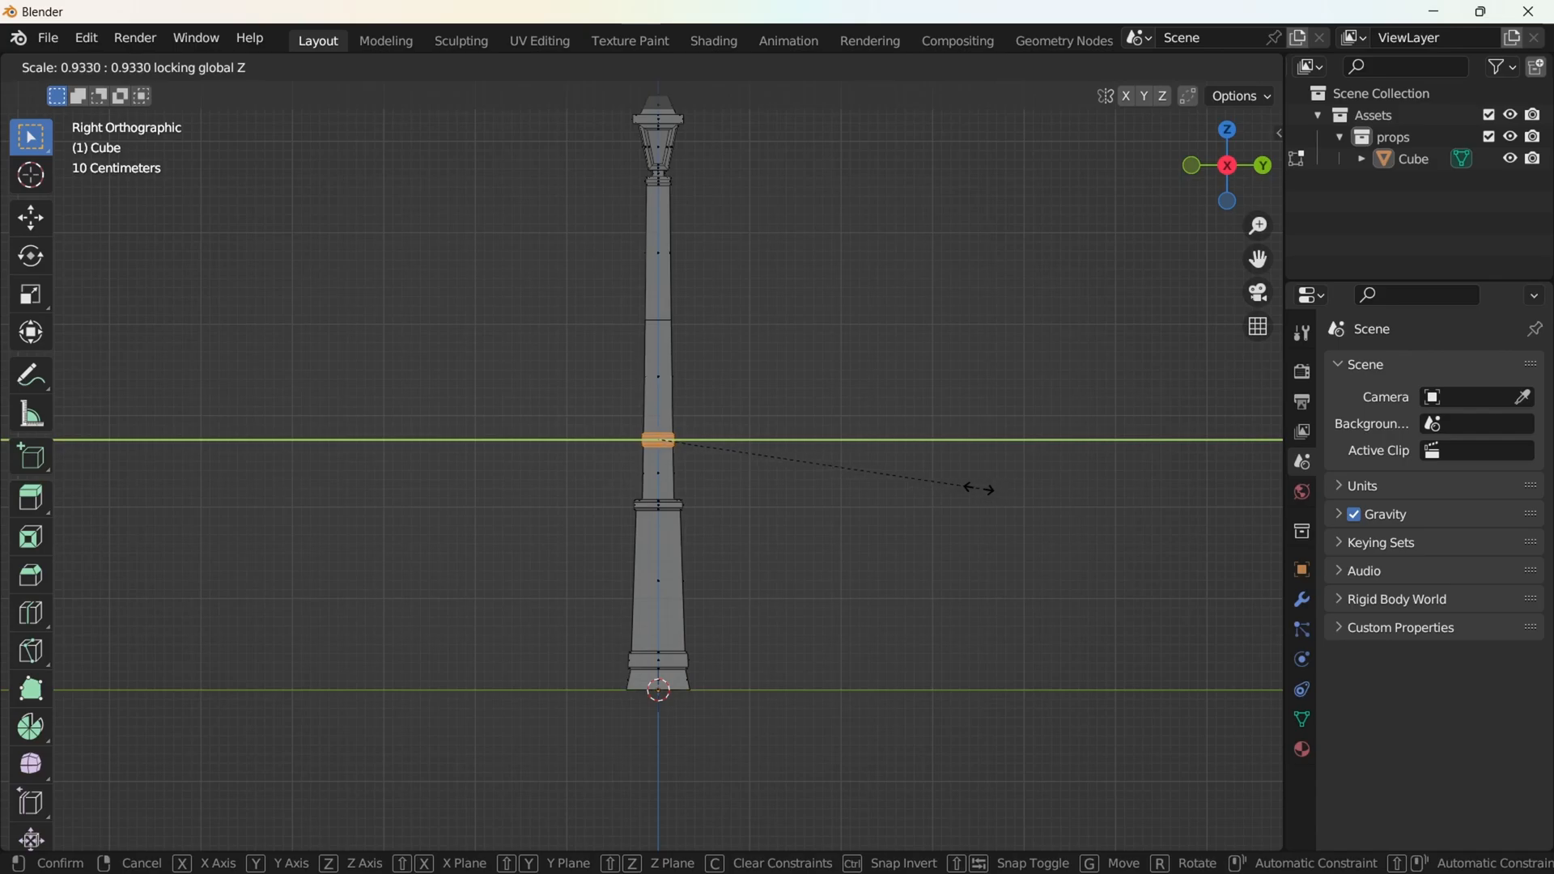
left_click(978, 488)
left_click(866, 514)
key("Tab")
left_click(899, 476)
middle_click_drag(743, 479, 739, 544)
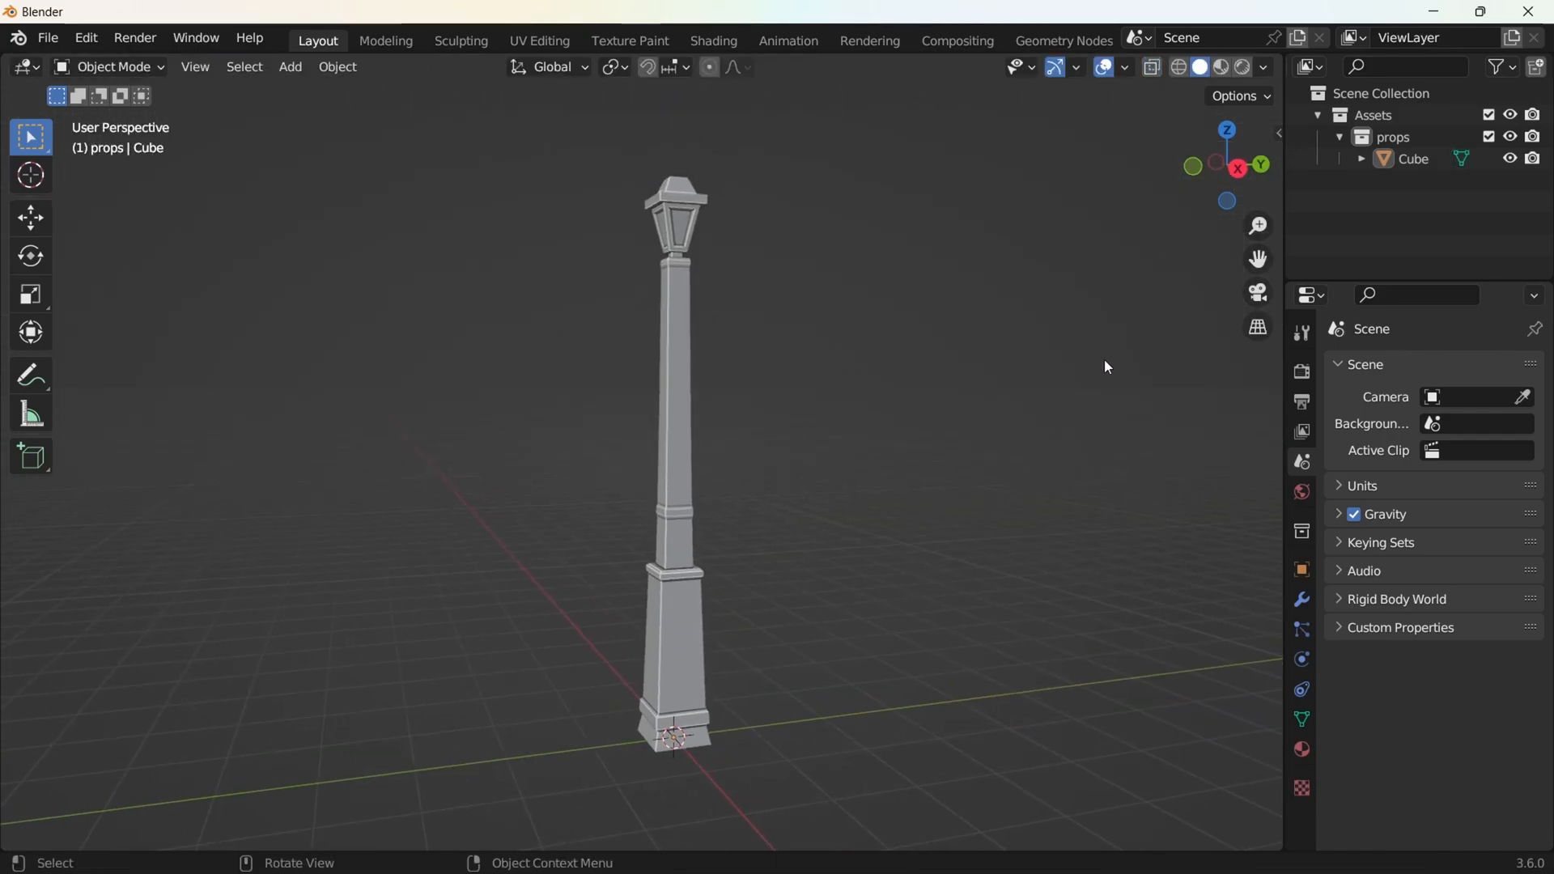
Switch to face editing in the front orthographic view with X-ray on and select the lantern with its neck
key("Tab")
left_click(1275, 355)
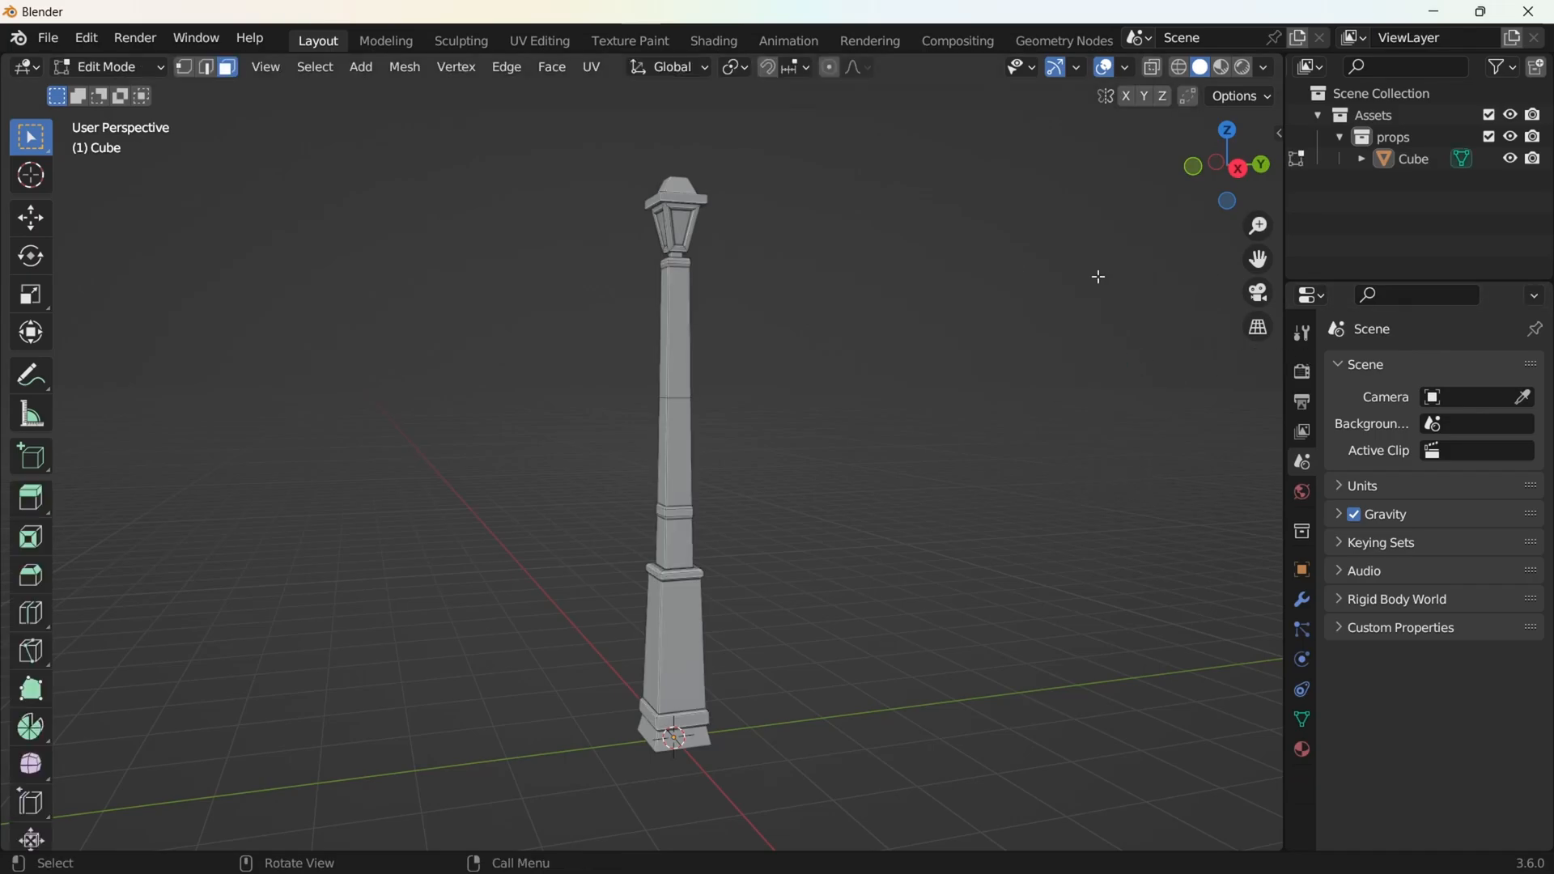
key("KP_1")
scroll(825, 308, "up", 7)
key("alt+z")
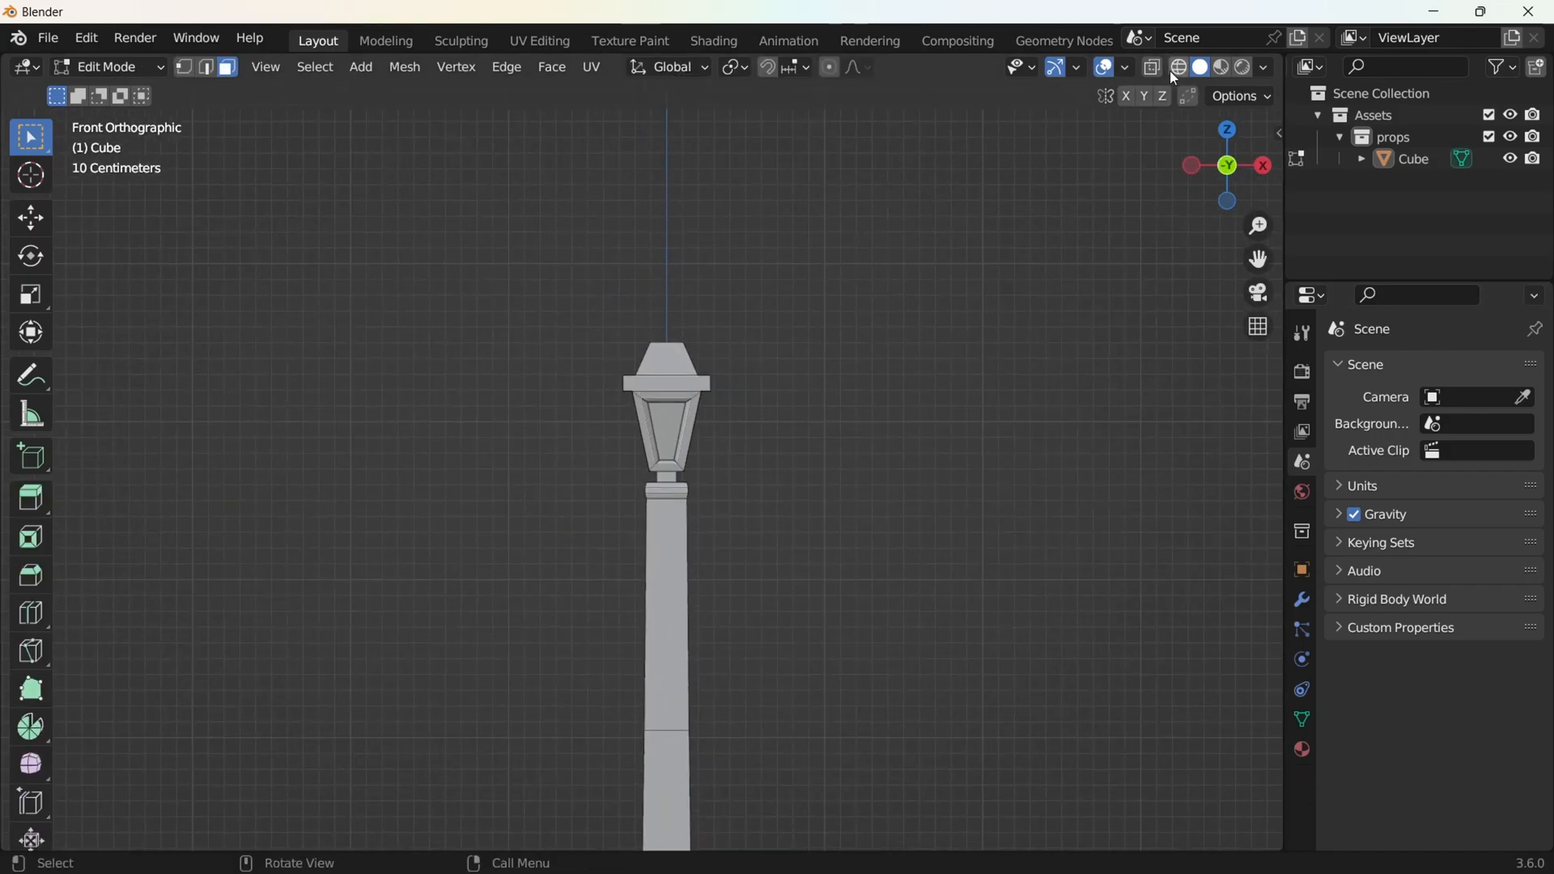
scroll(881, 329, "up", 1)
key("b")
left_click_drag(515, 152, 964, 489)
scroll(823, 337, "down", 8)
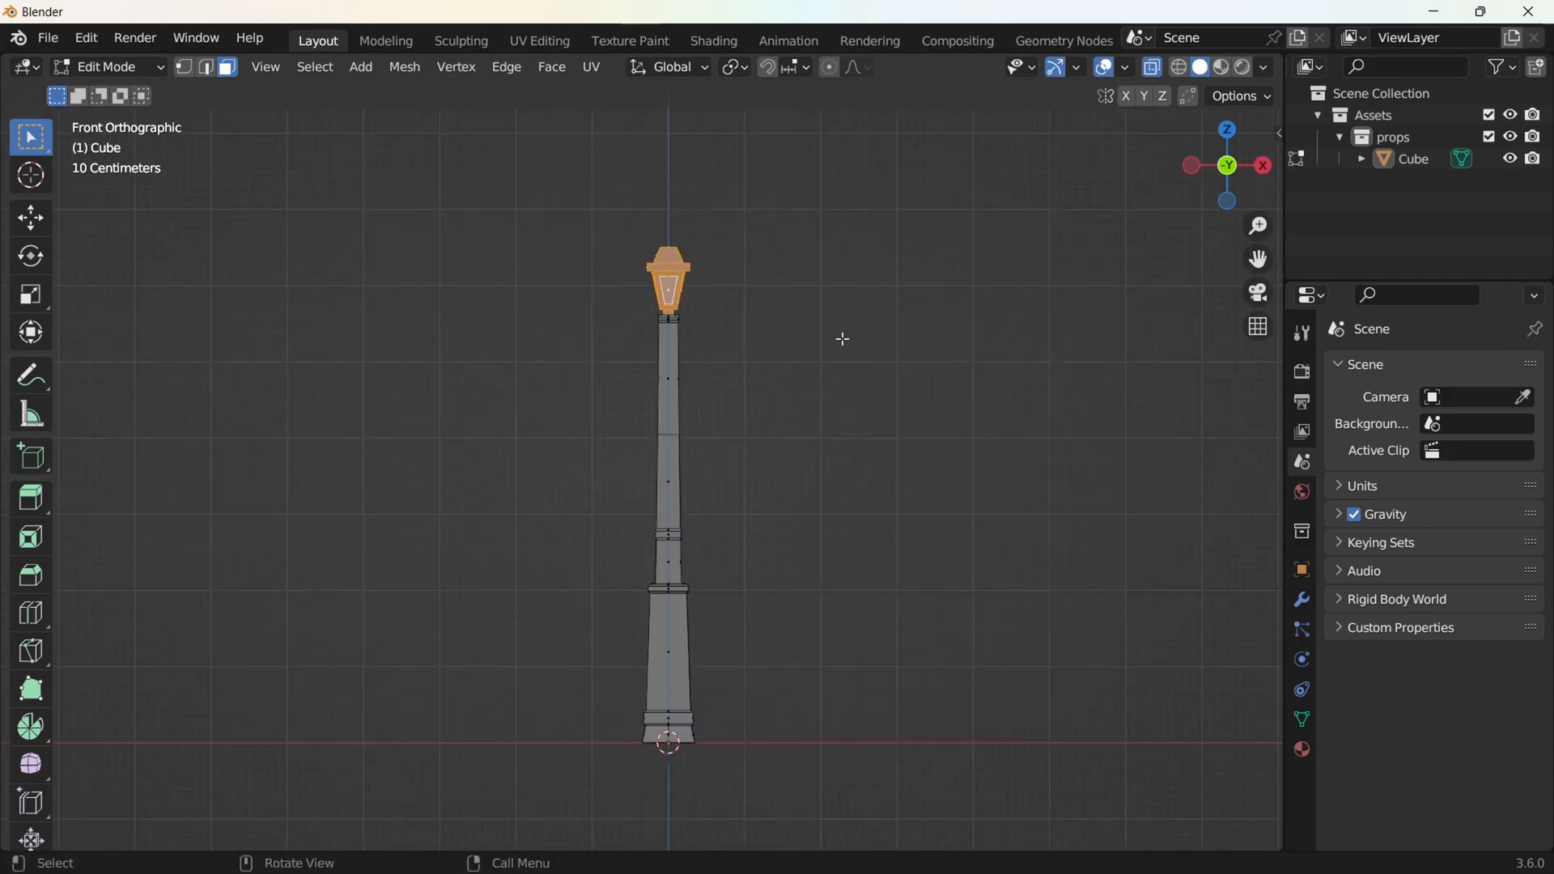
Raise the lantern vertically in two moves, the second by about 0.037 m, to leave more neck above the pole
scroll(839, 257, "up", 2)
key("g")
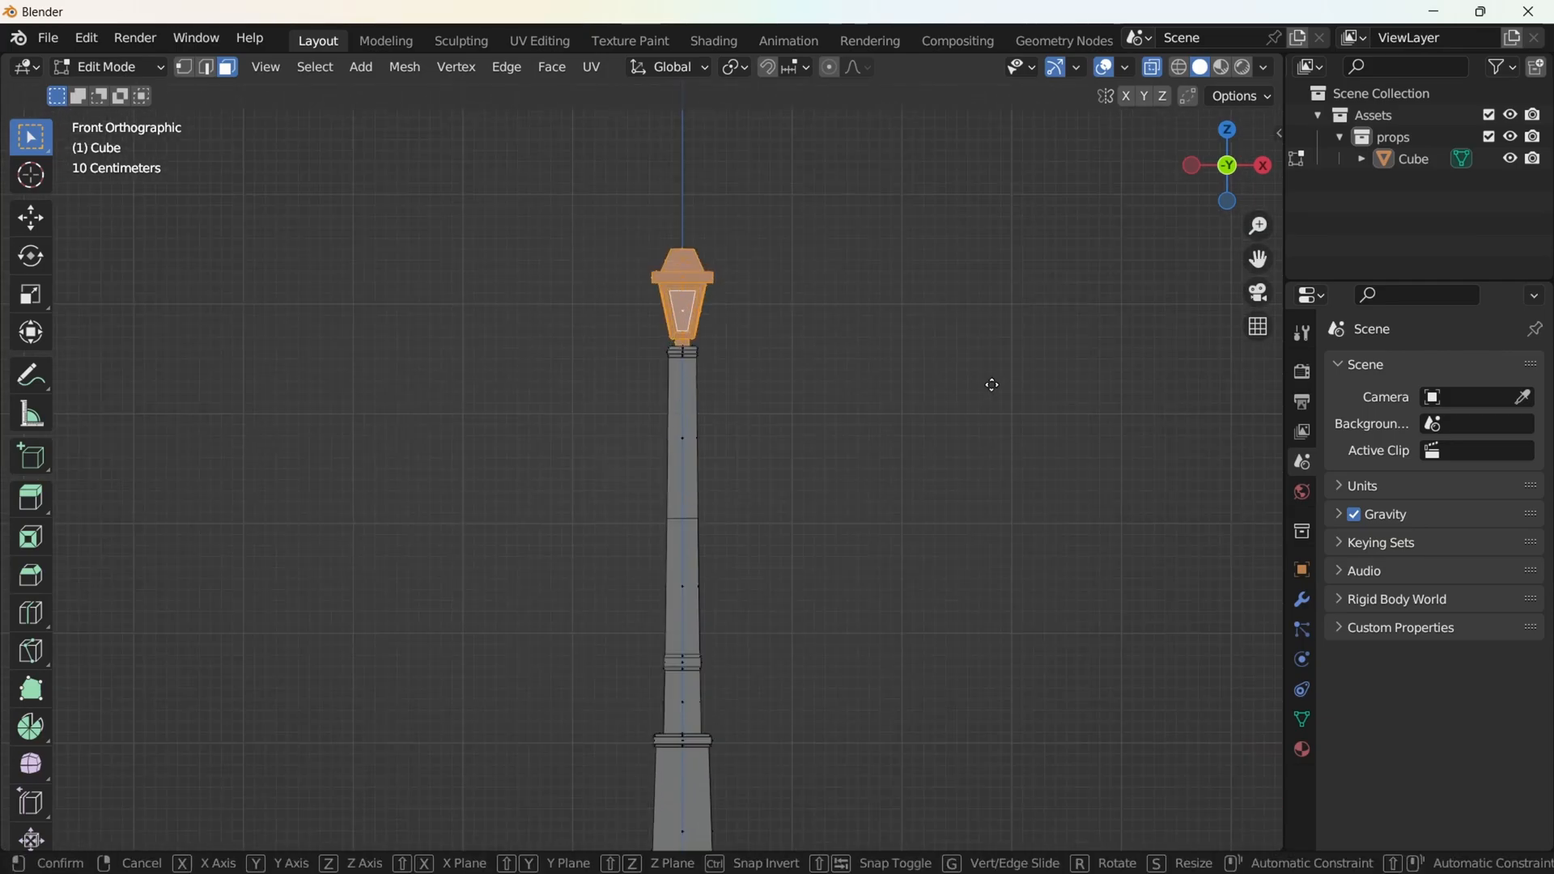
key("z")
left_click(991, 376)
scroll(698, 356, "up", 7)
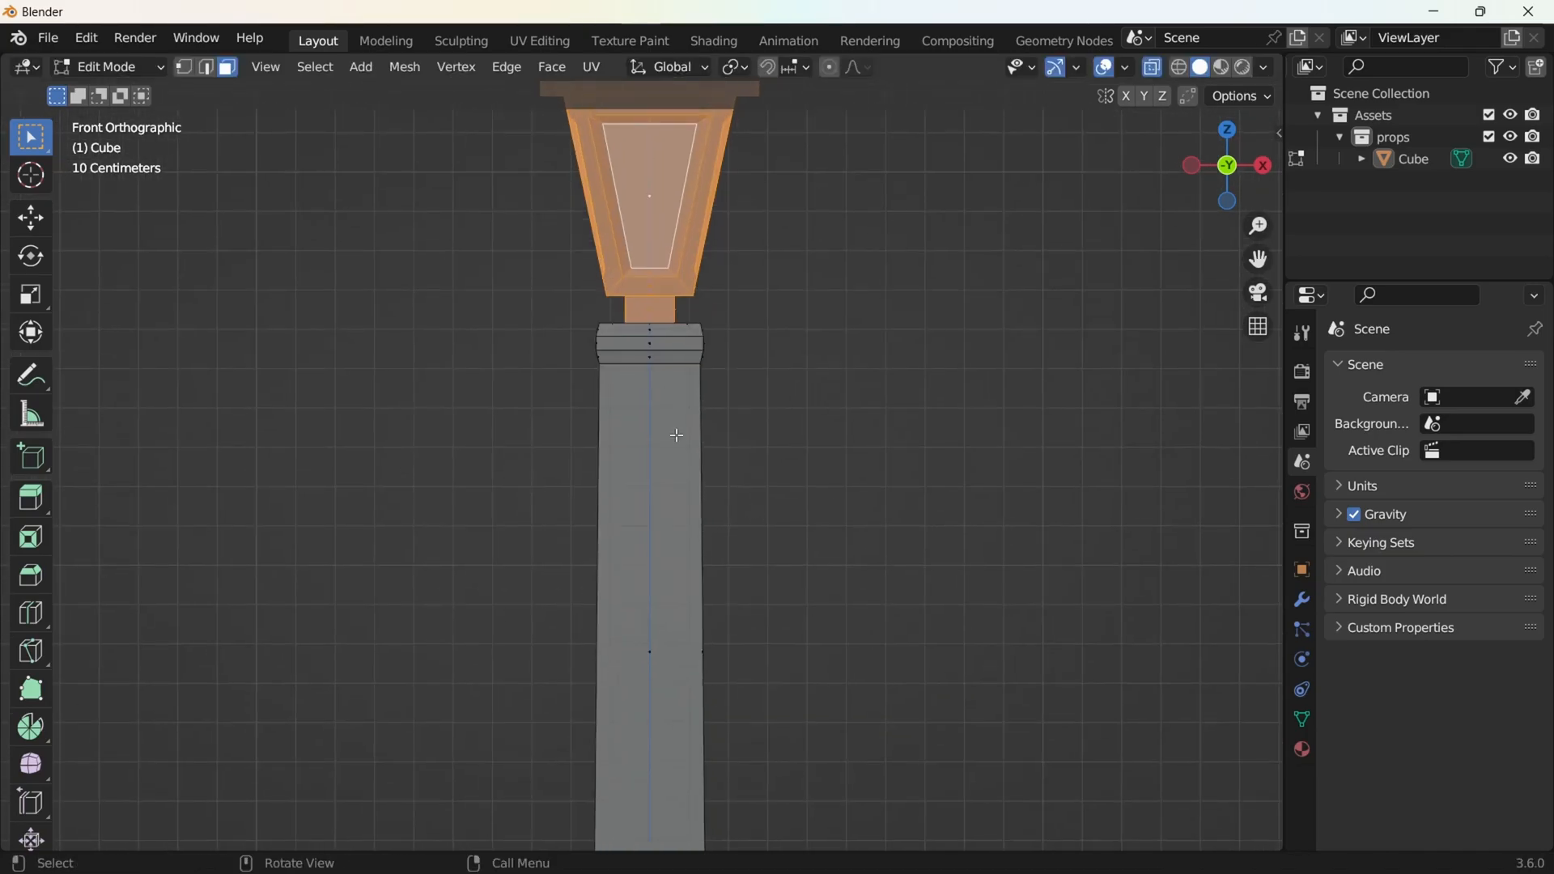
scroll(812, 372, "down", 5)
key("g")
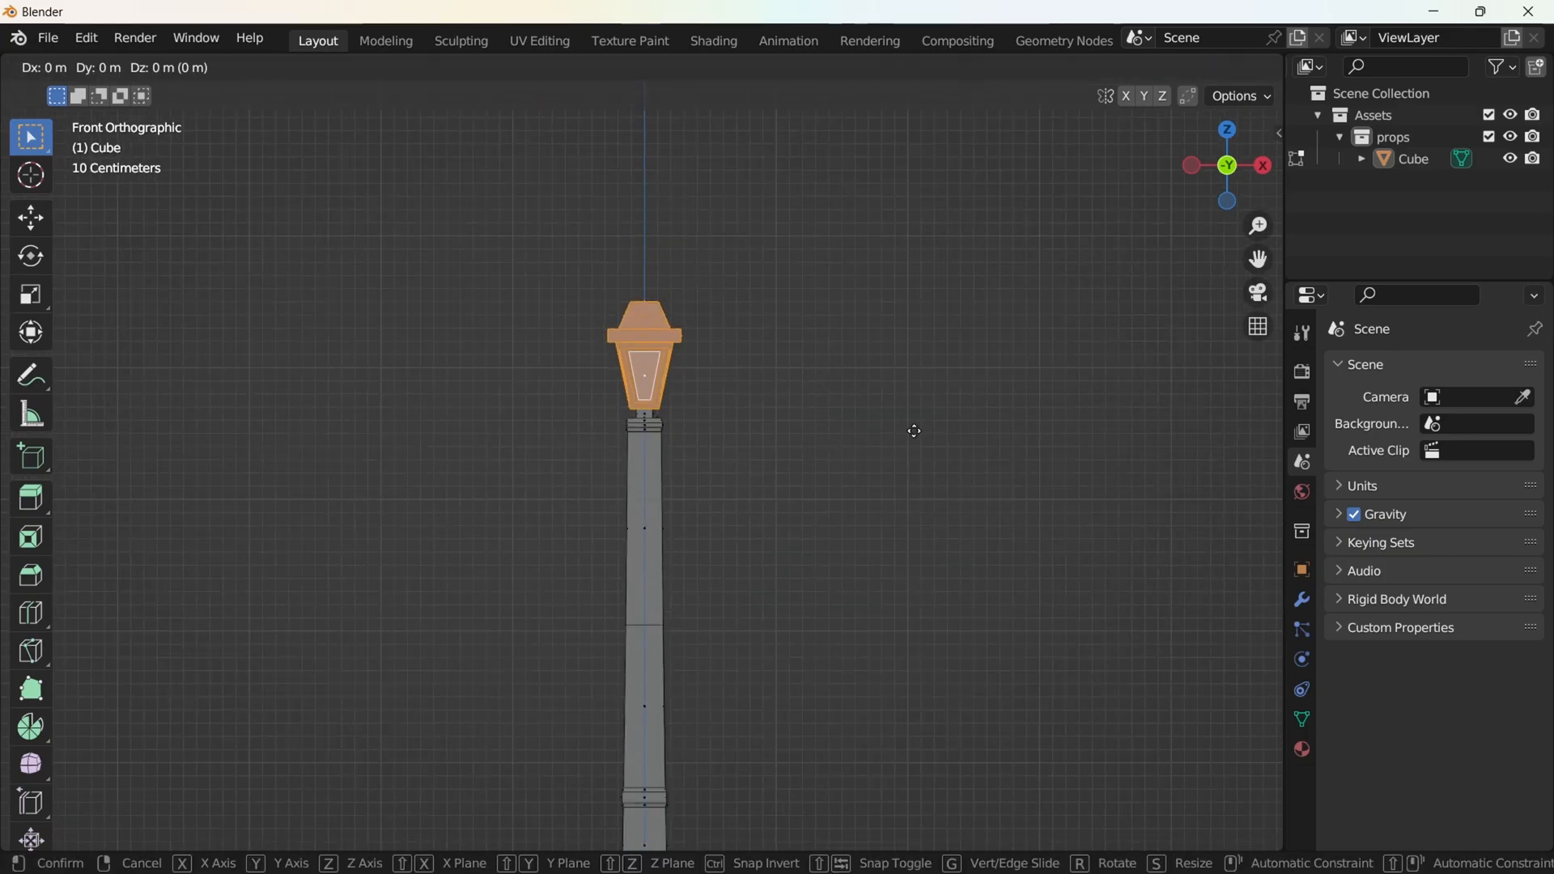
key("z")
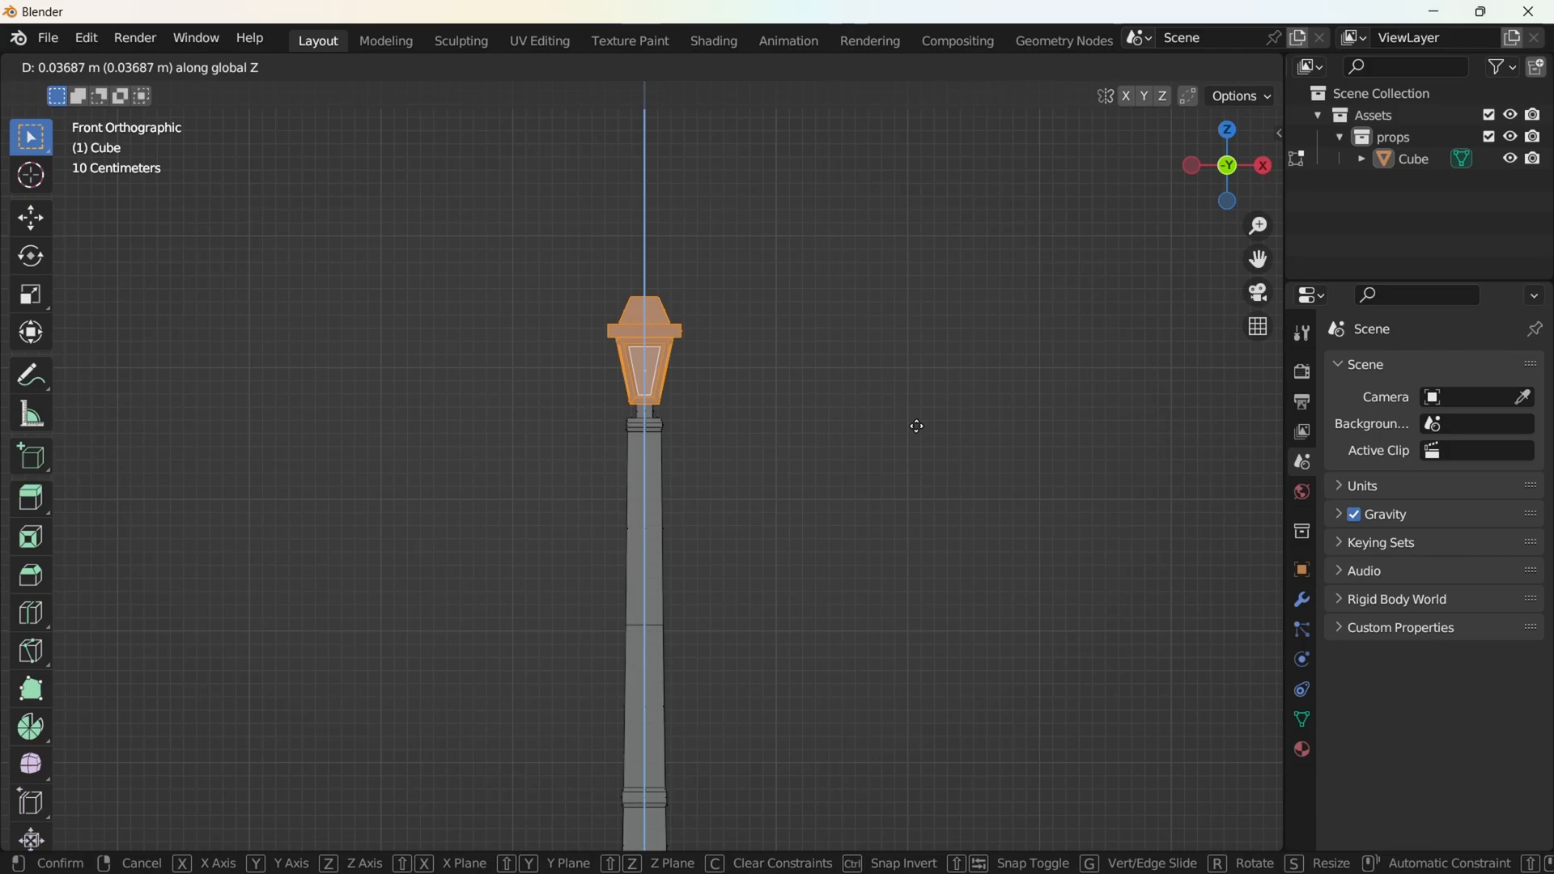
left_click(918, 426)
Scale the lantern horizontally to about 1.2, keeping its height
key("s")
key("shift+z")
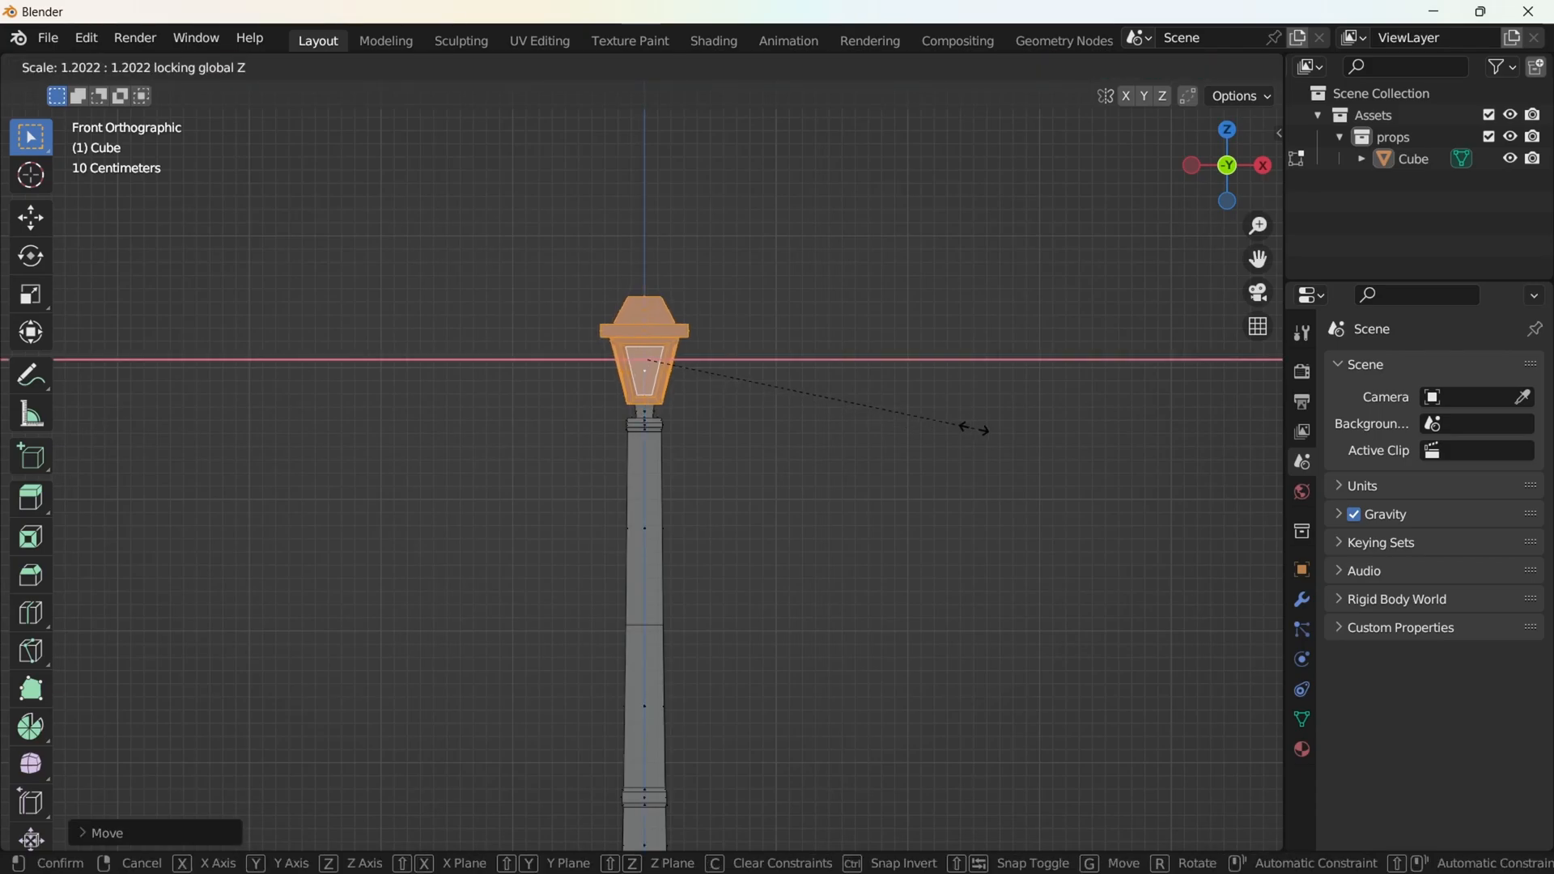
left_click(980, 427)
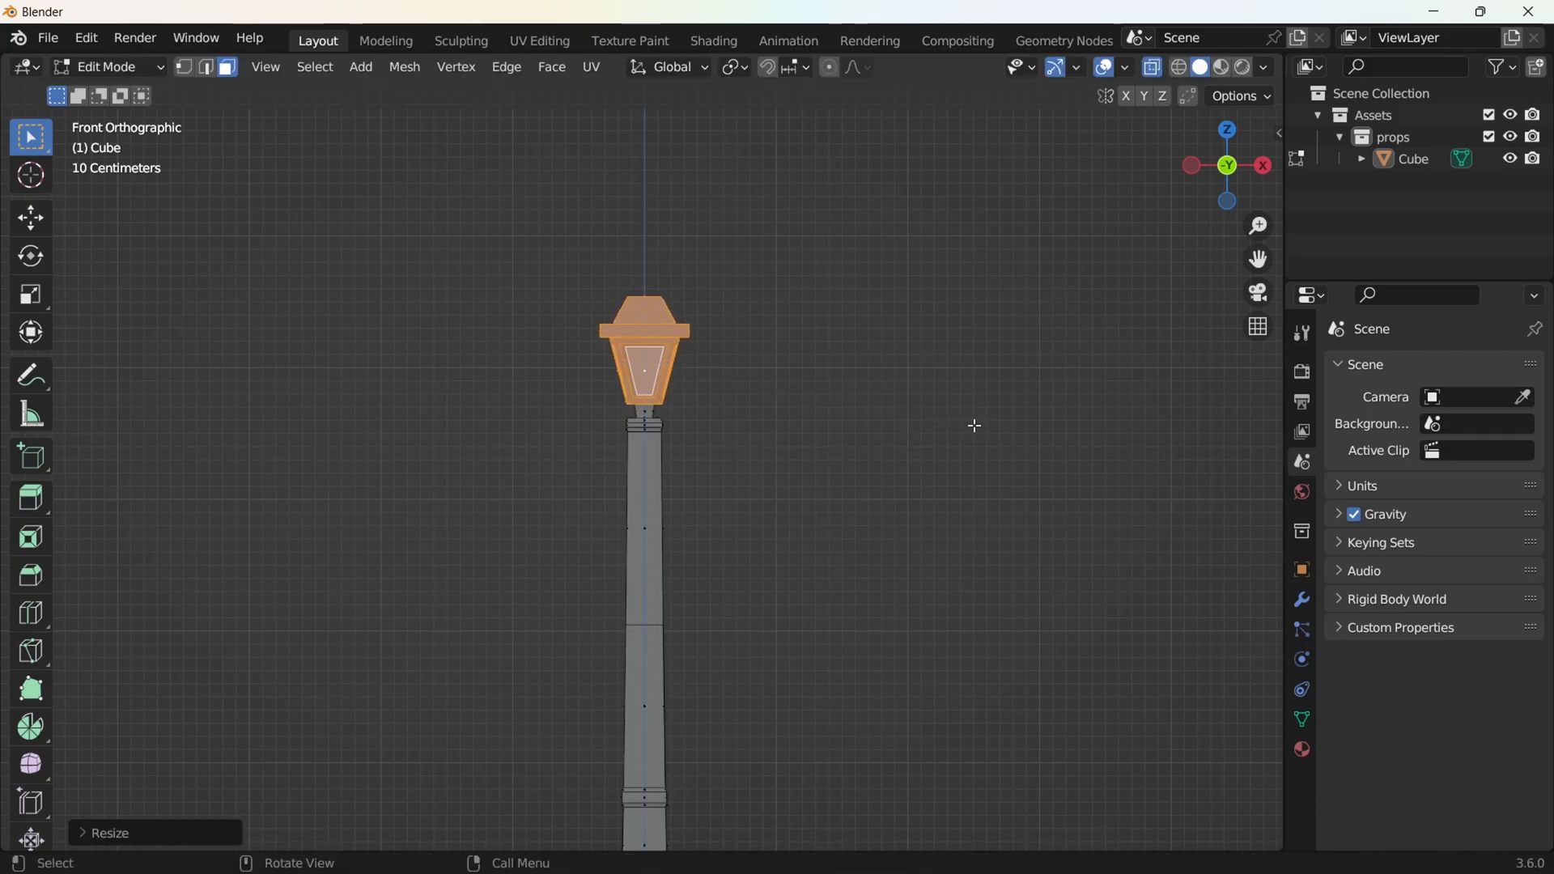
Select the lantern's roof, brim and upper rim faces and raise them vertically to make the glass section taller
key("KP_Decimal")
left_click_drag(426, 305, 935, 501)
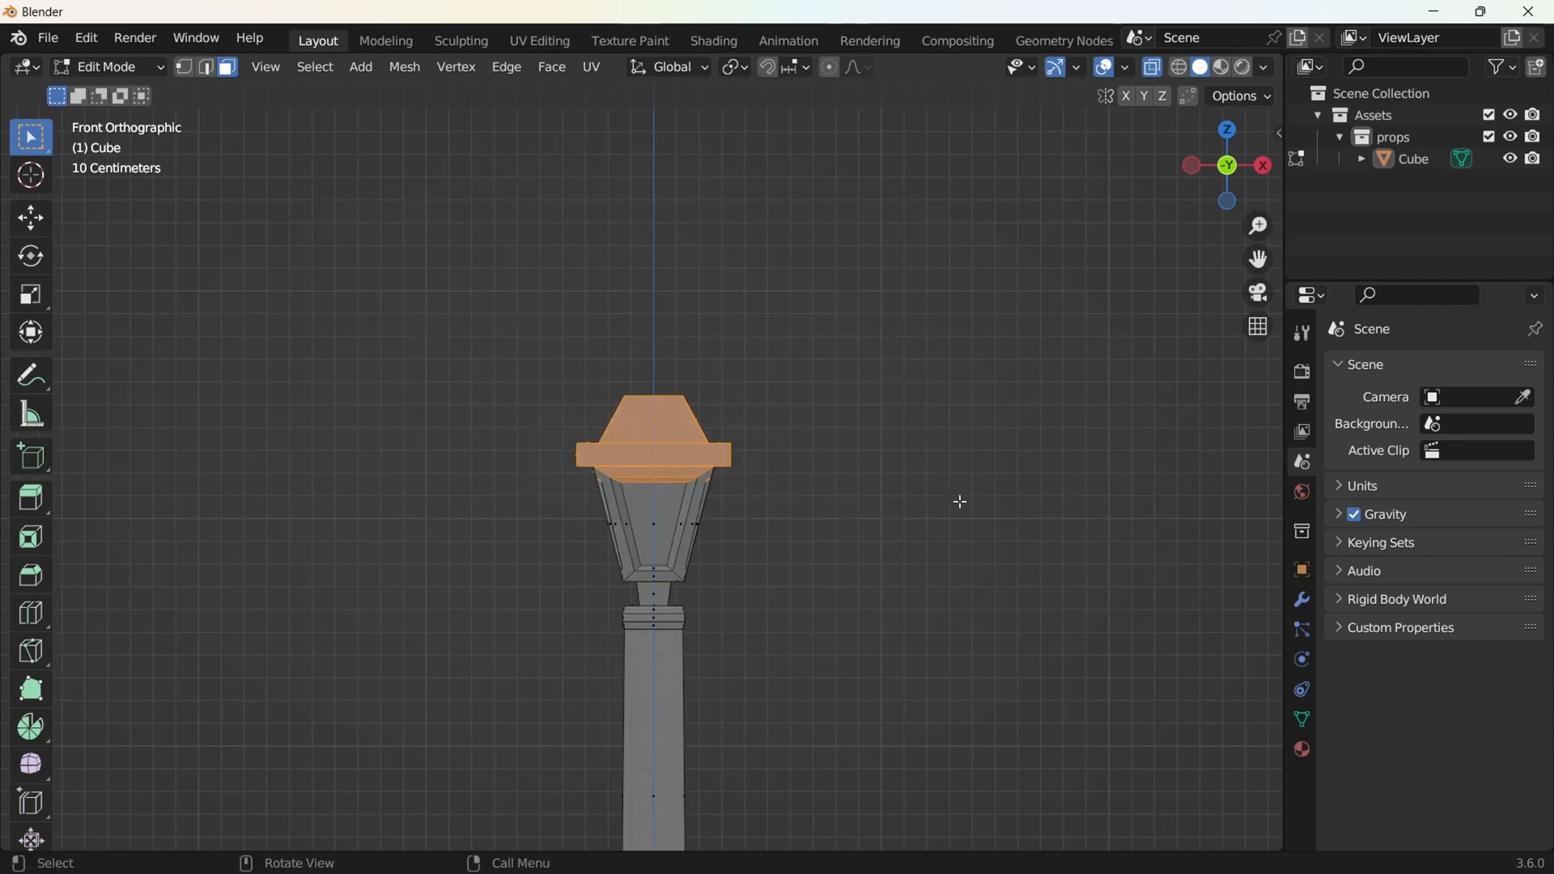
left_click_drag(433, 347, 915, 510)
key("g")
key("z")
left_click(951, 490)
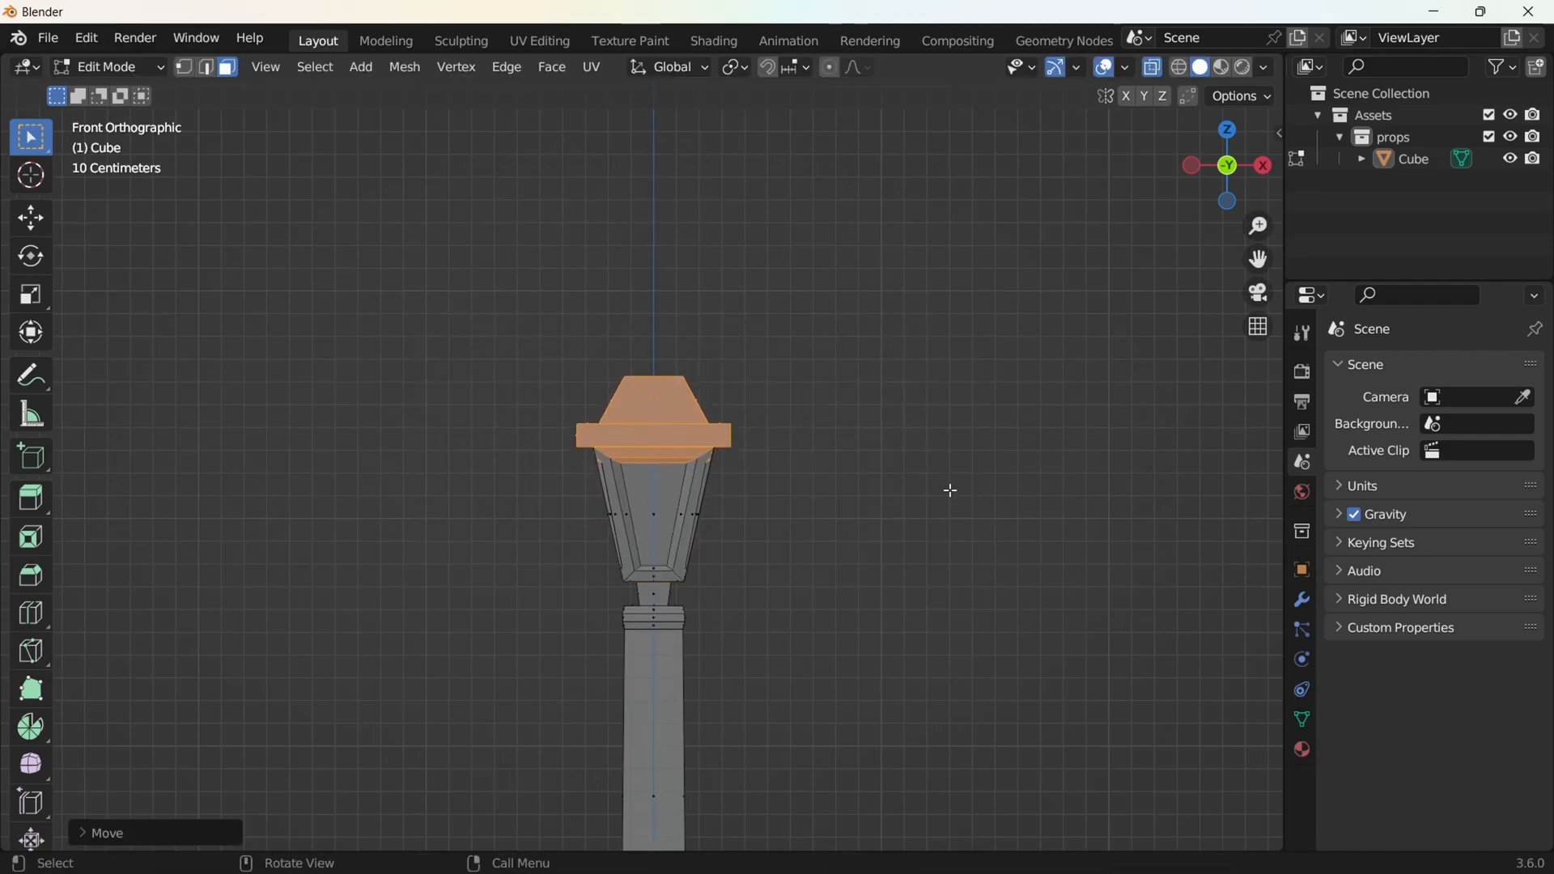
Select only the lantern's roof and brim and raise them about 0.01 m vertically
left_click_drag(538, 313, 848, 449)
key("g")
key("z")
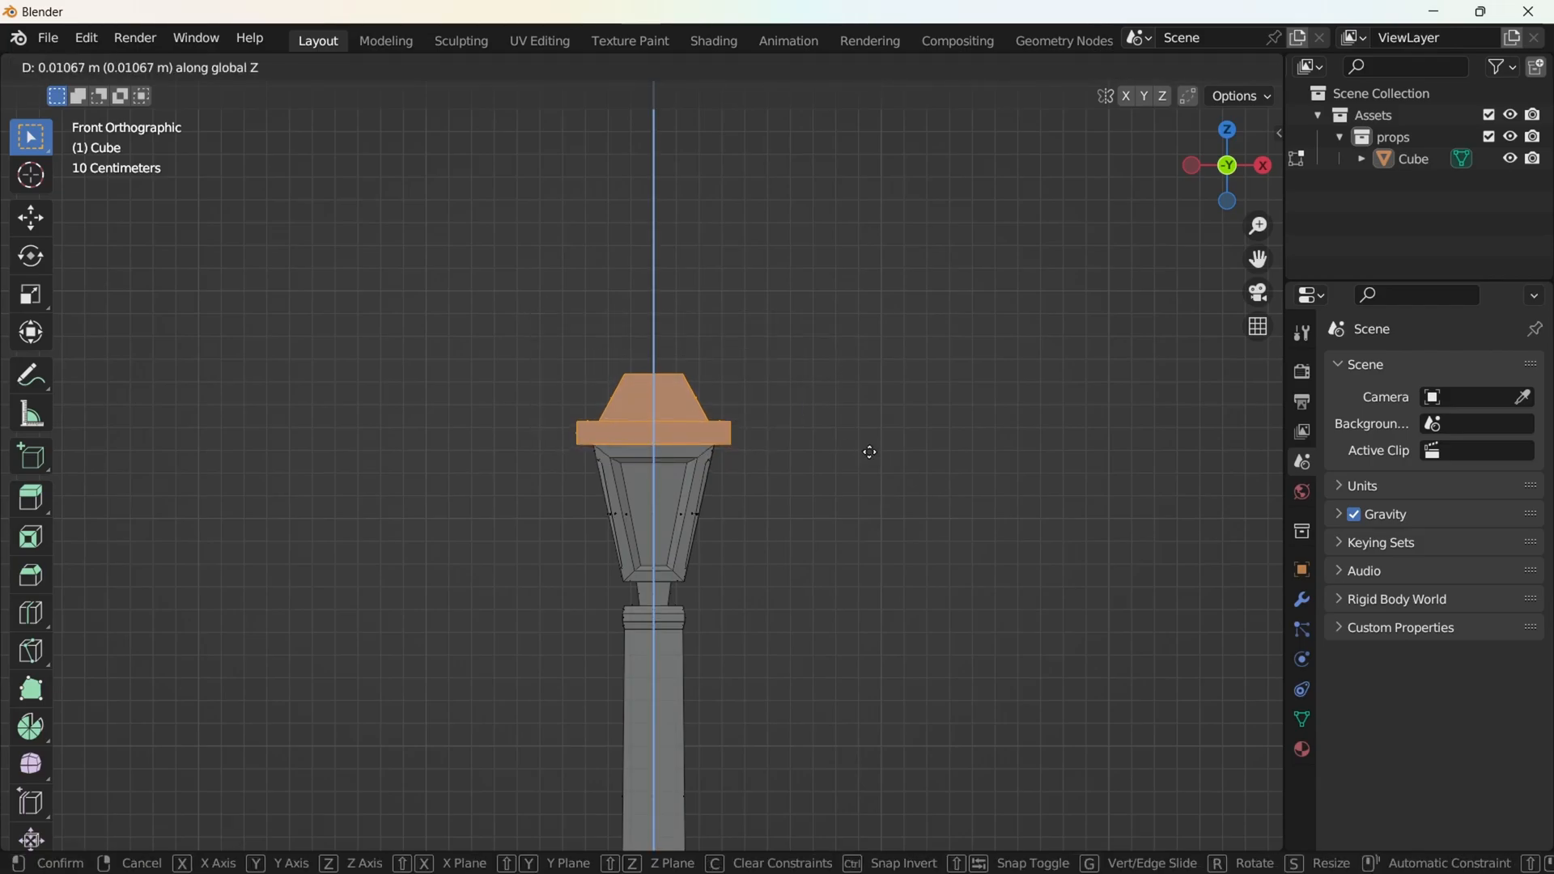
left_click(871, 454)
Scale the roof's top face to about 0.97 and return to Object Mode with the lamp post deselected
left_click_drag(544, 321, 765, 411)
left_click_drag(597, 334, 755, 381)
key("s")
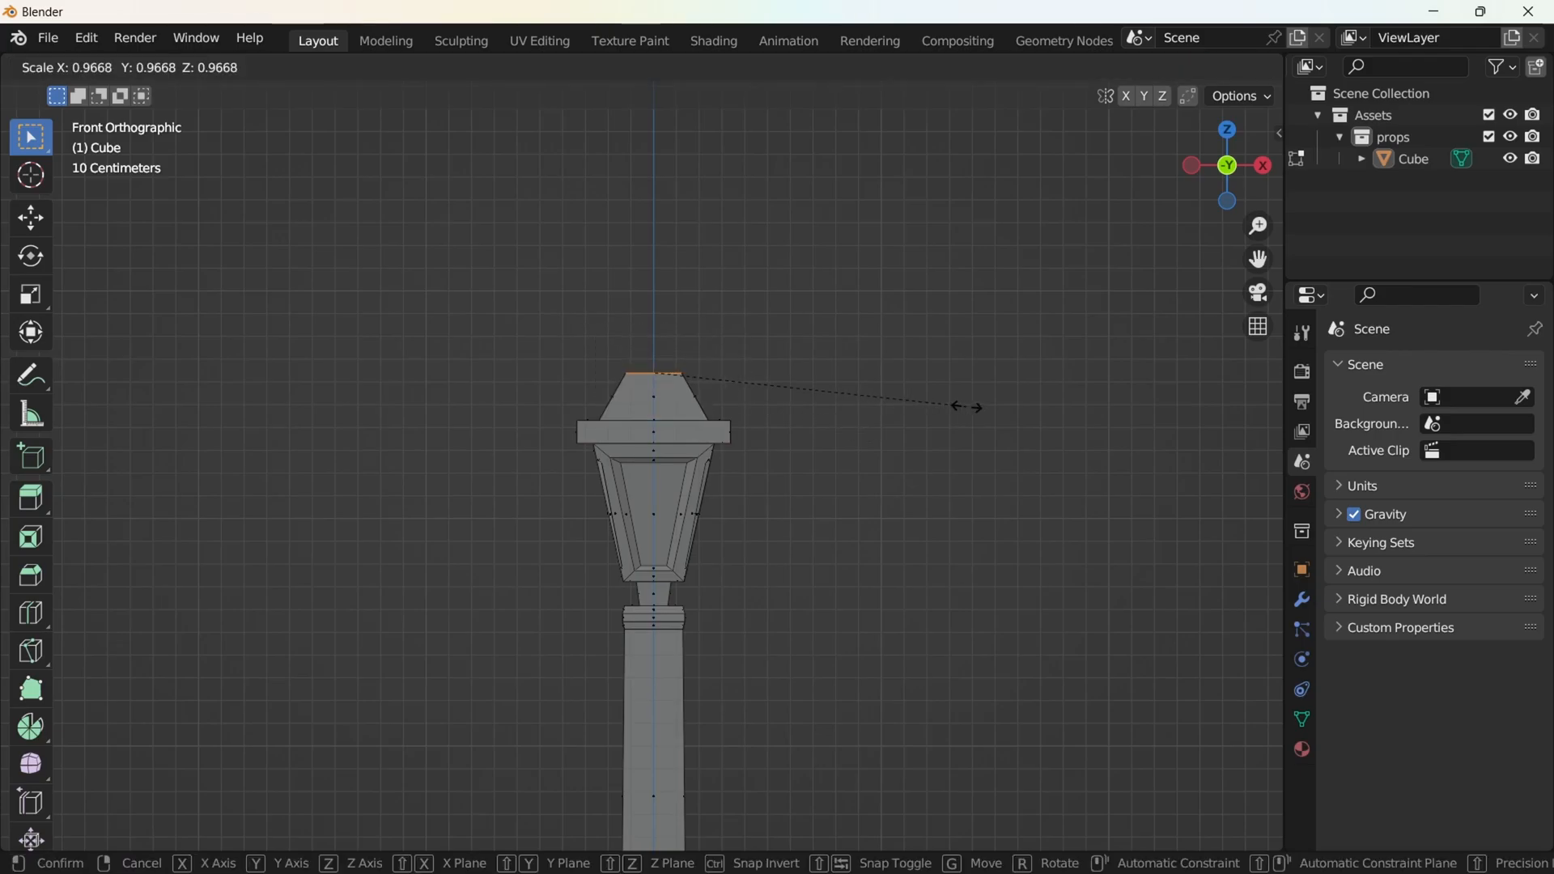
left_click(964, 409)
scroll(935, 453, "down", 5)
middle_click_drag(861, 540, 818, 469, "shift")
key("Tab")
left_click(833, 417)
Save the file as ASSETS.blend in C:\Blender_files\blendfiles
key("ctrl+s")
left_click(931, 413)
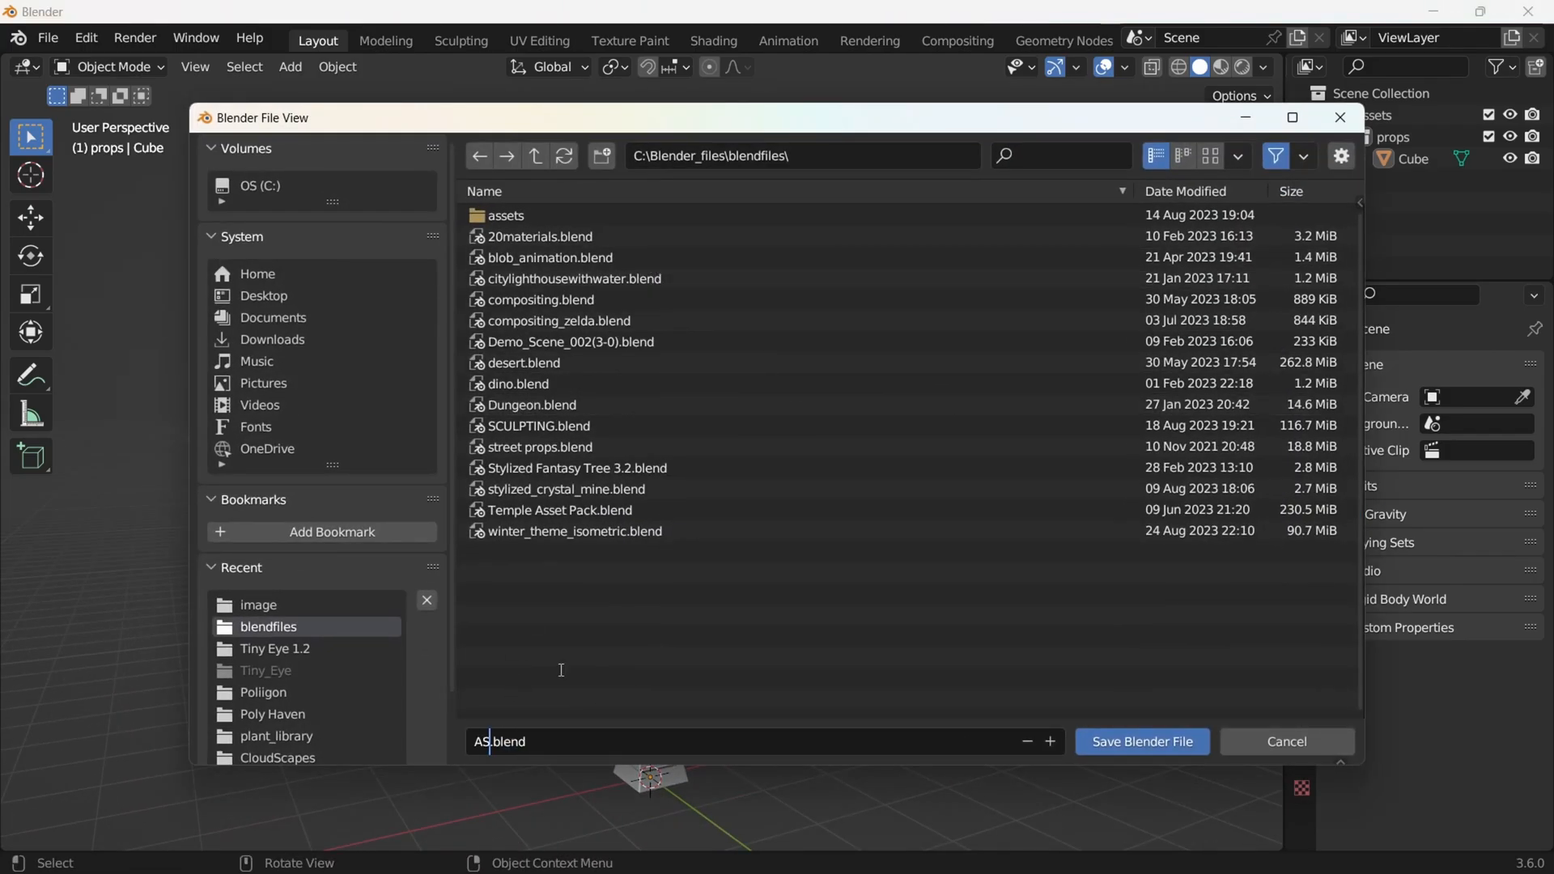
key("BackSpace")
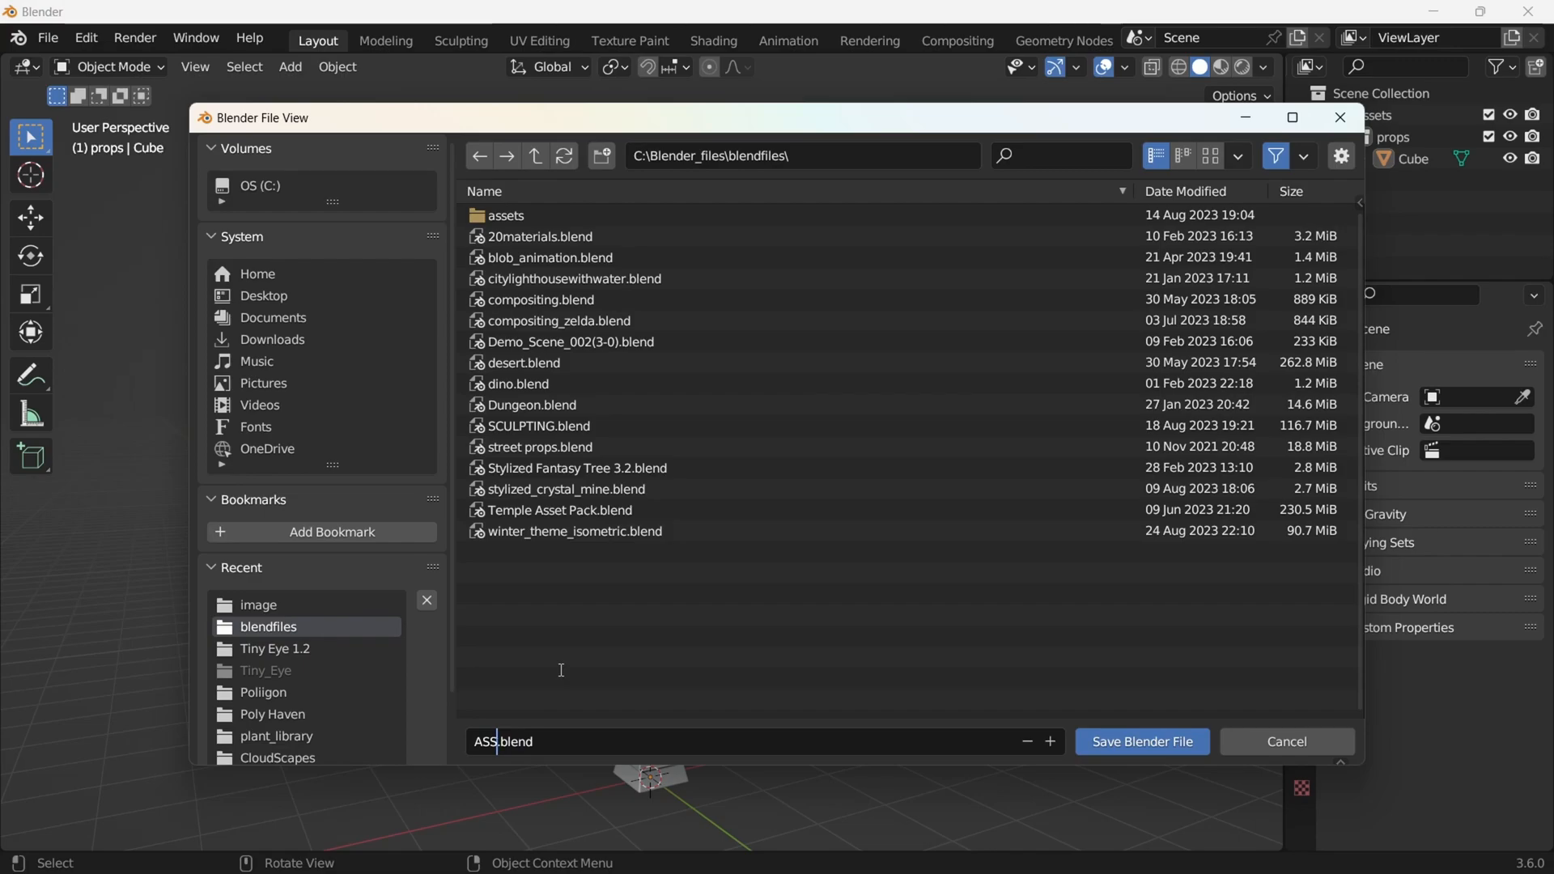
left_click(1180, 745)
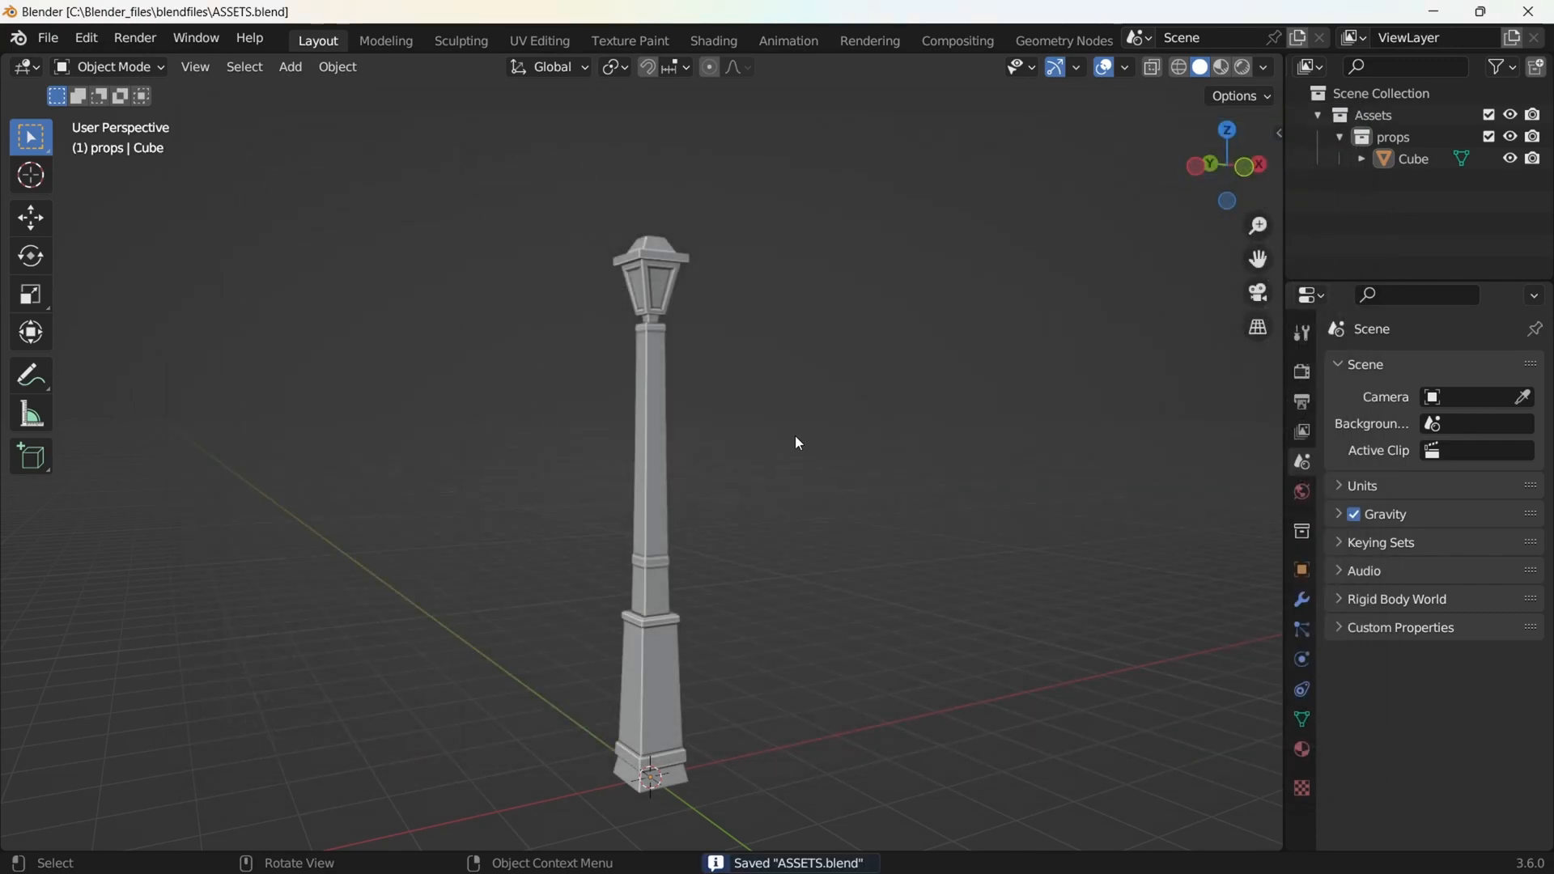
Examine the finished lamp post up close from several angles, from the lantern down to the base
middle_click_drag(801, 445, 658, 392)
scroll(823, 337, "up", 5)
scroll(732, 564, "down", 5)
middle_click_drag(731, 564, 717, 420, "shift")
middle_click_drag(732, 526, 797, 520)
middle_click_drag(773, 603, 731, 373, "shift")
scroll(779, 512, "up", 4)
scroll(727, 453, "down", 3)
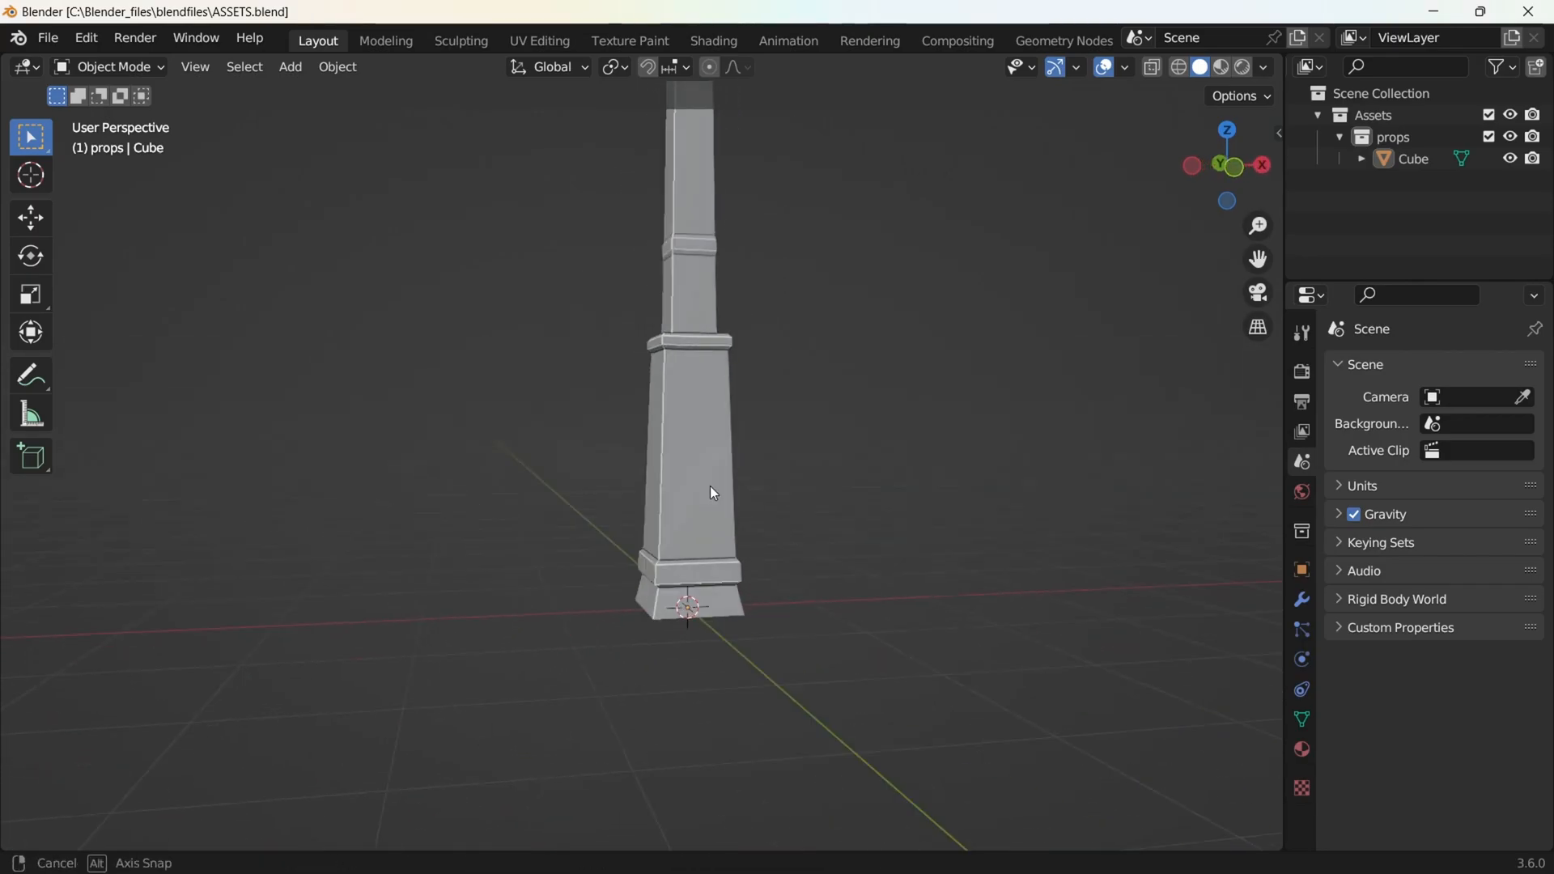
In the Shading workspace, add a second material slot to the lamp post with a new material named city_emit
left_click(1028, 854)
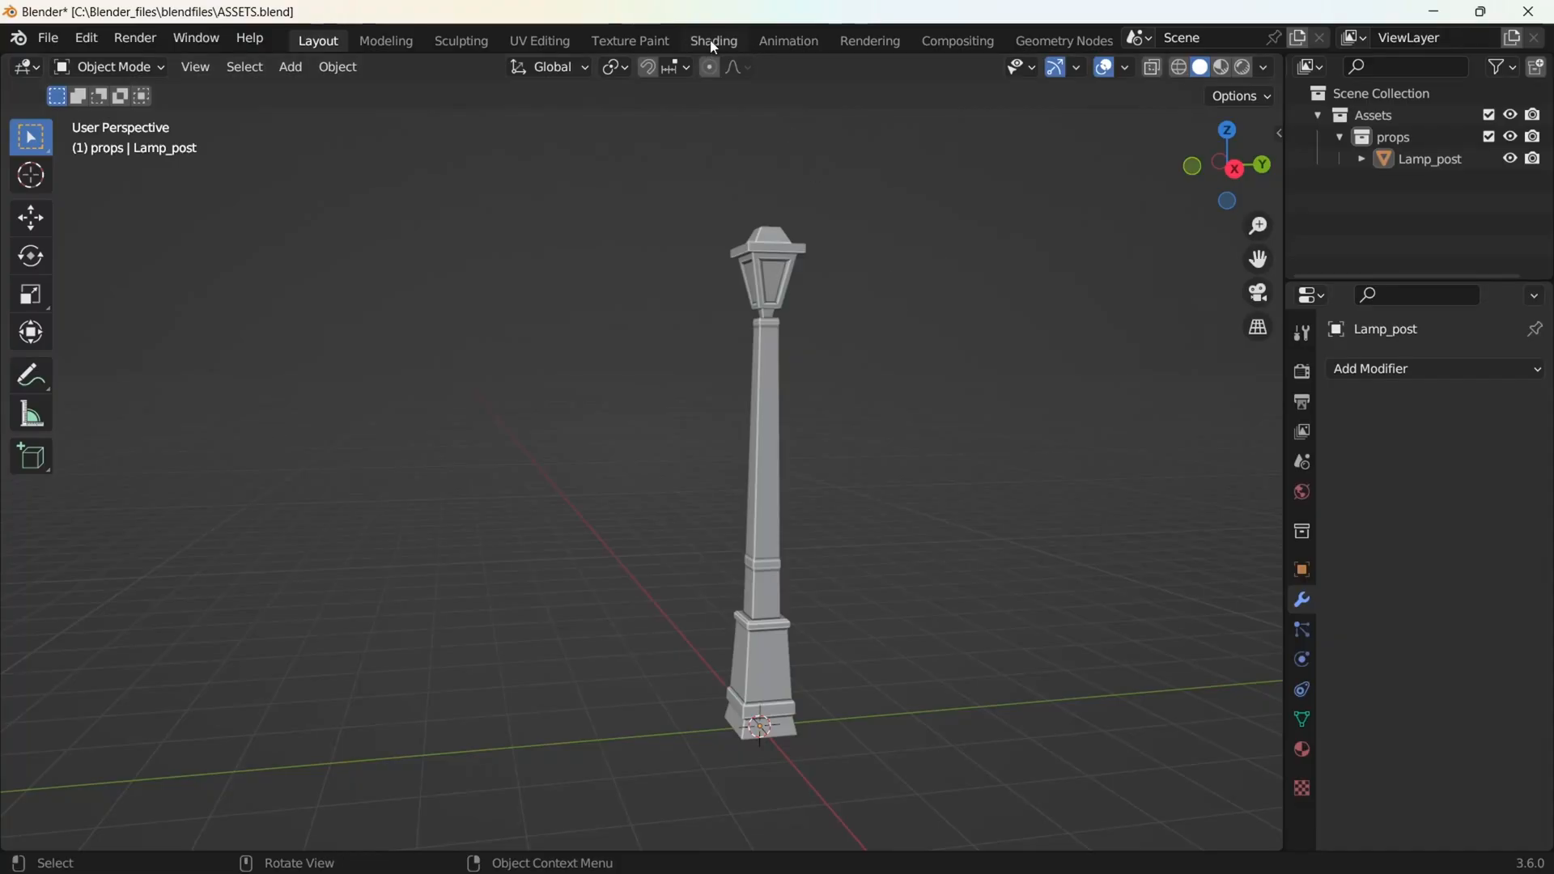
left_click(716, 42)
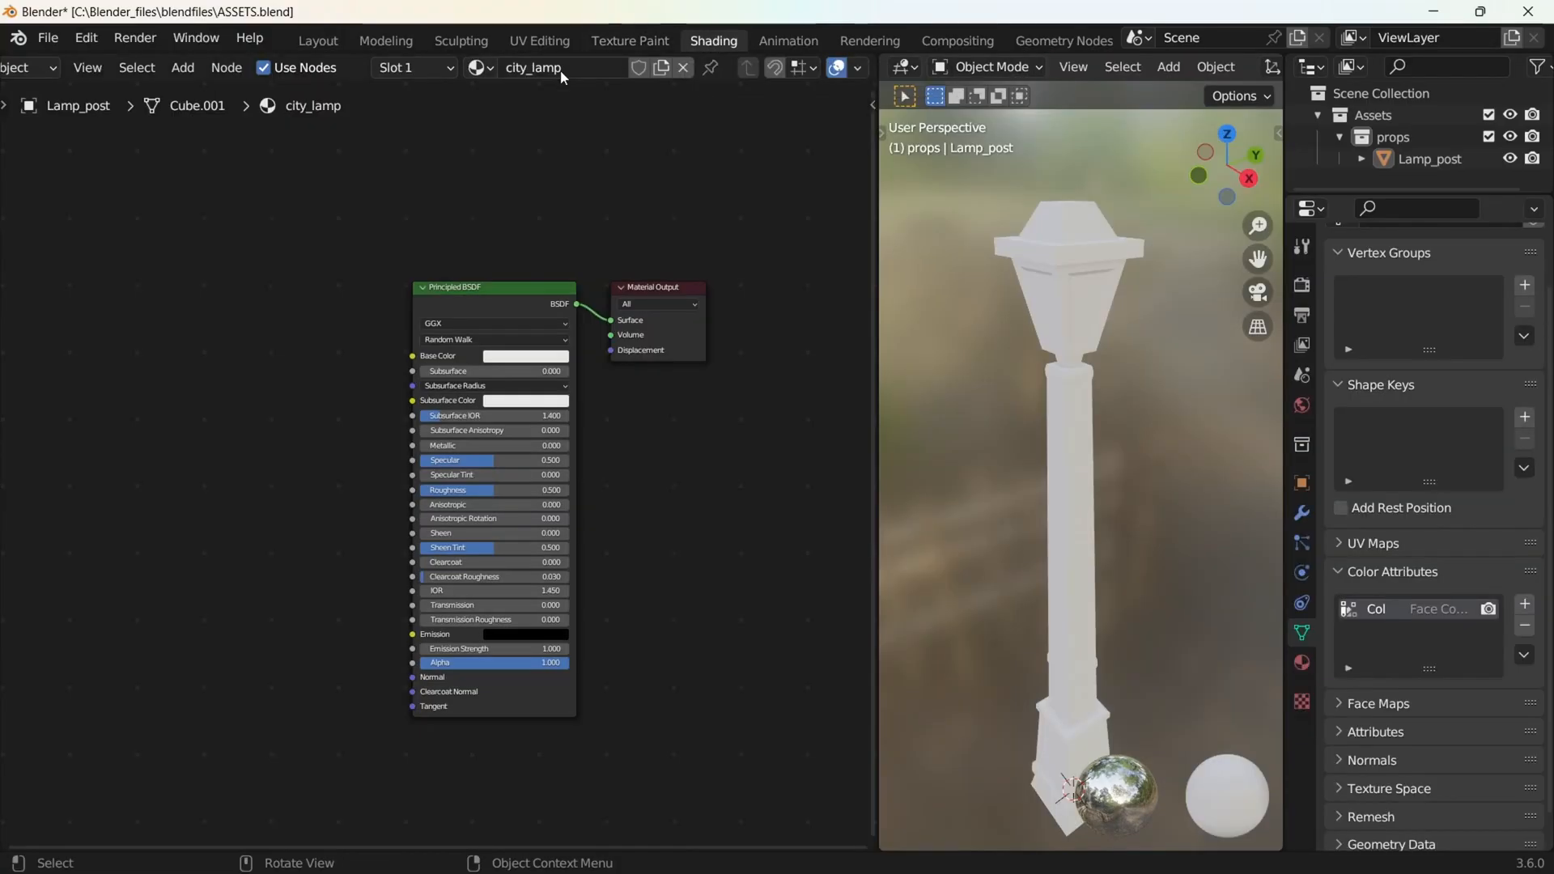
left_click(429, 63)
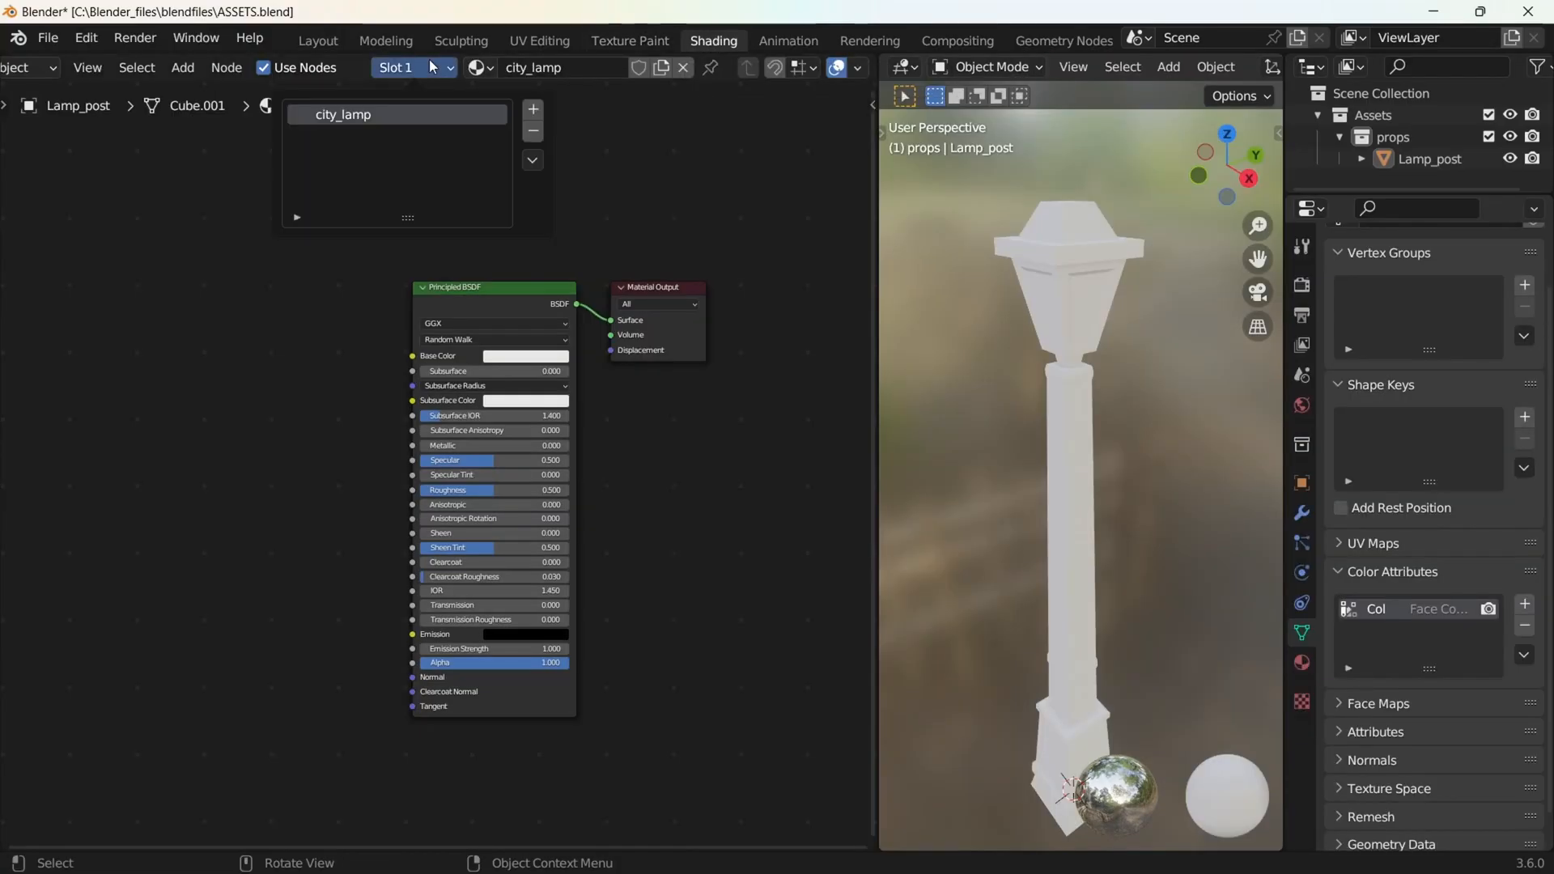
left_click(534, 111)
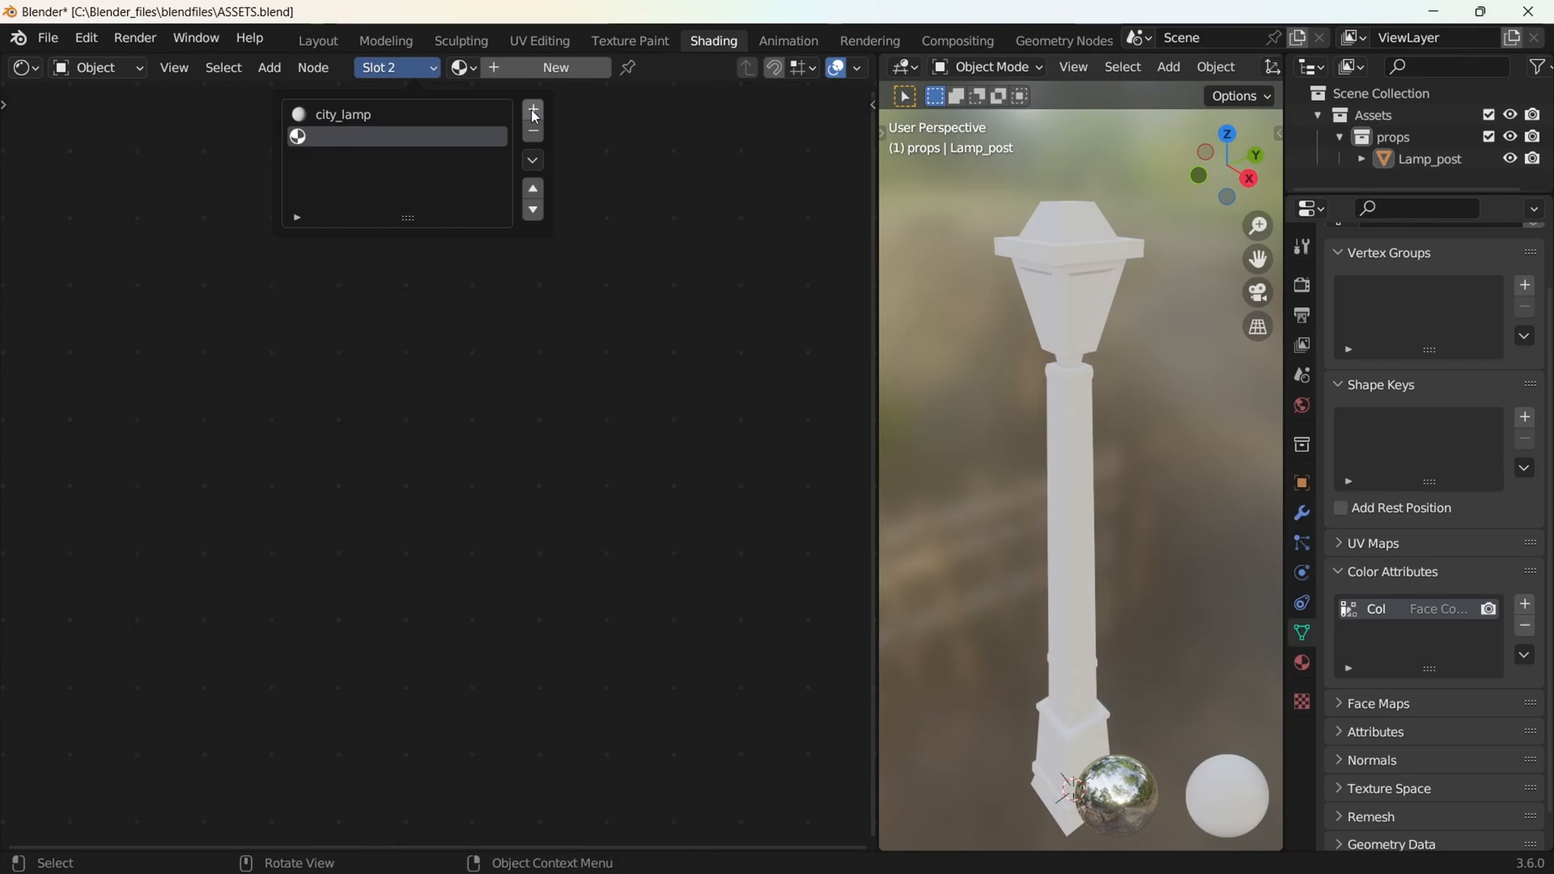
left_click(556, 68)
left_click(617, 68)
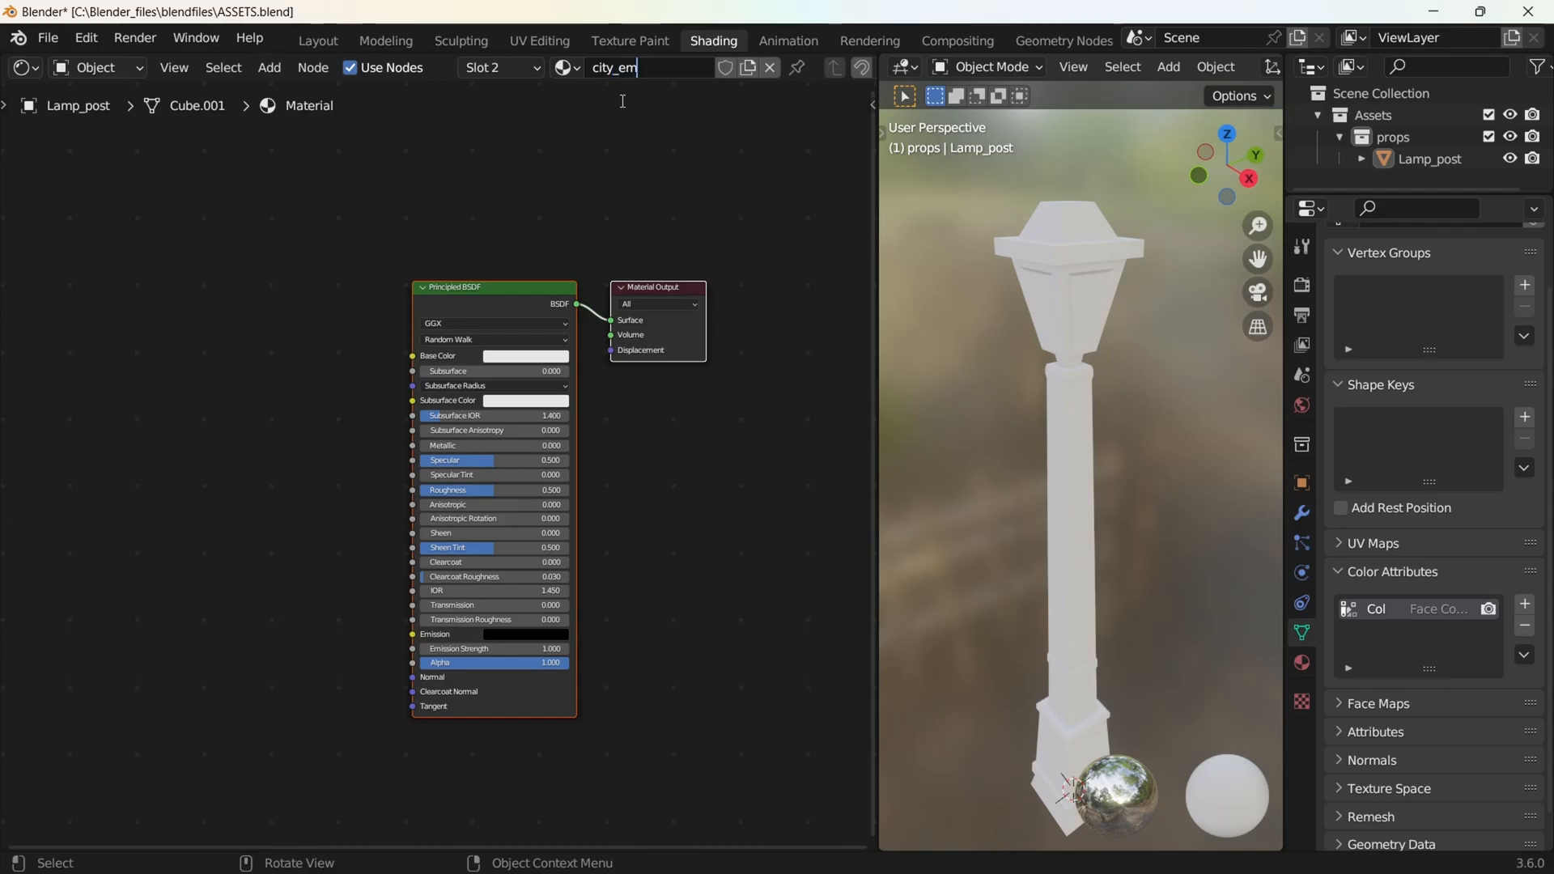
type("city_emit")
key("Return")
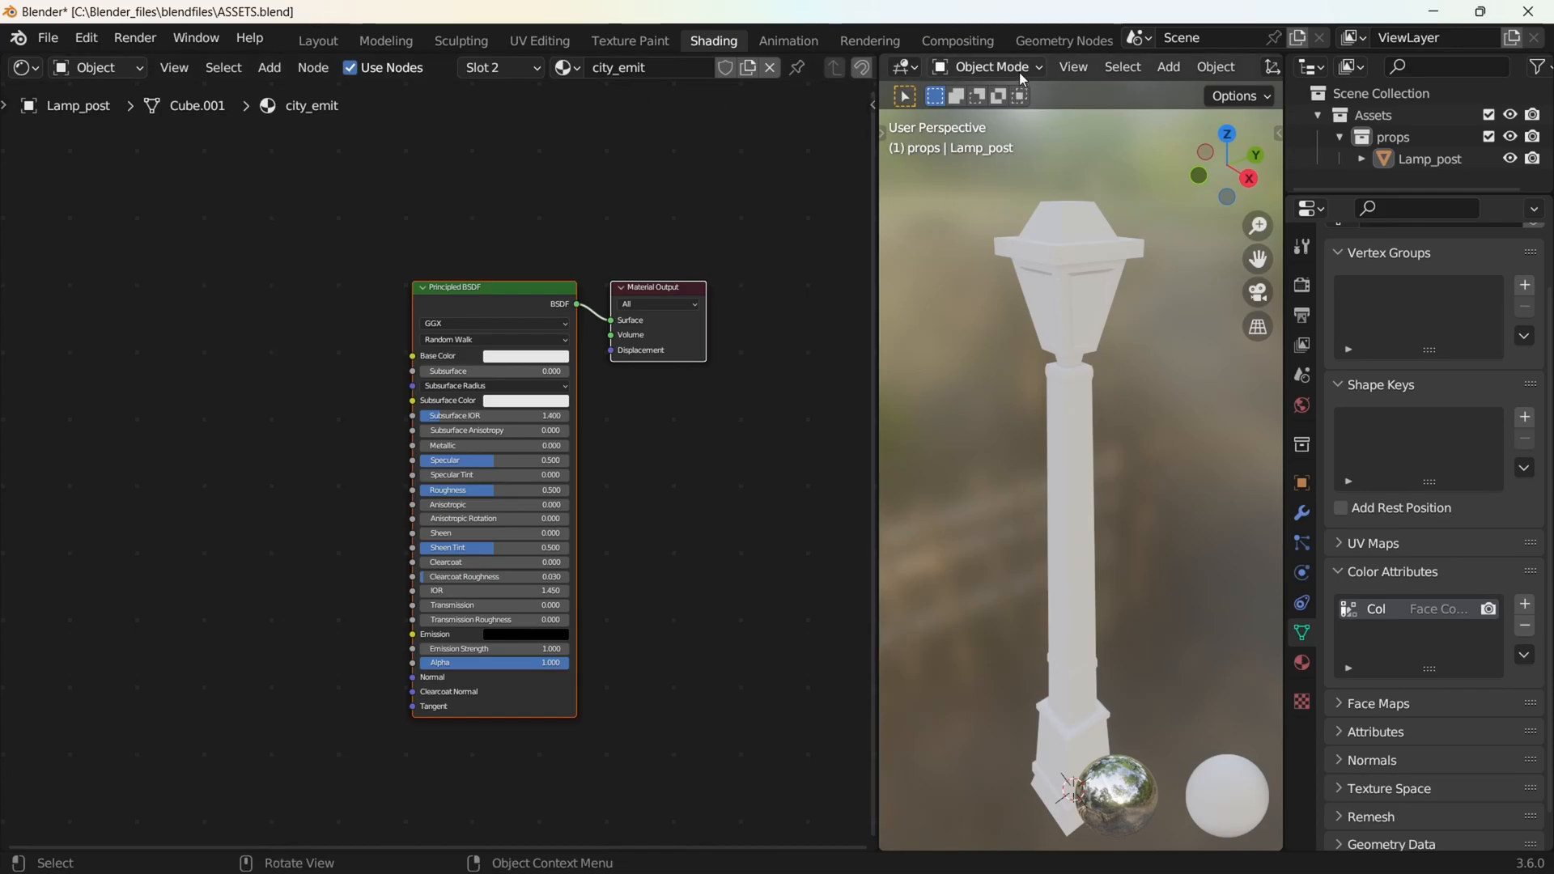
Put the lamp post in Edit Mode and select the recessed pane faces on all sides of the lantern
left_click(1062, 295)
left_click(995, 70)
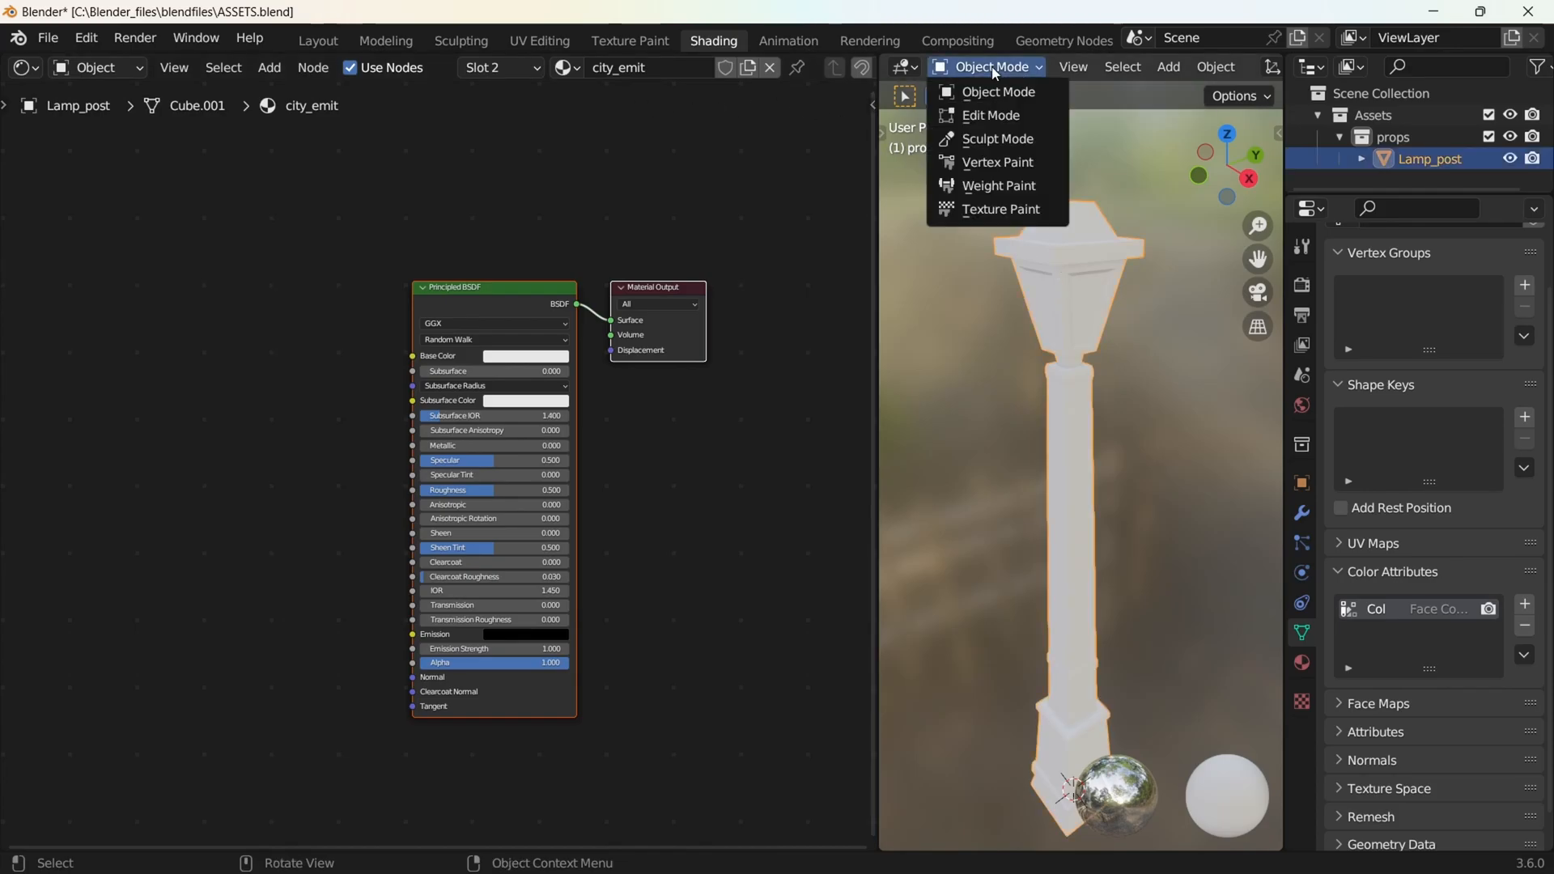
left_click(989, 116)
left_click(1095, 302)
mouse_move(1121, 293)
middle_mouse_down()
mouse_move(974, 271)
mouse_move(1172, 297)
mouse_move(971, 286)
mouse_move(1125, 299)
middle_mouse_up()
left_click(1134, 292, "shift")
left_click(1143, 300, "shift")
middle_click_drag(1126, 299, 975, 293)
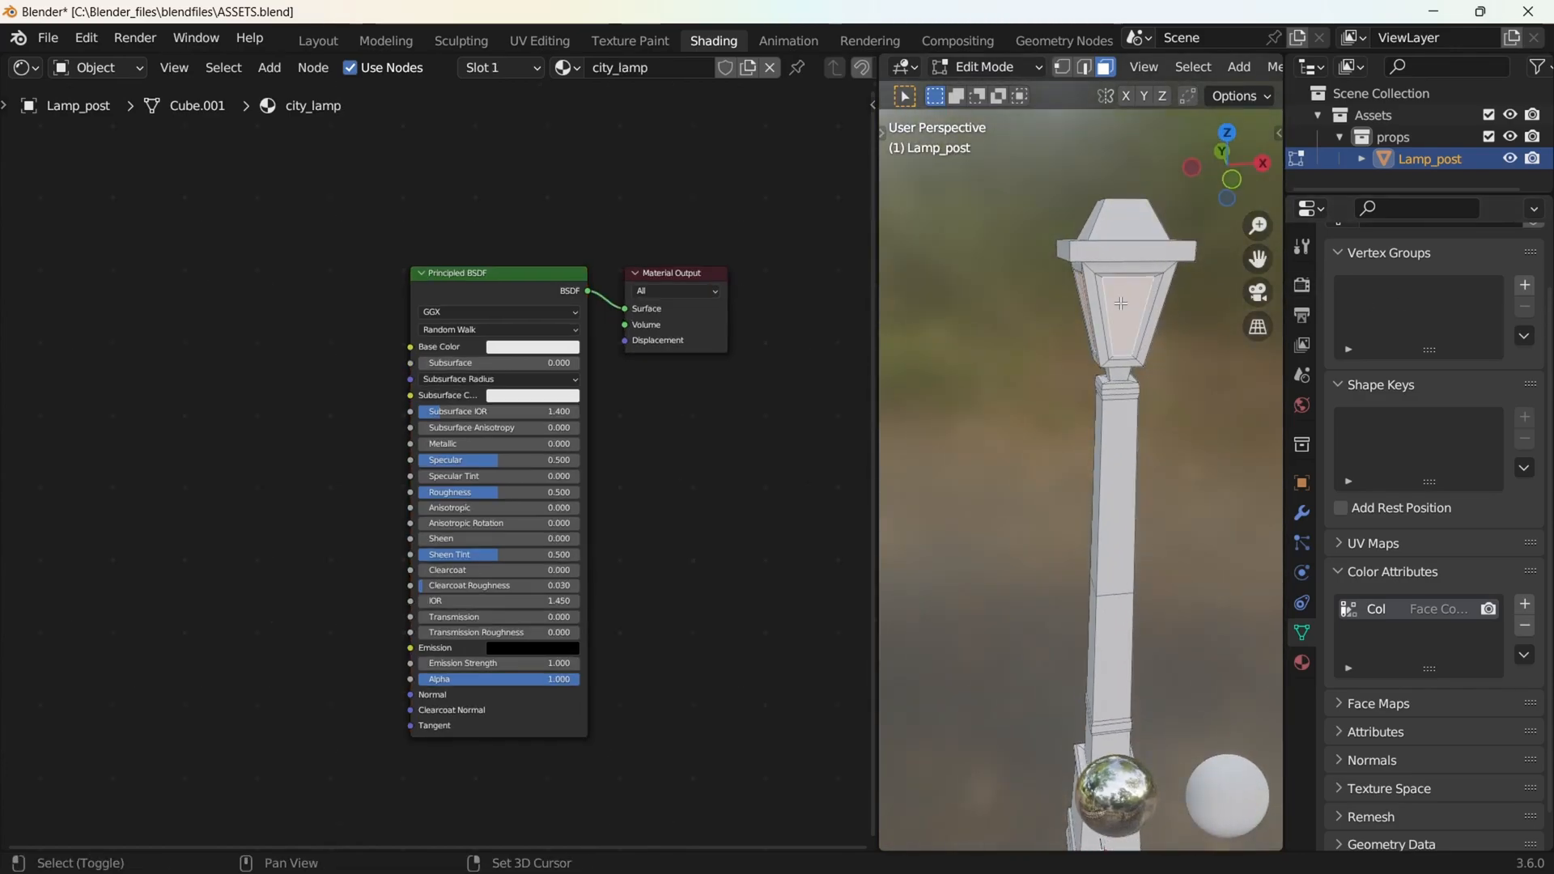
middle_click_drag(1121, 304, 1044, 309)
Assign the city_emit material to the selected lantern panes and return to Object Mode
left_click(501, 68)
left_click(428, 136)
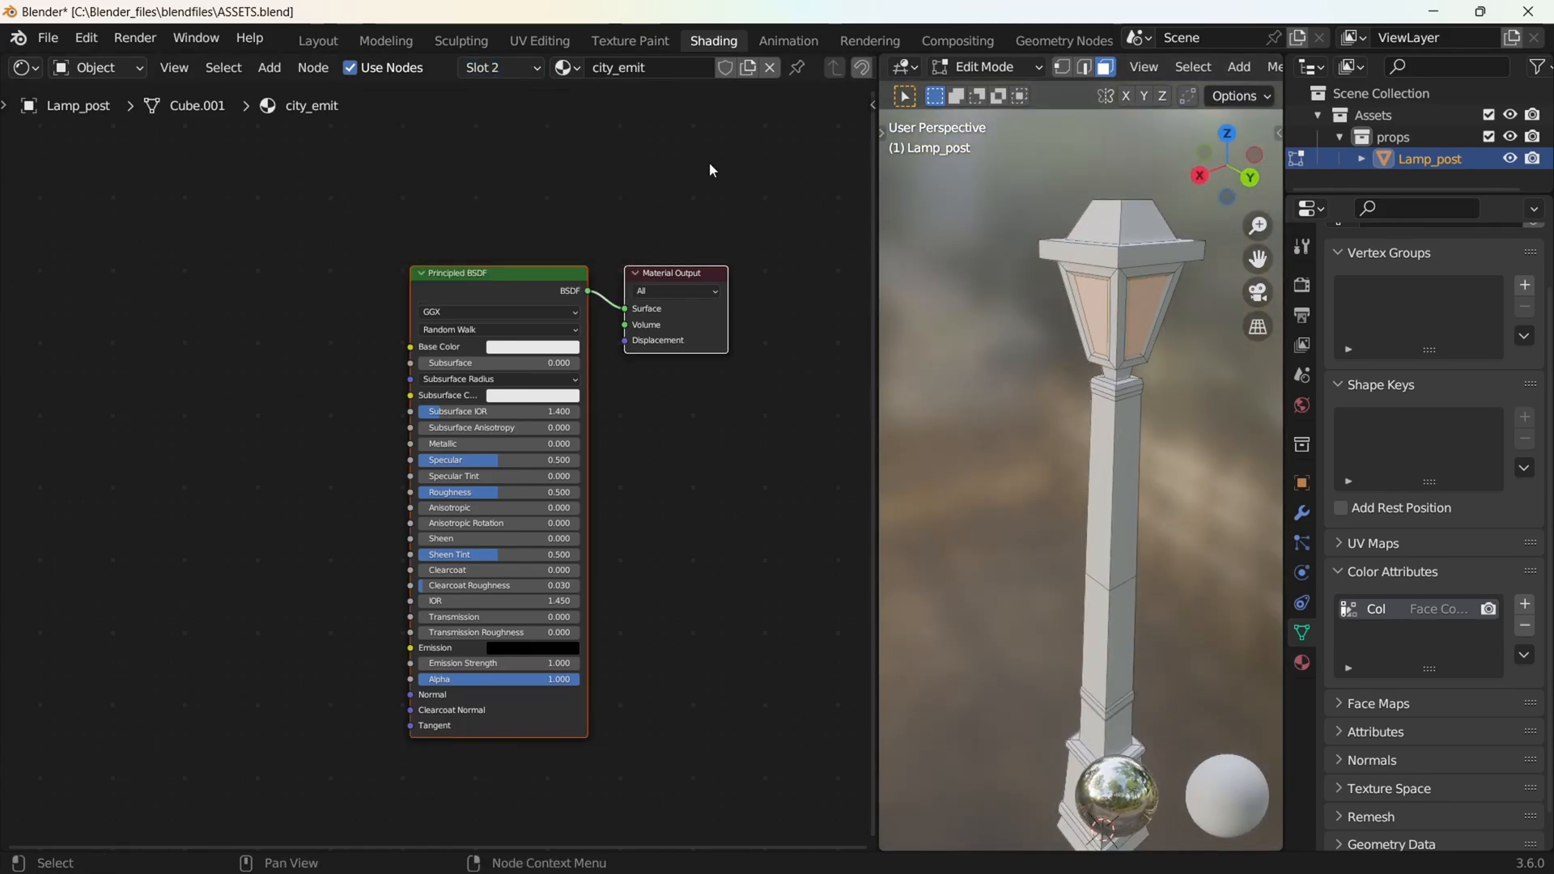
left_click(995, 70)
left_click(1004, 90)
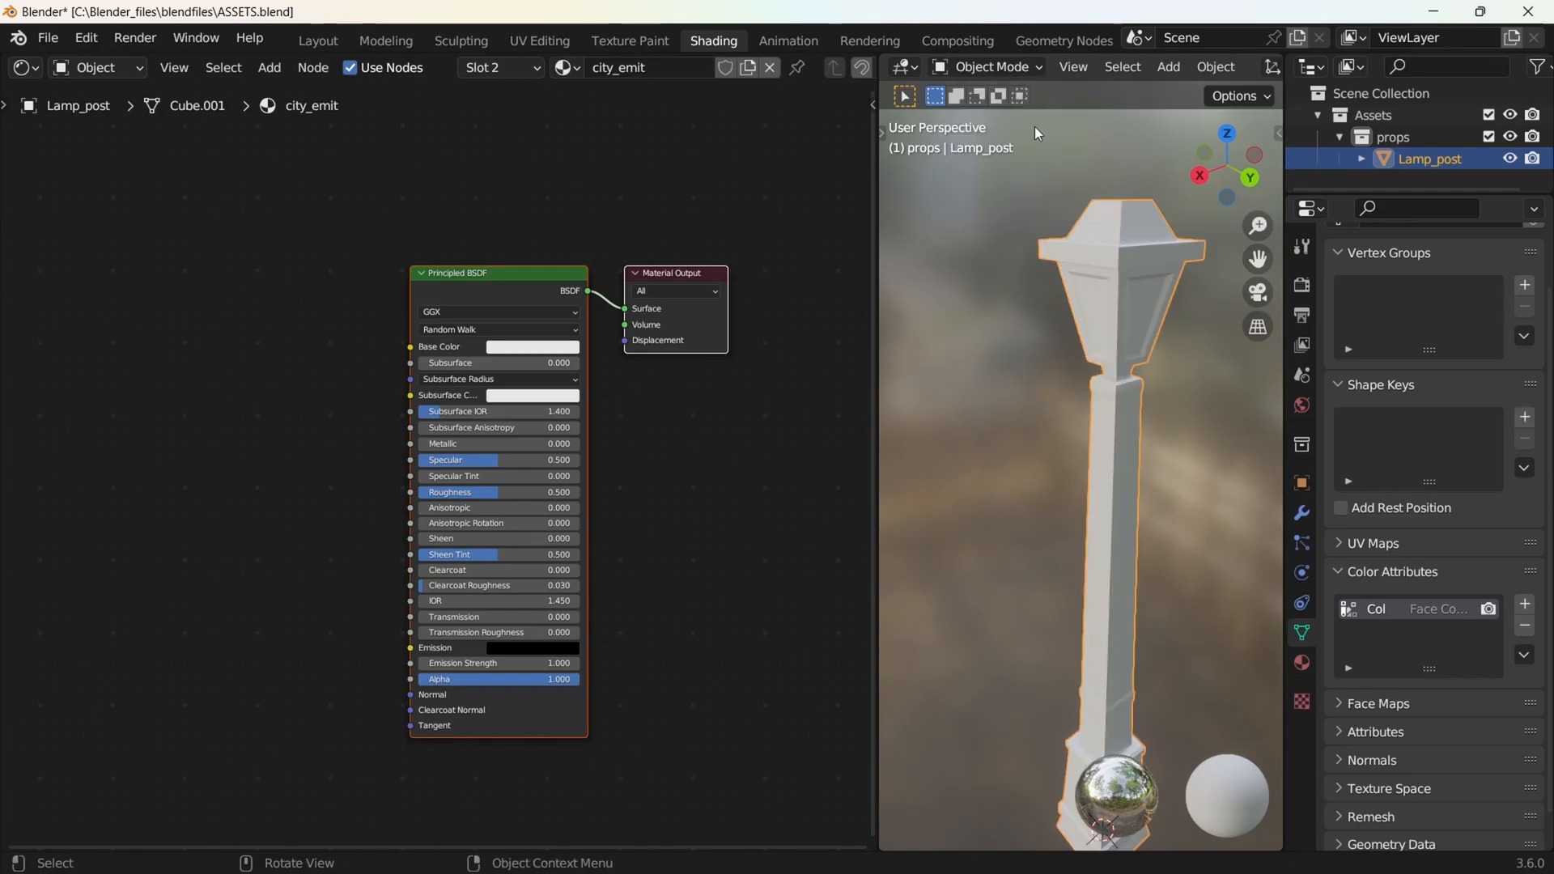
Make the city_lamp material slot active and switch the lamp post to Vertex Paint mode
left_click(997, 70)
left_click(506, 66)
left_click(495, 117)
left_click(992, 68)
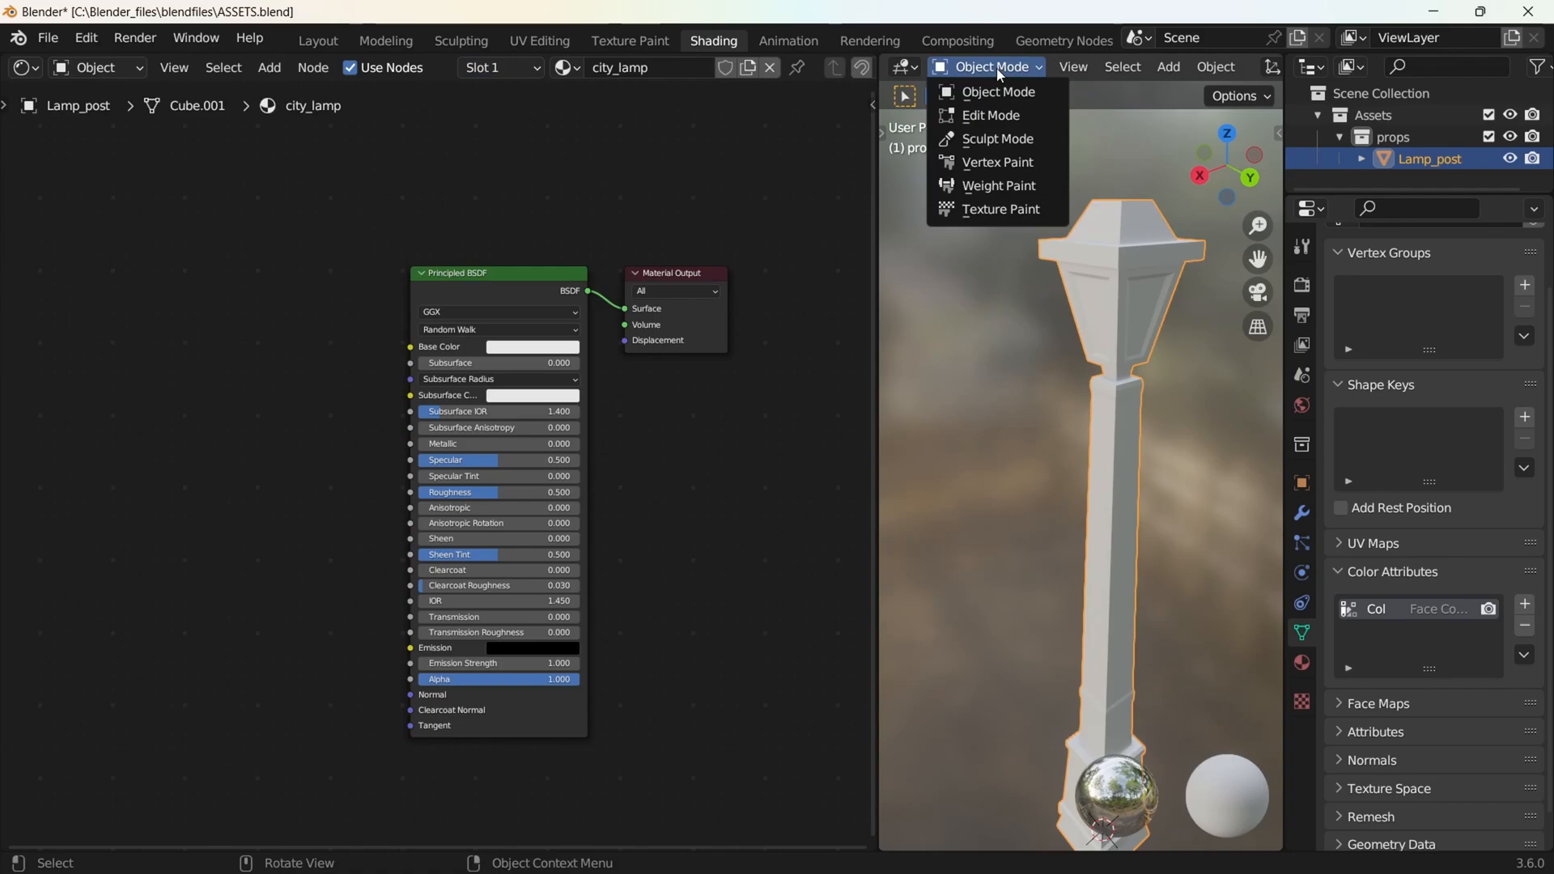
left_click(1013, 173)
middle_click_drag(1121, 332, 1044, 328, "shift")
Add a Color Attribute node using the Col attribute and connect its Color output to the Principled BSDF's Base Color
key("shift+a")
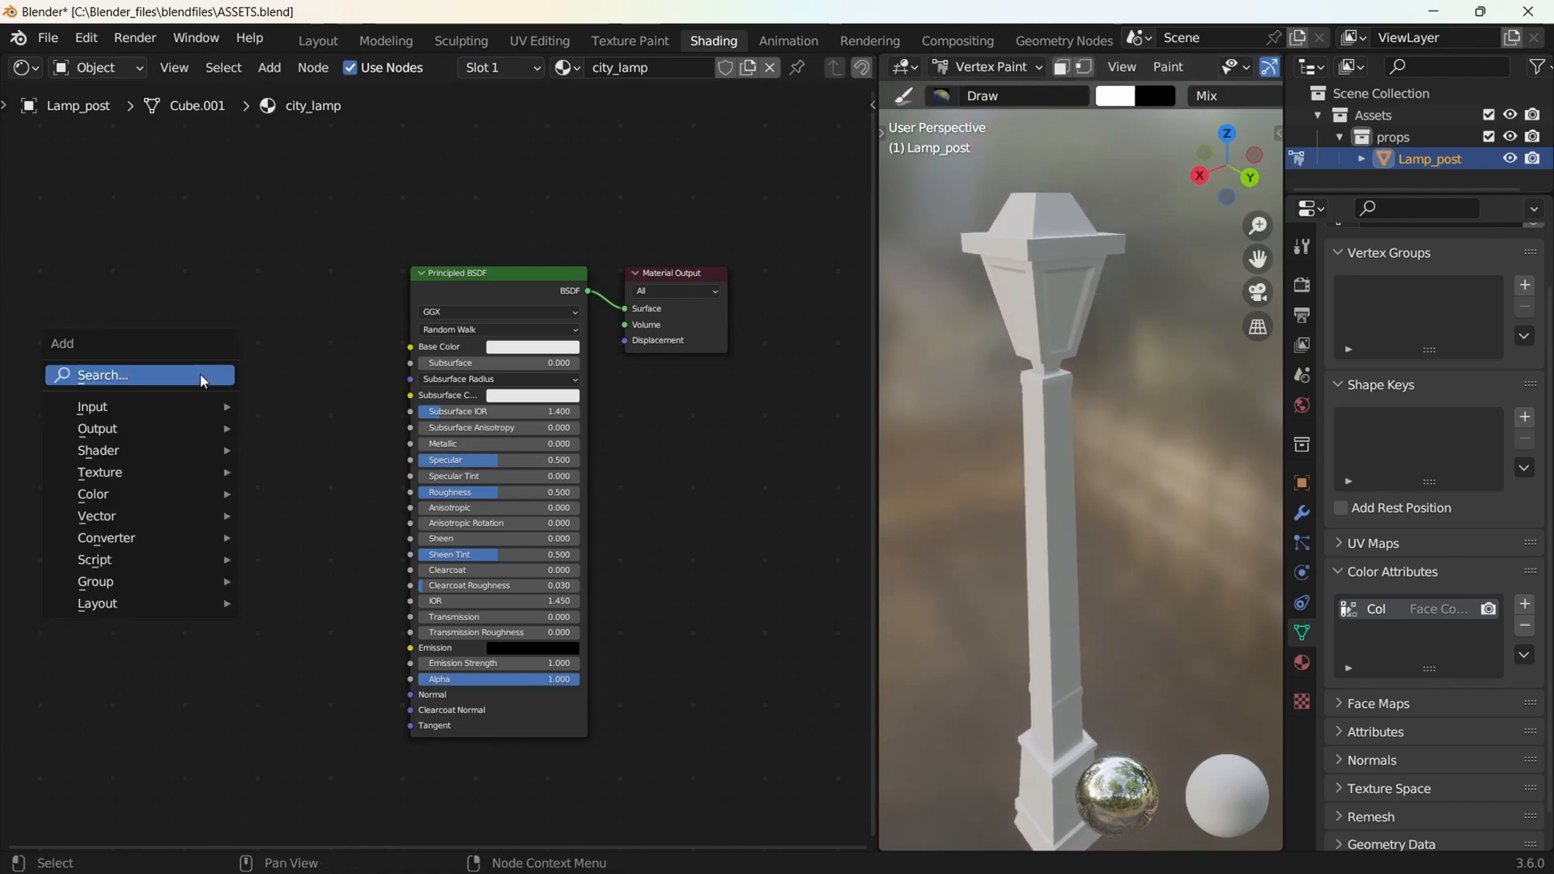
left_click(202, 374)
type("att")
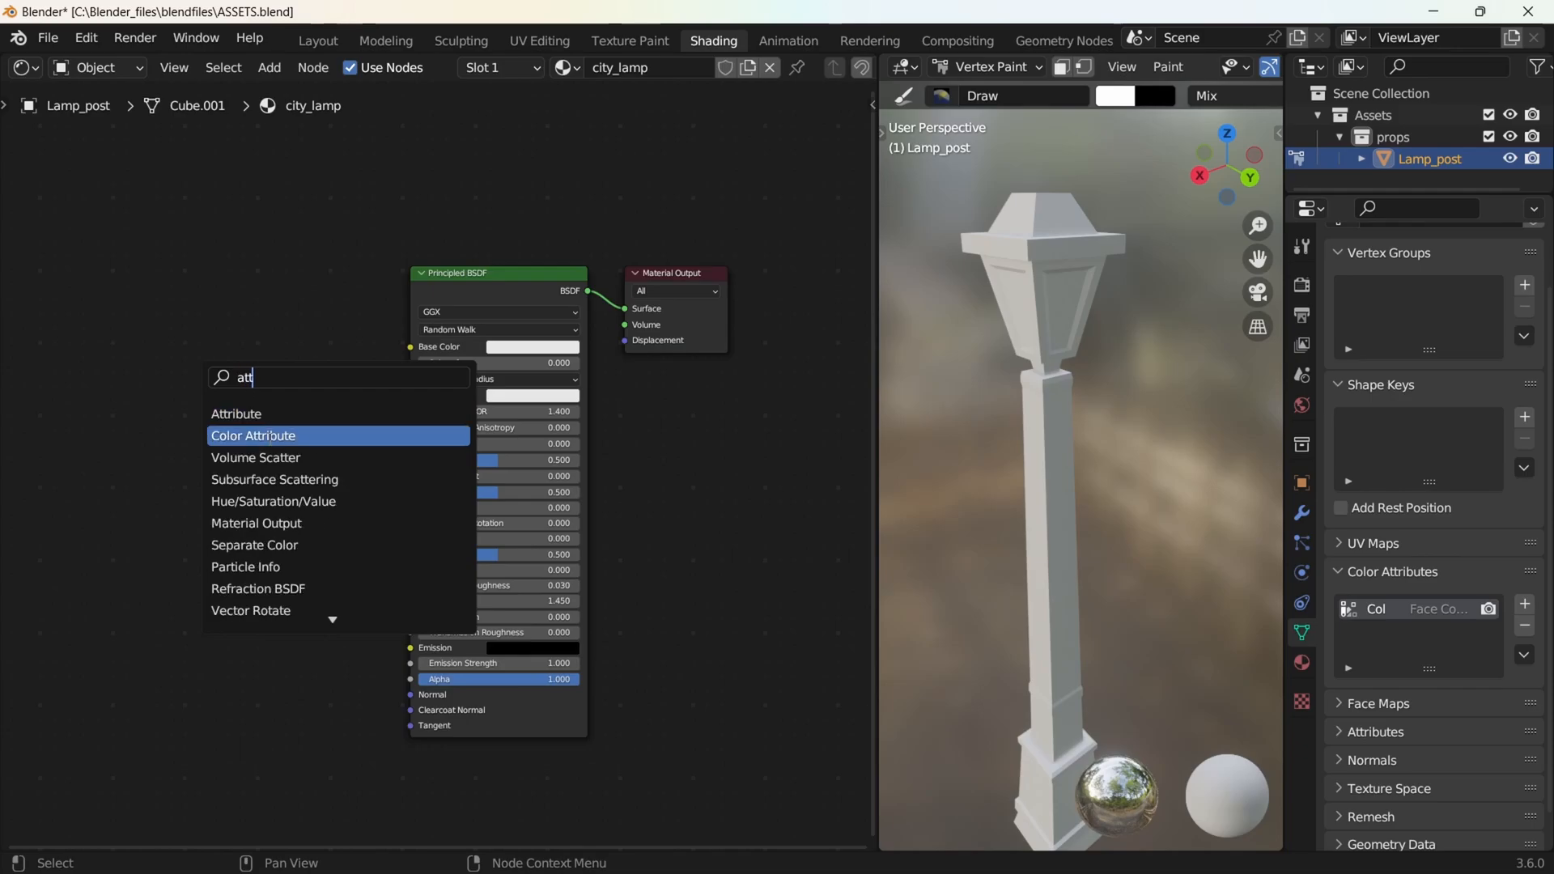
left_click(260, 438)
left_click(253, 375)
left_click_drag(288, 321, 399, 345)
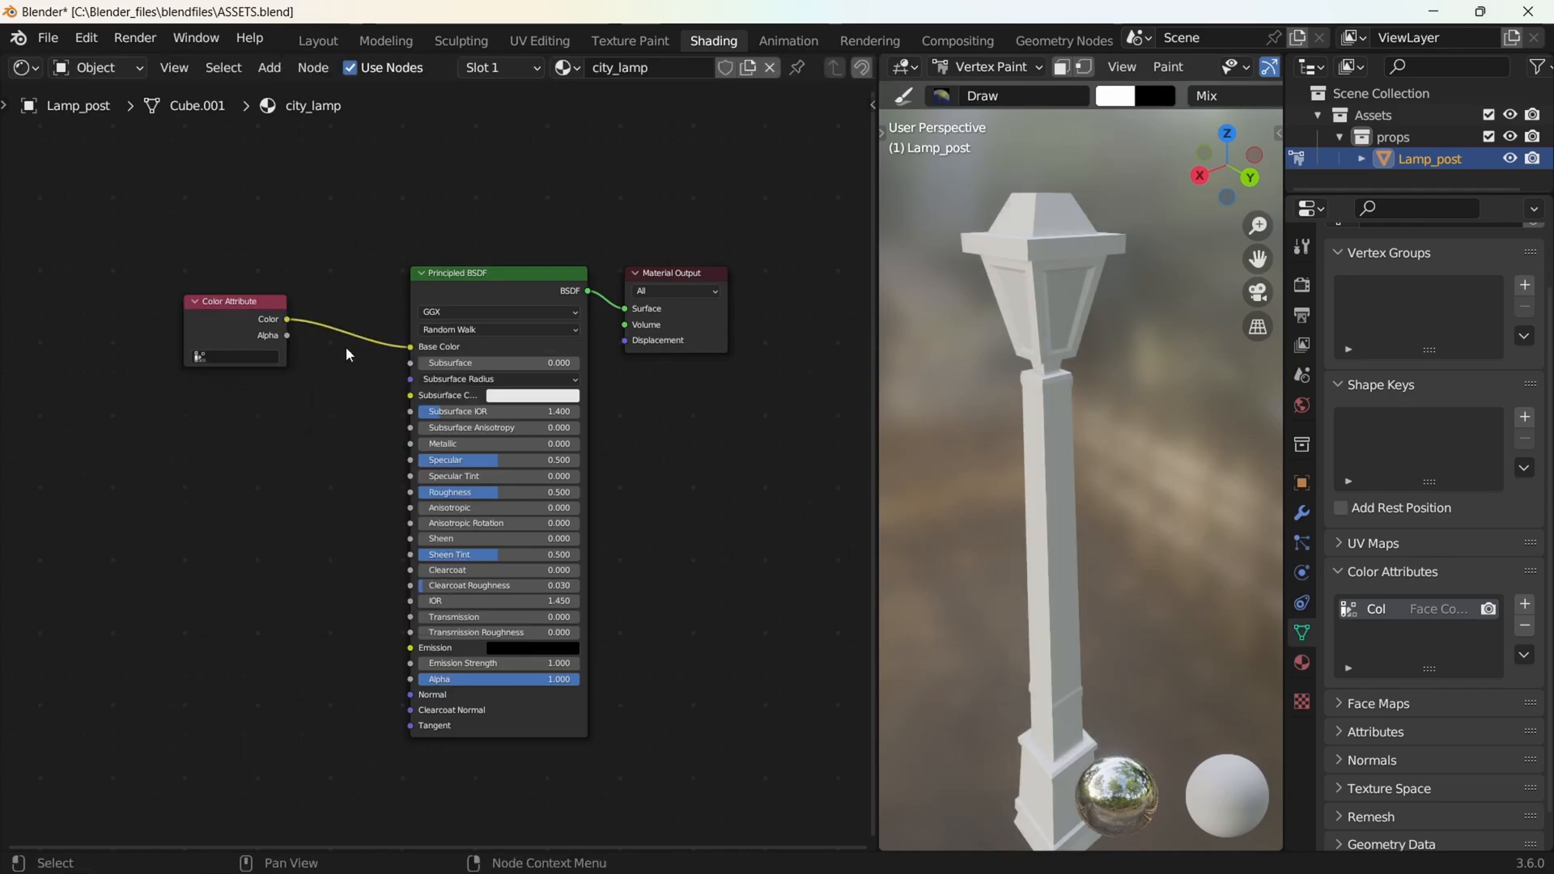
left_click_drag(233, 305, 243, 266)
Set the paint colour to a dark grey with a value of about 0.099 and fill the lamp post's vertex colours
middle_click_drag(1116, 422, 1086, 405)
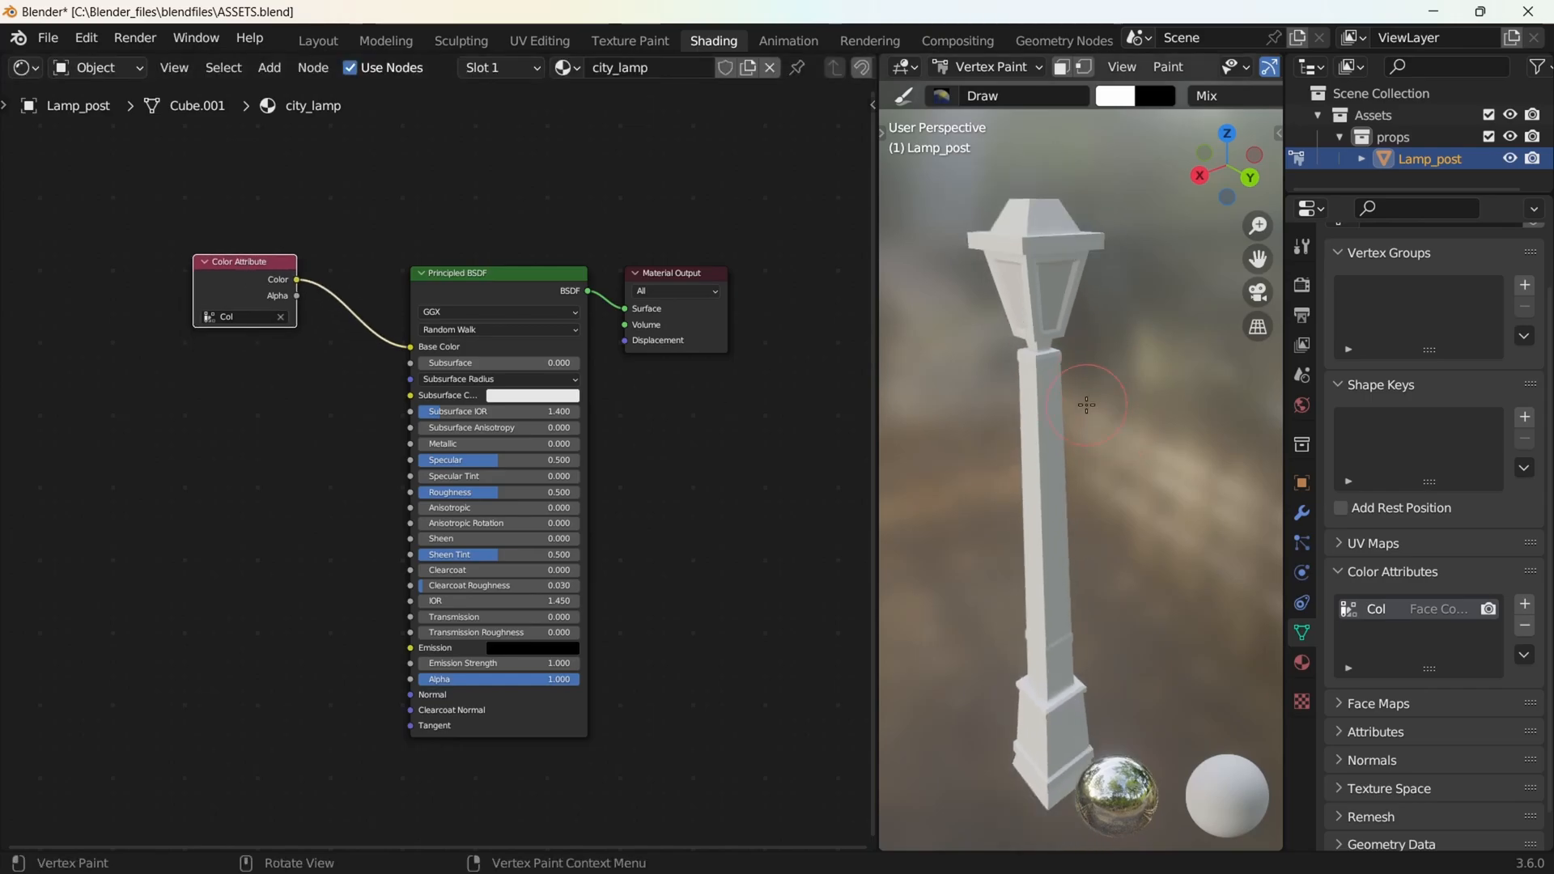
left_click(1127, 102)
left_click(1286, 250)
left_click_drag(1285, 254, 1288, 262)
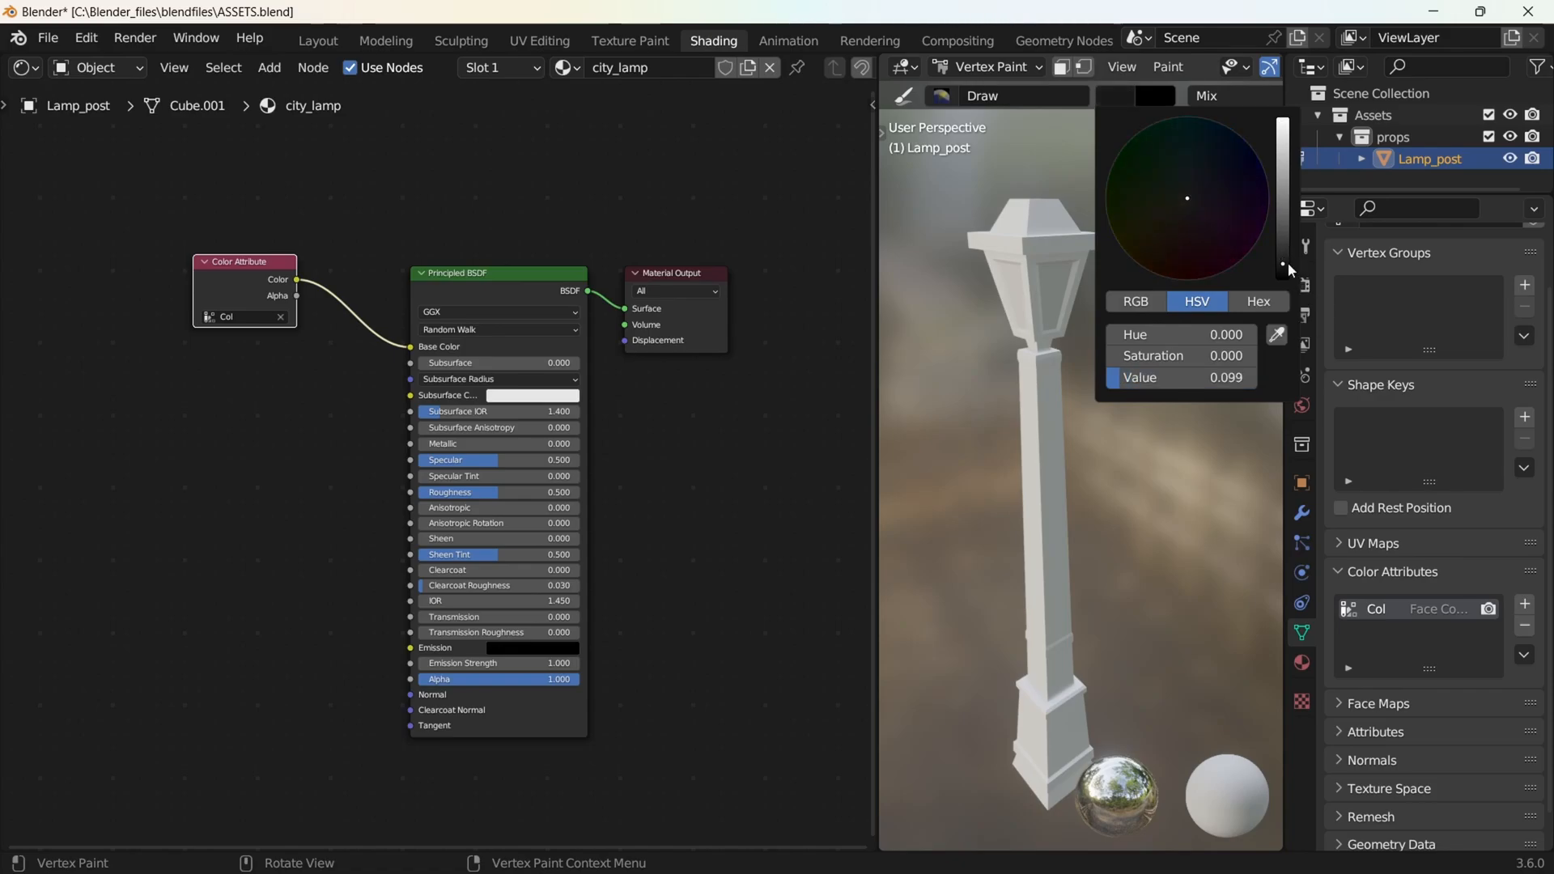
key("shift+k")
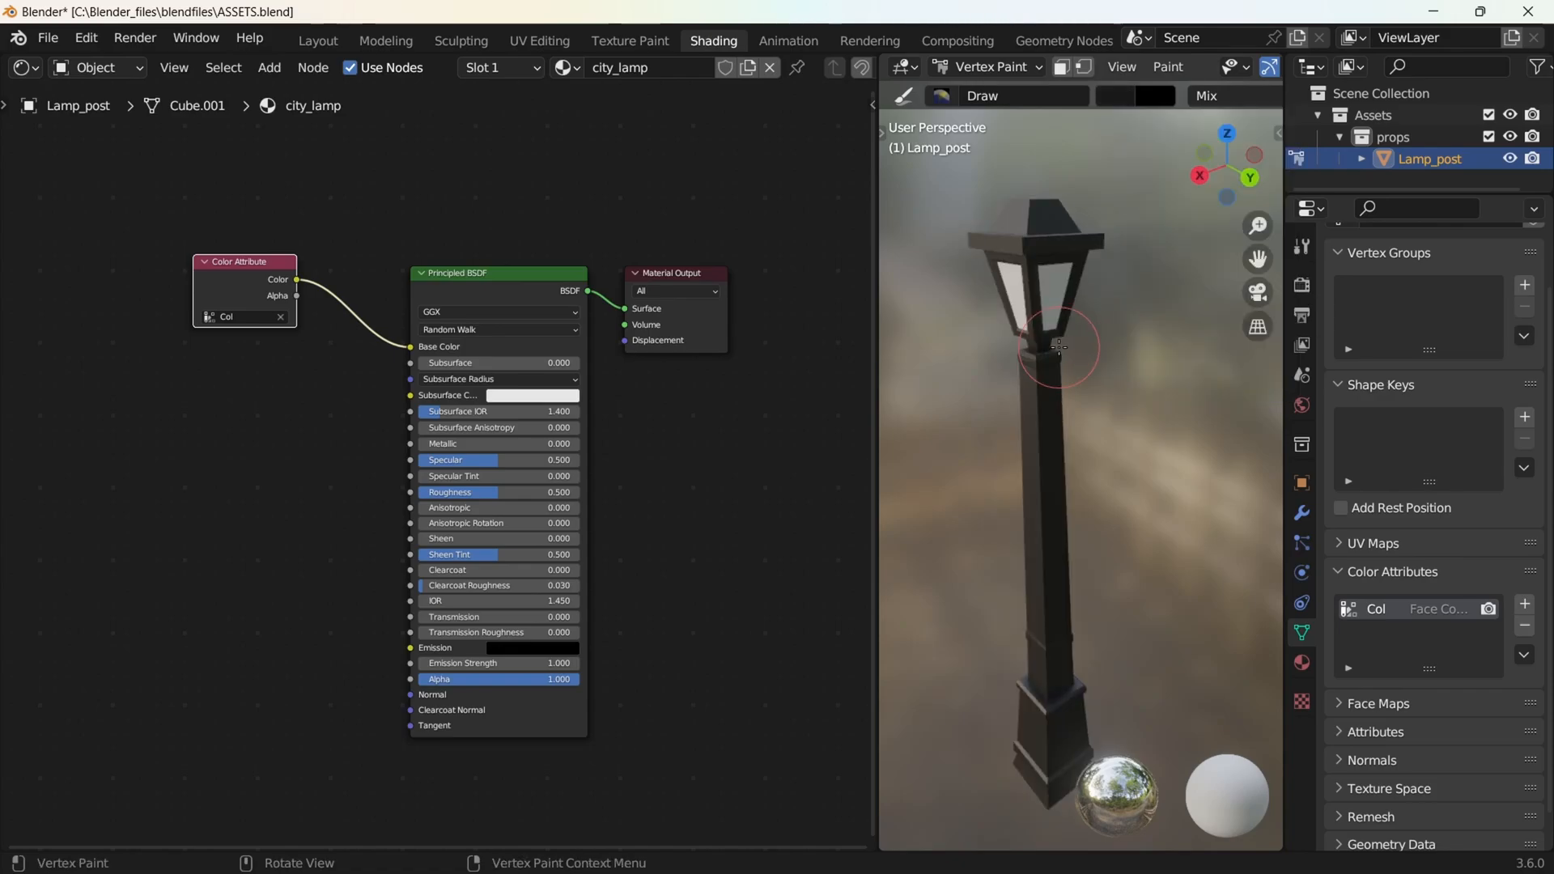
Set the city_lamp shader's Specular to 0.2 and Roughness to 0.1
scroll(520, 431, "up", 4)
left_click(583, 450)
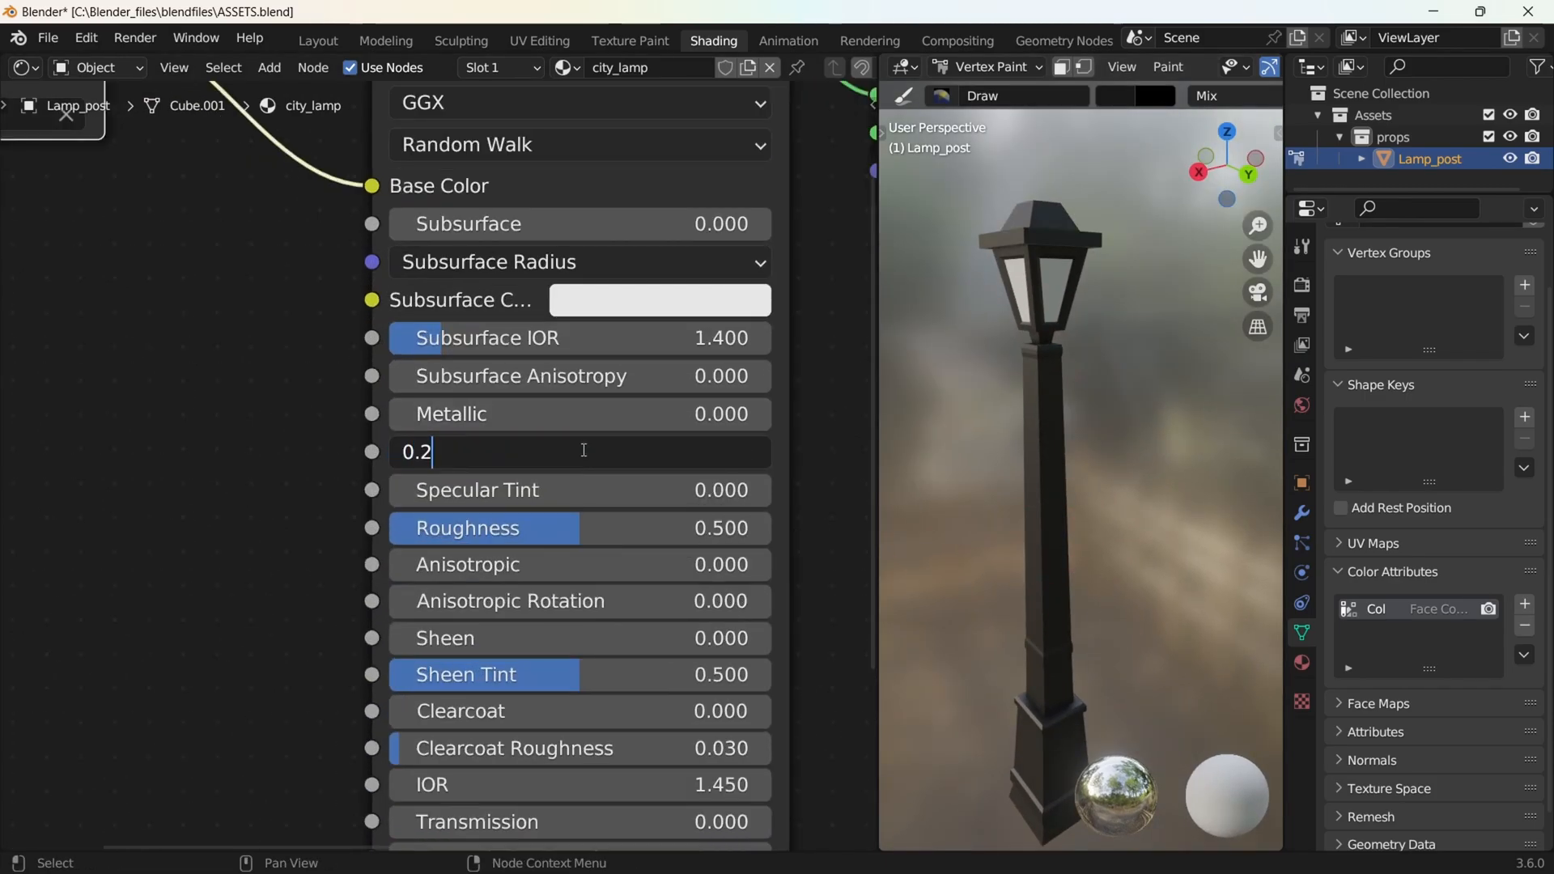
key("Return")
middle_click_drag(1134, 350, 1176, 434)
scroll(1061, 381, "up", 3)
mouse_move(1052, 379)
middle_mouse_down("shift")
mouse_move(1097, 391)
mouse_move(1075, 326)
mouse_move(1070, 389)
middle_mouse_up("shift")
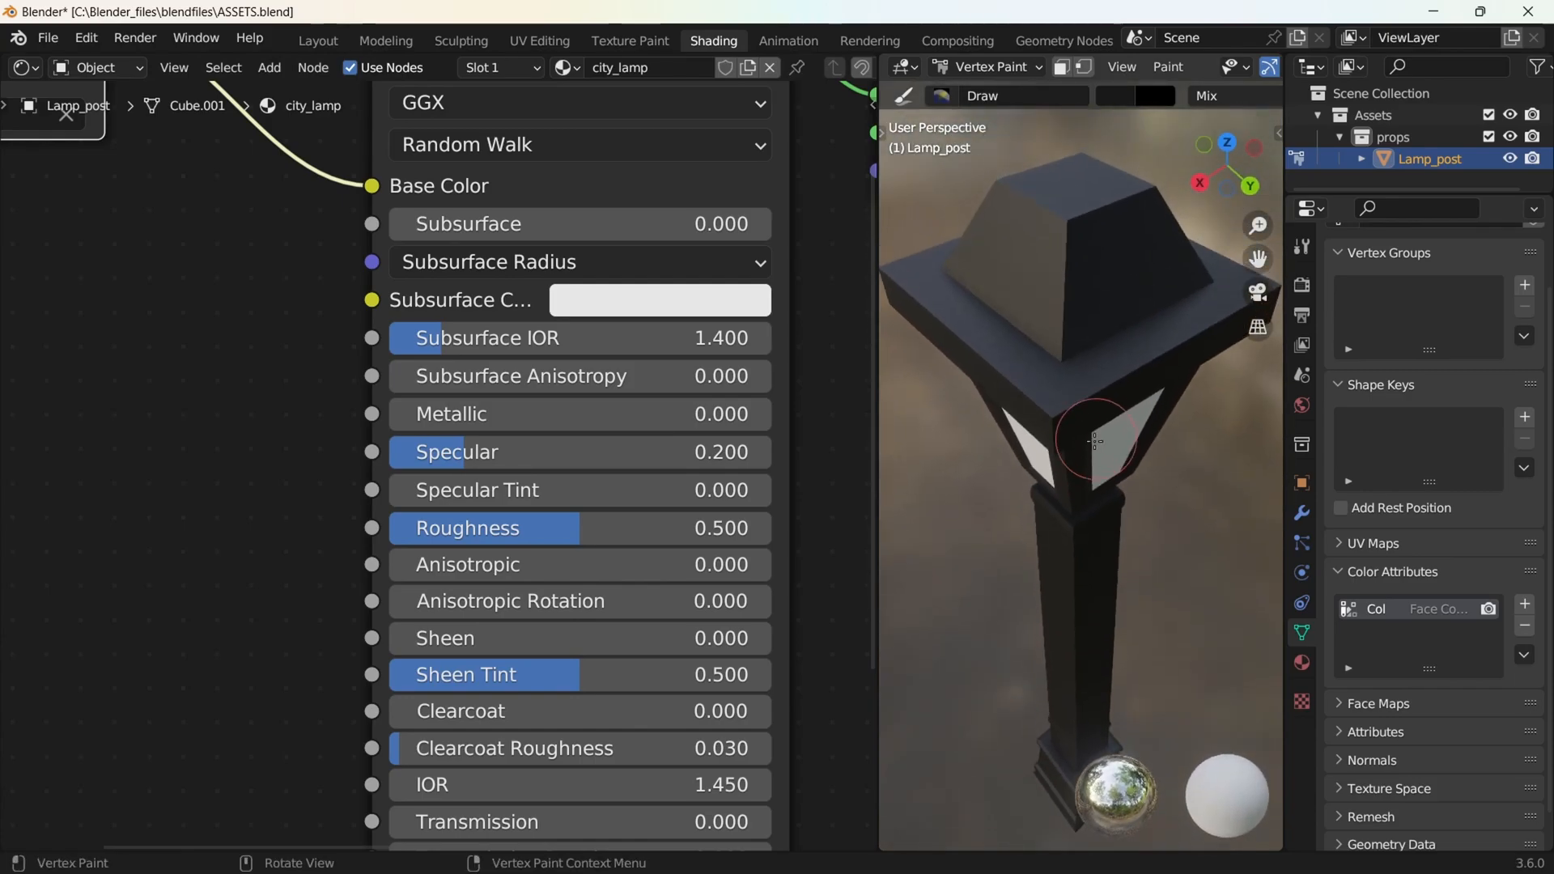
left_click(548, 532)
type("0.1")
key("Return")
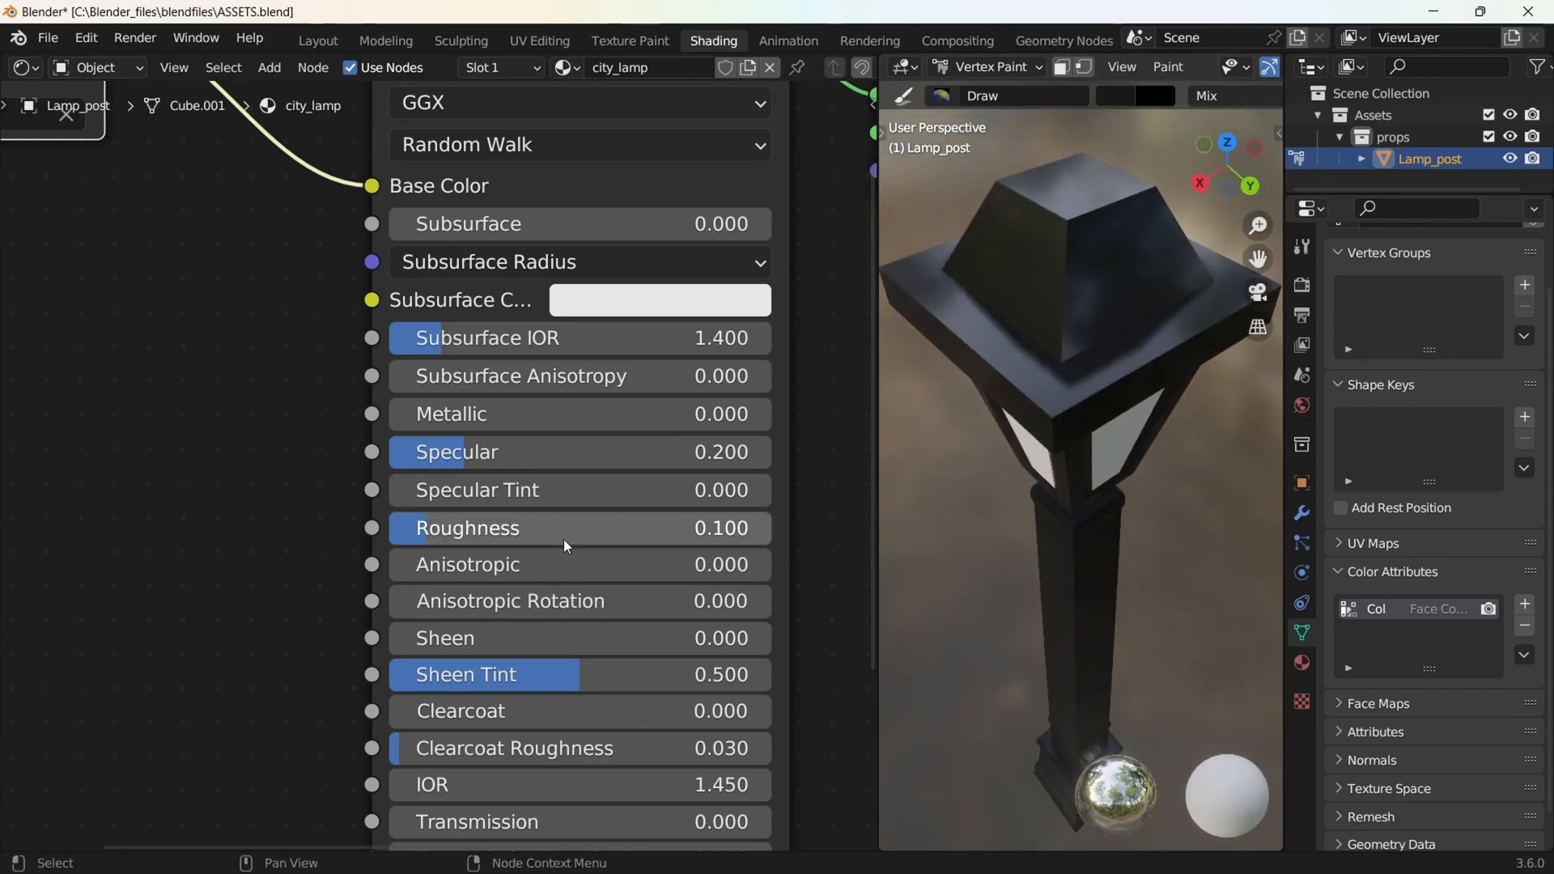
middle_click_drag(907, 485, 927, 437)
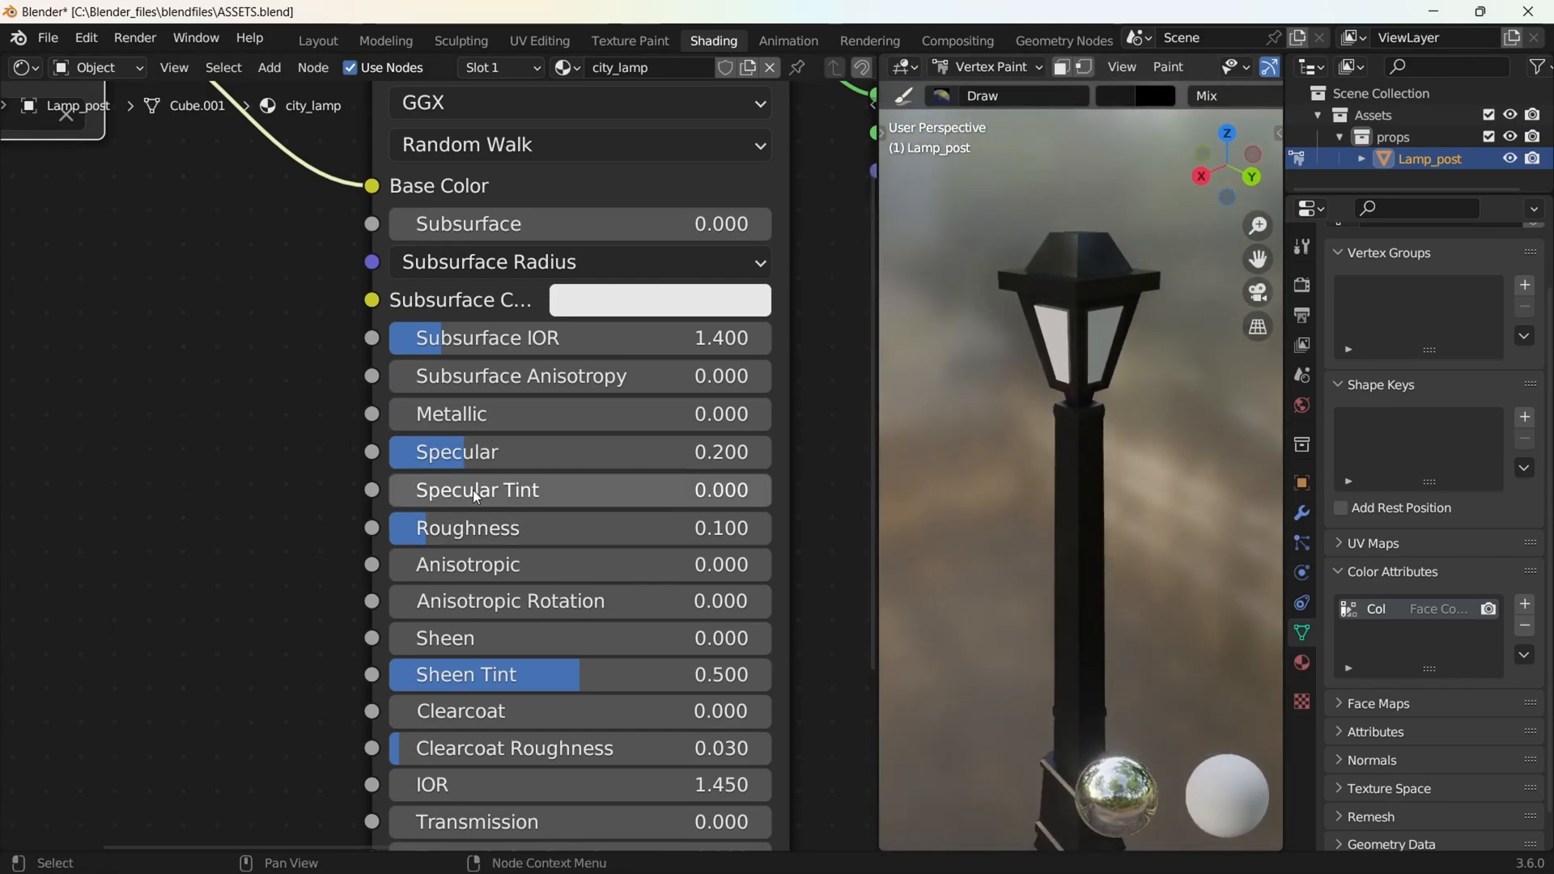
Set the city_lamp shader's Roughness to 0.3
left_click(474, 528)
type(".3")
key("Return")
middle_click_drag(1109, 526, 1128, 474)
scroll(1121, 494, "down", 2)
middle_click_drag(1123, 559, 1080, 515)
scroll(1060, 518, "down", 1)
scroll(437, 478, "down", 5)
scroll(254, 523, "down", 3)
Add a Gradient Texture node below the Color Attribute node and attach Mapping and Texture Coordinate nodes to its Vector input
middle_click_drag(239, 596, 345, 552)
key("shift+a")
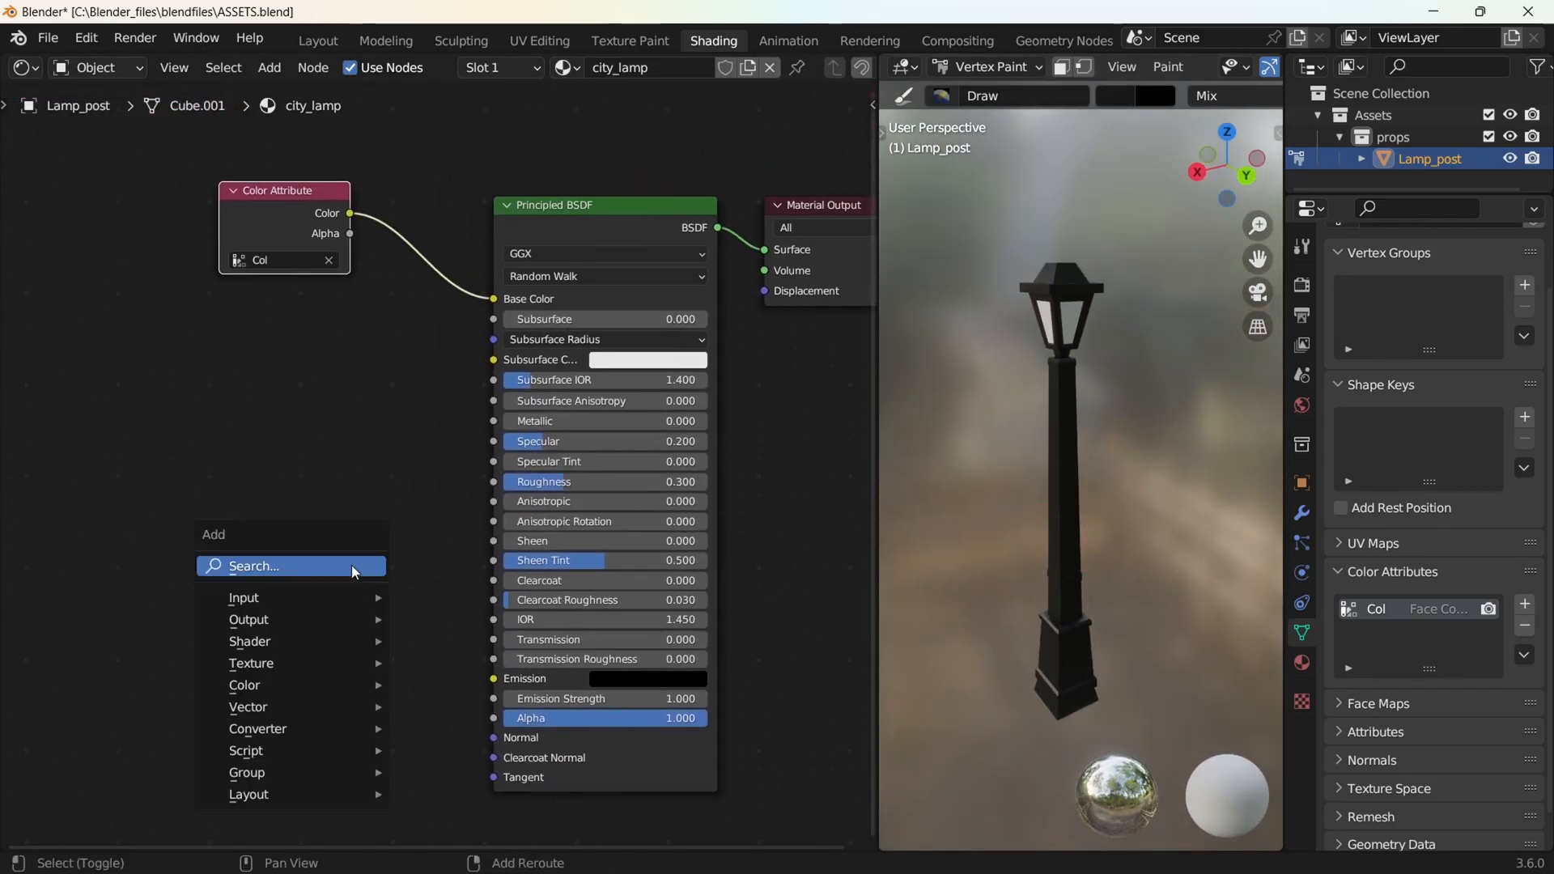
left_click(353, 568)
type("grad")
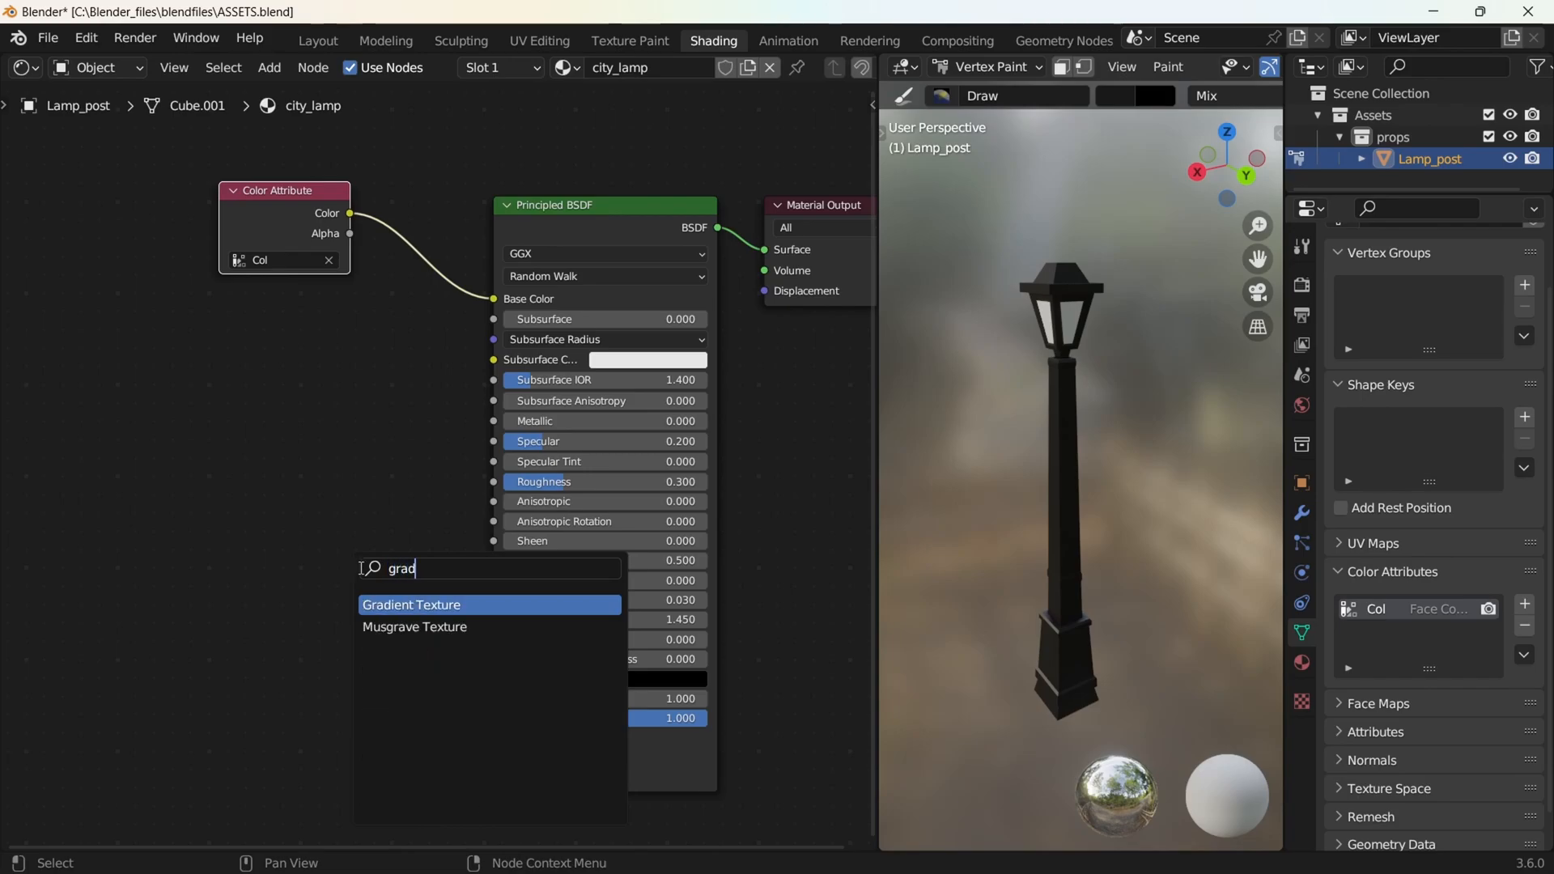
key("Return")
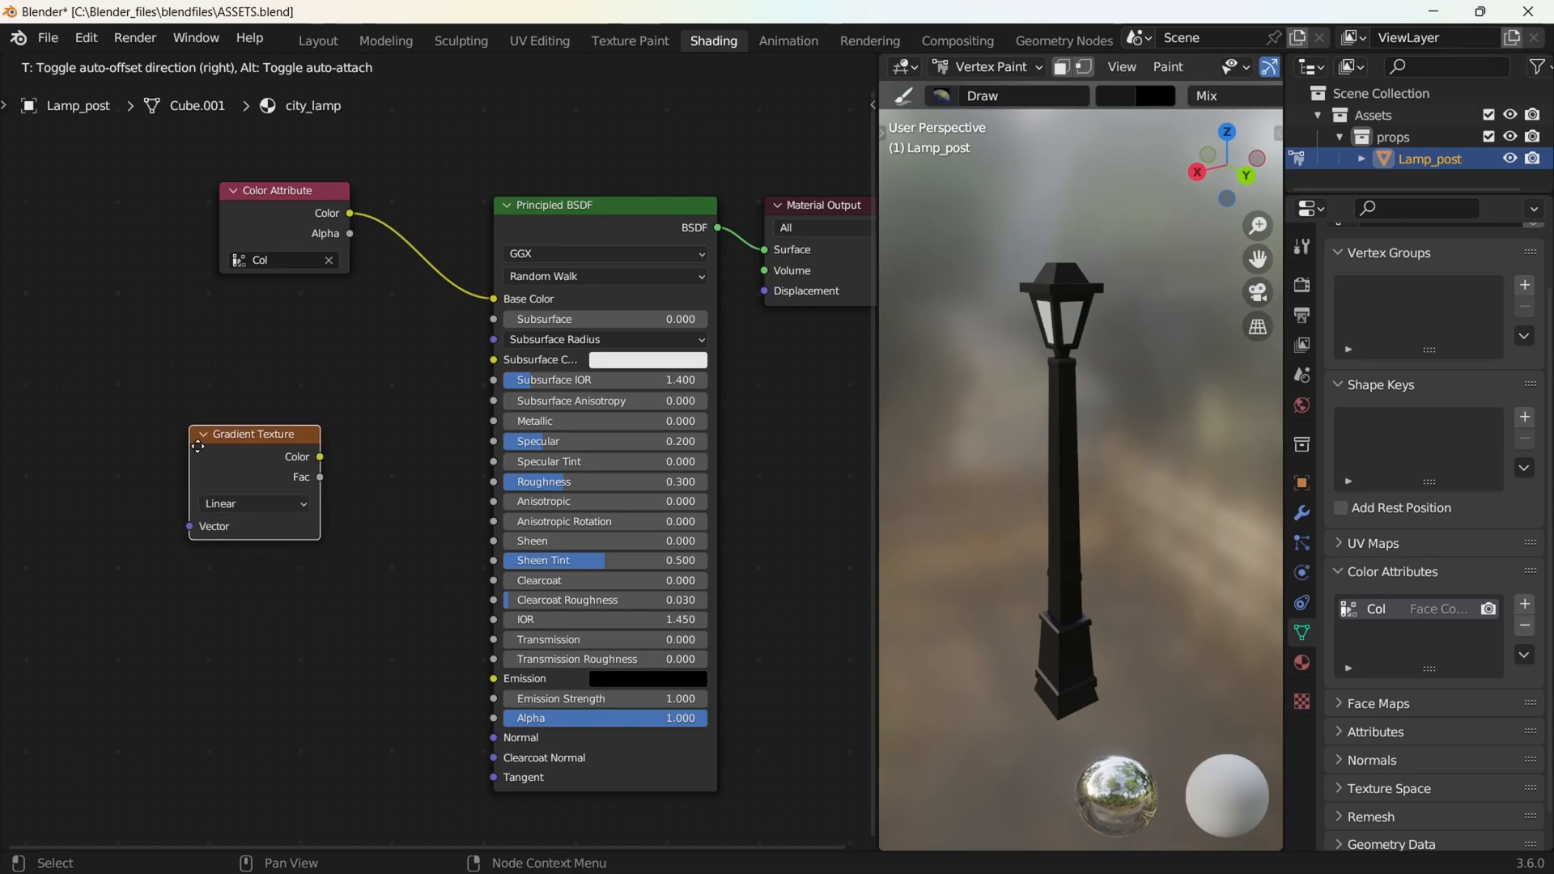
left_click(197, 446)
scroll(328, 457, "down", 2)
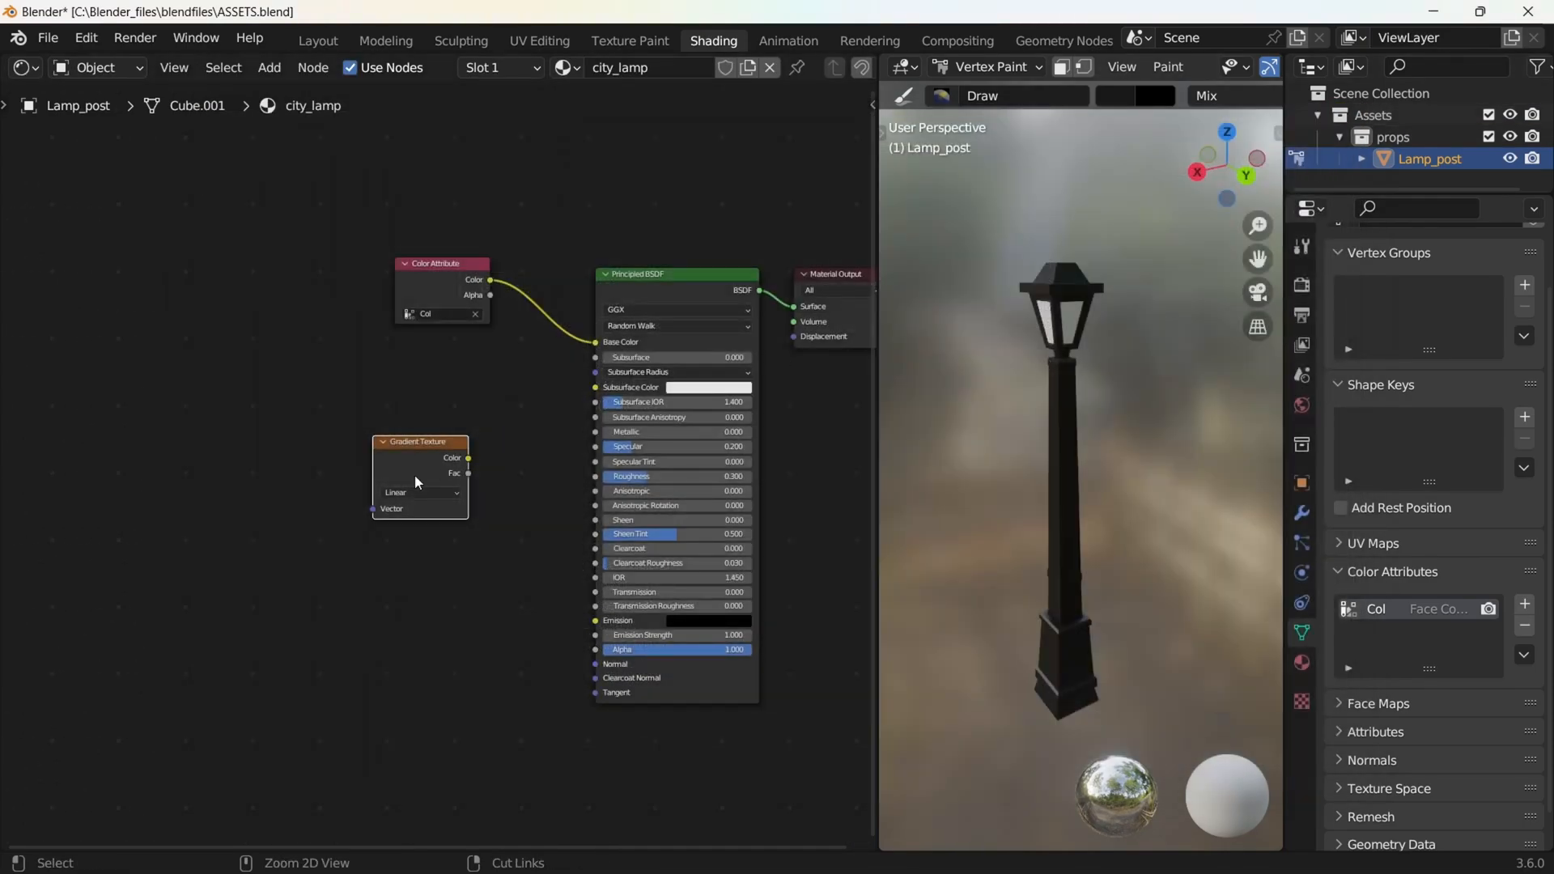
key("ctrl+t")
Move the Color Attribute node and the gradient node chain away from the Principled BSDF to leave a gap
scroll(415, 476, "up", 5)
middle_click_drag(136, 429, 253, 381)
left_click_drag(135, 375, 328, 446)
key("g")
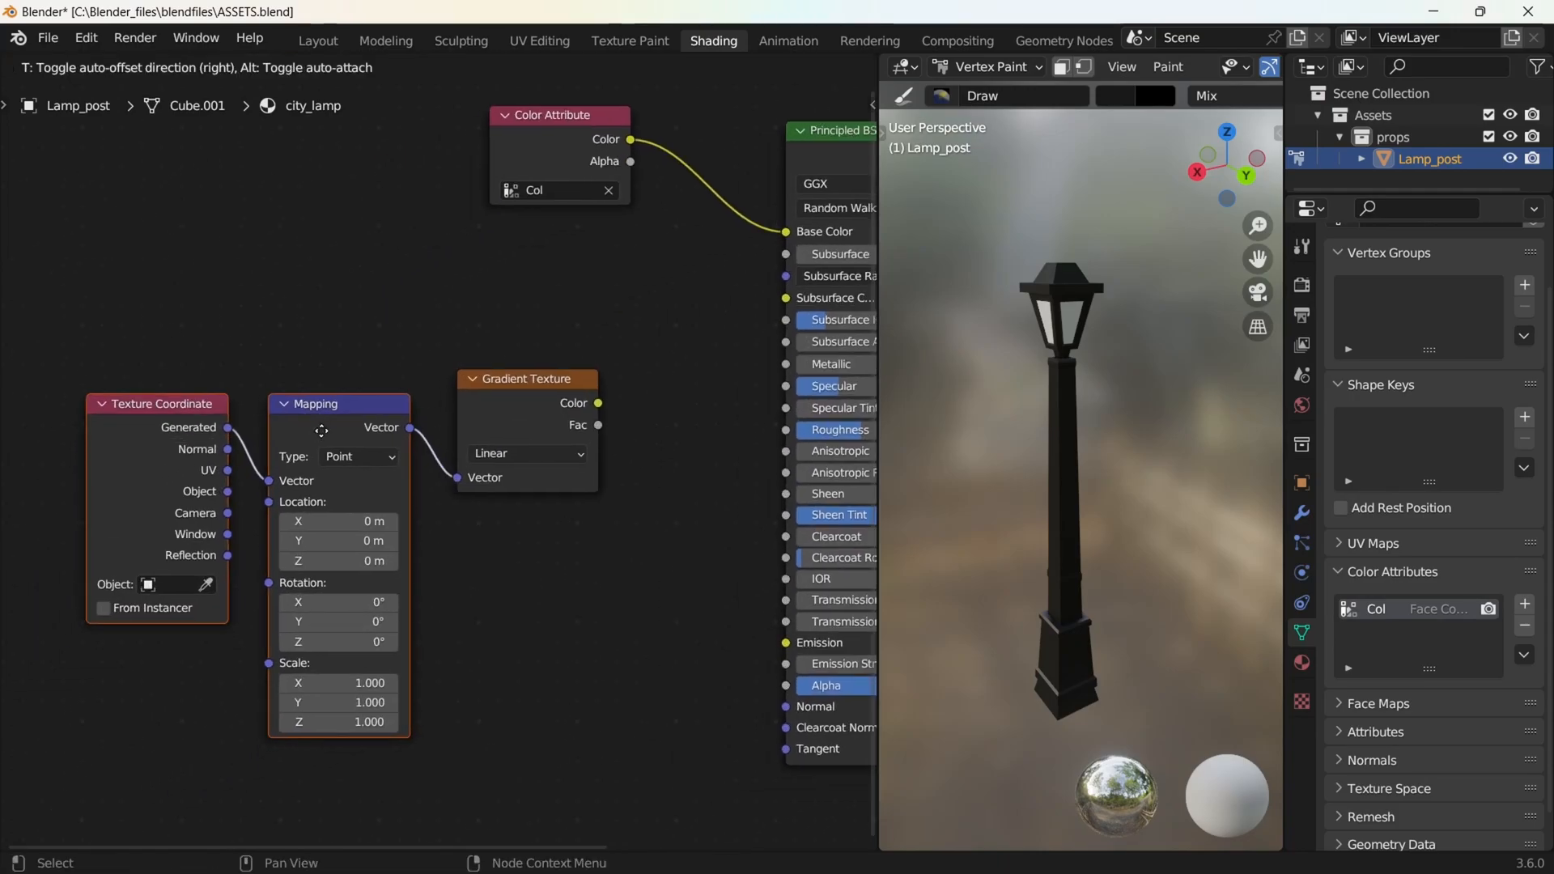
left_click(314, 393)
scroll(395, 191, "down", 2)
left_click_drag(498, 171, 372, 162)
key("Home")
middle_click_drag(323, 371, 369, 373)
left_click_drag(150, 372, 364, 432)
key("g")
left_click(317, 427)
left_click(426, 404)
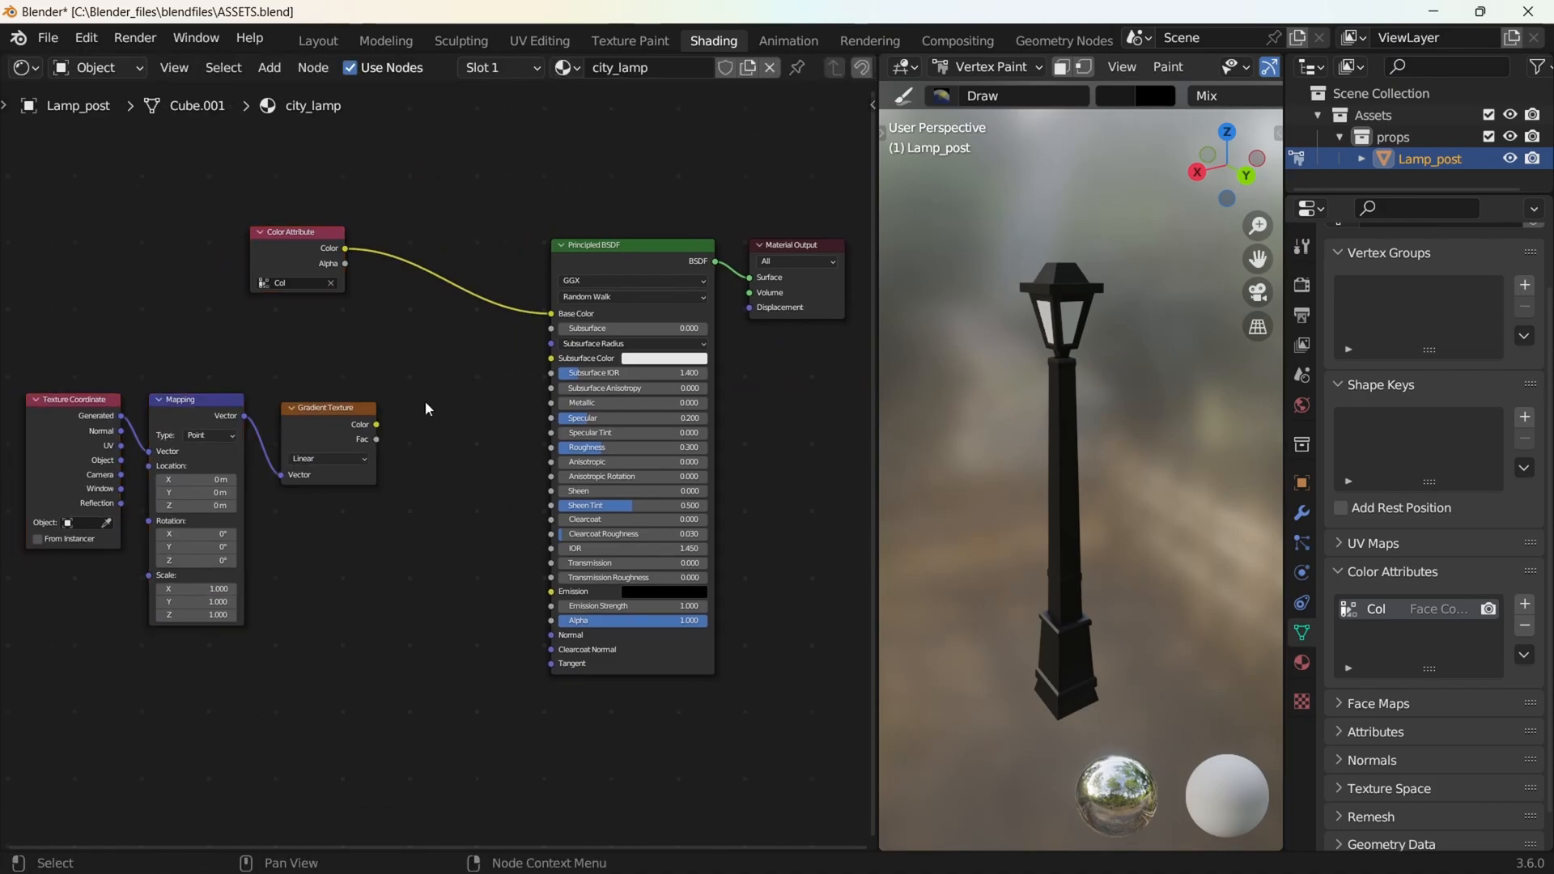
Insert a Mix Color node between Color Attribute and Base Color, and connect the Gradient Texture's Color output to input B
key("shift+a")
left_click(428, 405)
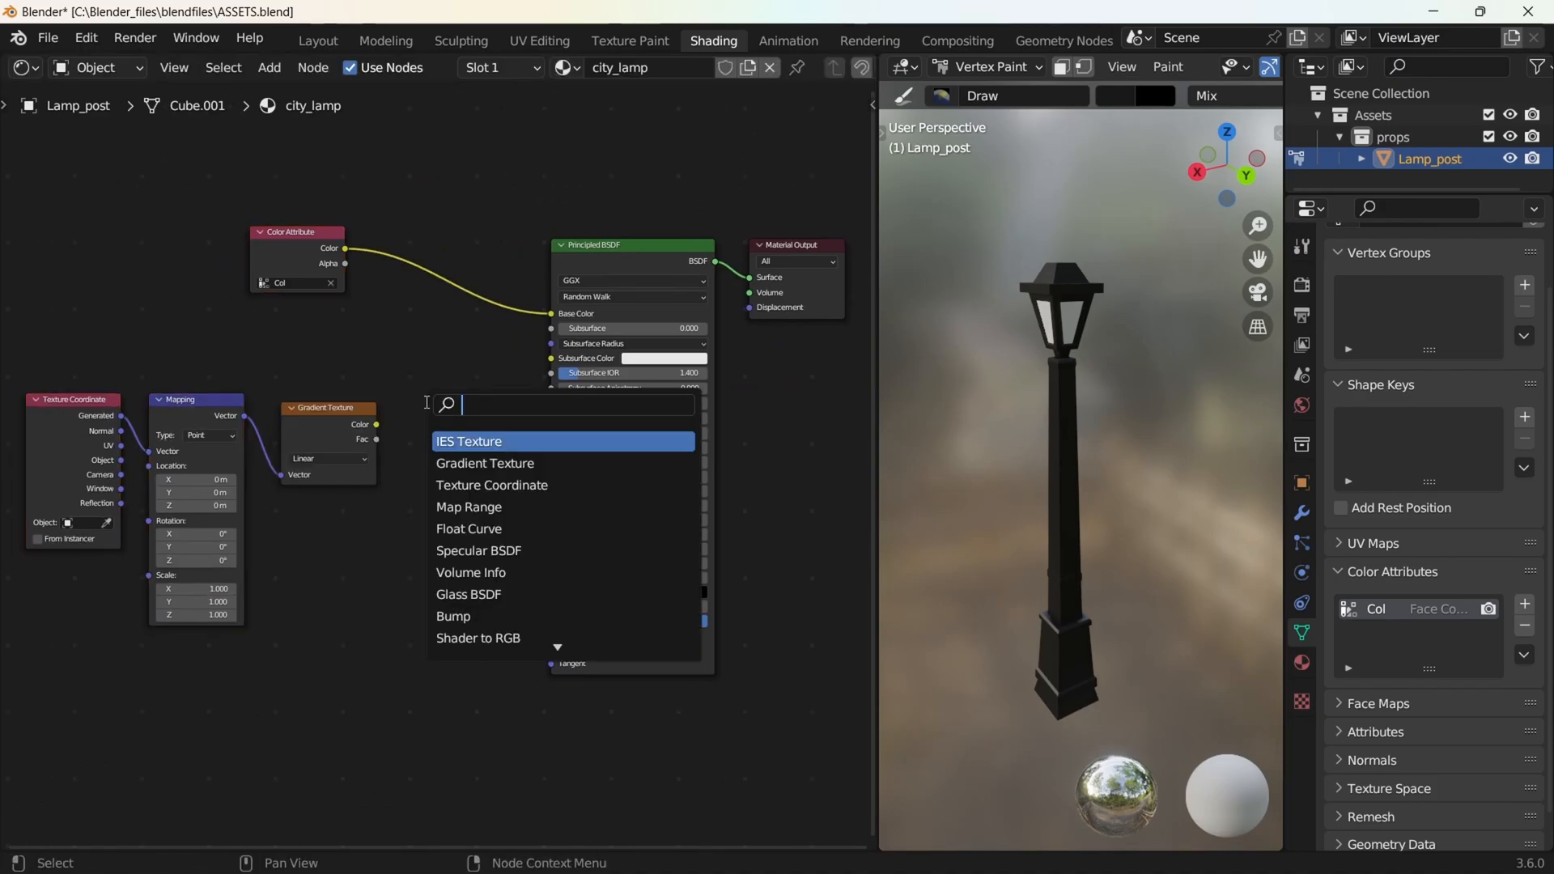
type("mix")
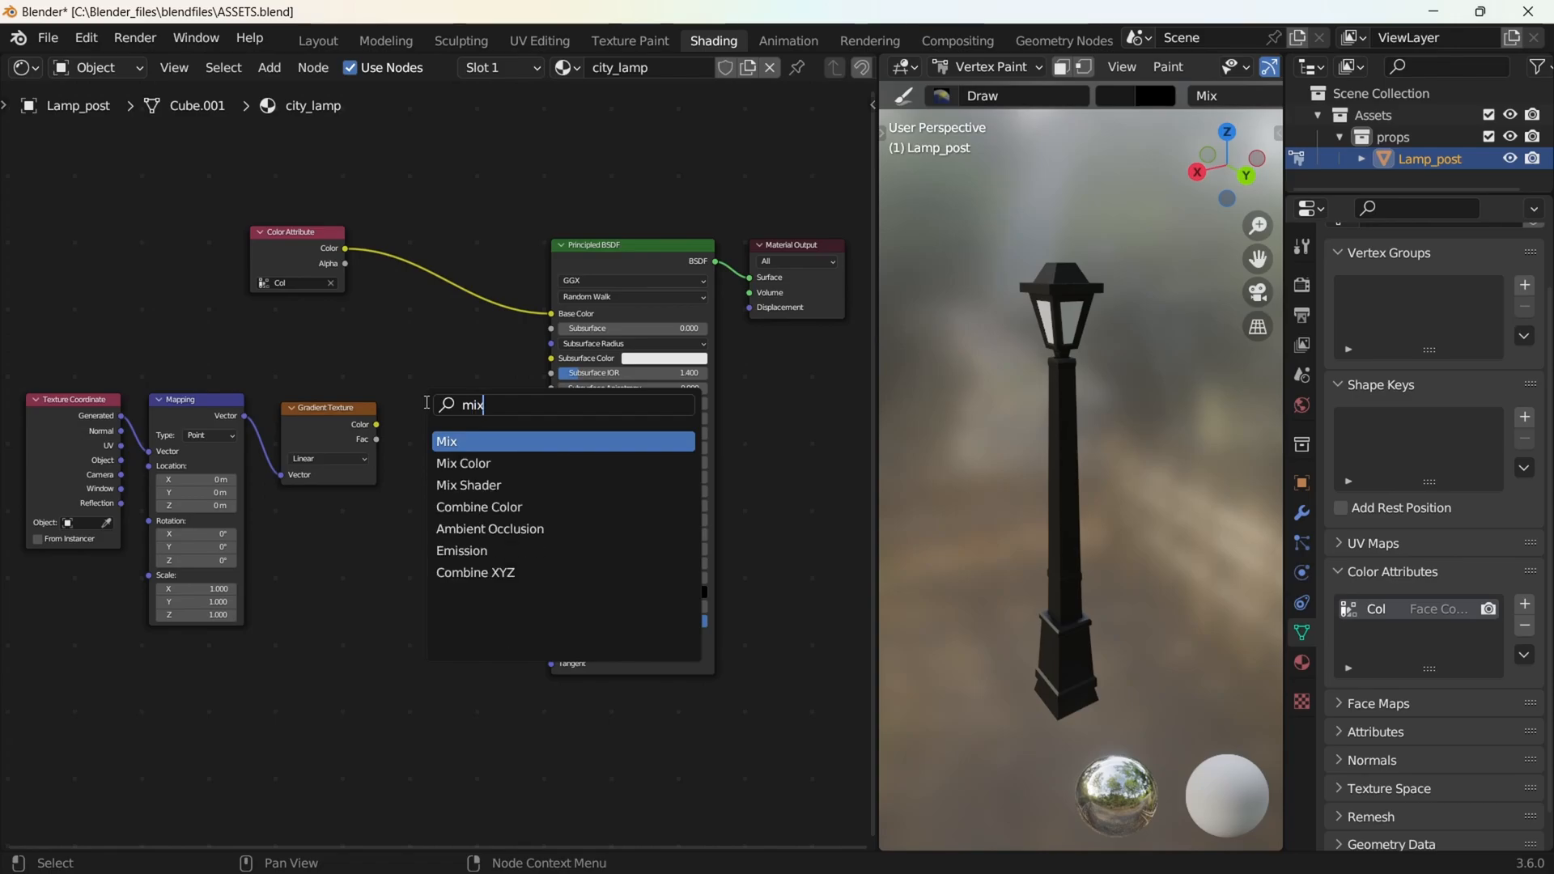
left_click(499, 463)
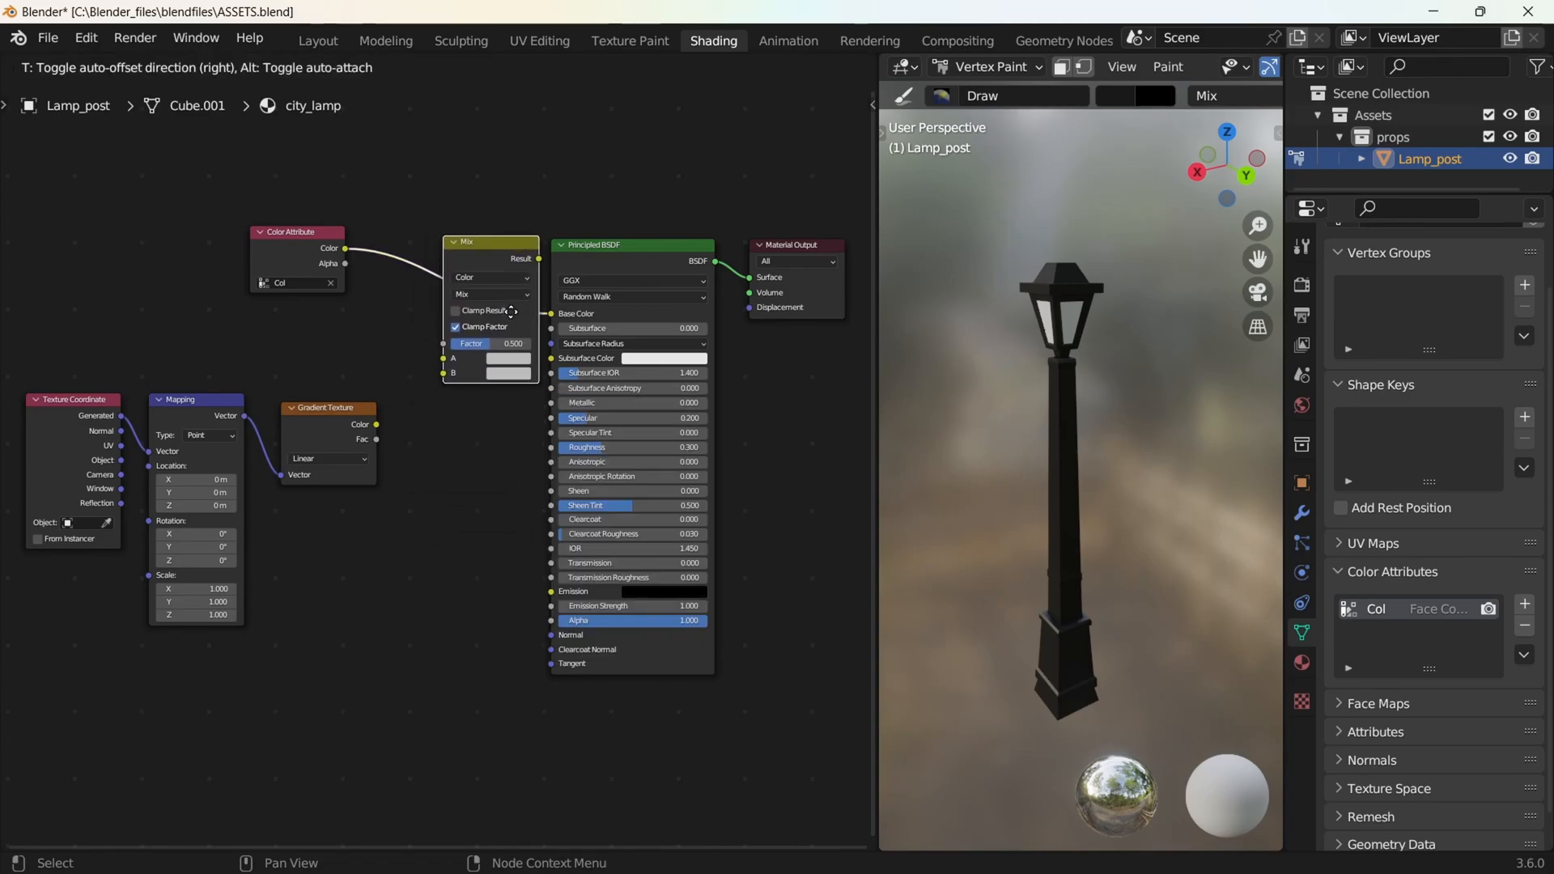
left_click(512, 311)
left_click_drag(382, 423, 404, 377)
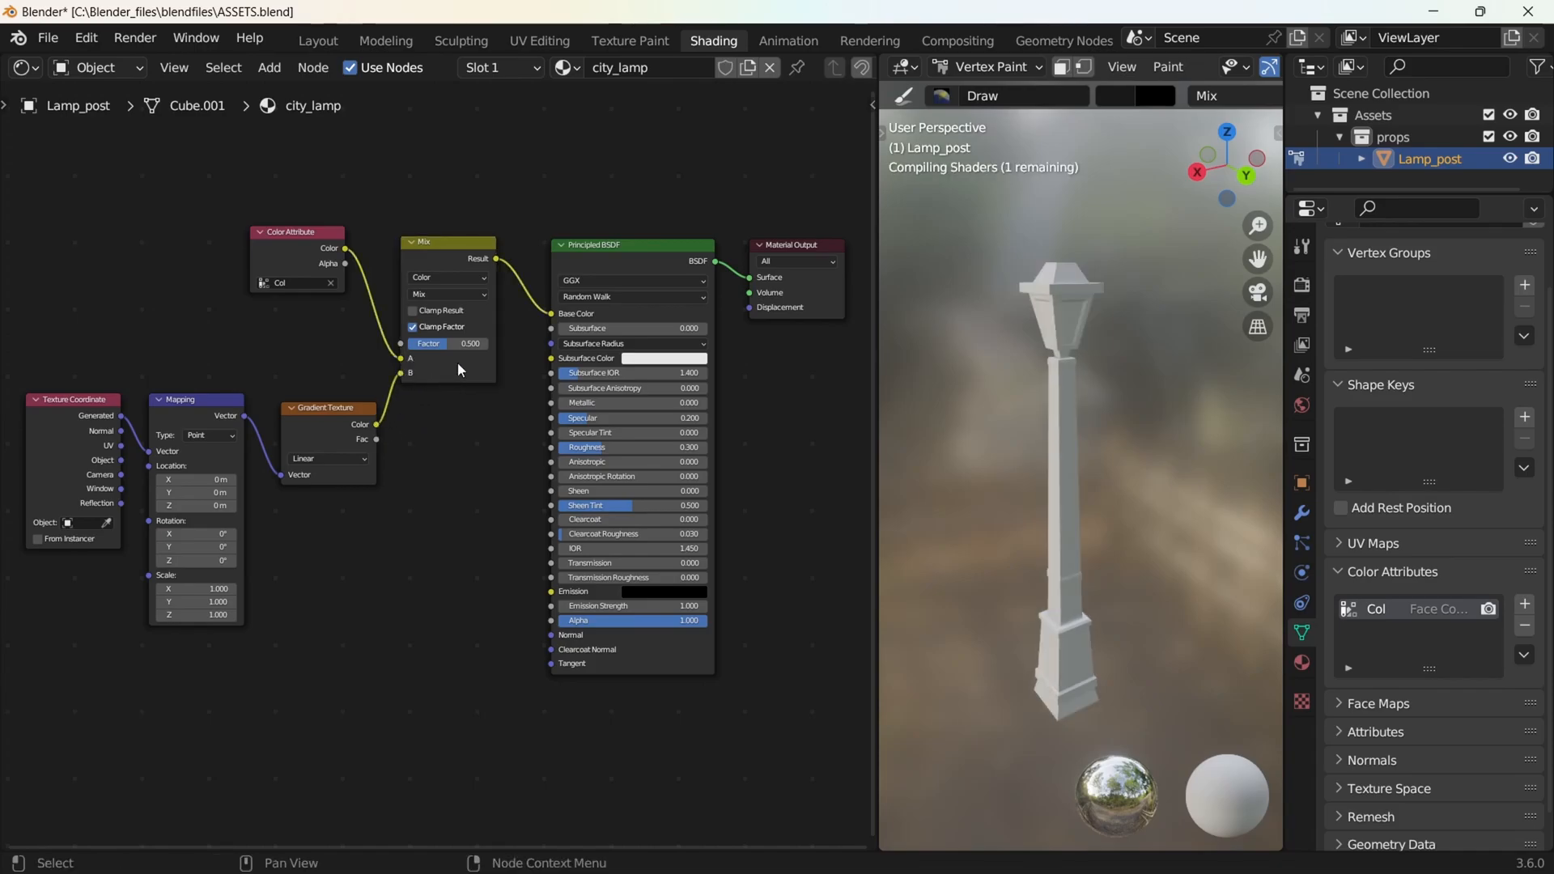
Set the Mapping node's Y rotation to 90° and open the Mix node's blending mode choices
scroll(458, 362, "up", 3)
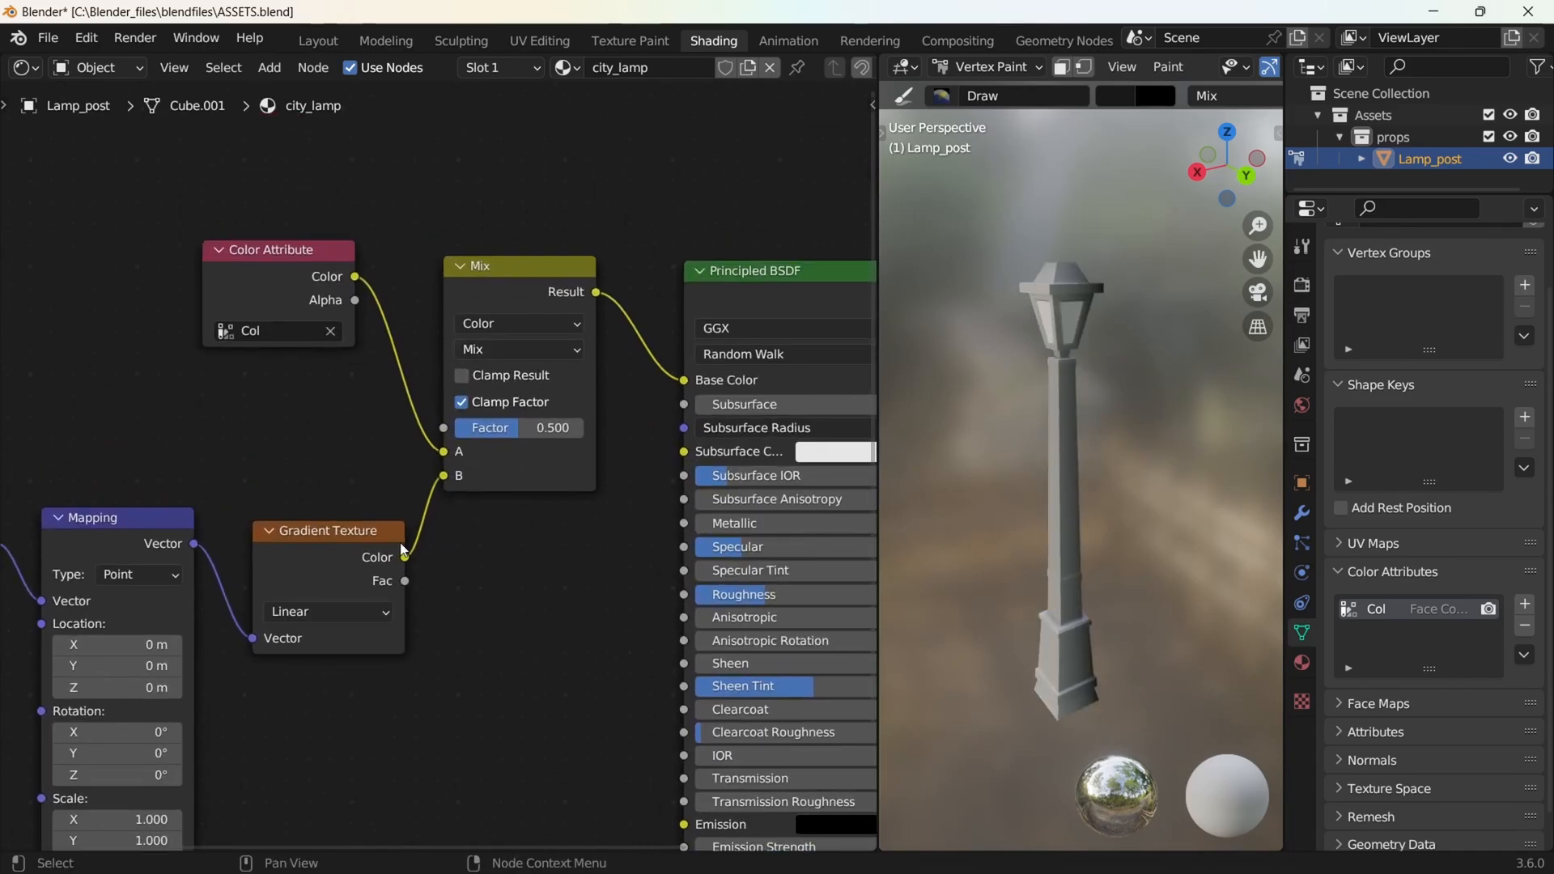
middle_click_drag(412, 541, 632, 339)
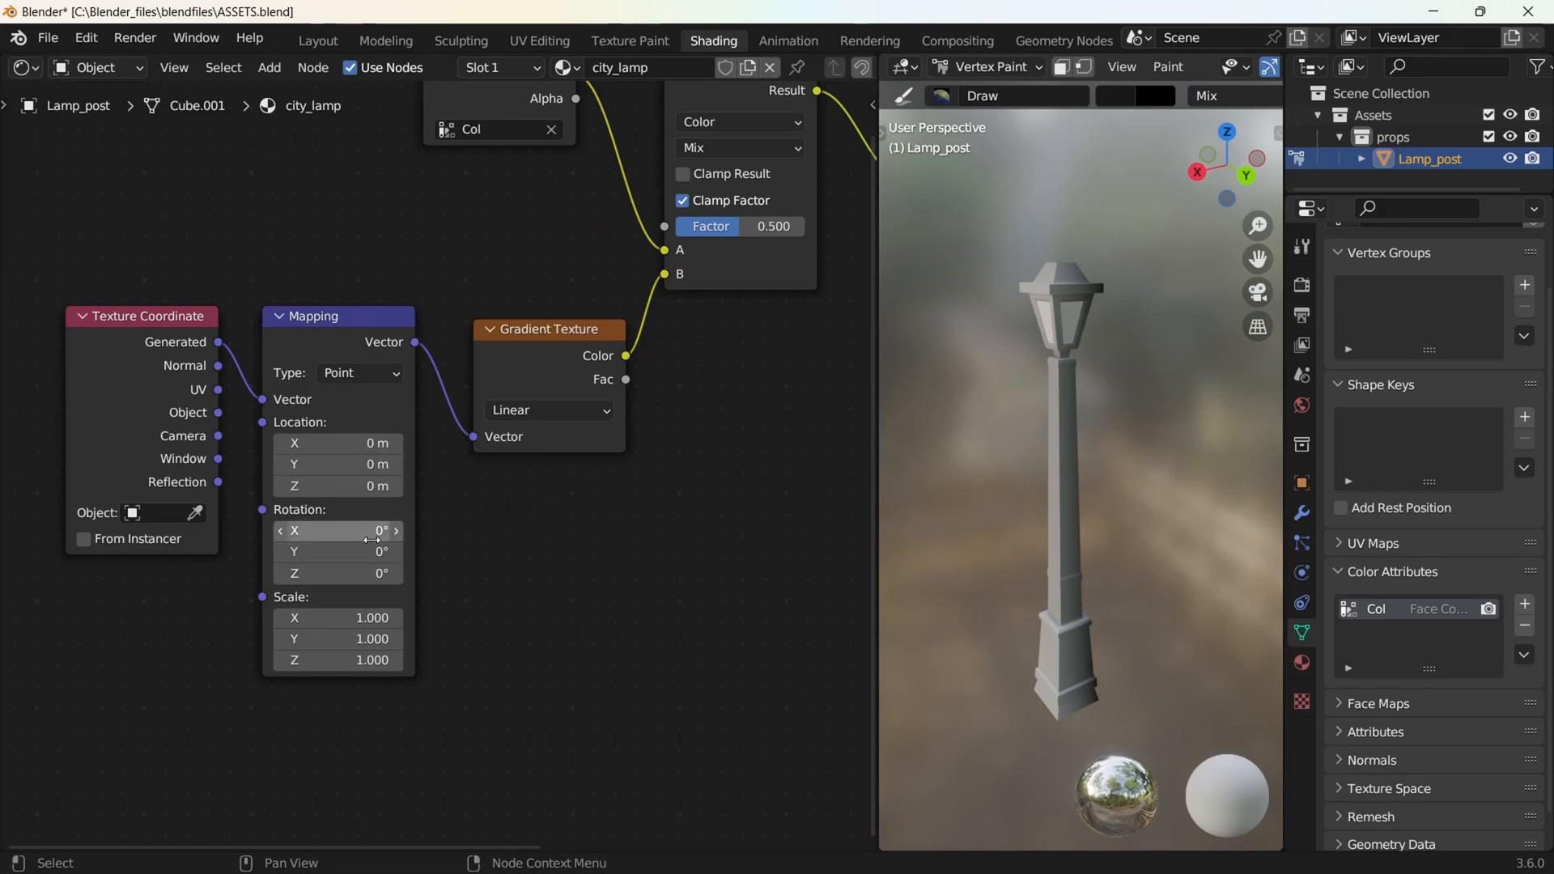
left_click(372, 549)
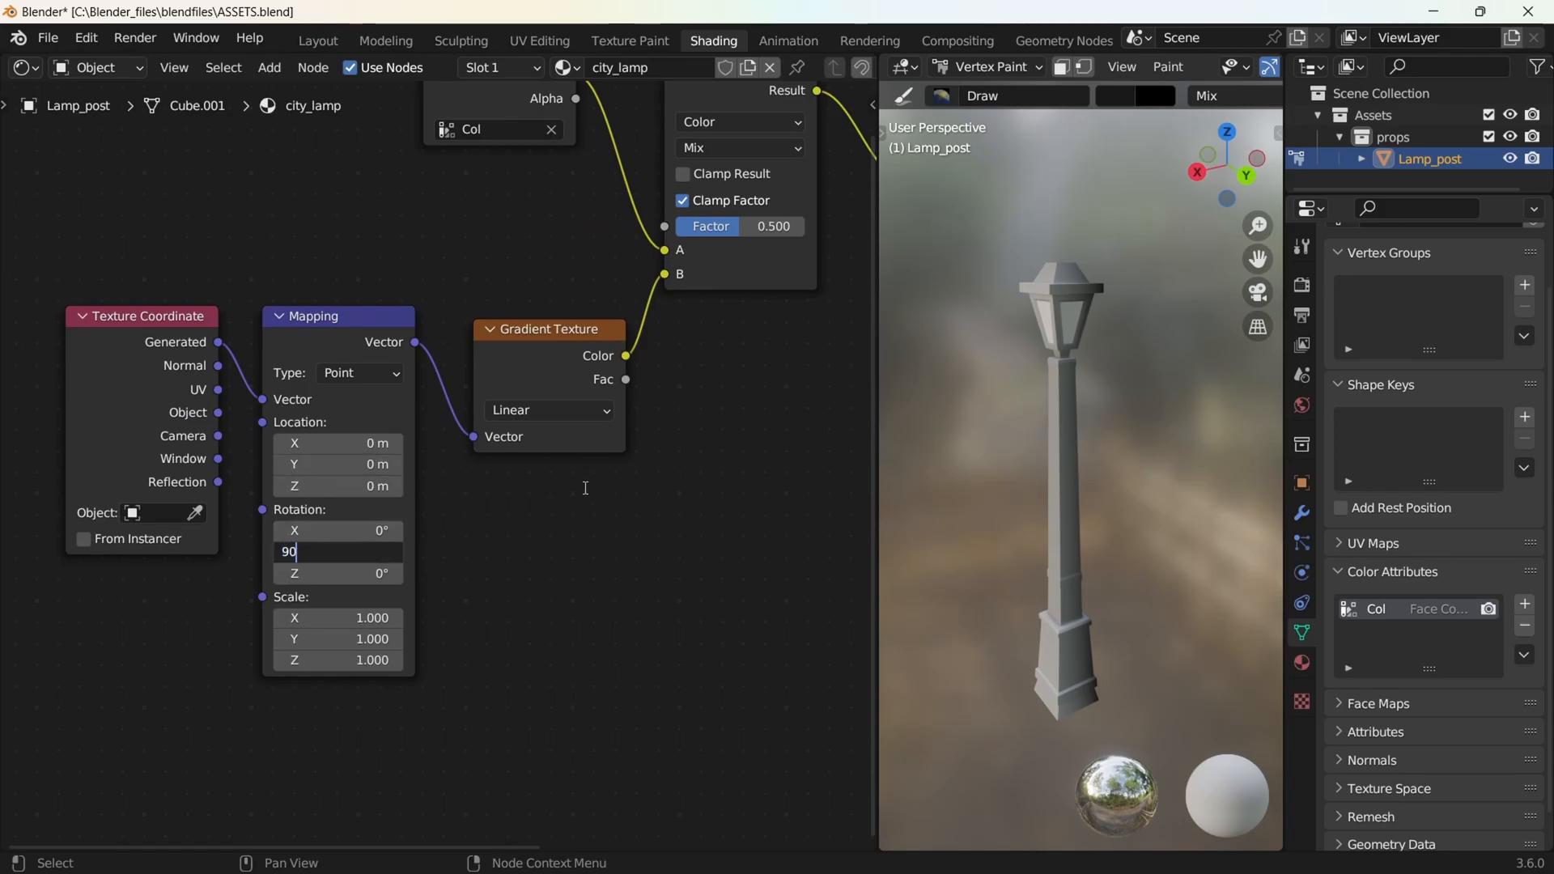
key("Return")
mouse_move(963, 576)
middle_mouse_down()
mouse_move(997, 545)
mouse_move(982, 571)
middle_mouse_up()
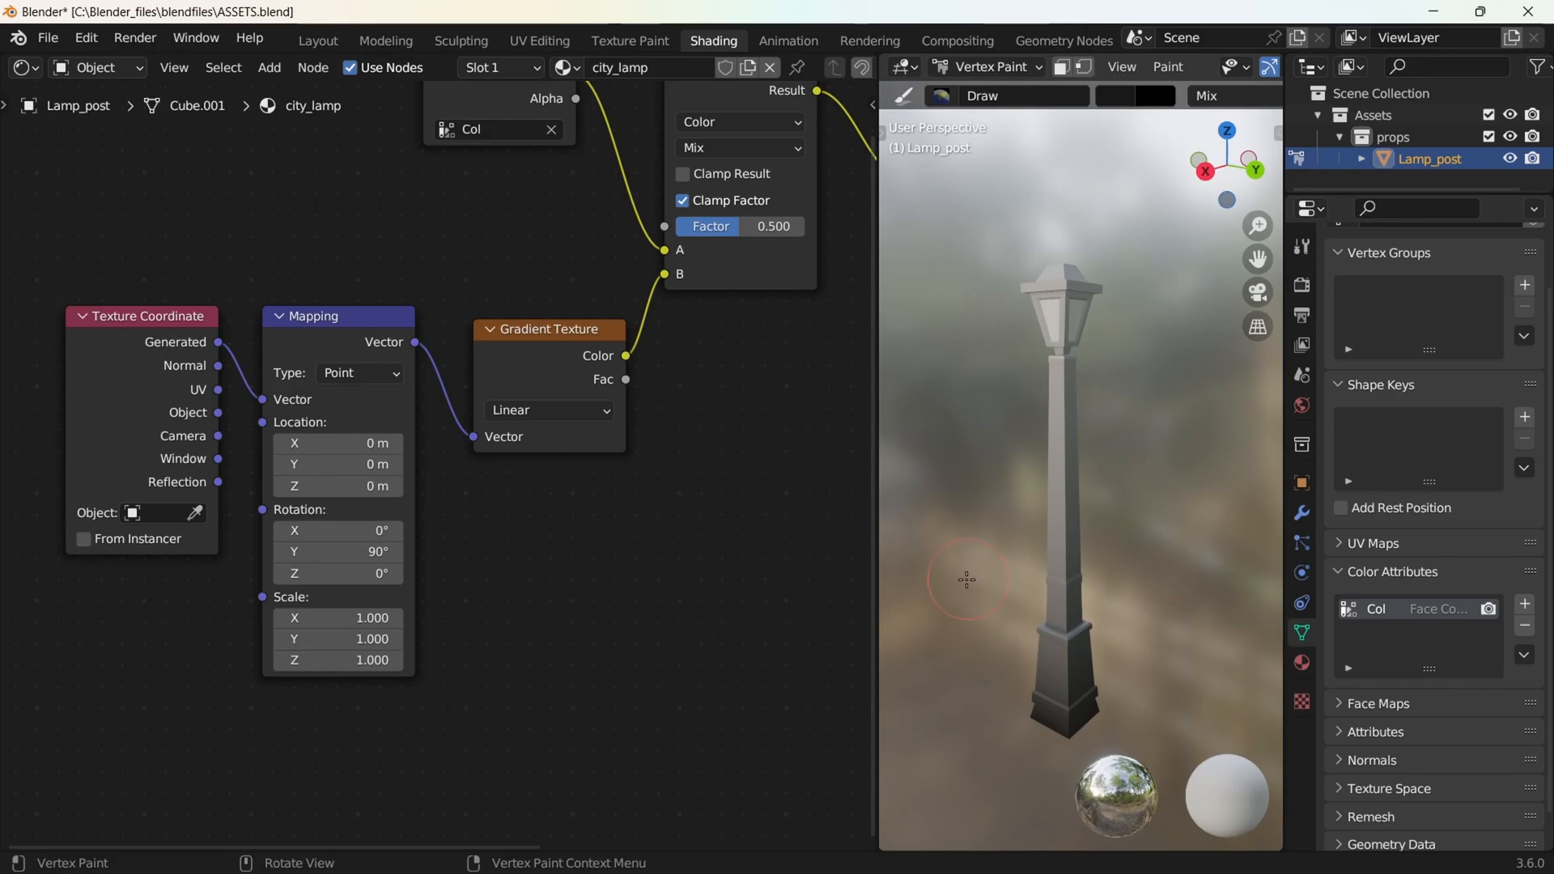
middle_click_drag(634, 455, 434, 603)
left_click(548, 302)
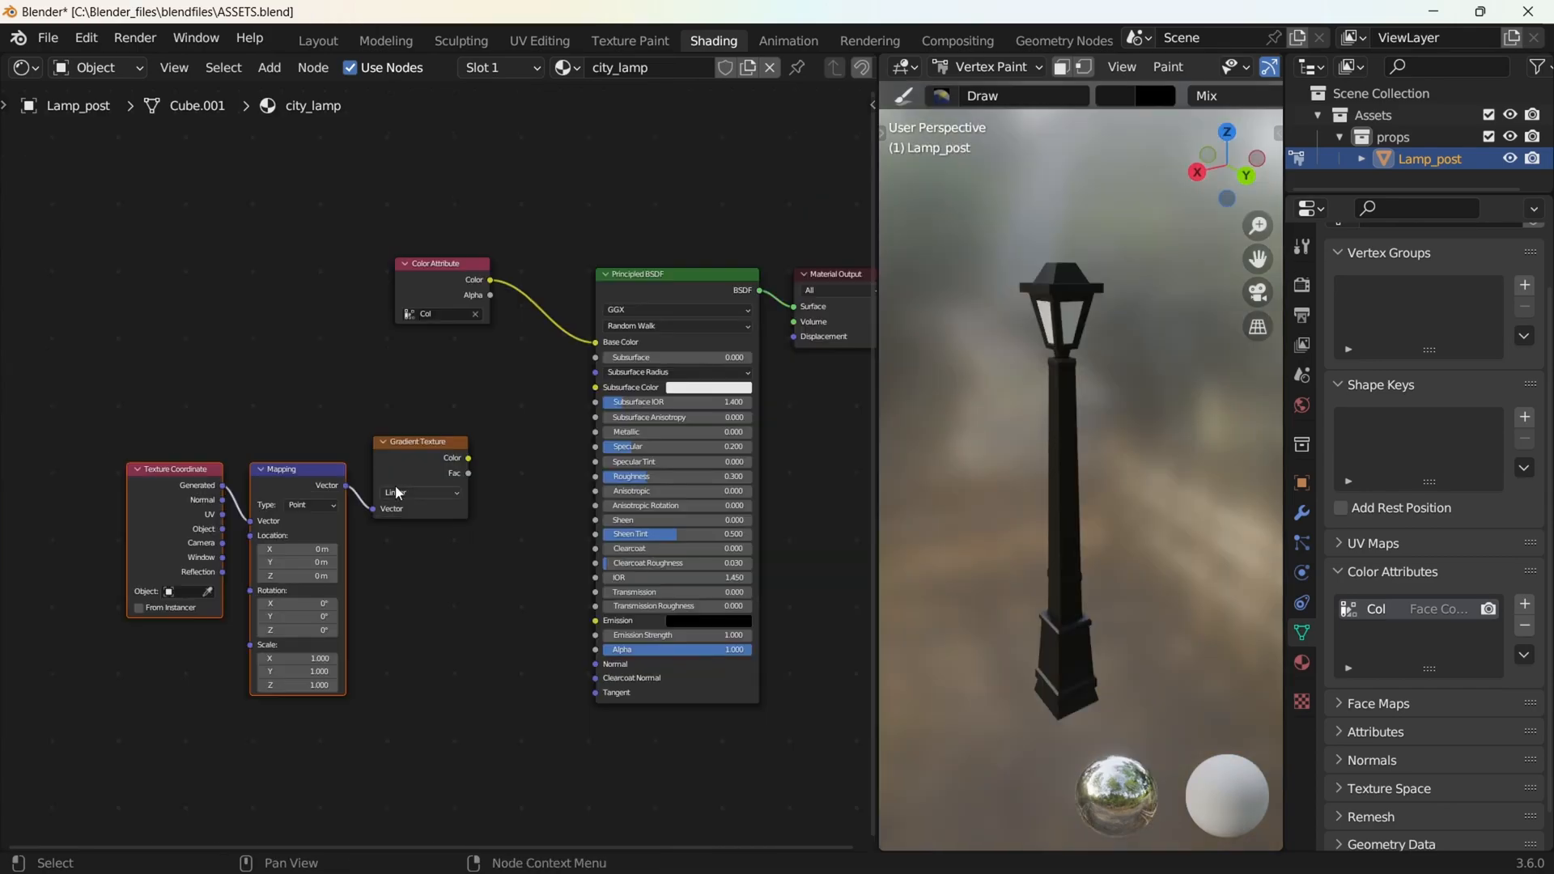
Line up the Texture Coordinate, Mapping and Gradient Texture nodes and shift them and the Color Attribute node away from the Principled BSDF
scroll(395, 485, "up", 5)
middle_click_drag(153, 421, 260, 374)
left_click_drag(137, 376, 316, 450)
key("g")
left_click(315, 394)
scroll(674, 406, "down", 1)
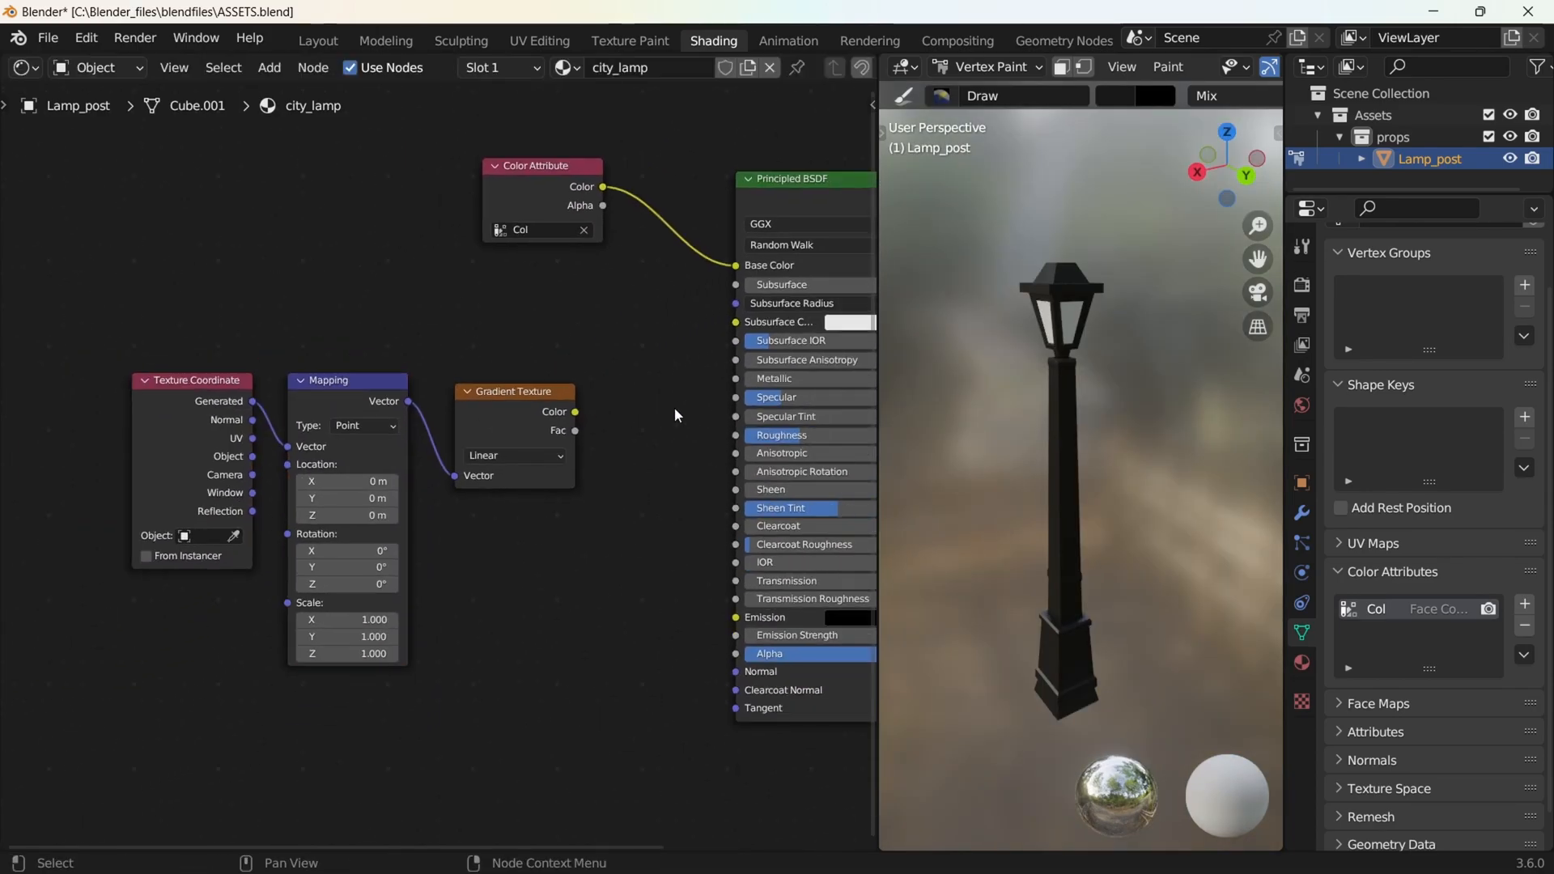
left_click_drag(430, 182, 331, 184)
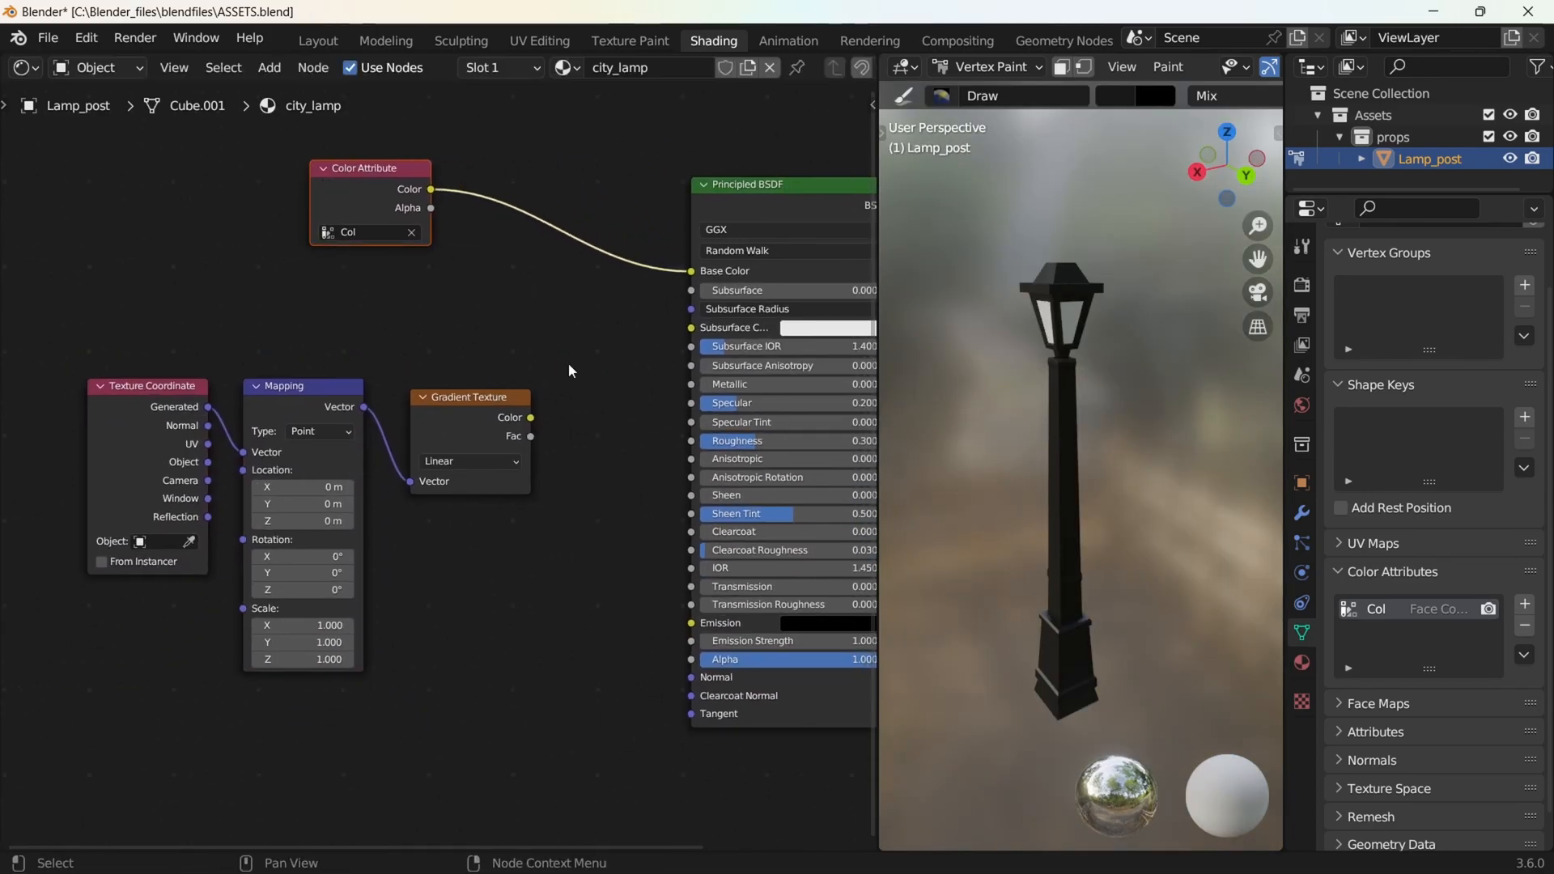
scroll(595, 349, "down", 3)
middle_click_drag(592, 349, 424, 370)
middle_click_drag(319, 370, 366, 373)
left_click_drag(152, 372, 364, 446)
left_click_drag(363, 446, 316, 441)
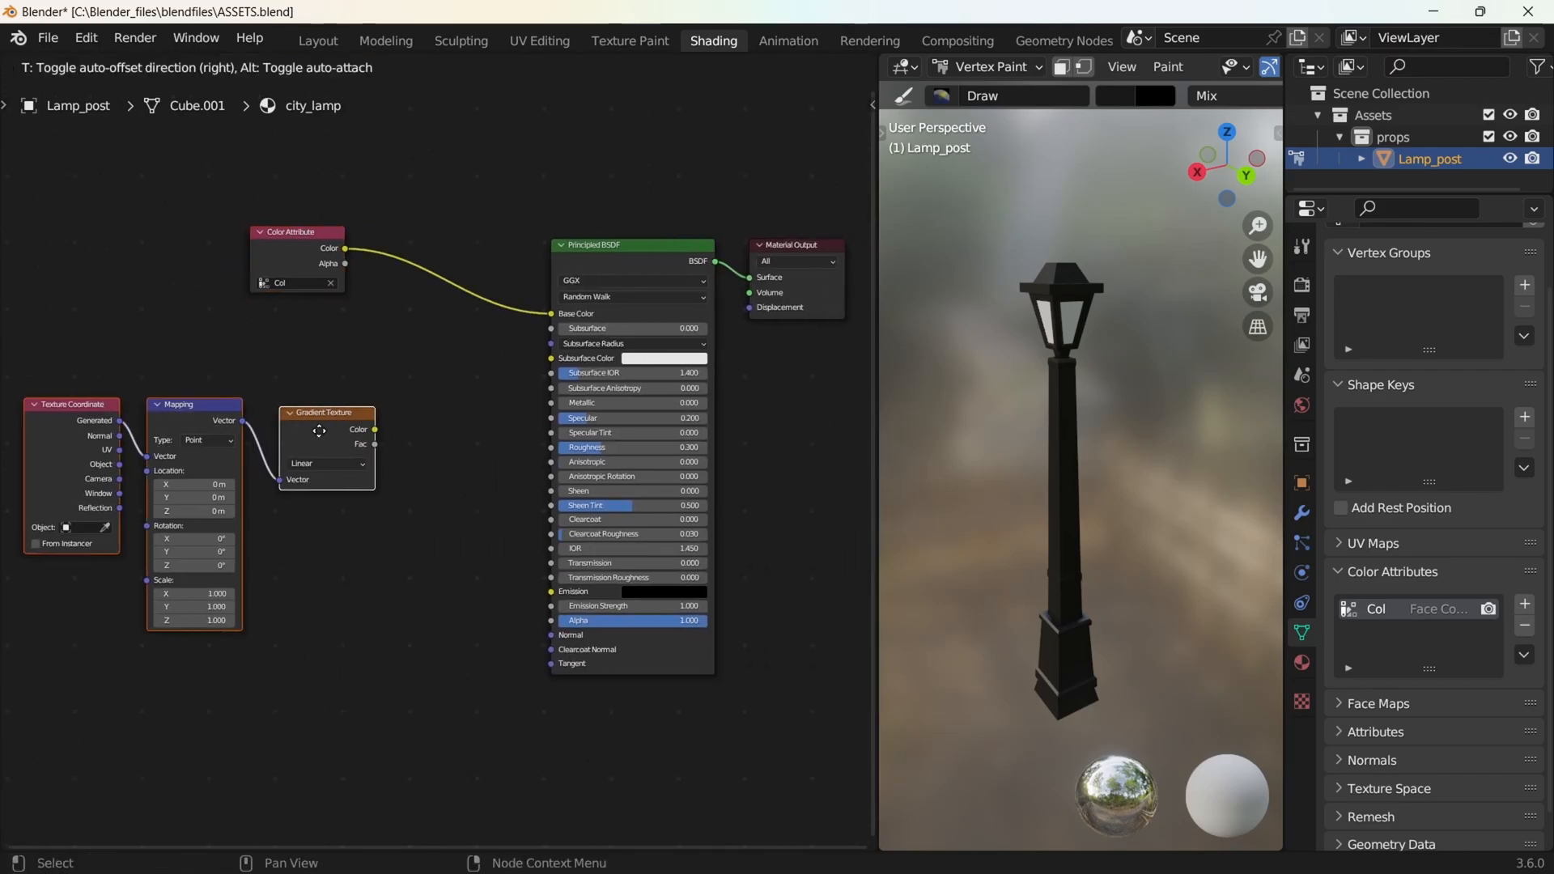
Place a color Mix node on the link into Base Color and feed the Gradient Texture's Color into its B input
key("shift+a")
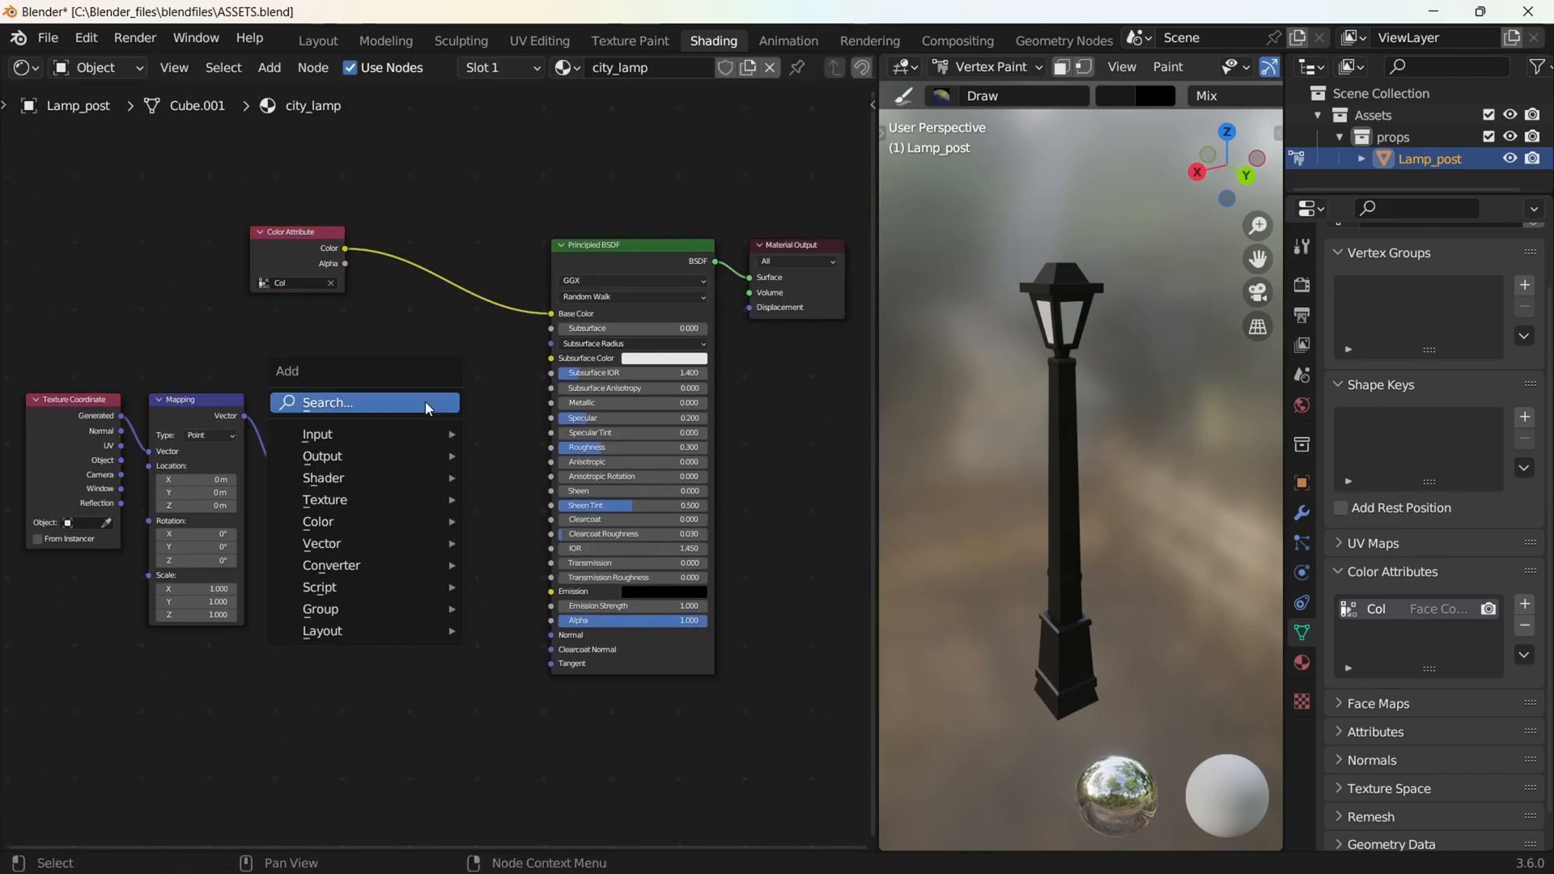
left_click(428, 406)
type("mi")
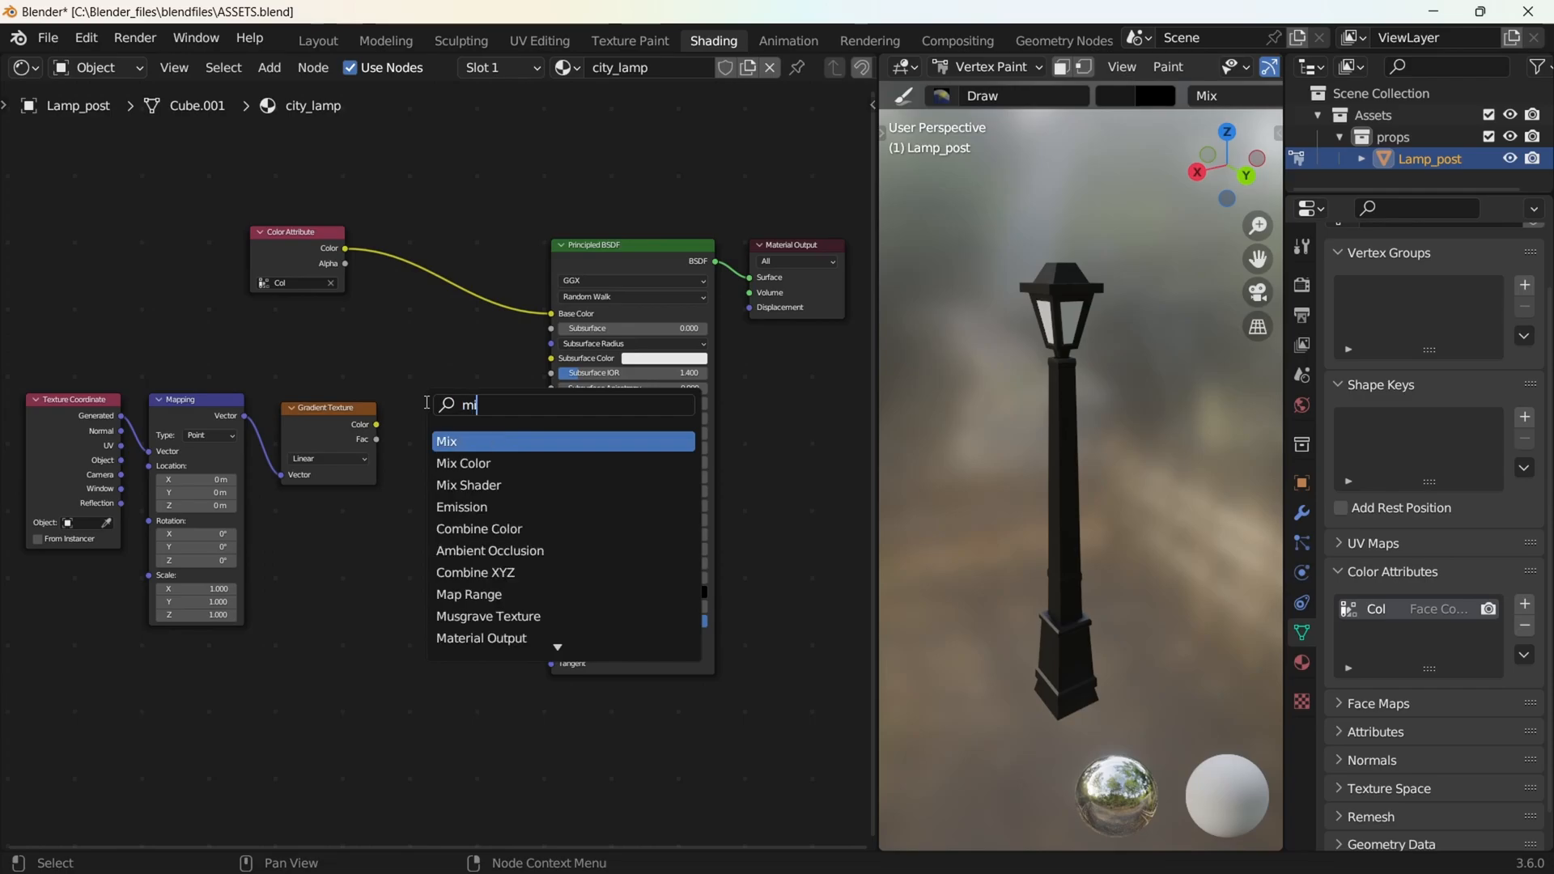
type("x")
left_click(501, 444)
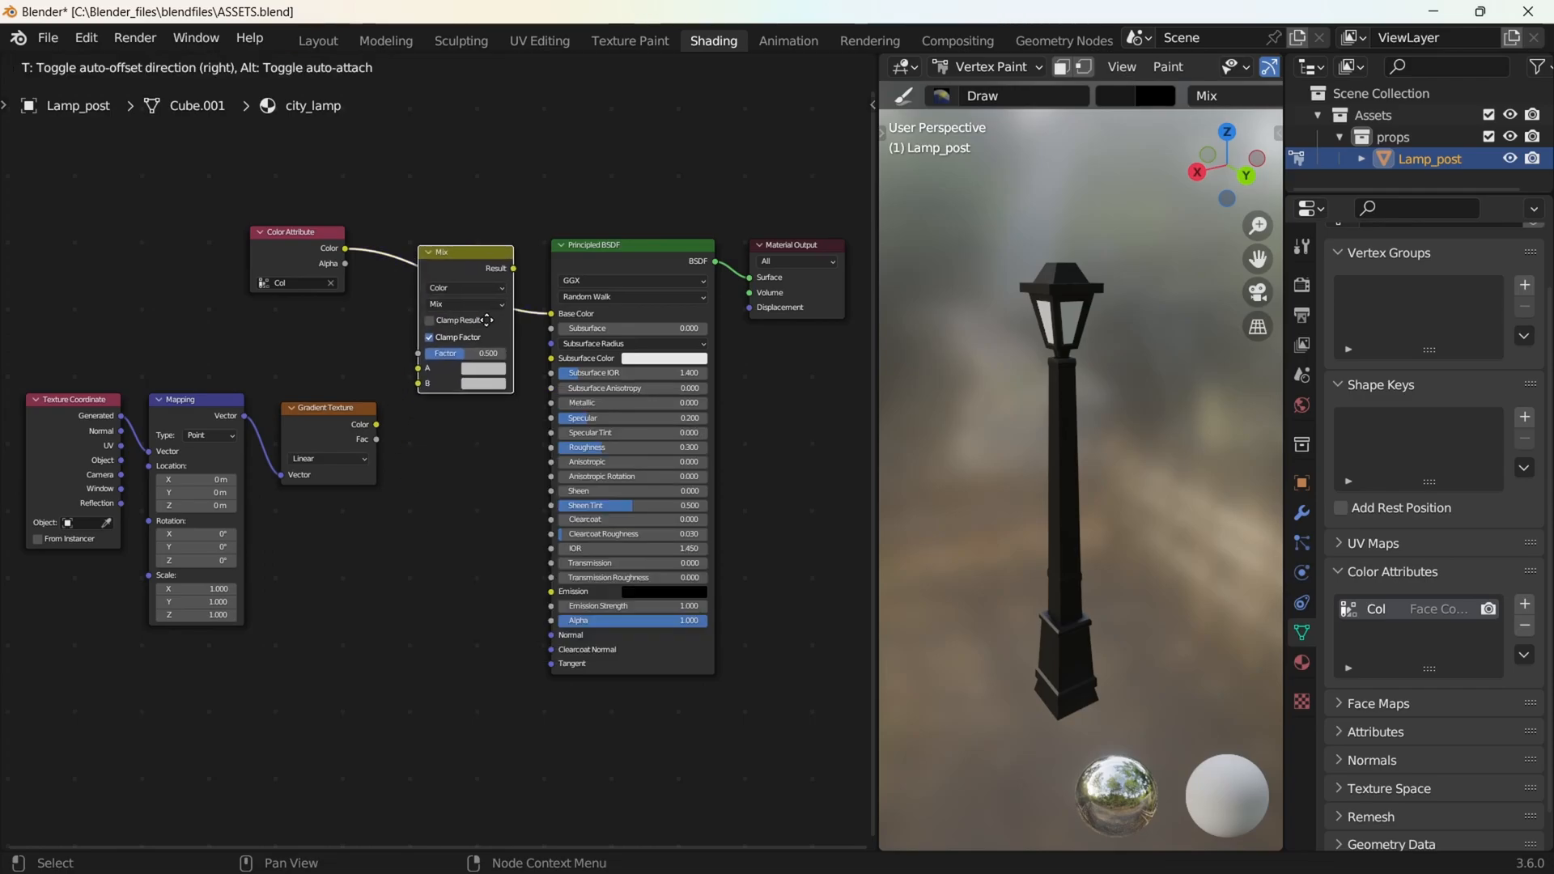
left_click(508, 334)
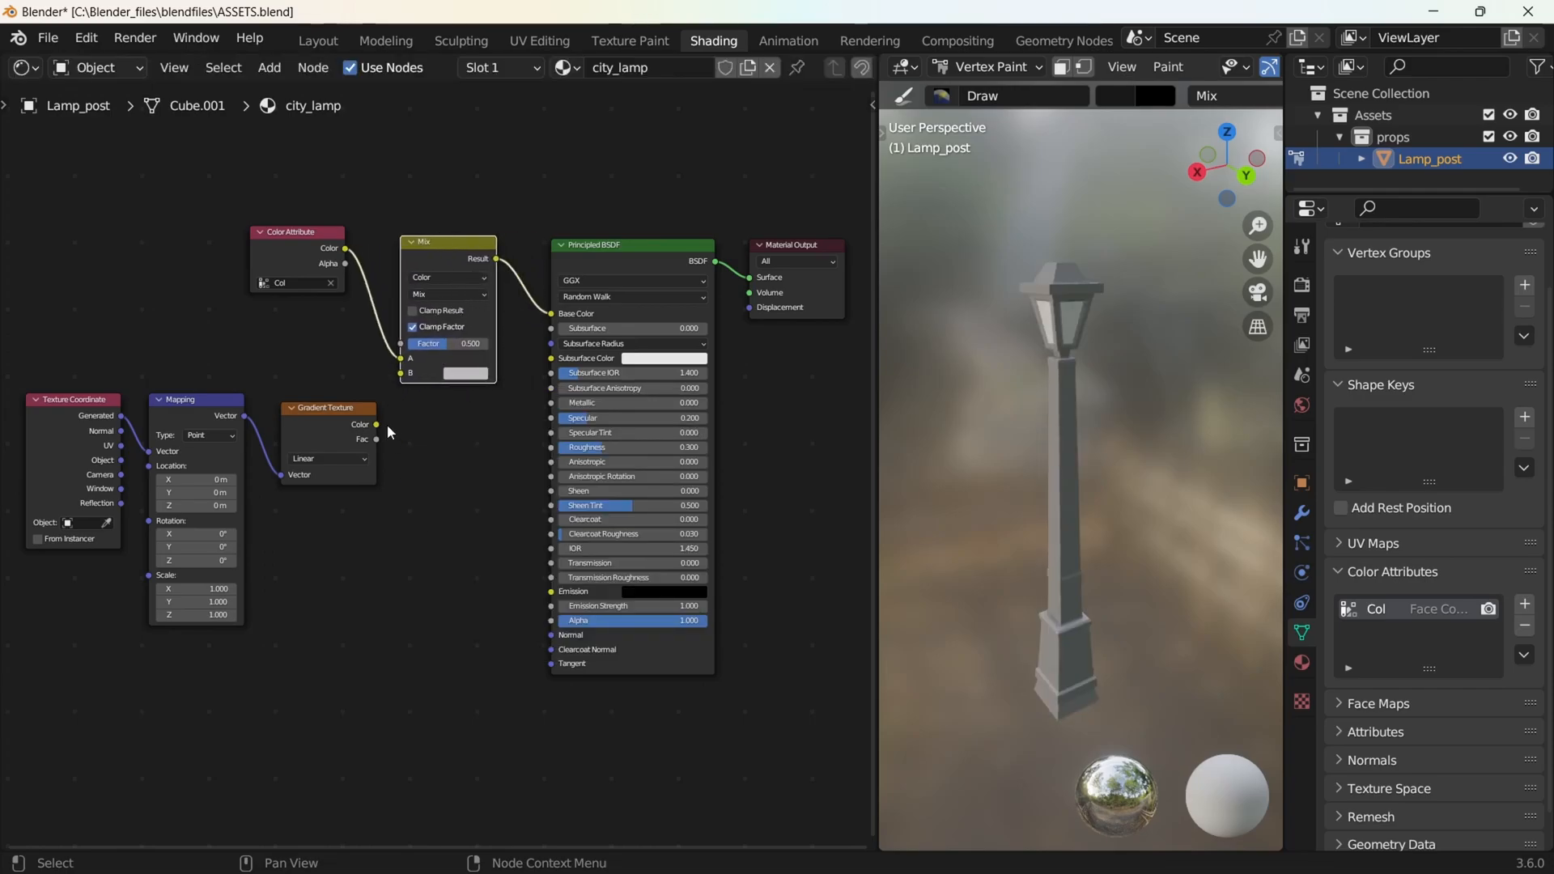
left_click_drag(377, 424, 401, 373)
Rotate the gradient vertically by setting the Mapping node's Y rotation to 90°
scroll(463, 362, "up", 3)
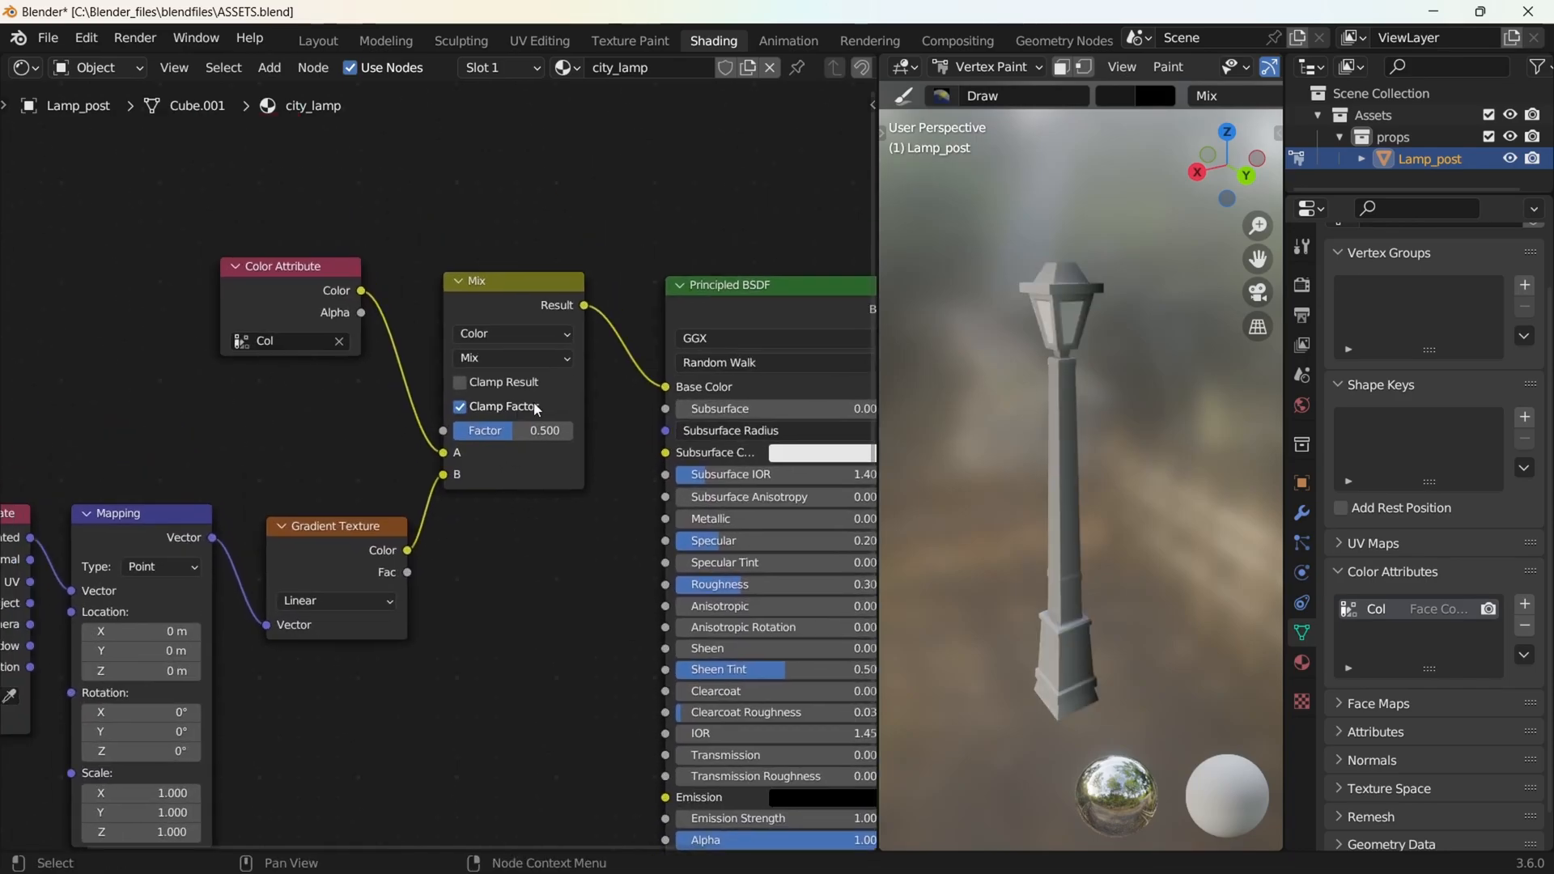
scroll(550, 354, "up", 1)
middle_click_drag(323, 578, 544, 376)
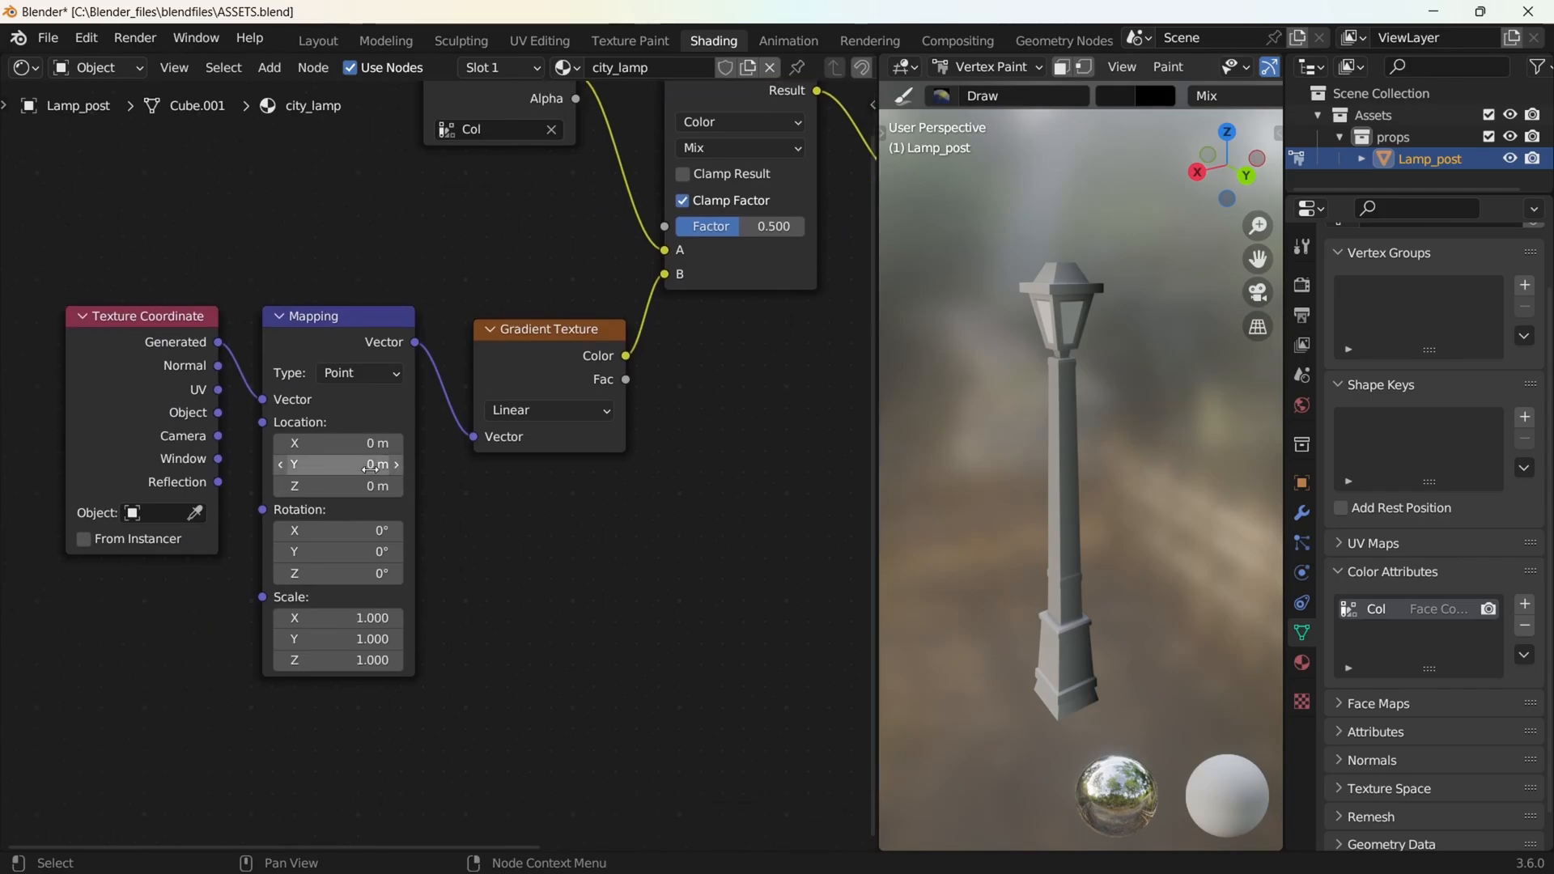
left_click(370, 549)
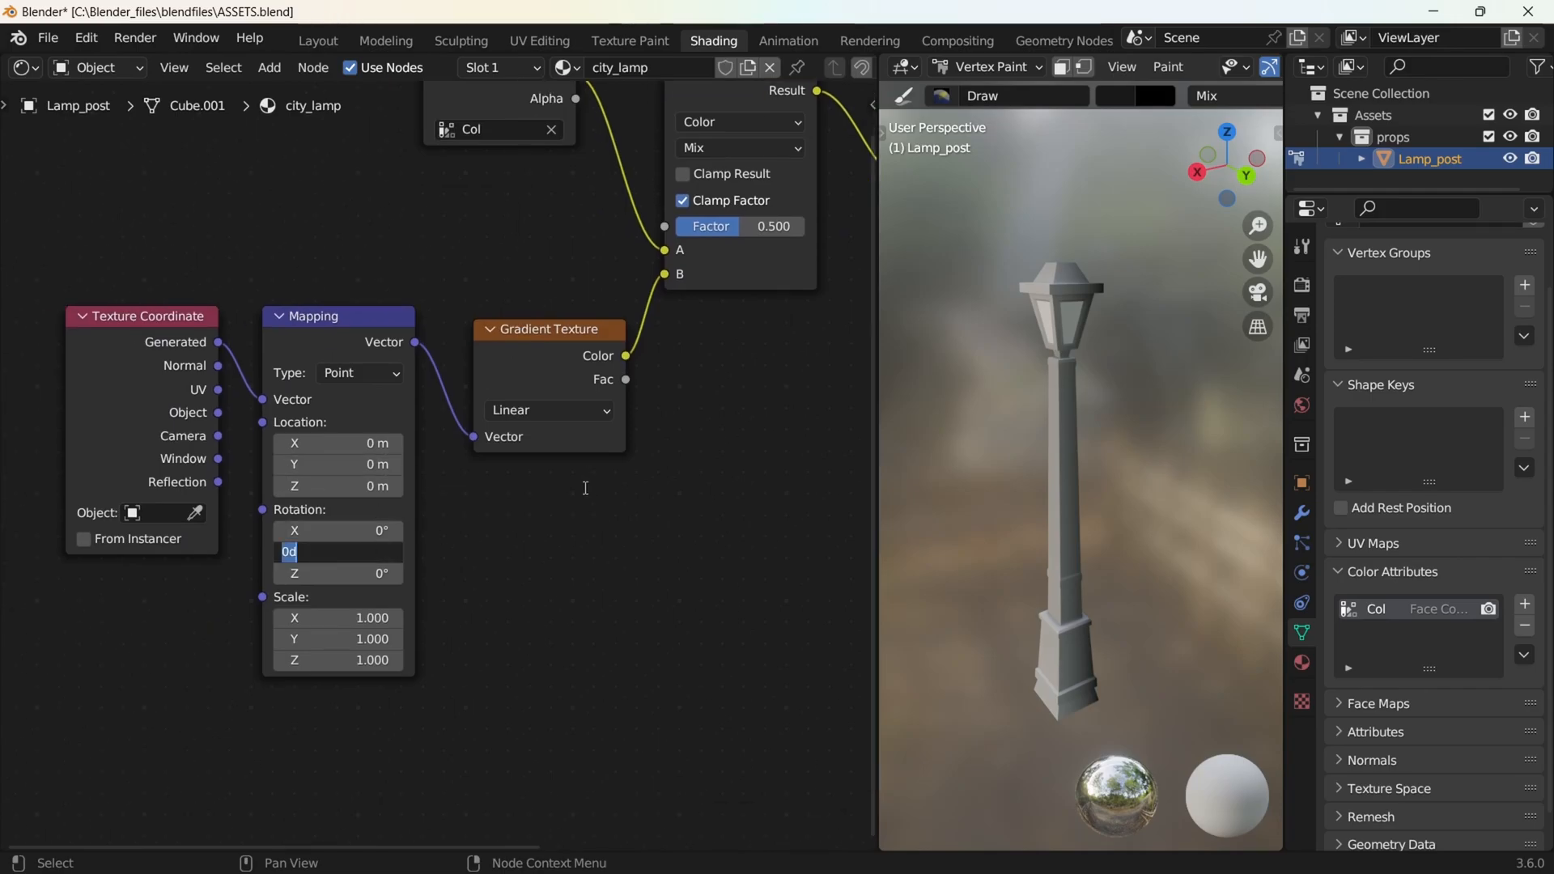
key("Return")
mouse_move(886, 630)
middle_mouse_down()
mouse_move(923, 620)
mouse_move(890, 615)
middle_mouse_up()
middle_click_drag(718, 345, 513, 499)
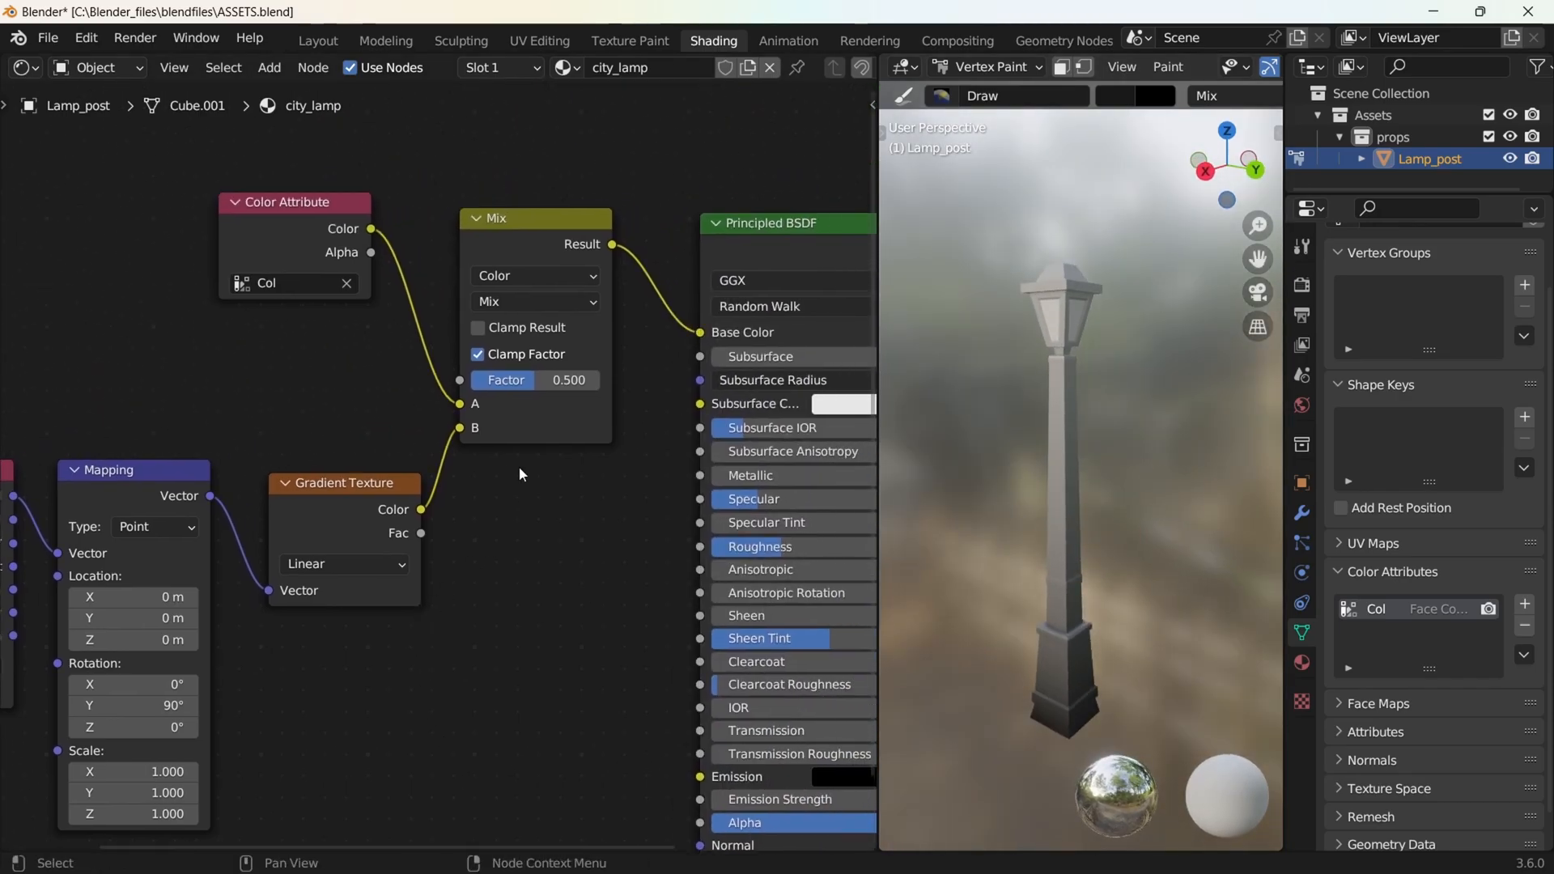
Set the Mix node's blending mode to Soft Light
left_click(548, 301)
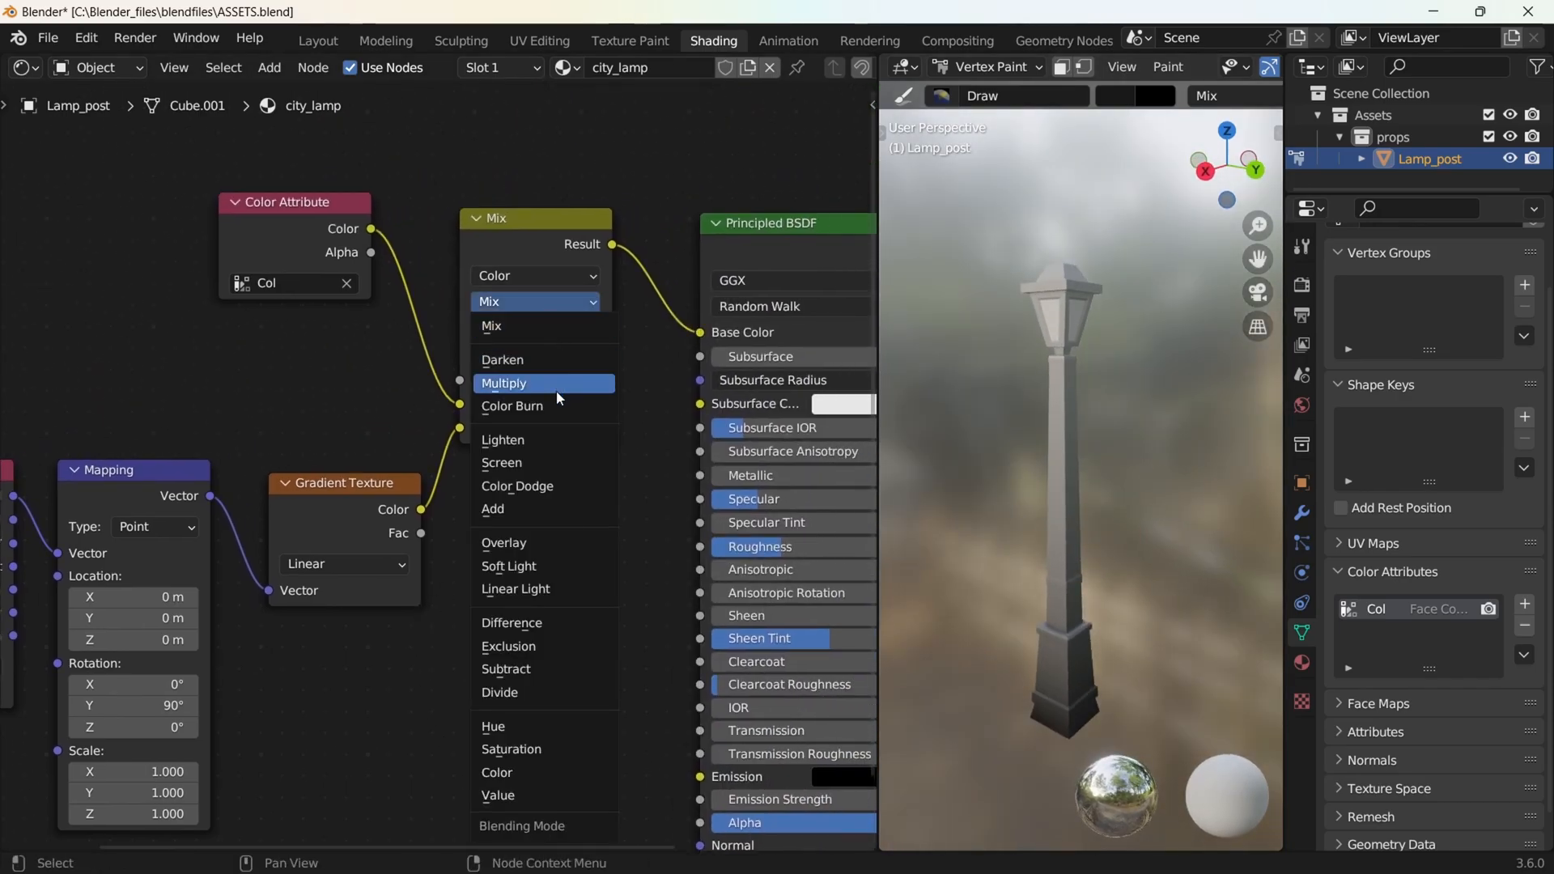
left_click(580, 565)
middle_click_drag(1184, 518, 1148, 486)
scroll(1168, 75, "down", 5)
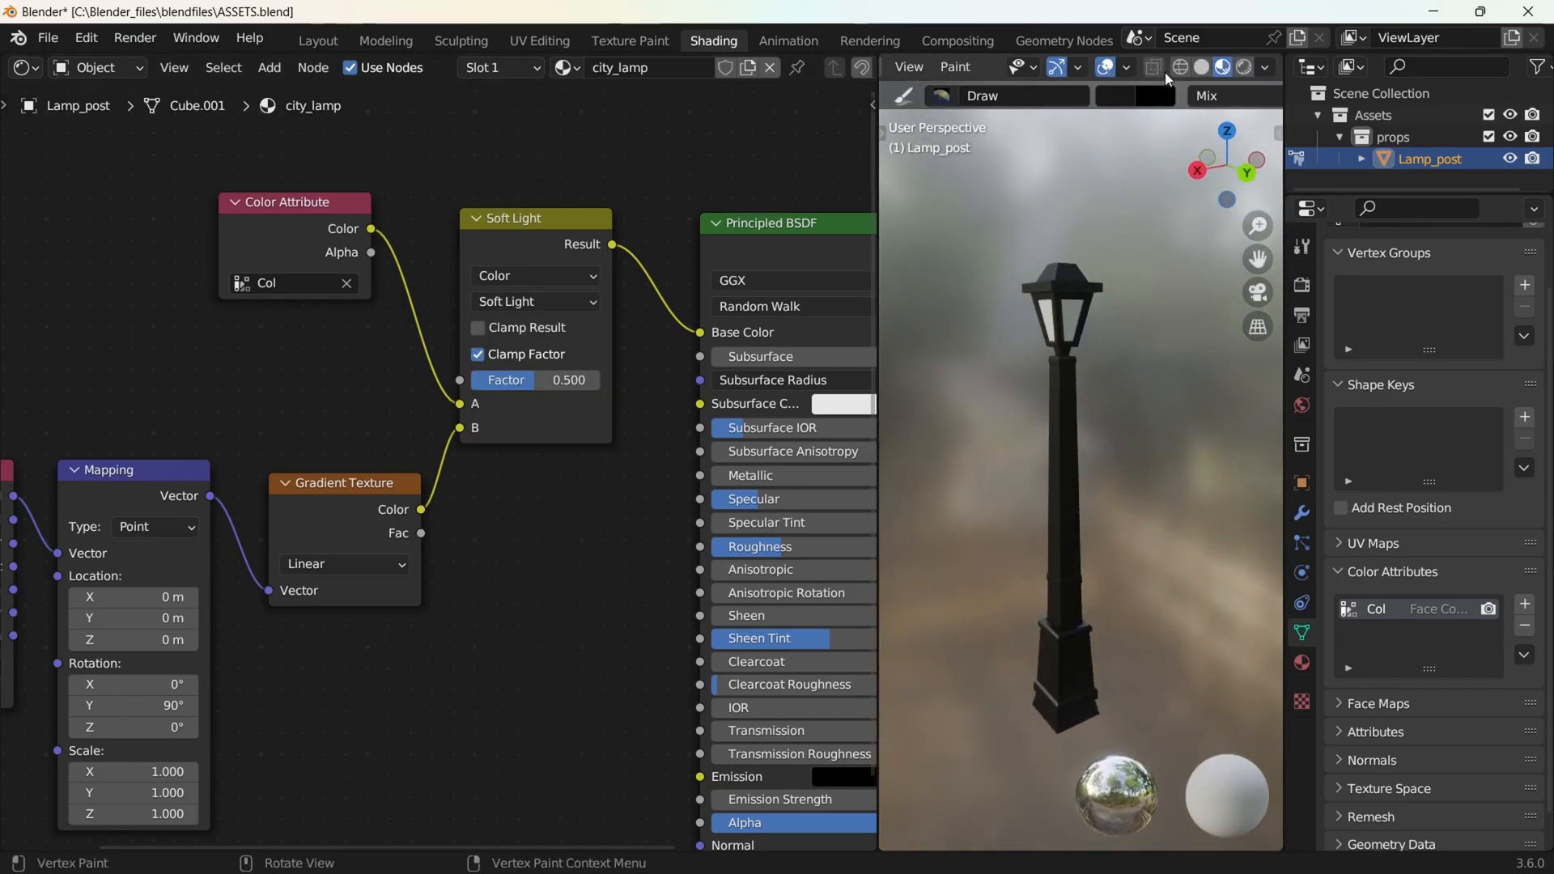
Rotate the environment lighting of the viewport's material preview to light the lamp post from another direction
left_click(1266, 66)
left_click_drag(1265, 346, 1069, 346)
mouse_move(1149, 340)
middle_mouse_down()
mouse_move(1128, 333)
mouse_move(1075, 385)
mouse_move(1080, 352)
middle_mouse_up()
Mute and unmute the Soft Light node repeatedly to compare its effect, leave it enabled and save the file
left_click(542, 239)
key("m")
key("m")
key("m")
key("m")
key("m")
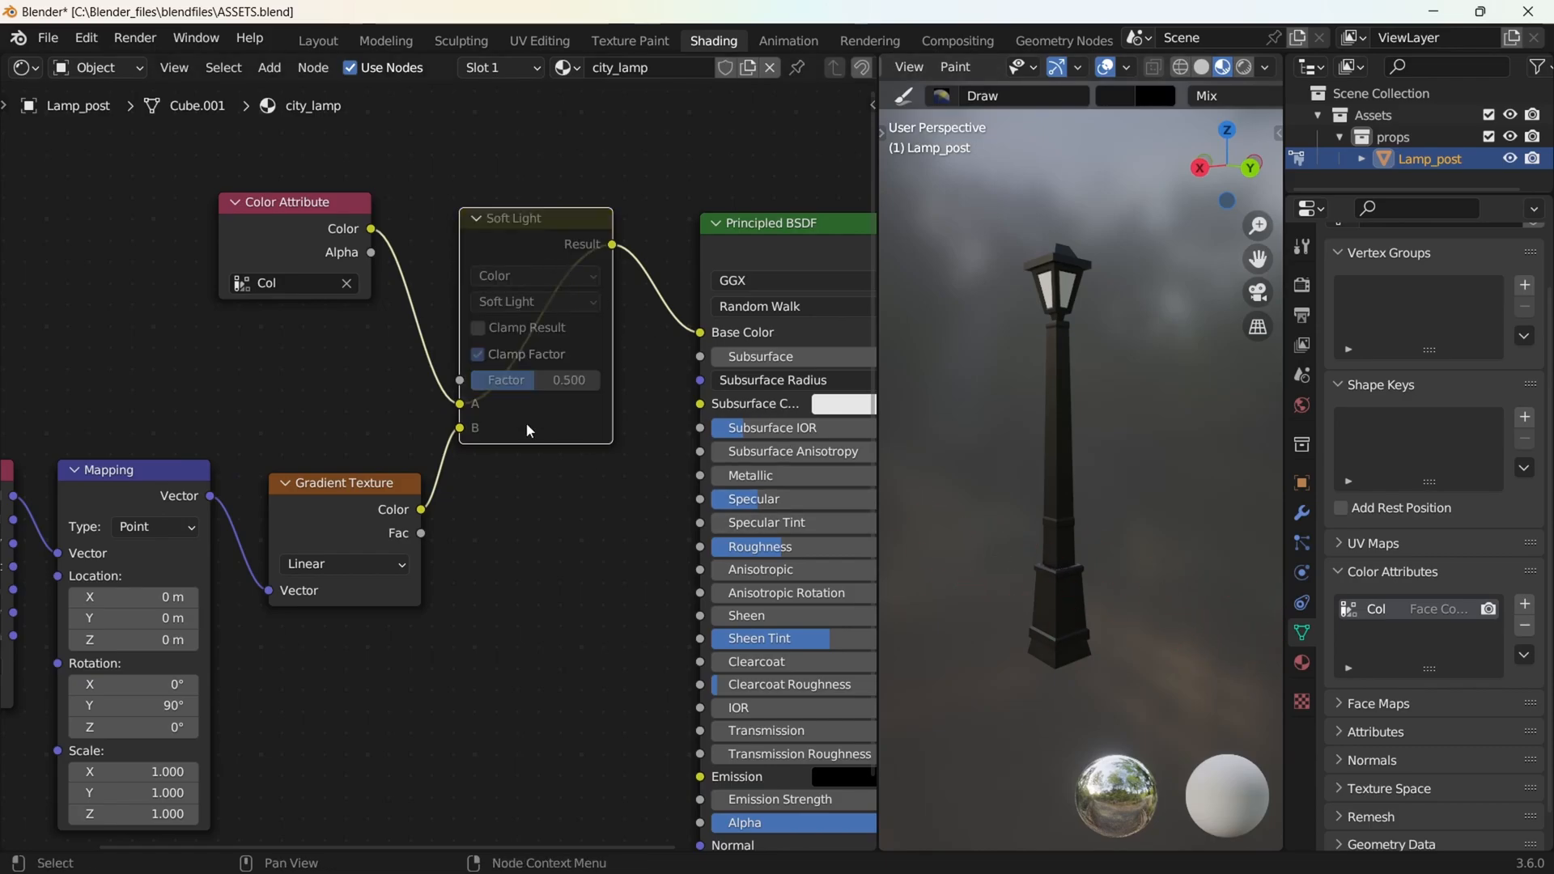
key("m")
key("ctrl+s")
left_click(915, 445)
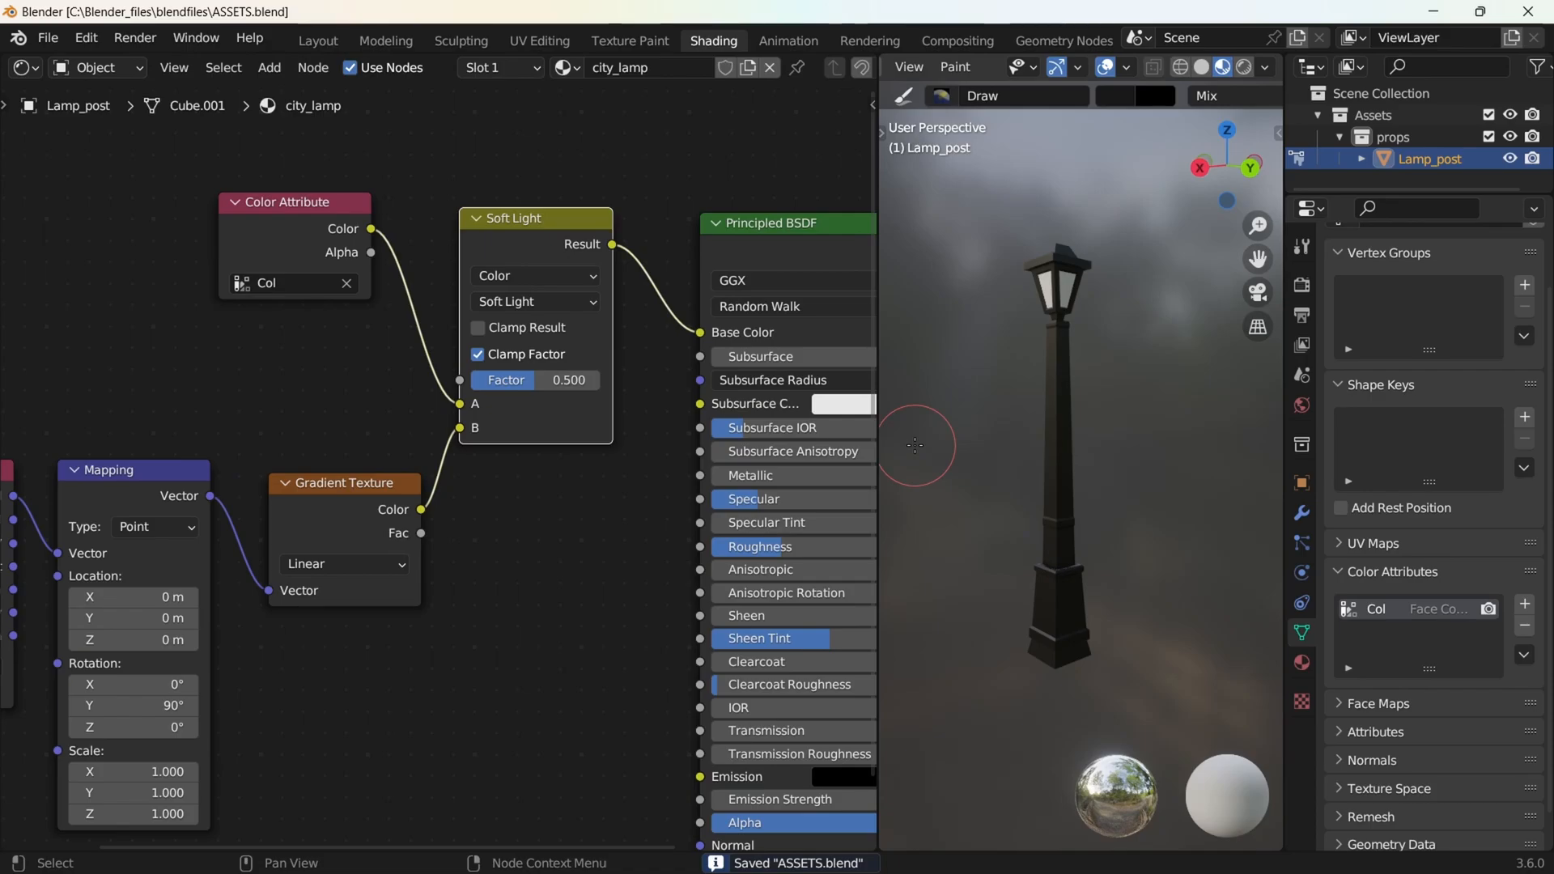
Switch the shader editor to the city_emit material in Slot 2
left_click(531, 69)
left_click(494, 138)
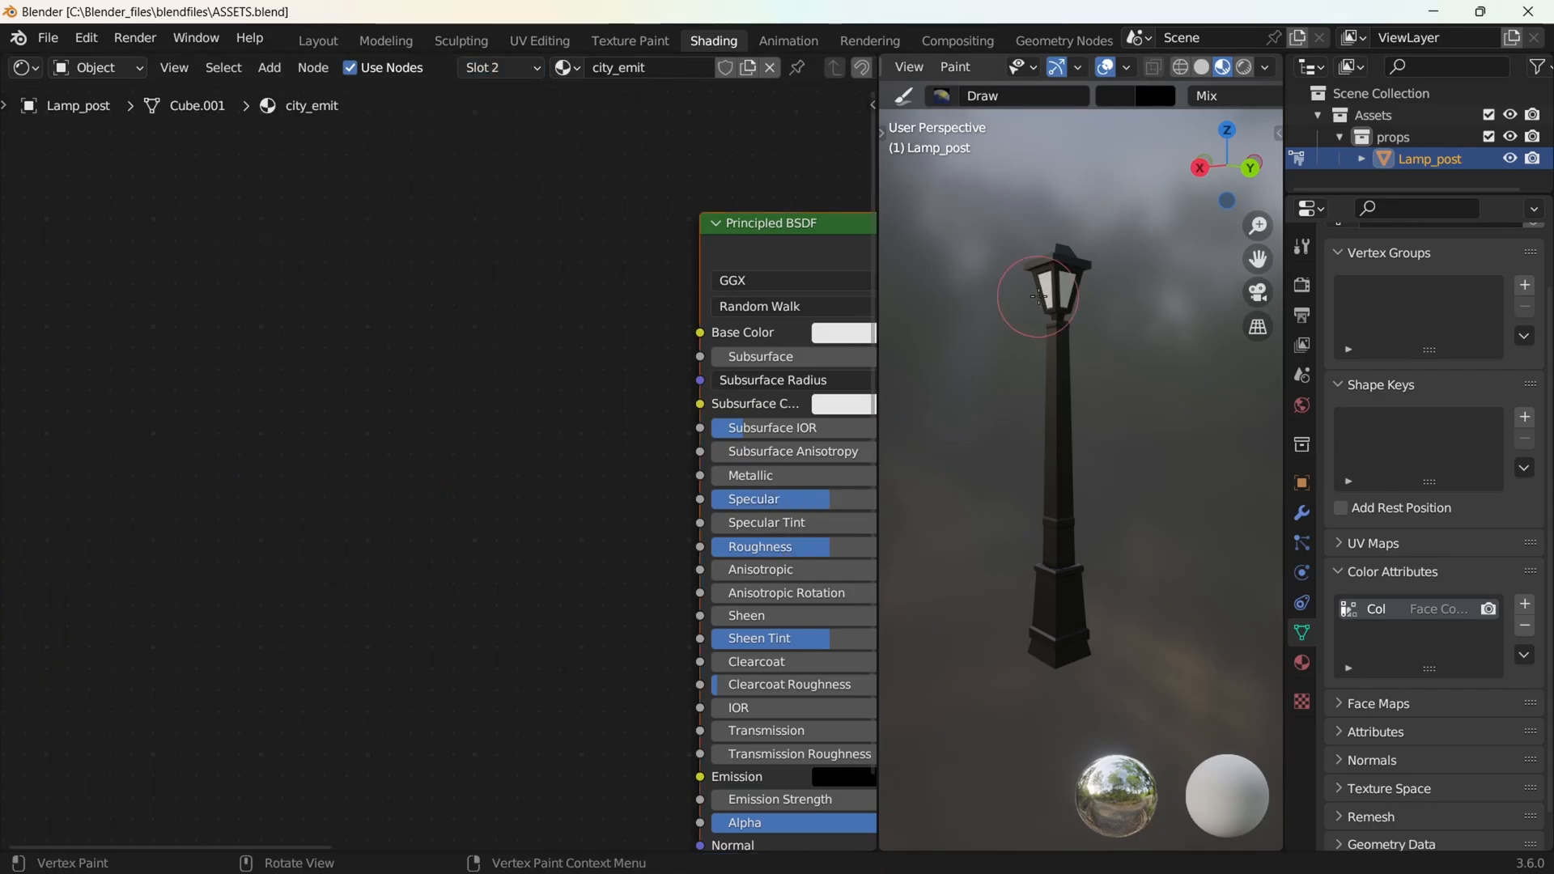
scroll(1093, 246, "up", 4)
scroll(1092, 246, "down", 1)
middle_click_drag(1093, 246, 1084, 303)
middle_click_drag(1084, 275, 1017, 434, "shift")
scroll(1127, 431, "up", 1)
scroll(1097, 401, "up", 2)
Add a Color Attribute node beside the Principled BSDF of the city_emit material
scroll(726, 267, "down", 6)
middle_click_drag(825, 254, 539, 324)
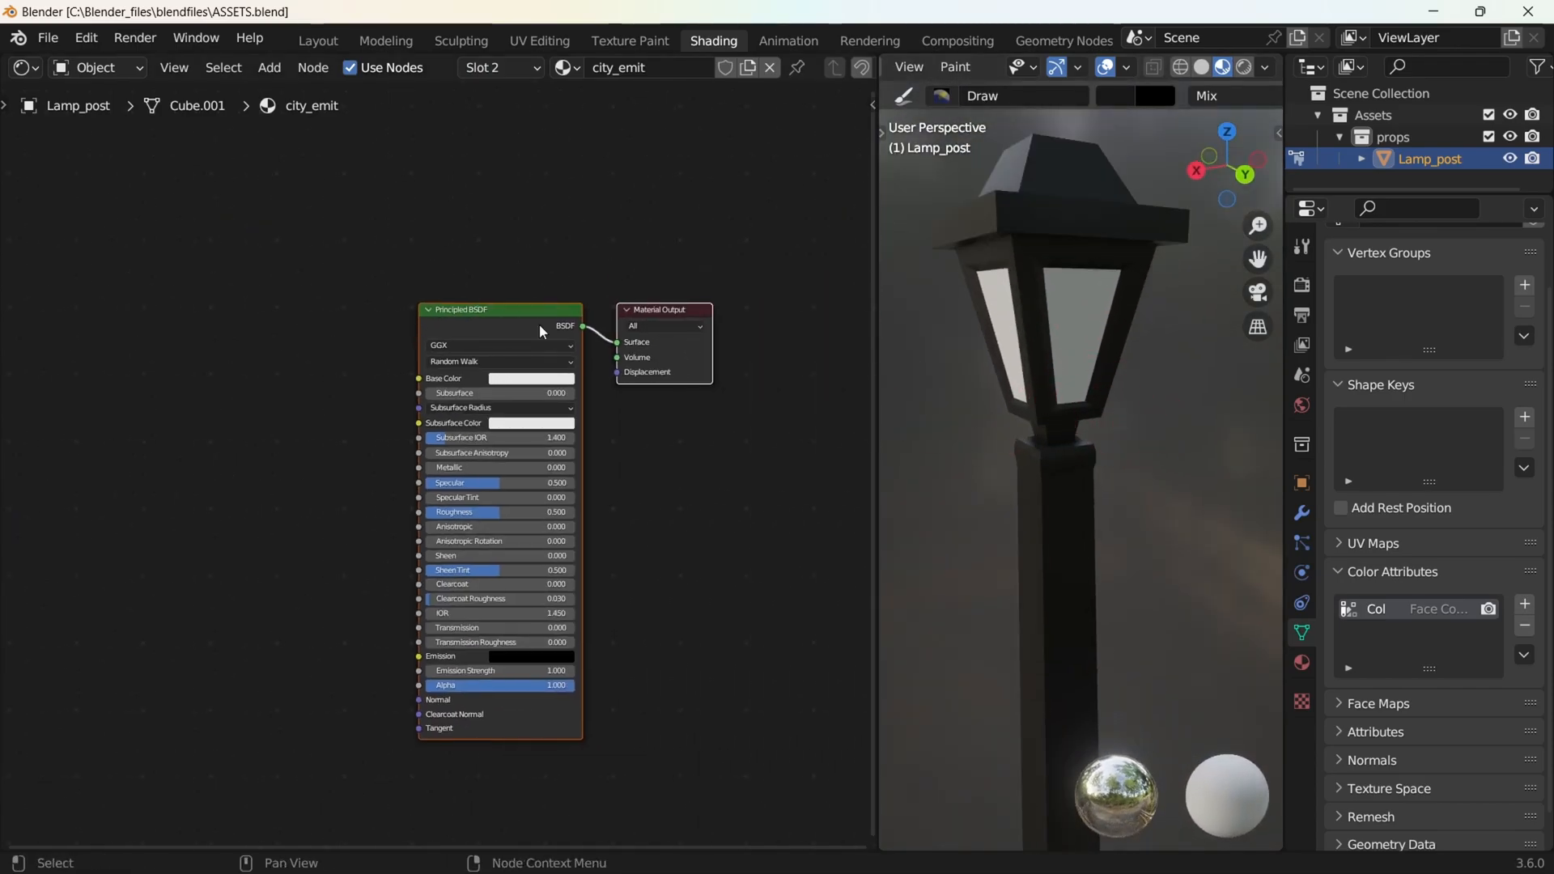
scroll(669, 364, "up", 3)
scroll(677, 461, "down", 1)
middle_click_drag(625, 489, 640, 515)
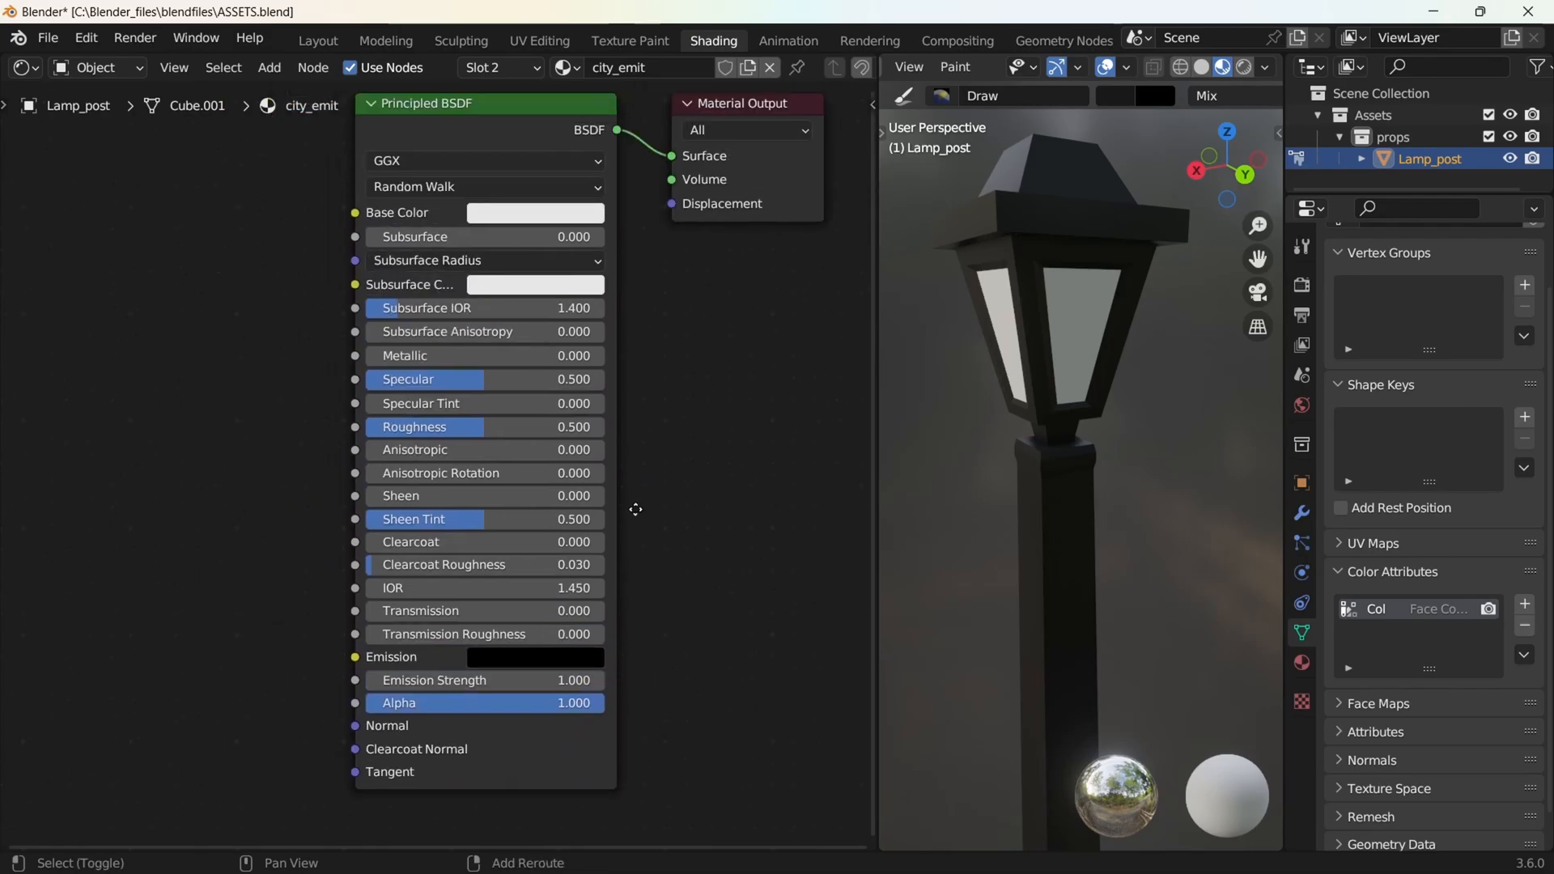
left_click(532, 68)
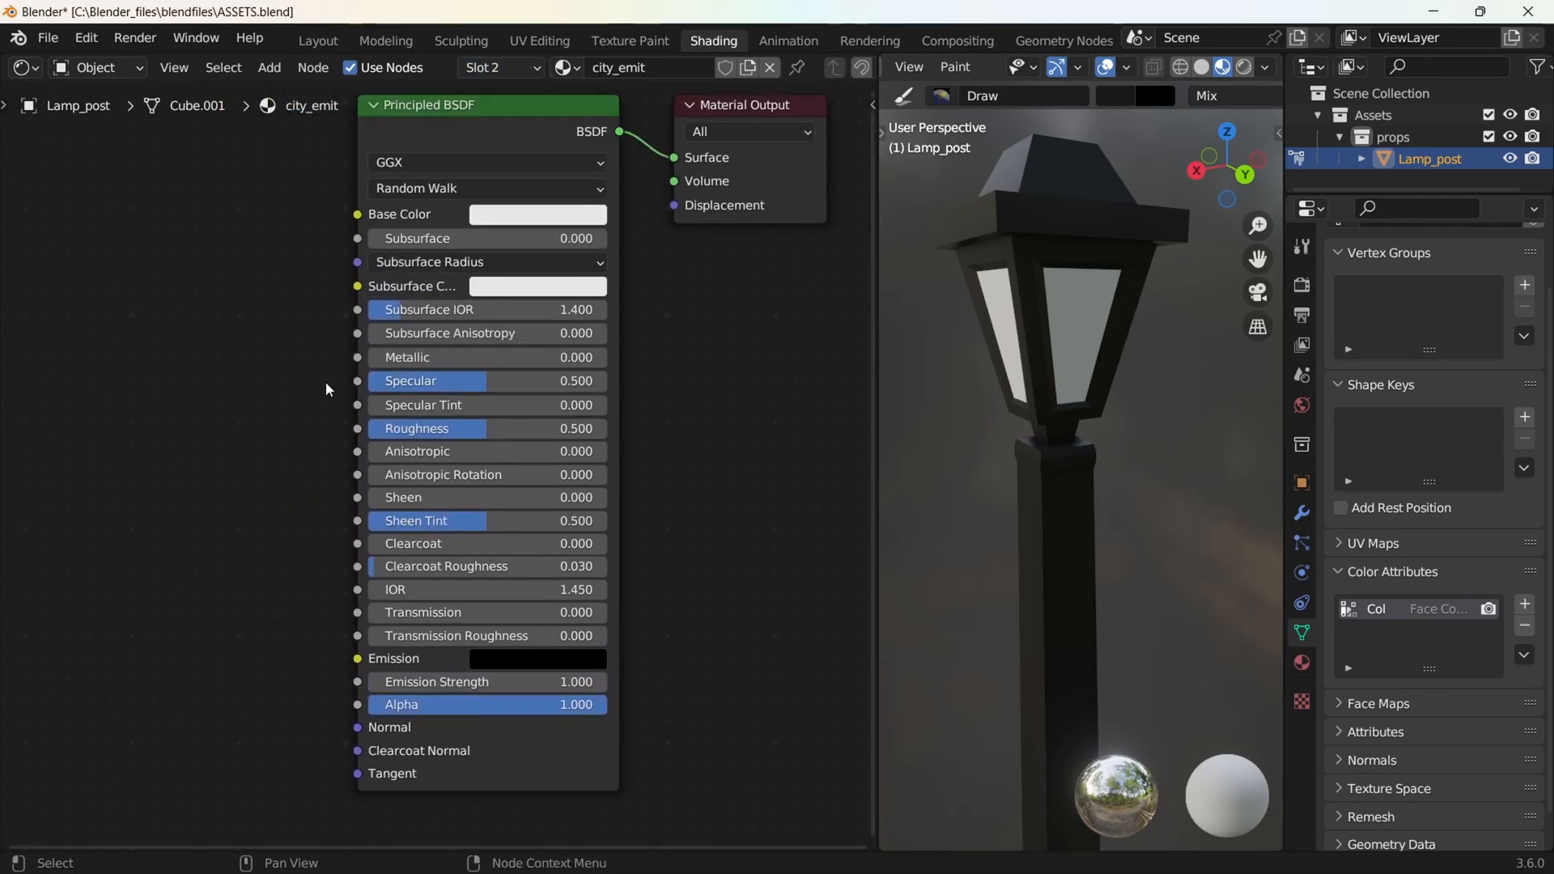
key("shift+a")
left_click(198, 385)
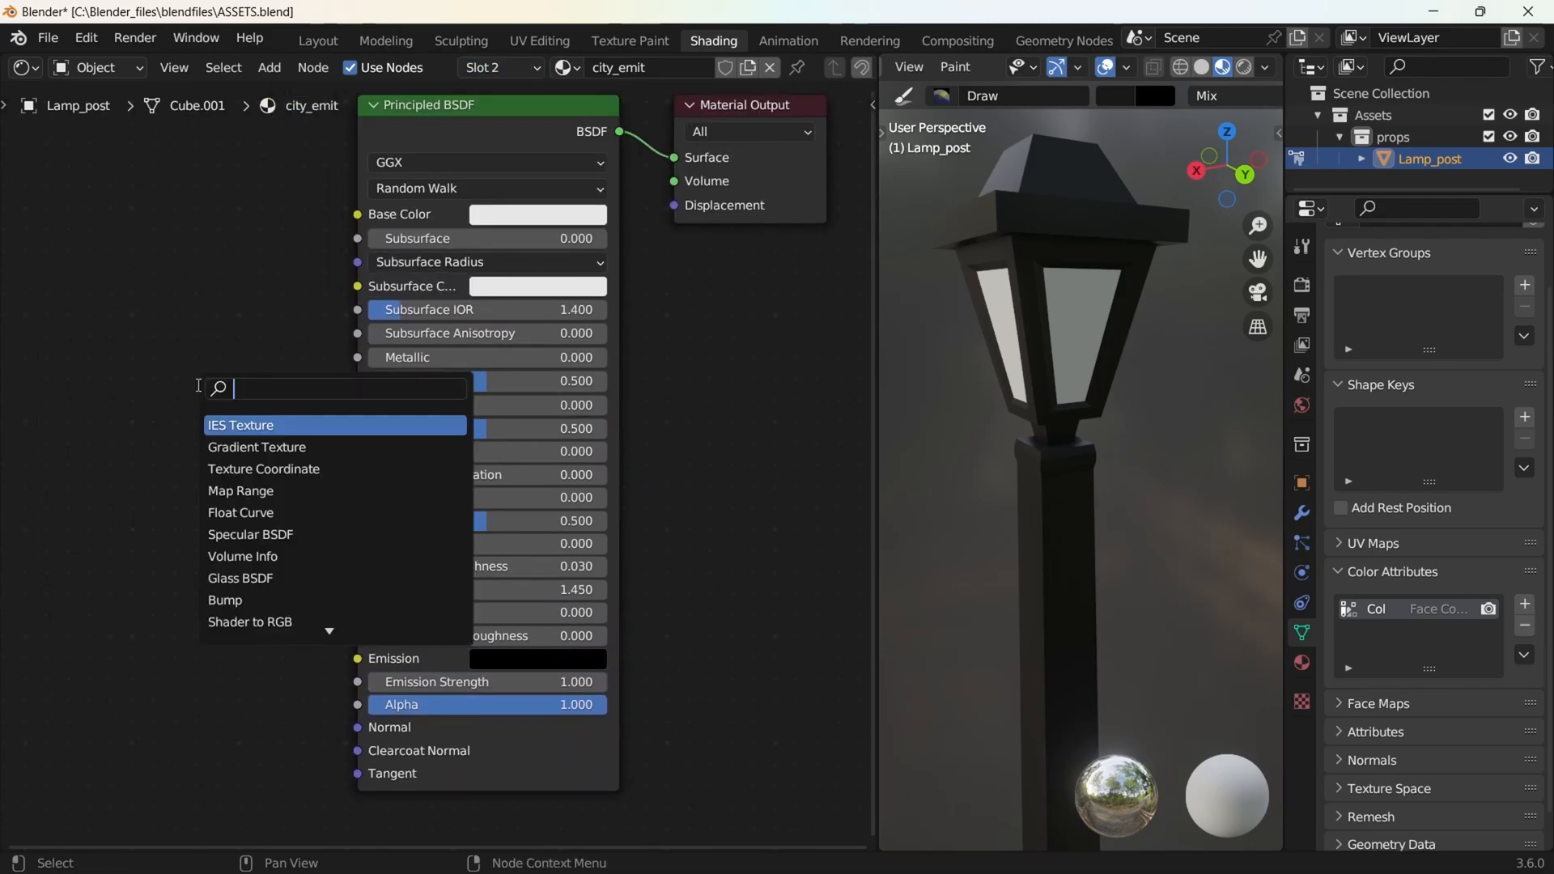
type("color")
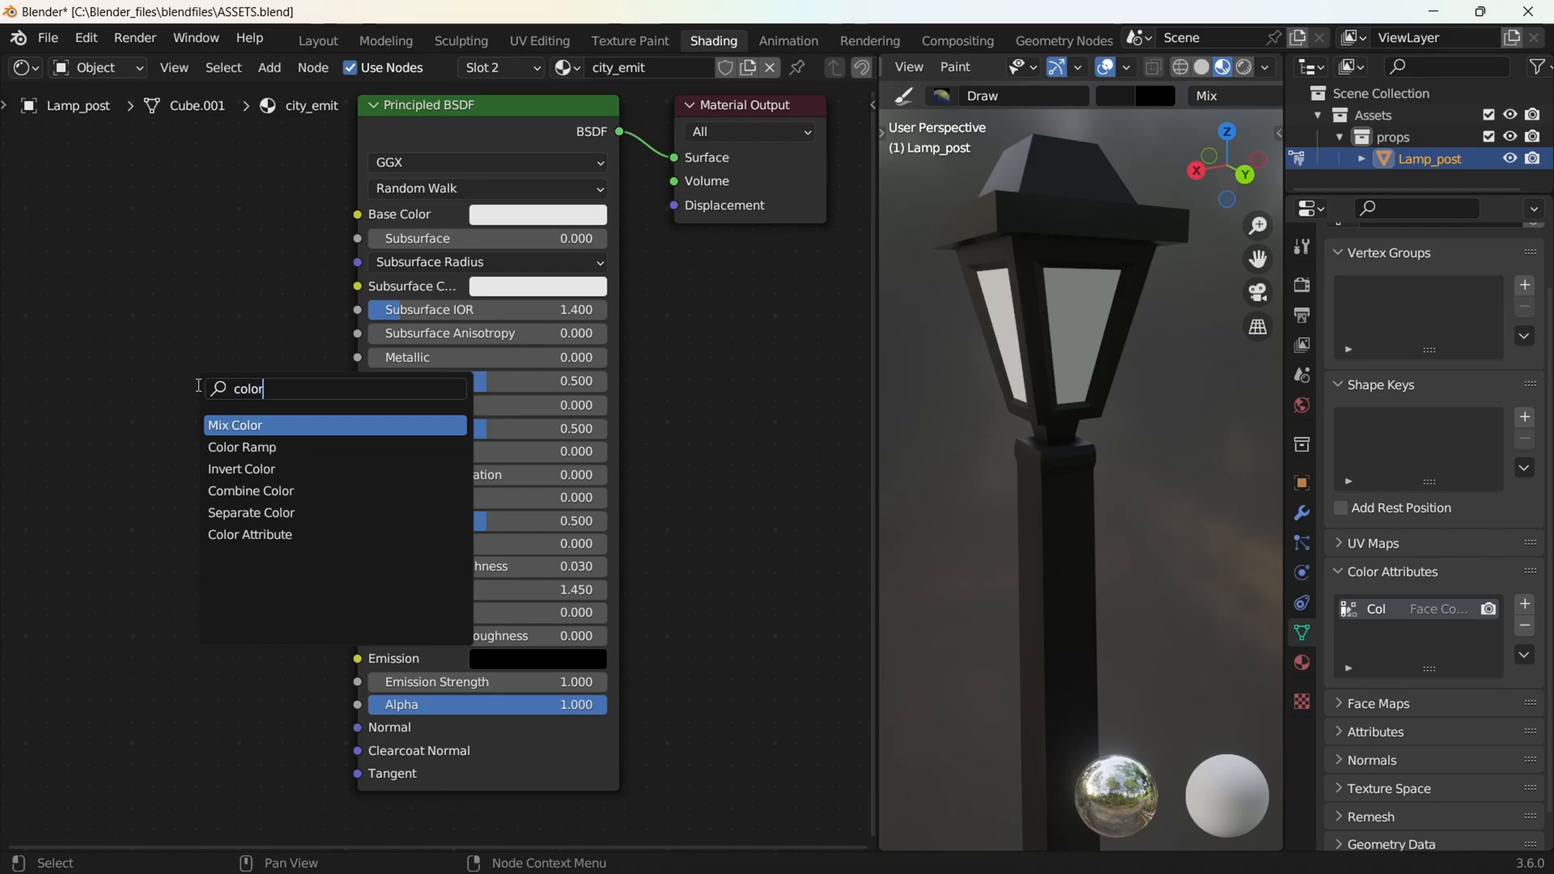
type(" a")
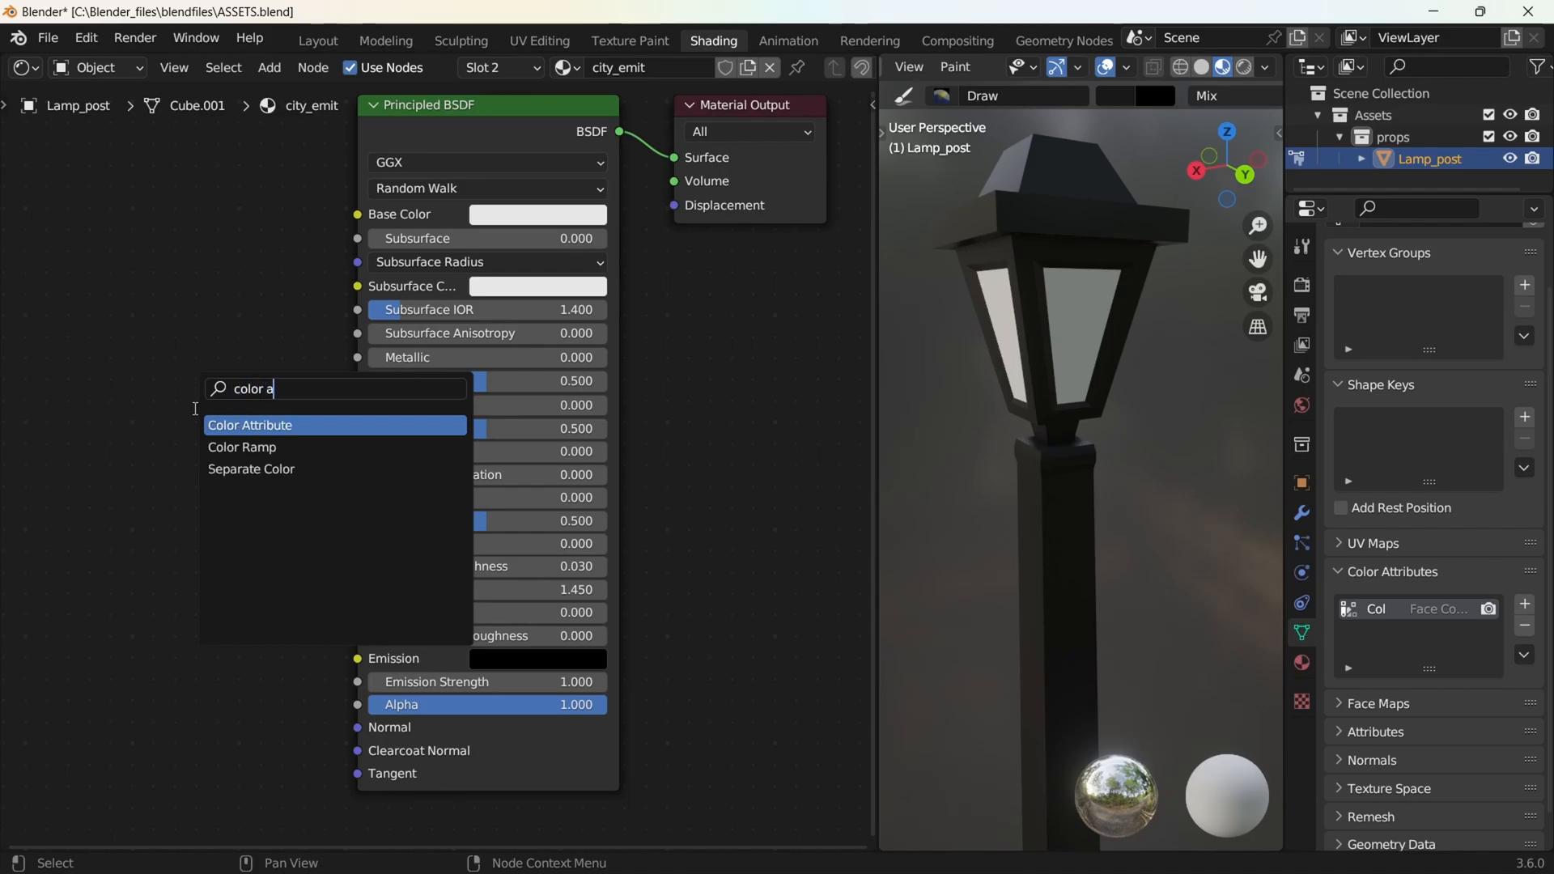
left_click(278, 425)
left_click(218, 202)
Connect the Color Attribute's Color output to the shader's Base Color and choose the Col attribute
left_click_drag(230, 211, 358, 215)
left_click(146, 266)
left_click(149, 306)
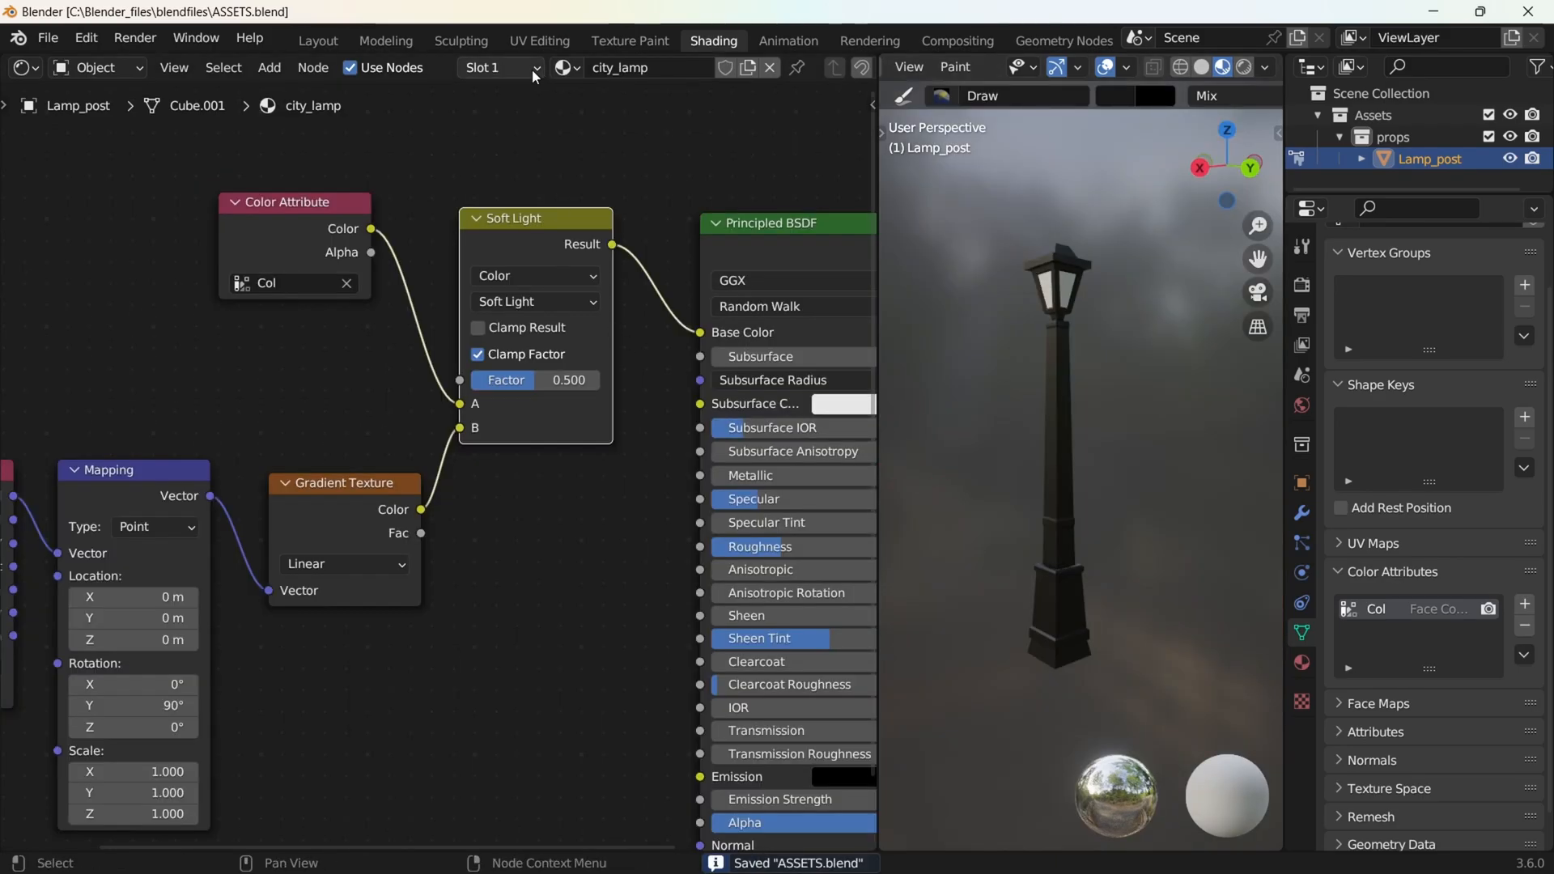
Switch the shader editor from Slot 1 to the city_emit material in Slot 2, with the lantern head shown up close
left_click(532, 70)
left_click(494, 142)
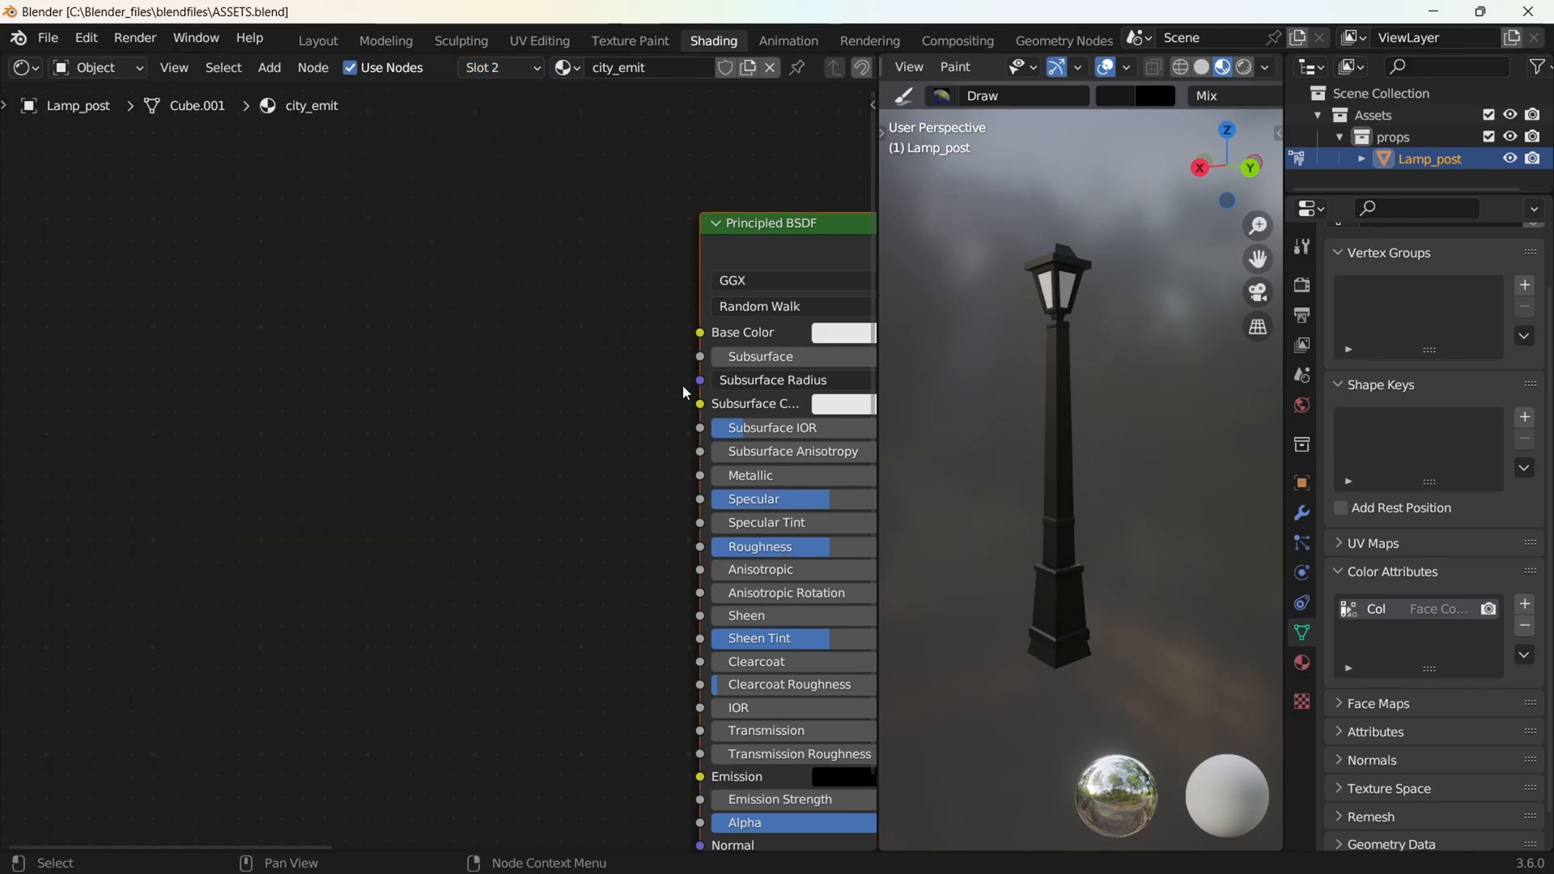
scroll(1093, 259, "up", 3)
middle_click_drag(1093, 259, 1110, 421)
scroll(1110, 420, "up", 3)
Examine the Principled BSDF inputs of the city_emit material, down to the Emission and Alpha settings
scroll(560, 322, "down", 6)
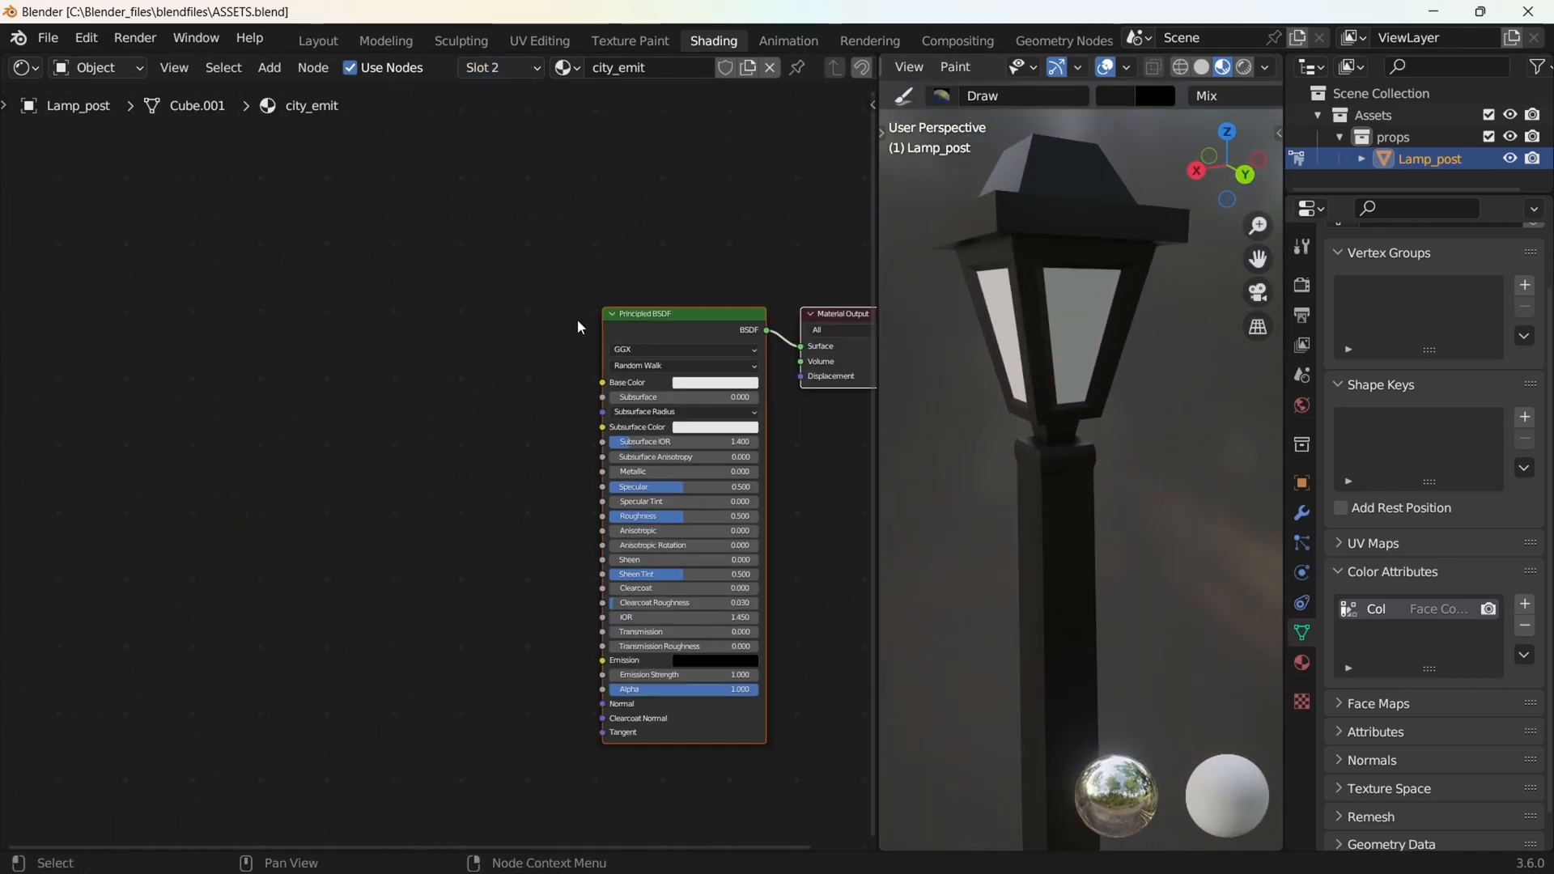
middle_click_drag(561, 323, 392, 323)
scroll(486, 454, "up", 3)
middle_click_drag(676, 576, 646, 478)
scroll(647, 479, "up", 6)
middle_click_drag(664, 632, 659, 451)
left_click(659, 449)
scroll(550, 376, "down", 2)
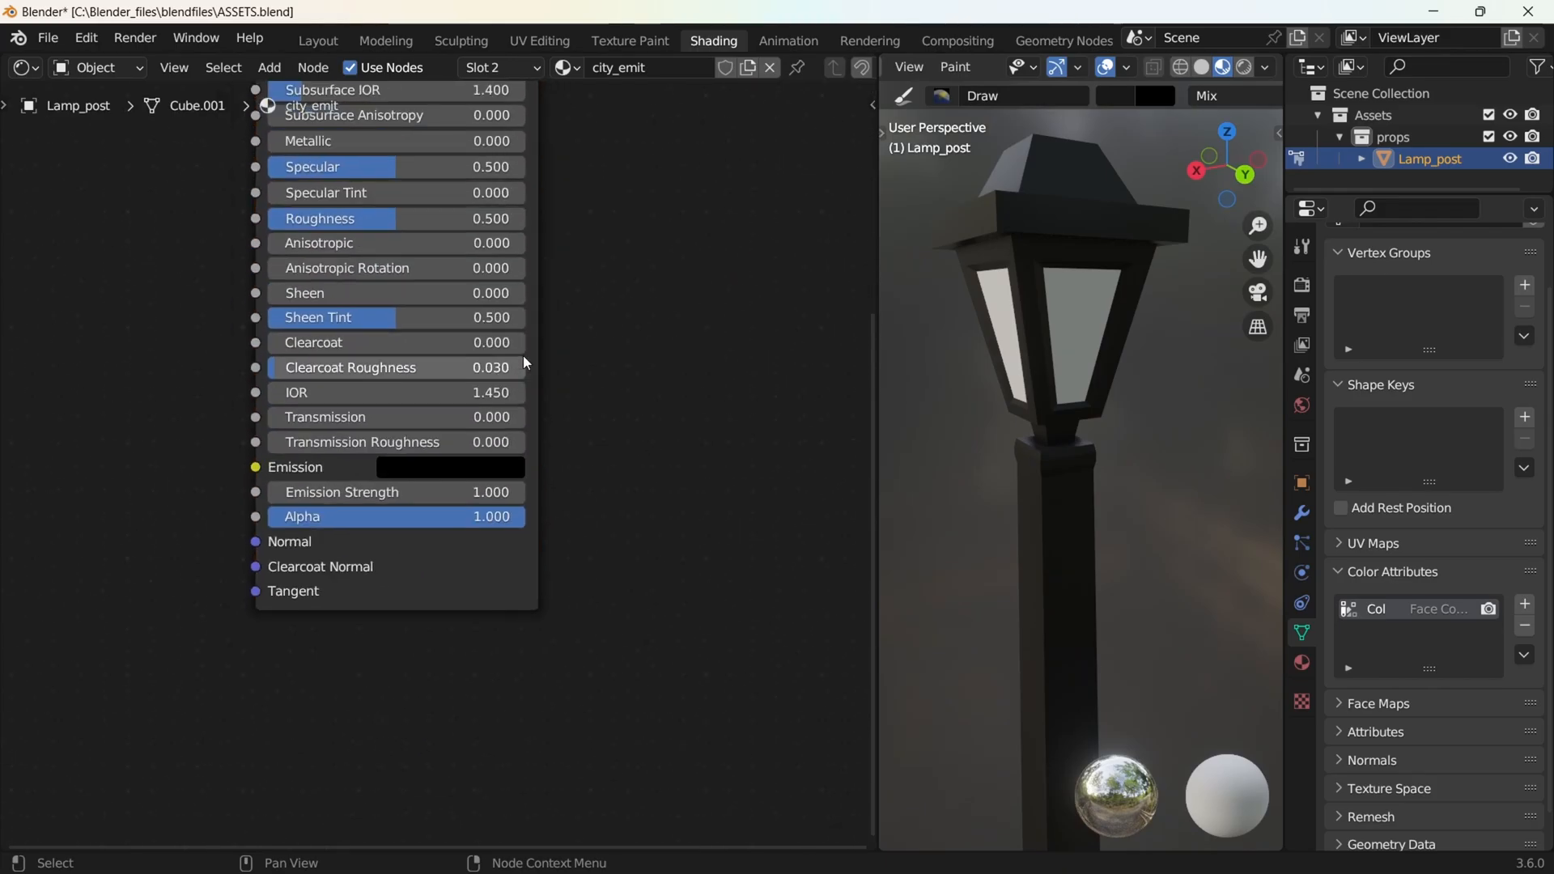
scroll(524, 364, "down", 1)
middle_click_drag(524, 364, 606, 563)
left_click(515, 70)
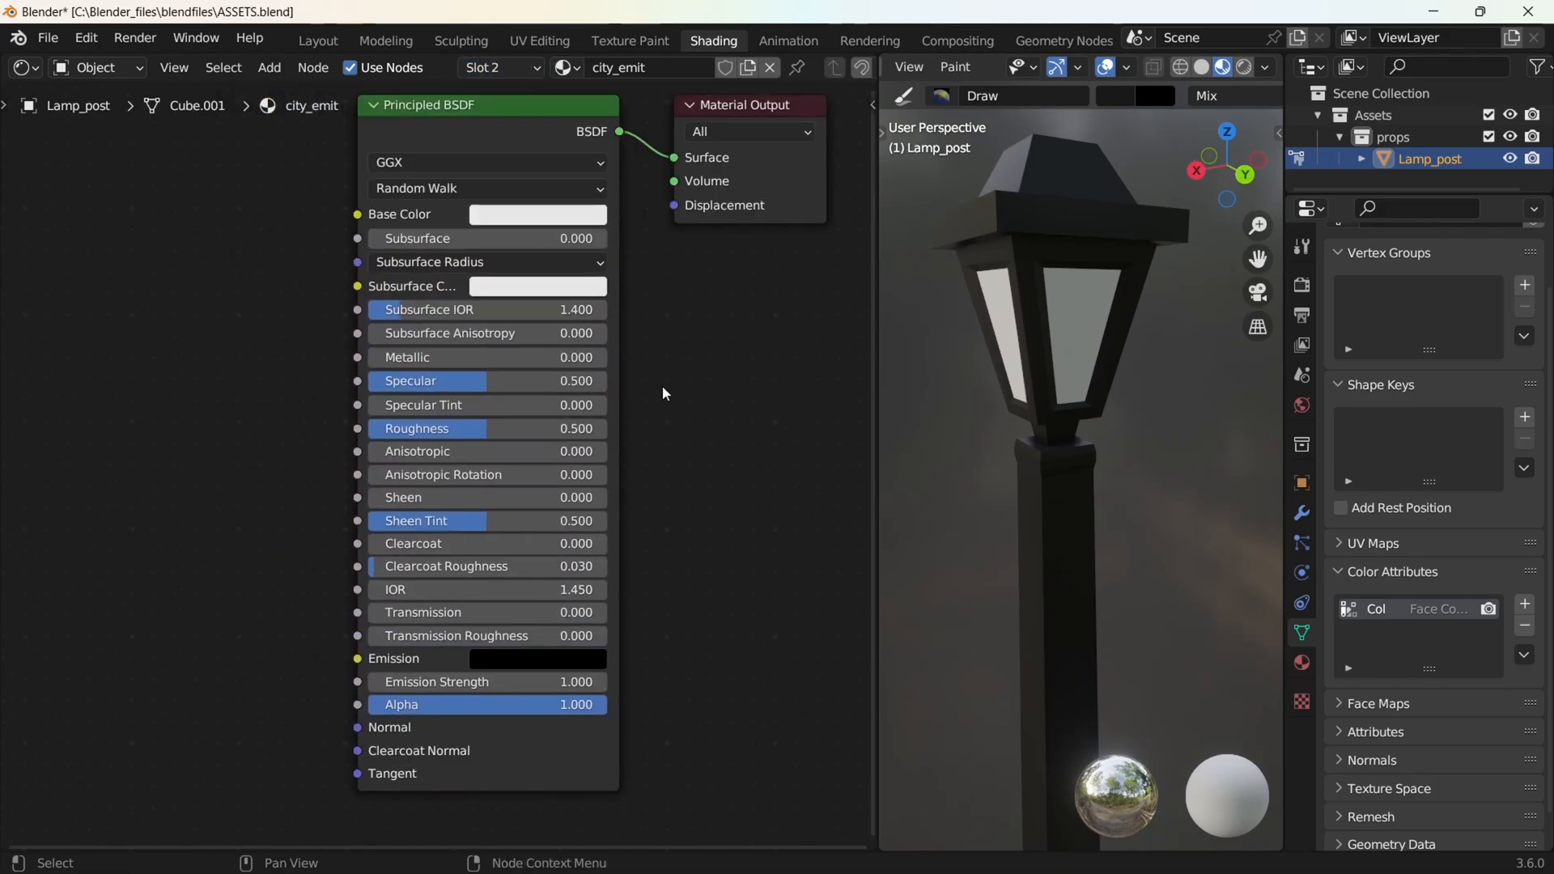
Add a Color Attribute node to the city_emit material, placed to the left of the Principled BSDF
key("shift+a")
left_click(199, 389)
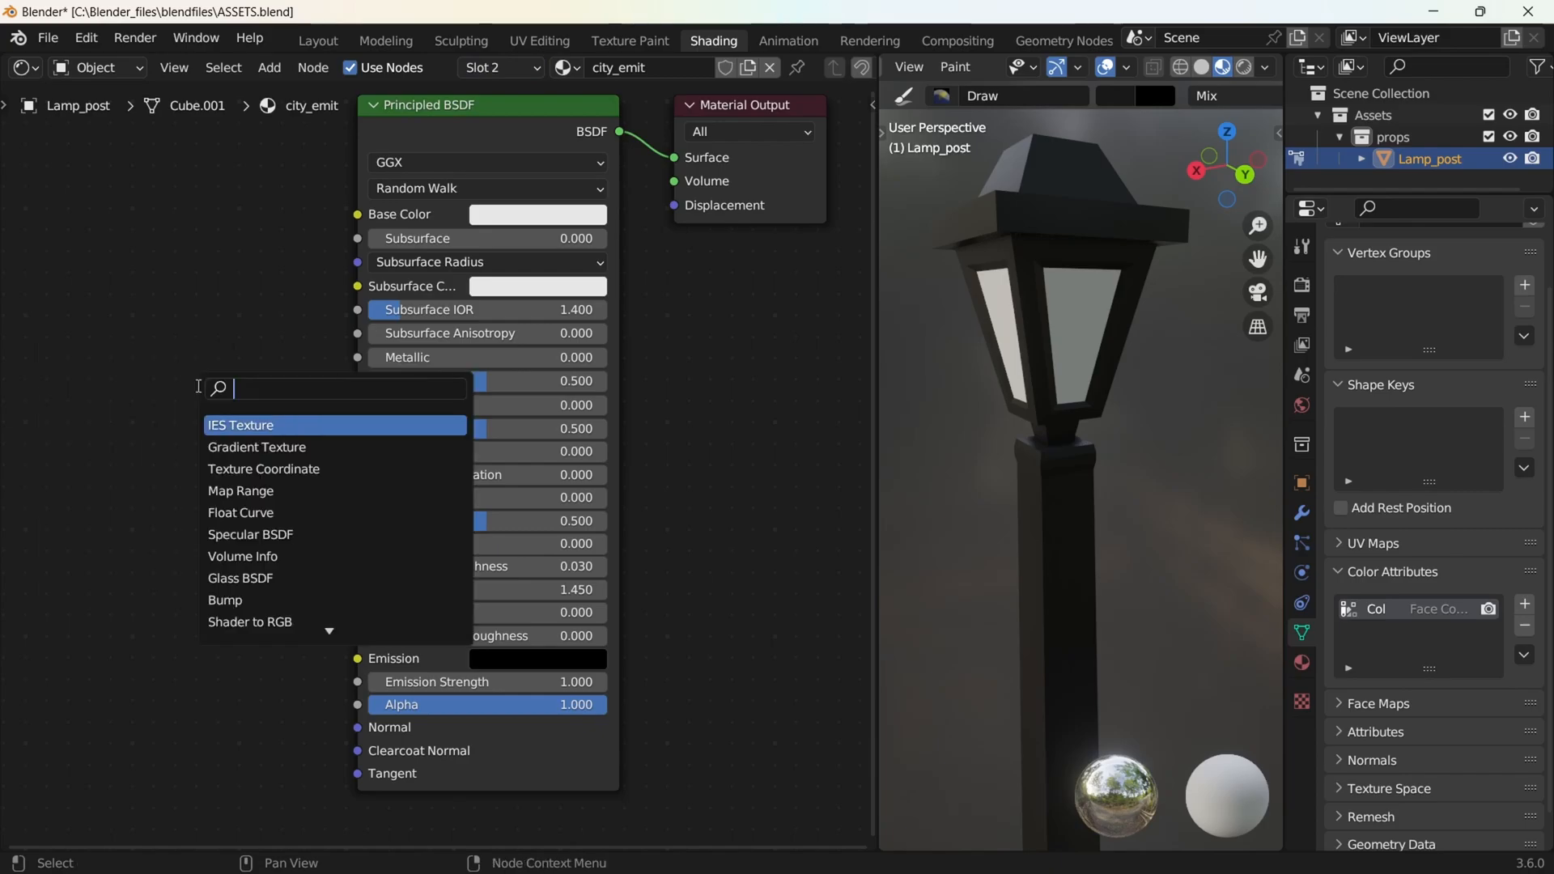
type("colo")
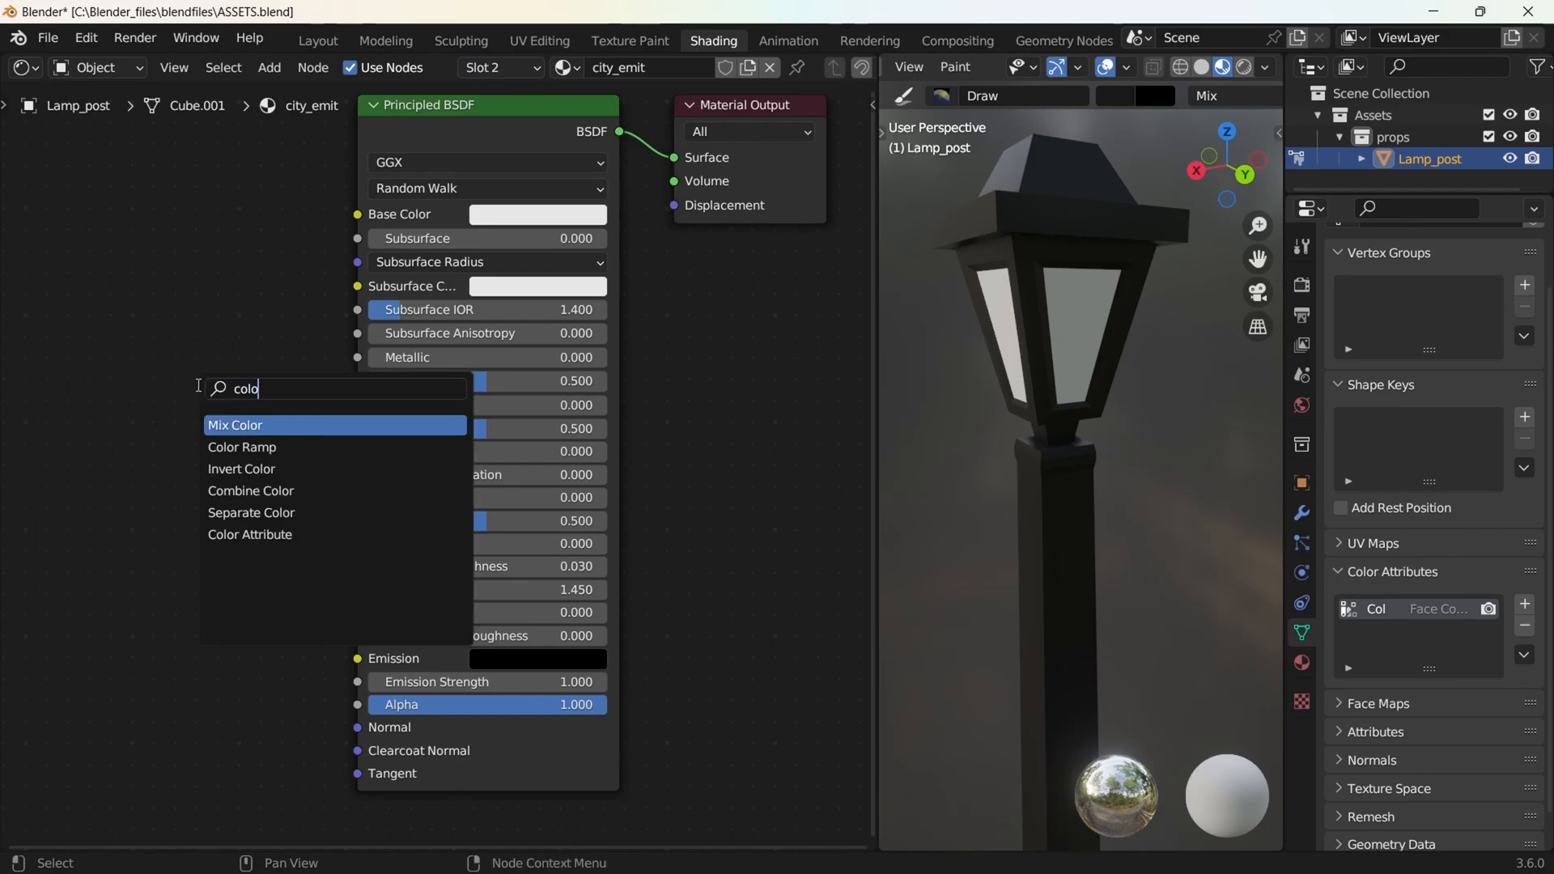
type("r a")
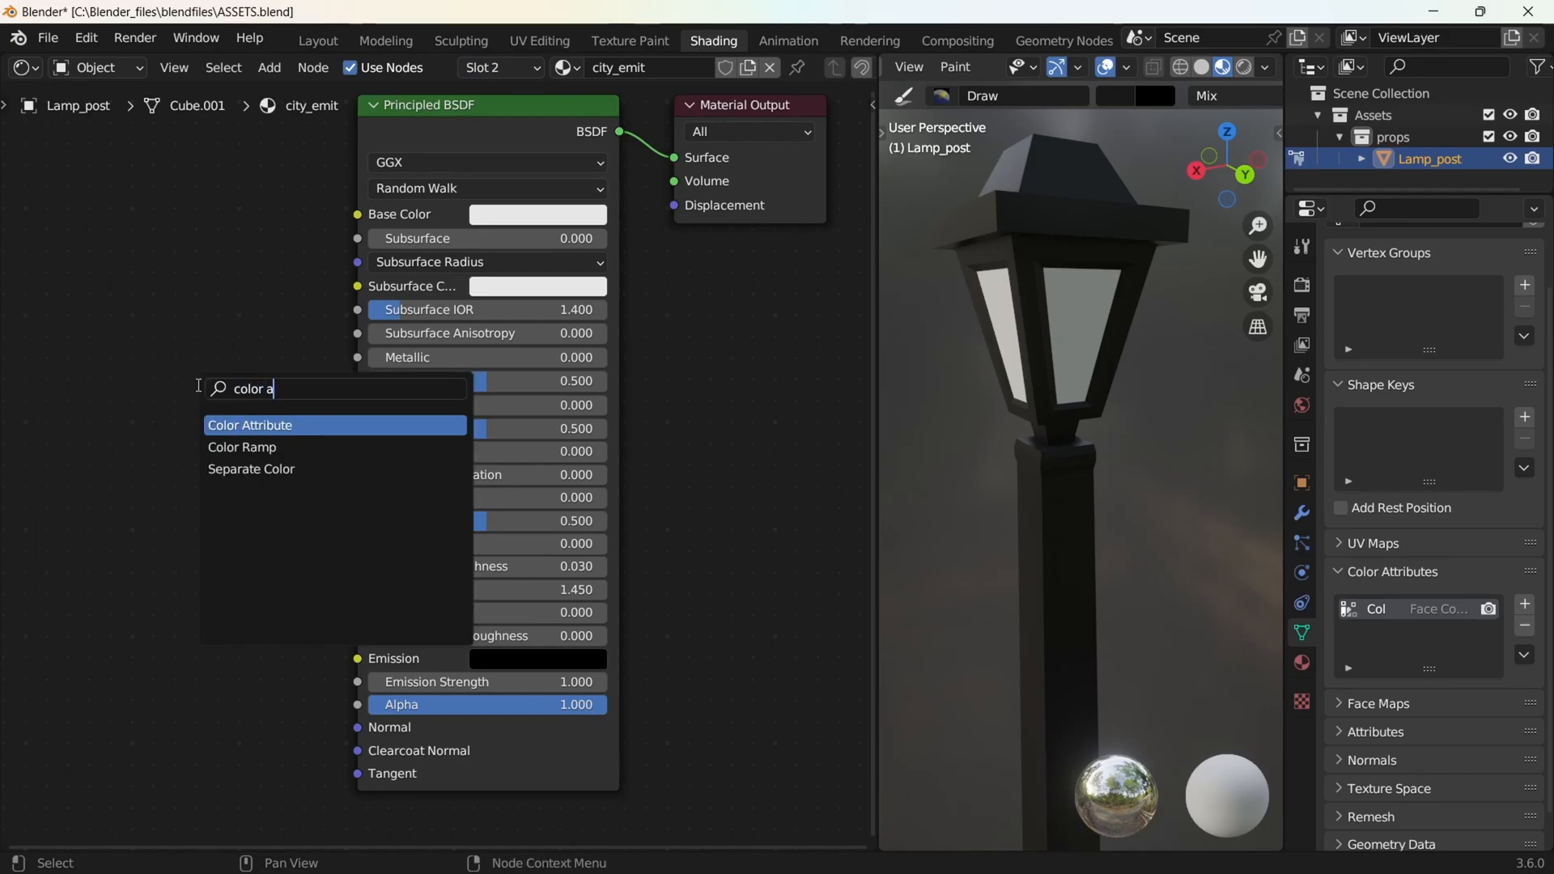
left_click(243, 426)
left_click(157, 234)
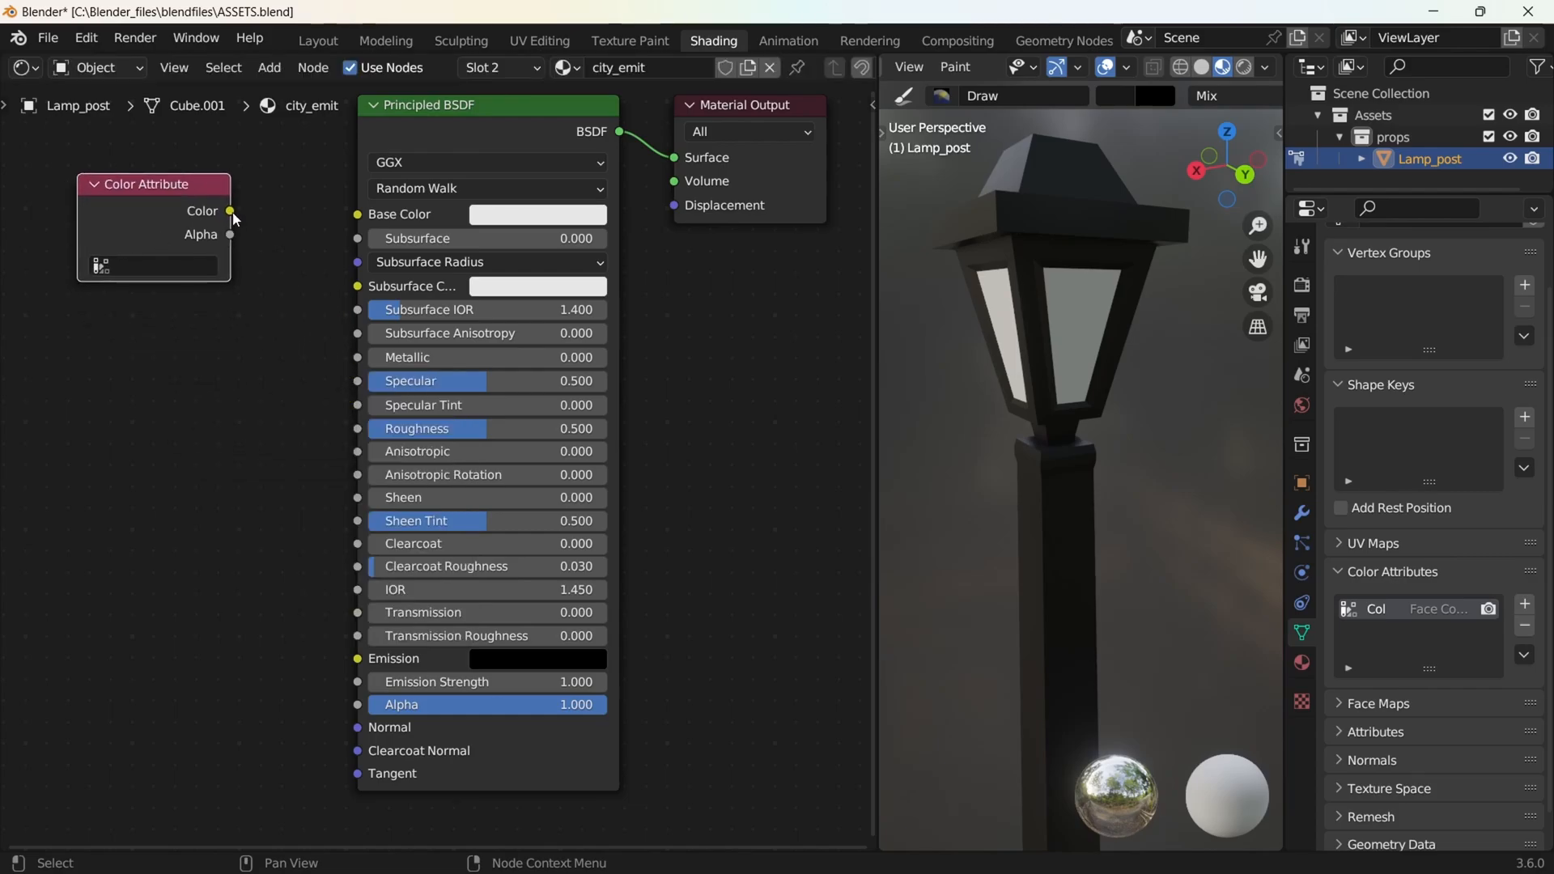
left_click_drag(231, 212, 272, 213)
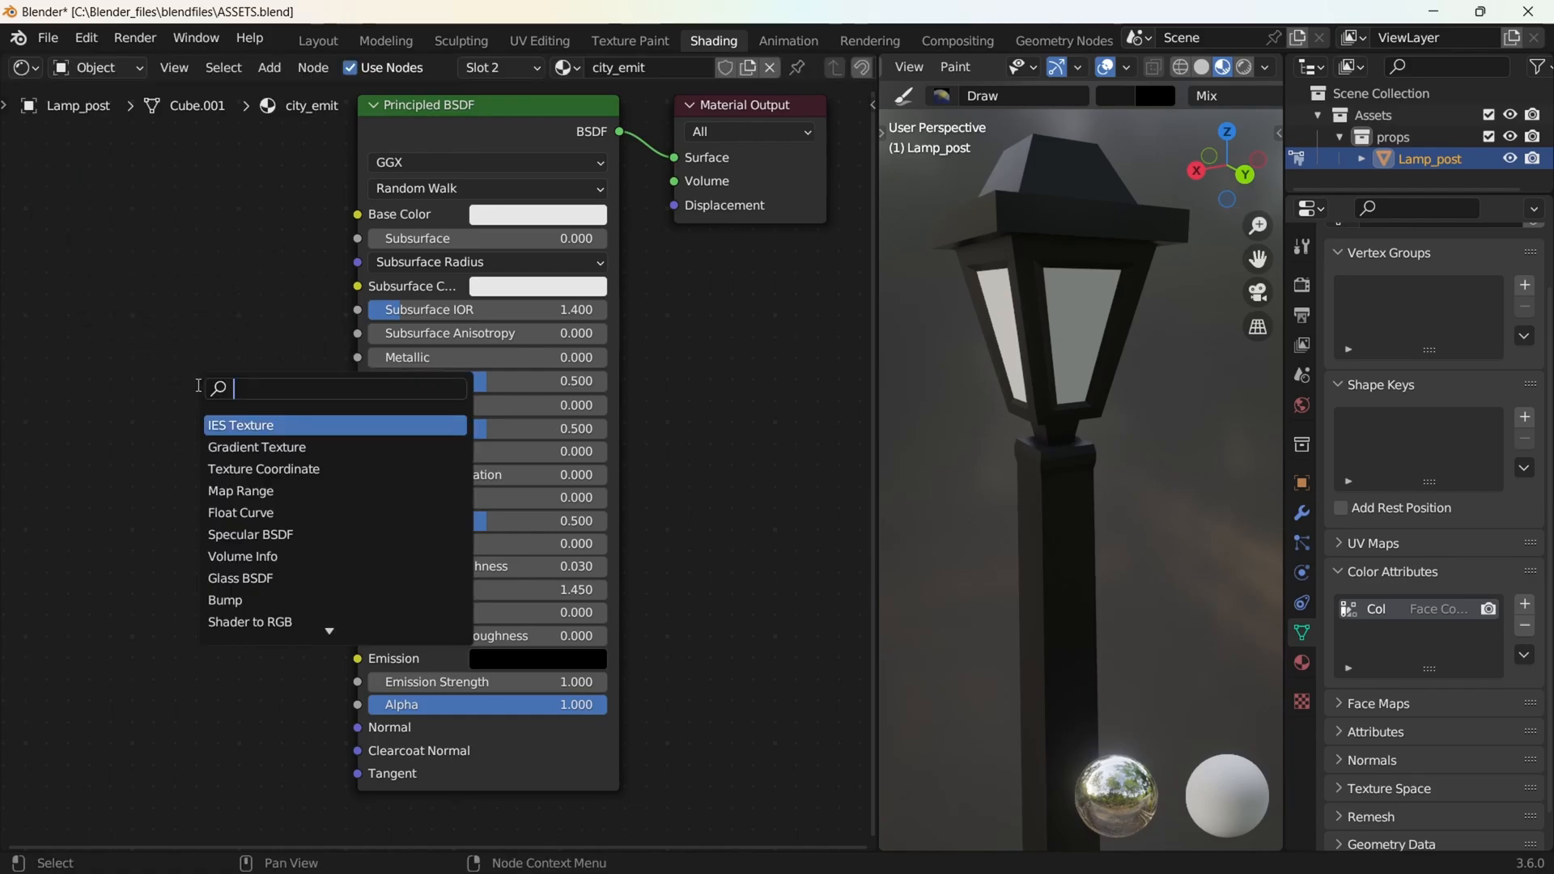
type("color")
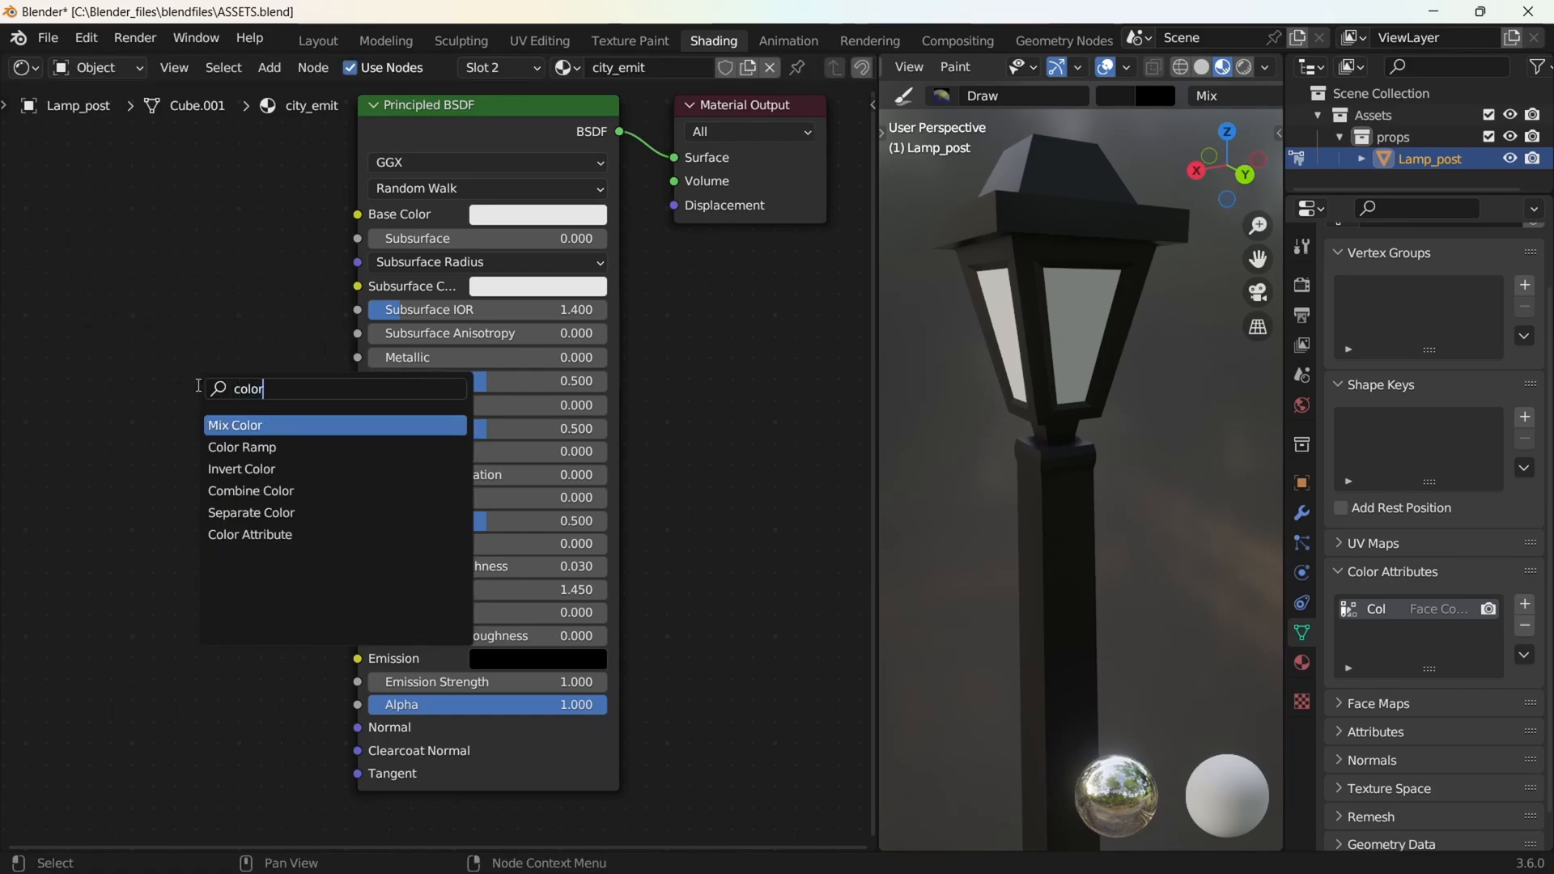
type(" a")
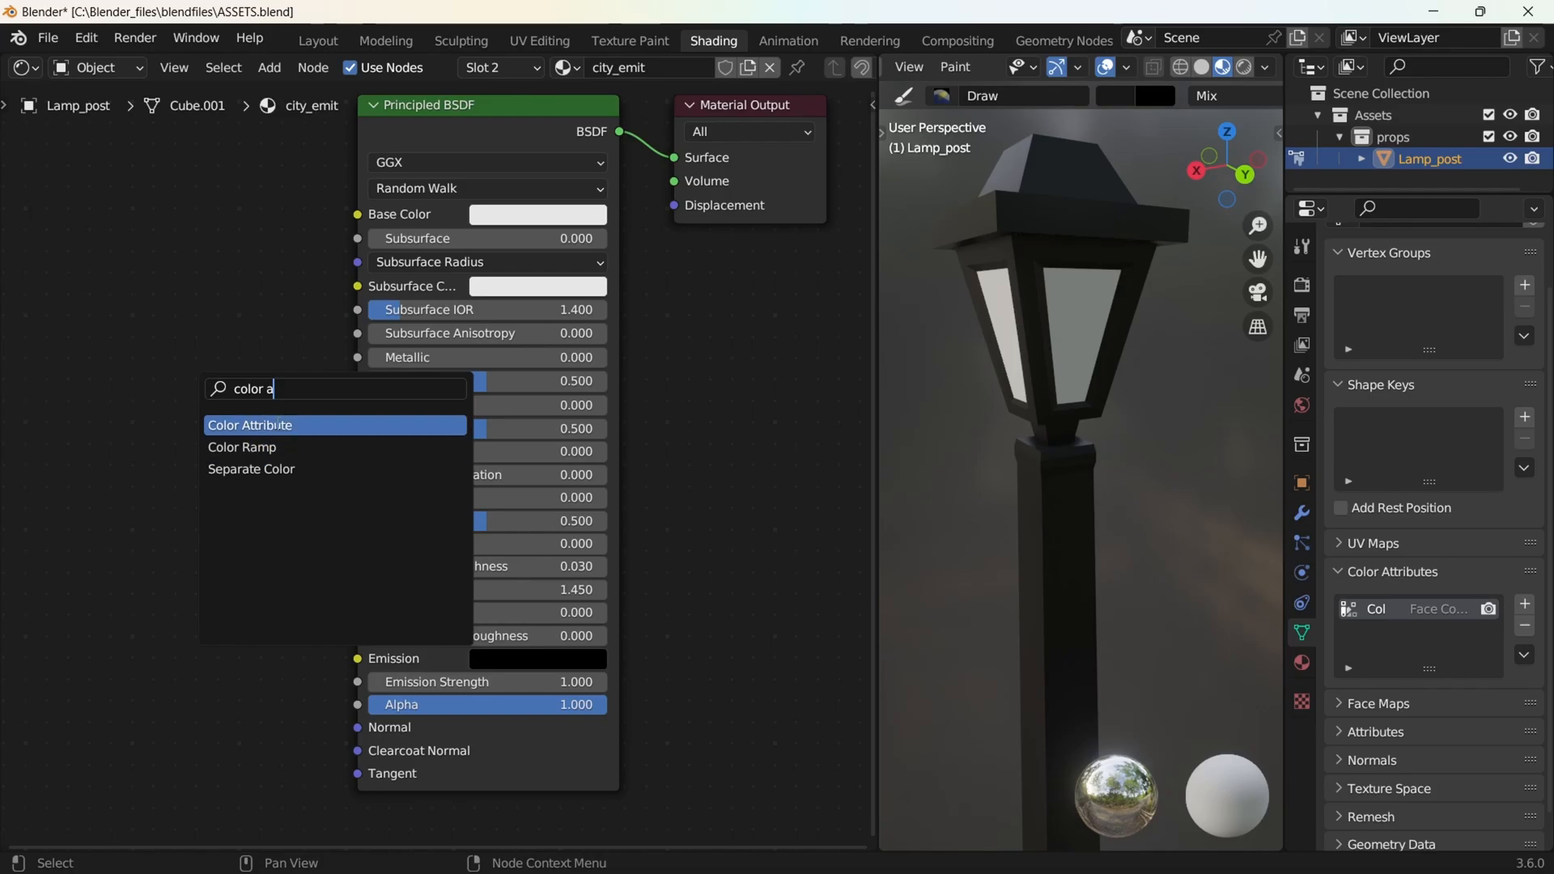
left_click(278, 425)
left_click(154, 198)
Link the Color Attribute's Color output to the Principled BSDF's Base Color and set its attribute to Col
left_click_drag(229, 210, 334, 221)
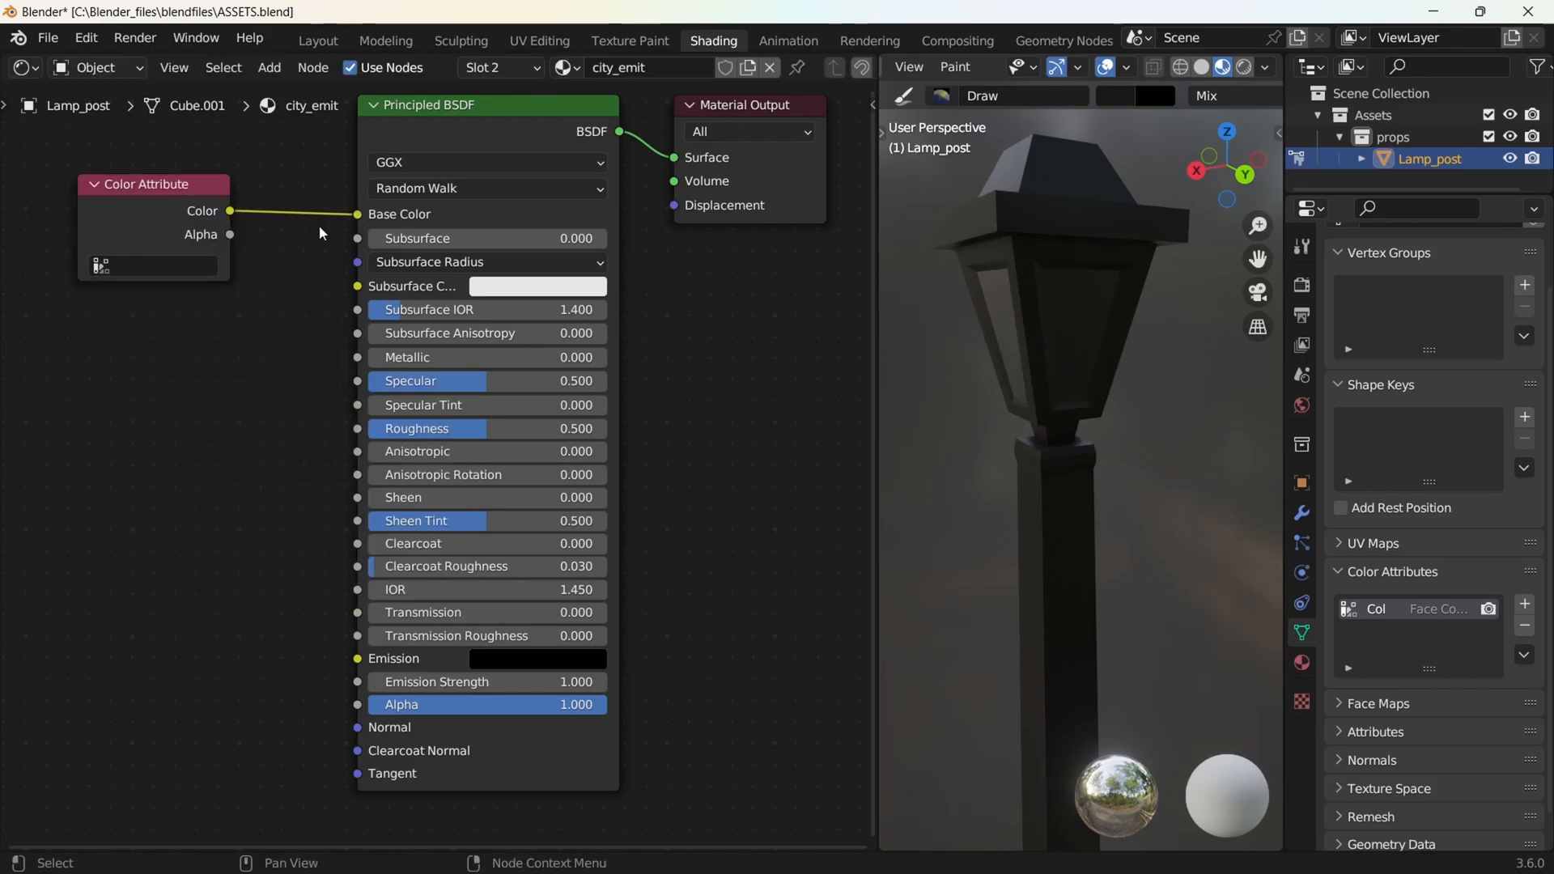
left_click(144, 301)
middle_click_drag(239, 319, 270, 339)
Set the city_emit shader's Emission to a bright warm orange-yellow, about hue 0.109, saturation 0.573 and value 1
left_click(595, 674)
left_click_drag(691, 507, 683, 445)
left_click_drag(578, 482, 576, 458)
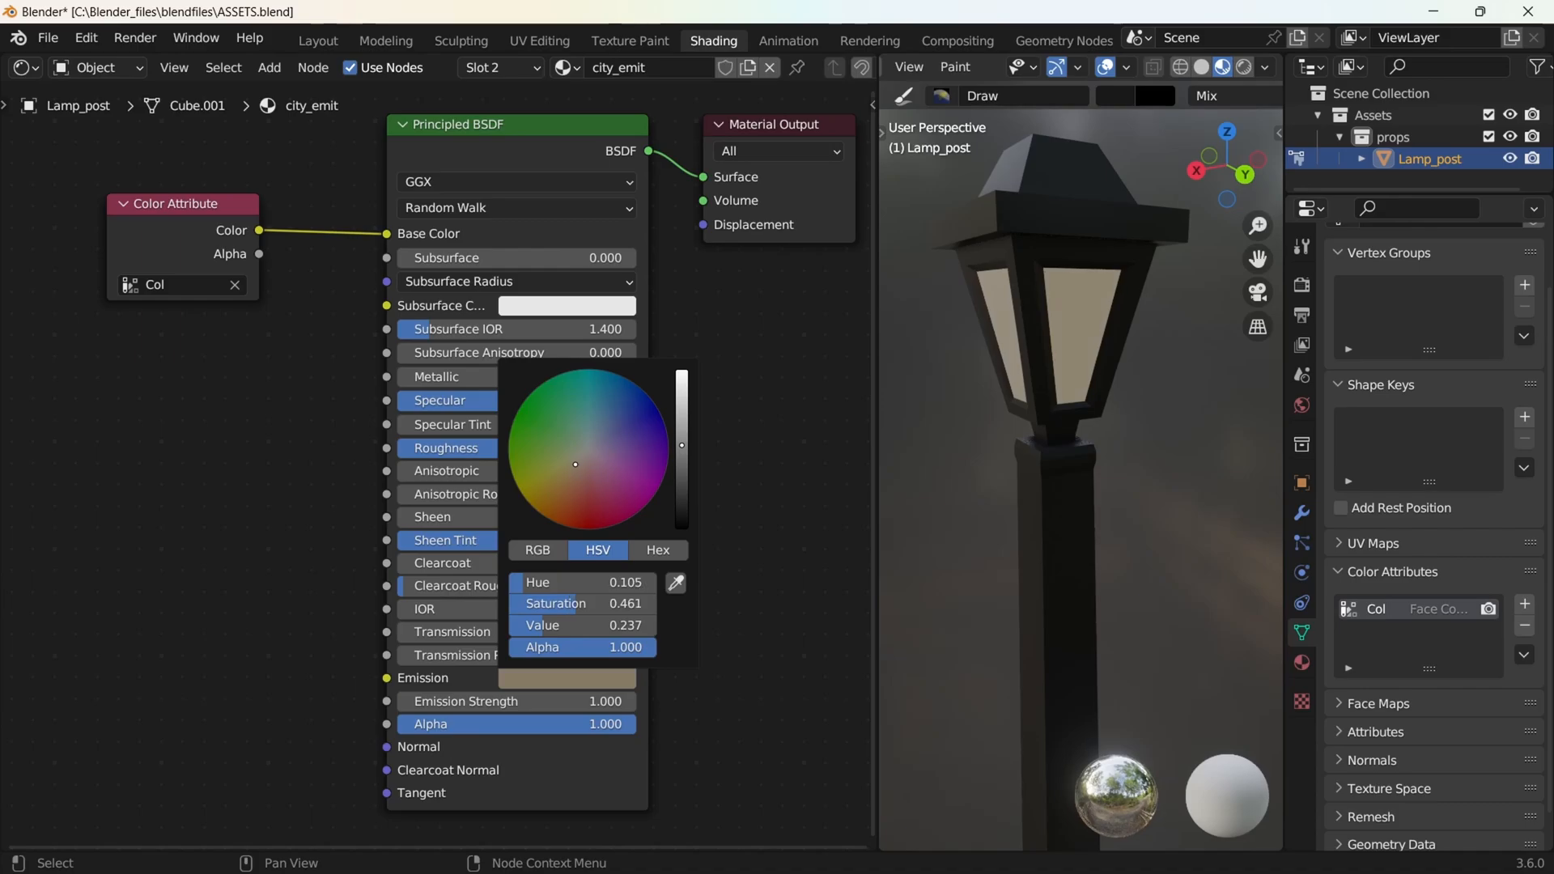
left_click(682, 373)
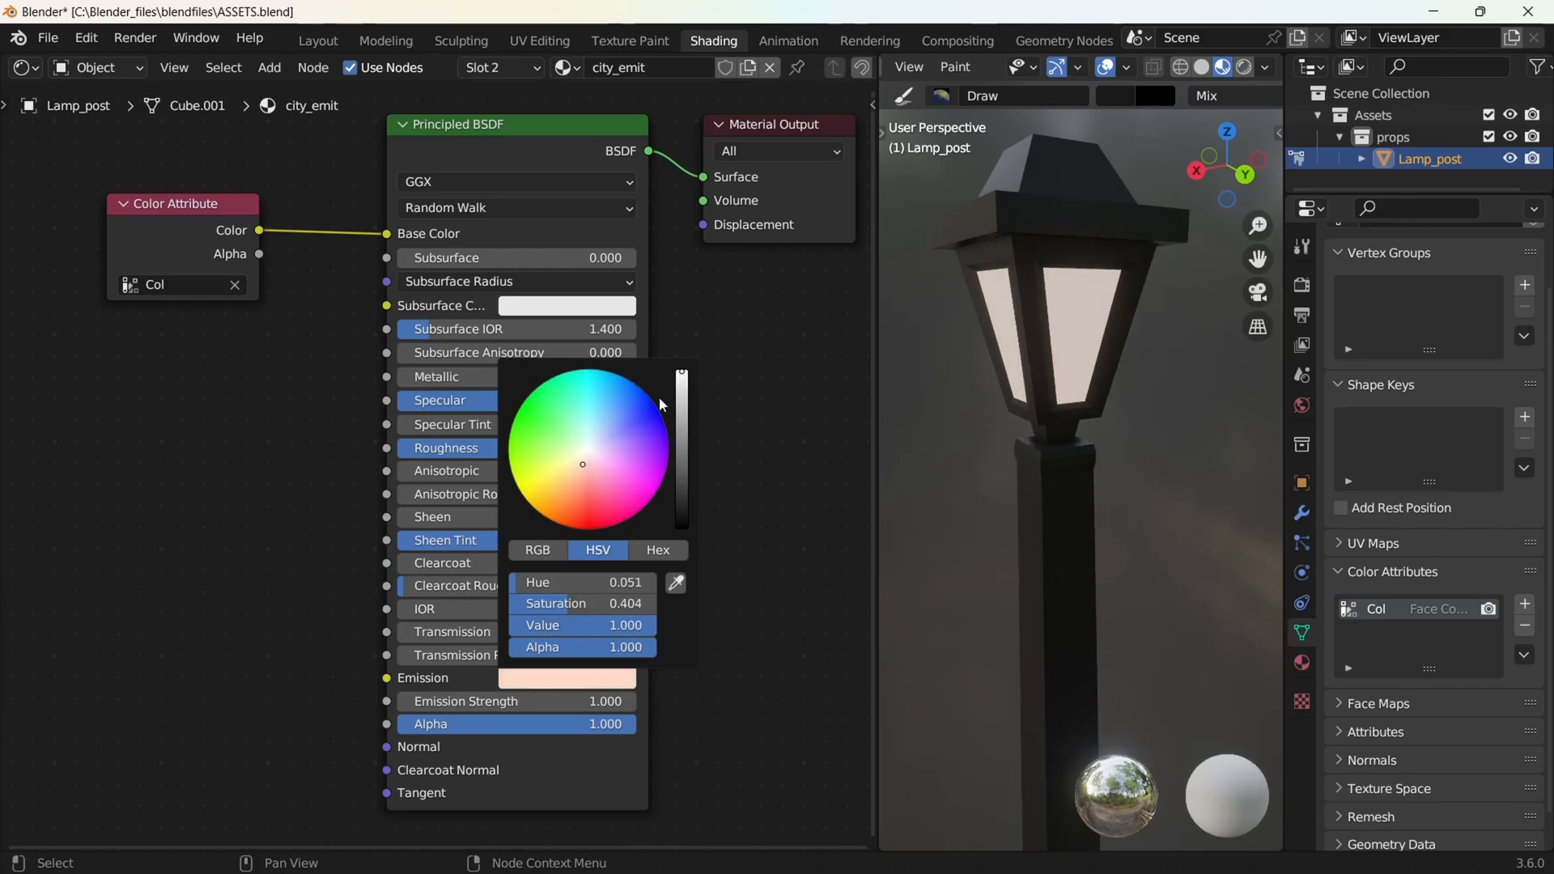
left_click_drag(571, 465, 571, 466)
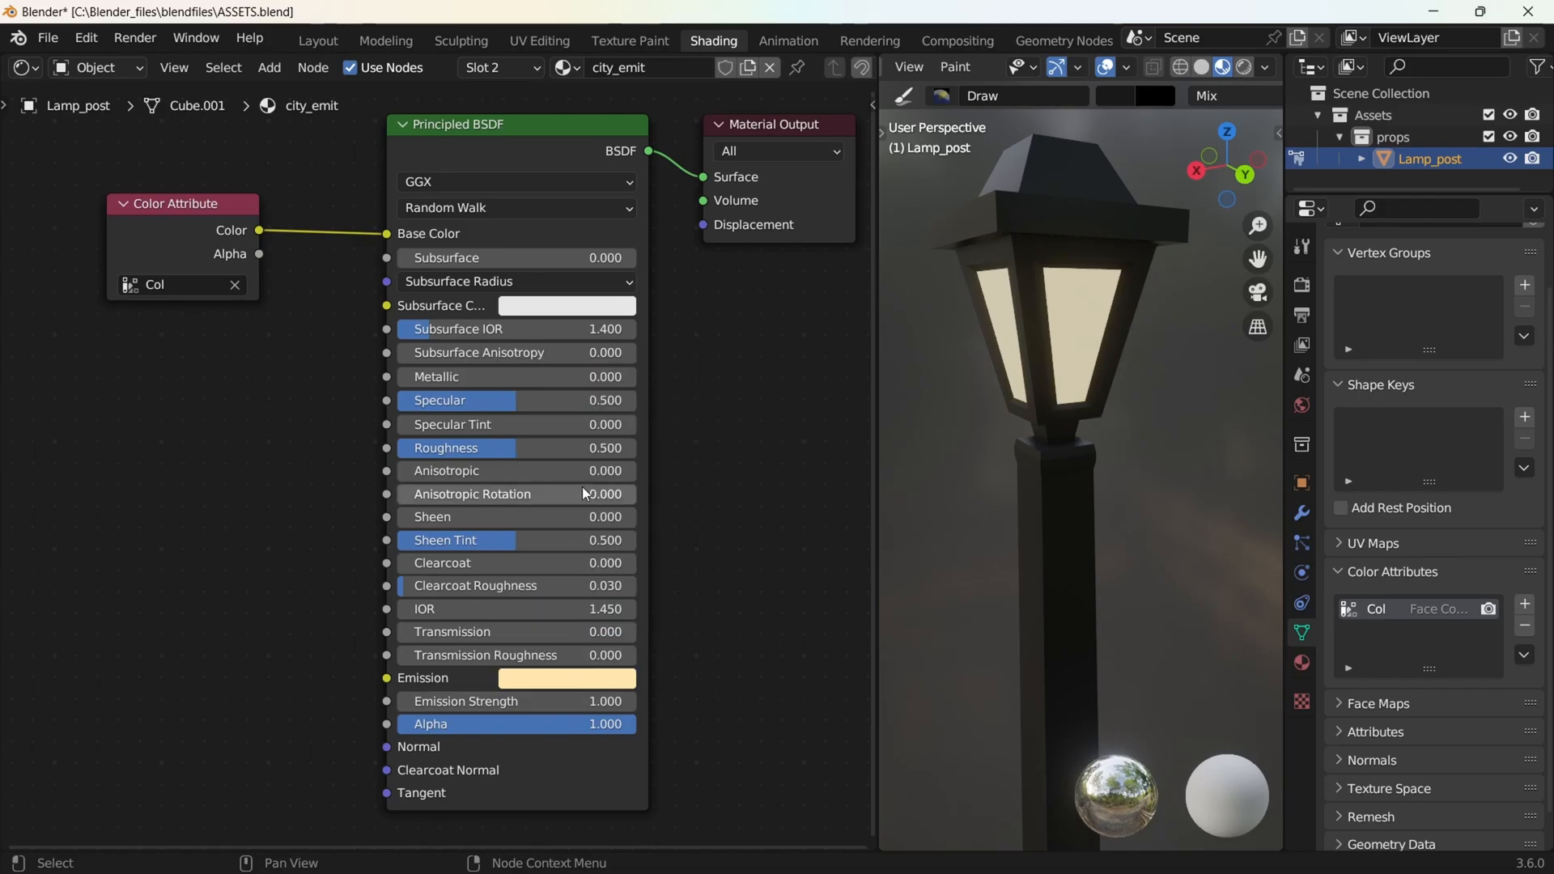
Shift the Emission color to a pale yellow, about hue 0.152 and saturation 0.609, and set Emission Strength to 2
scroll(1024, 537, "down", 4)
left_click(606, 678)
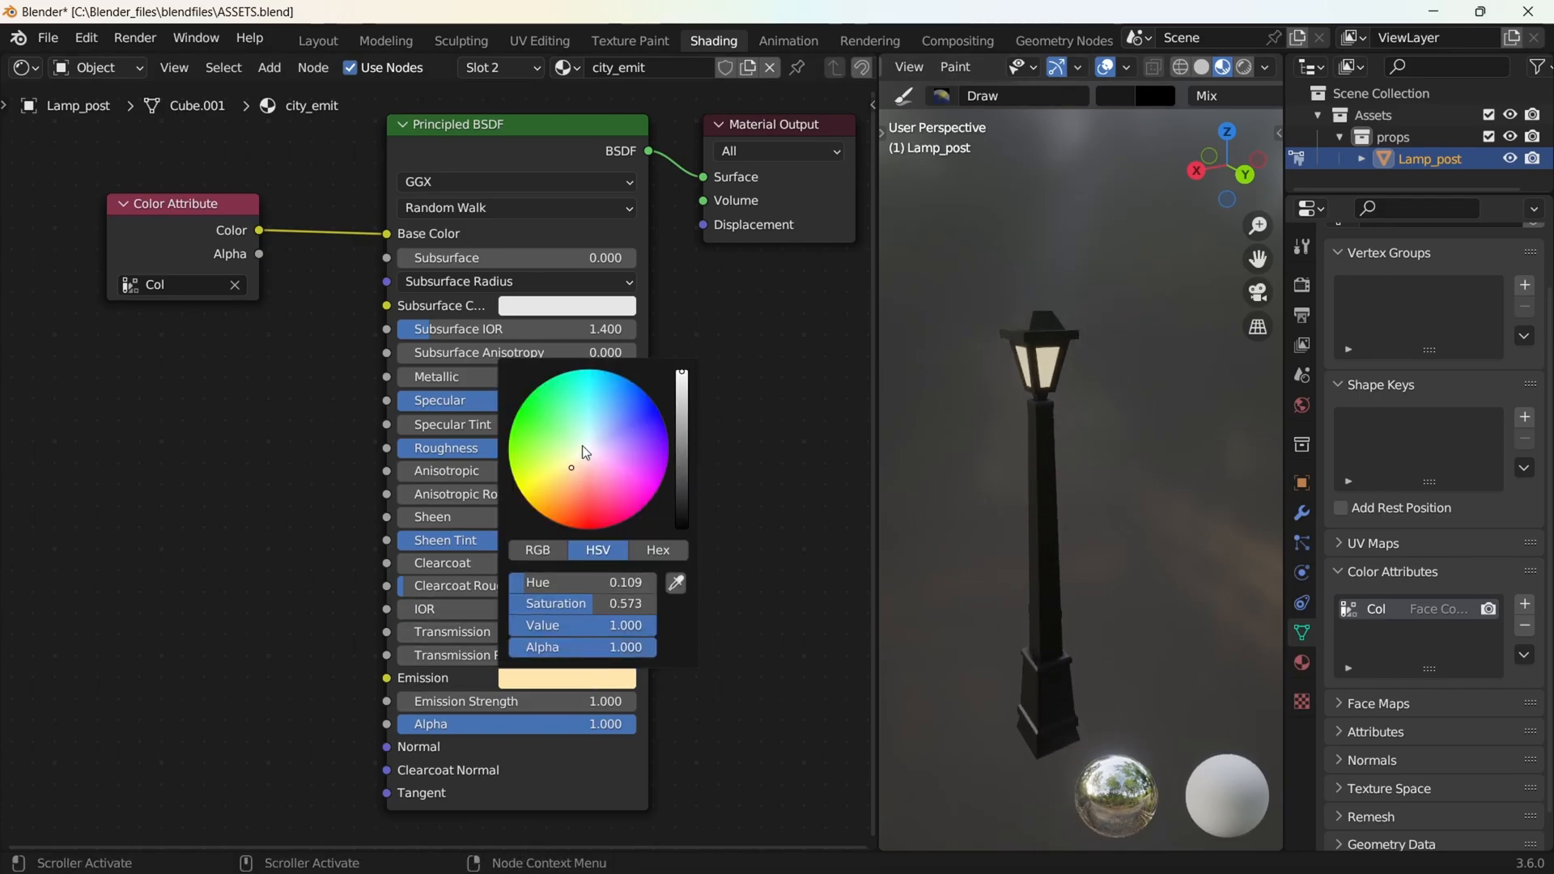
left_click(566, 464)
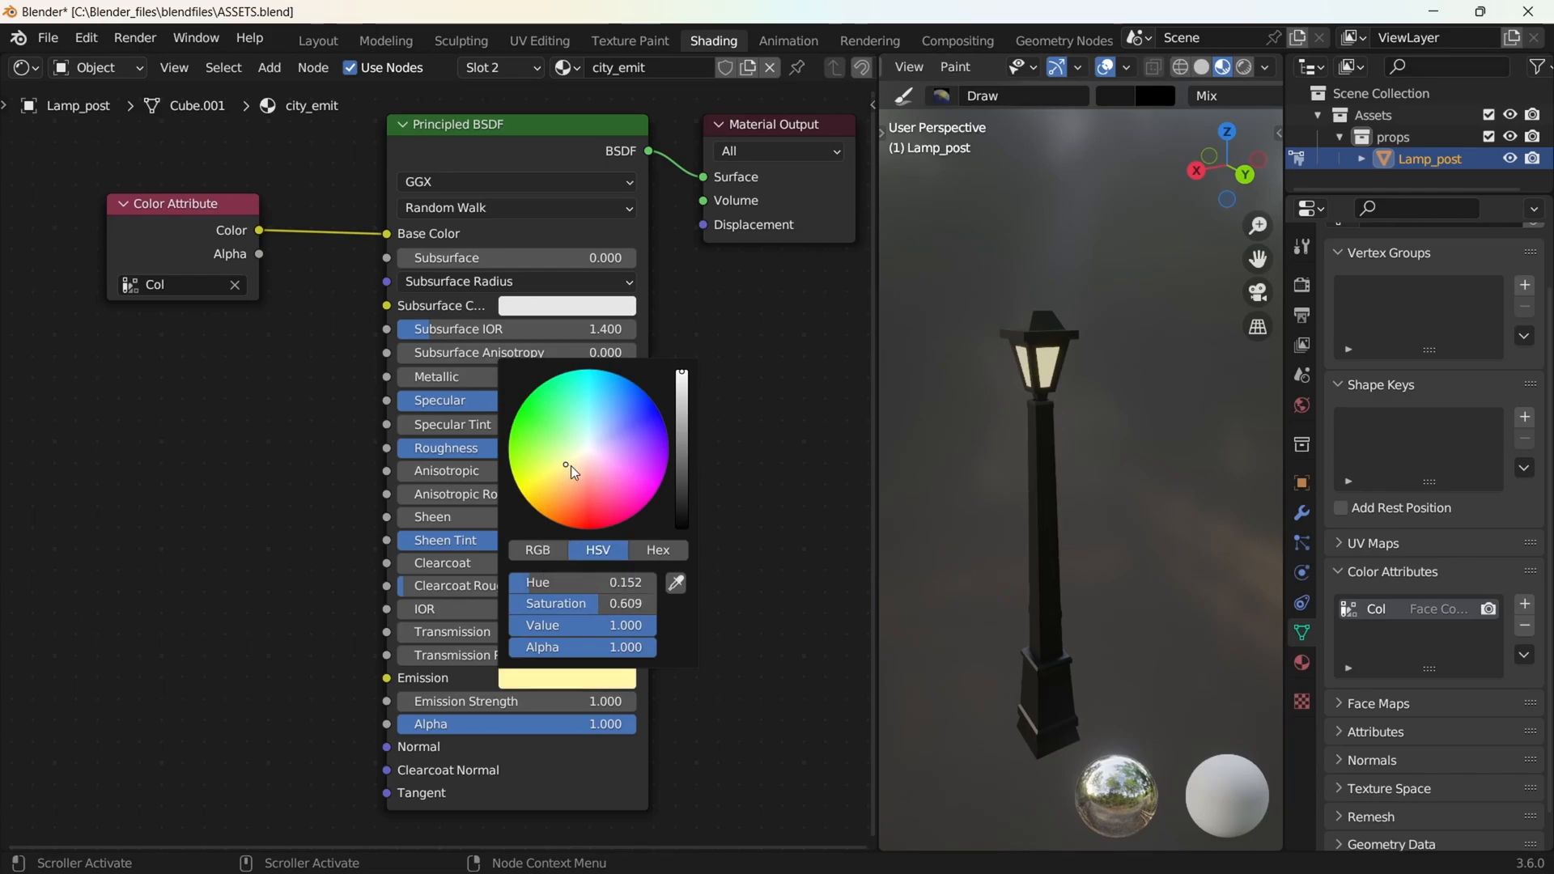
double_click(587, 700)
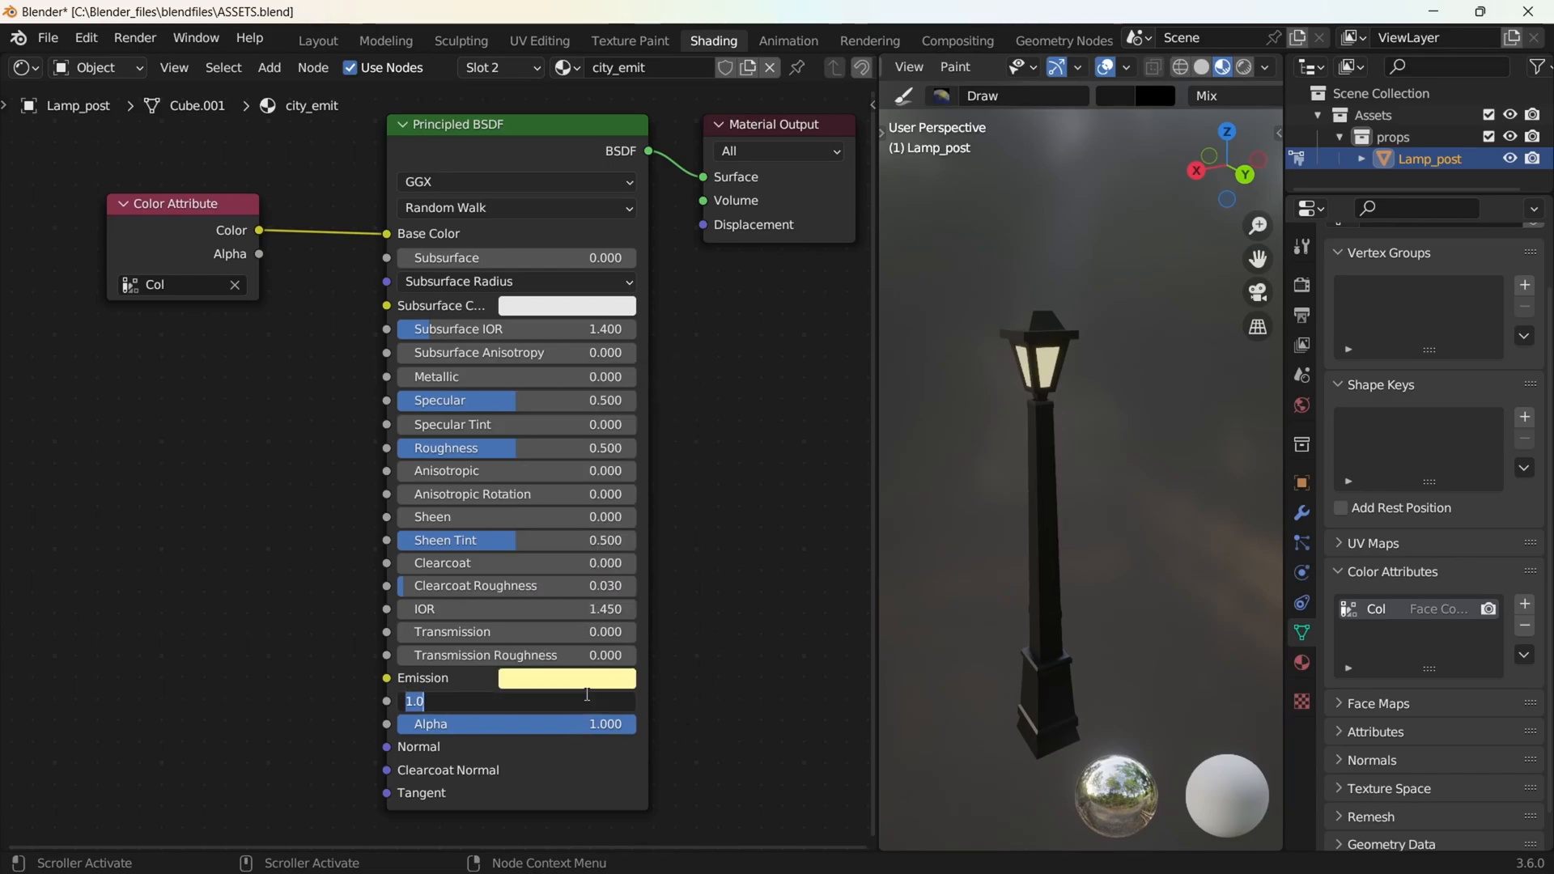
type("2")
key("Return")
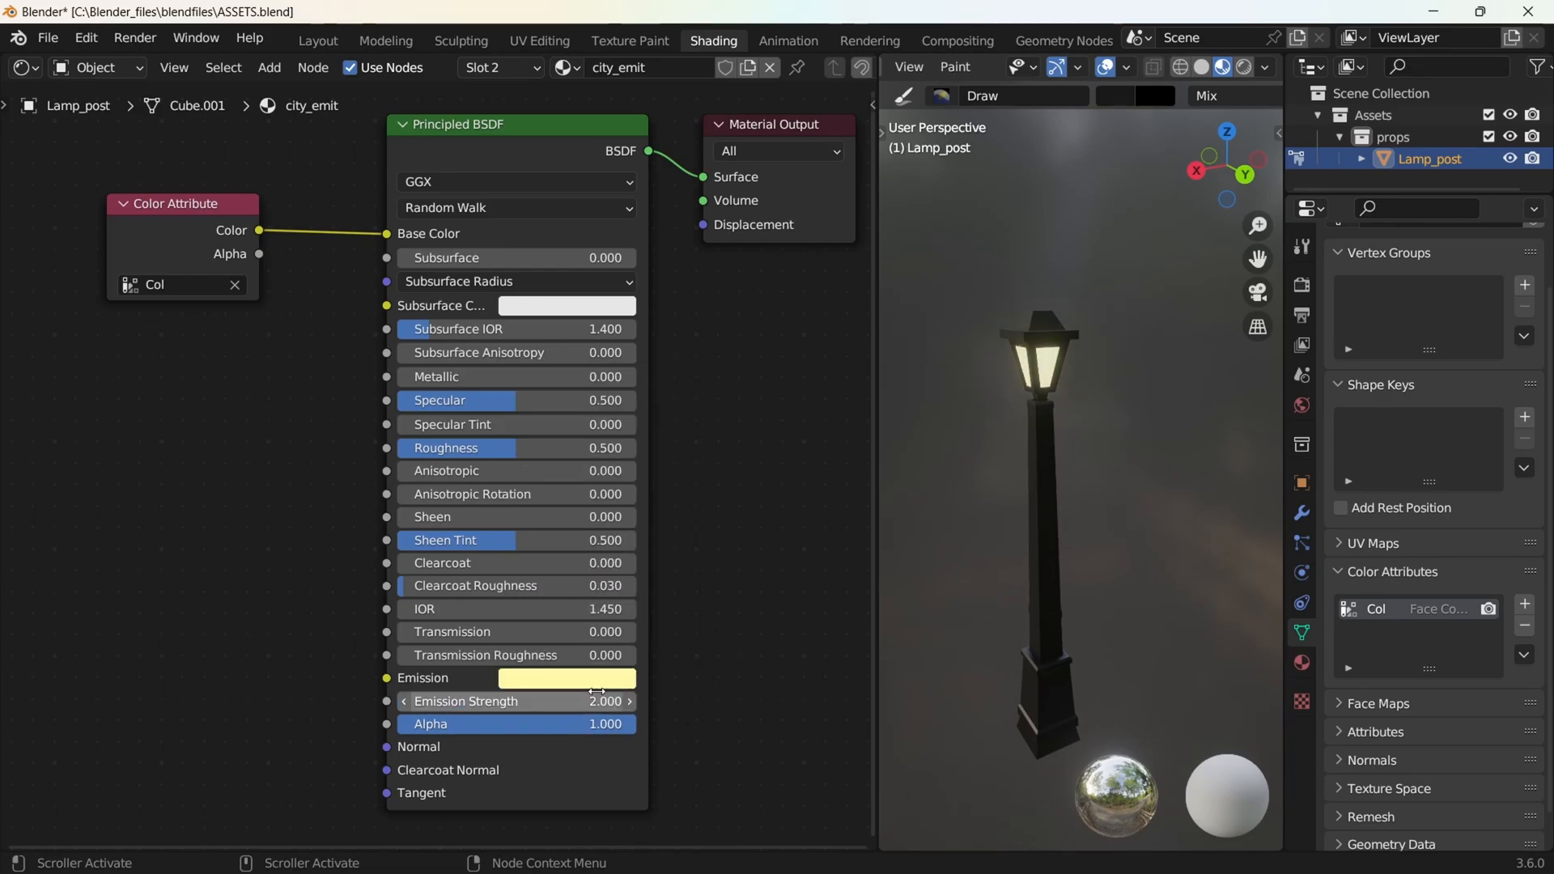
Toggle Eevee's Bloom off and back on in the render settings to compare the lantern's glow
left_click(1301, 285)
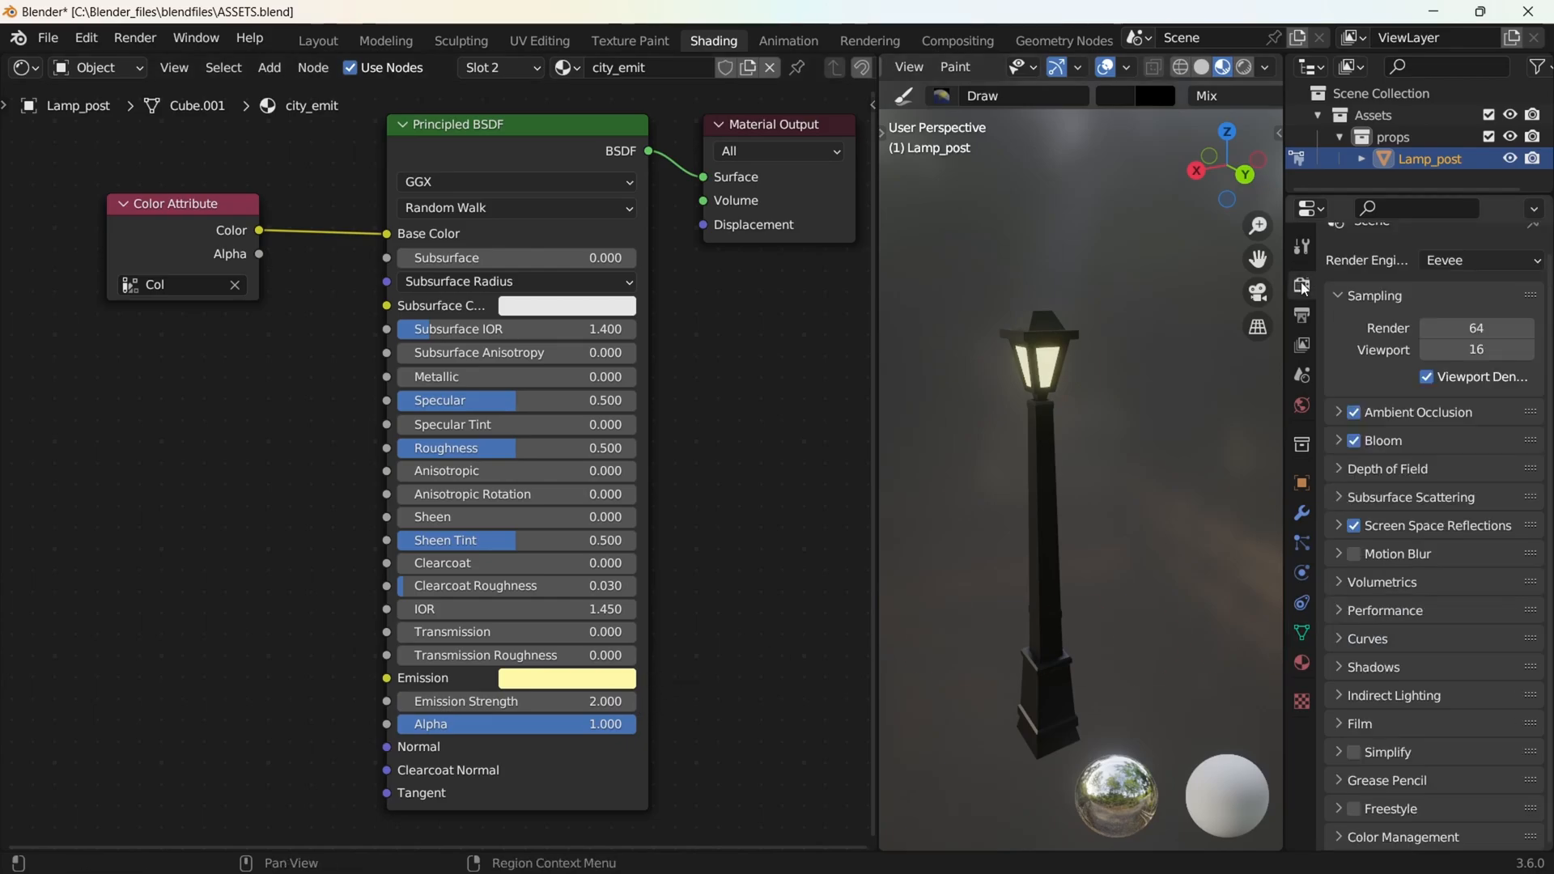
left_click(1353, 440)
left_click(1353, 441)
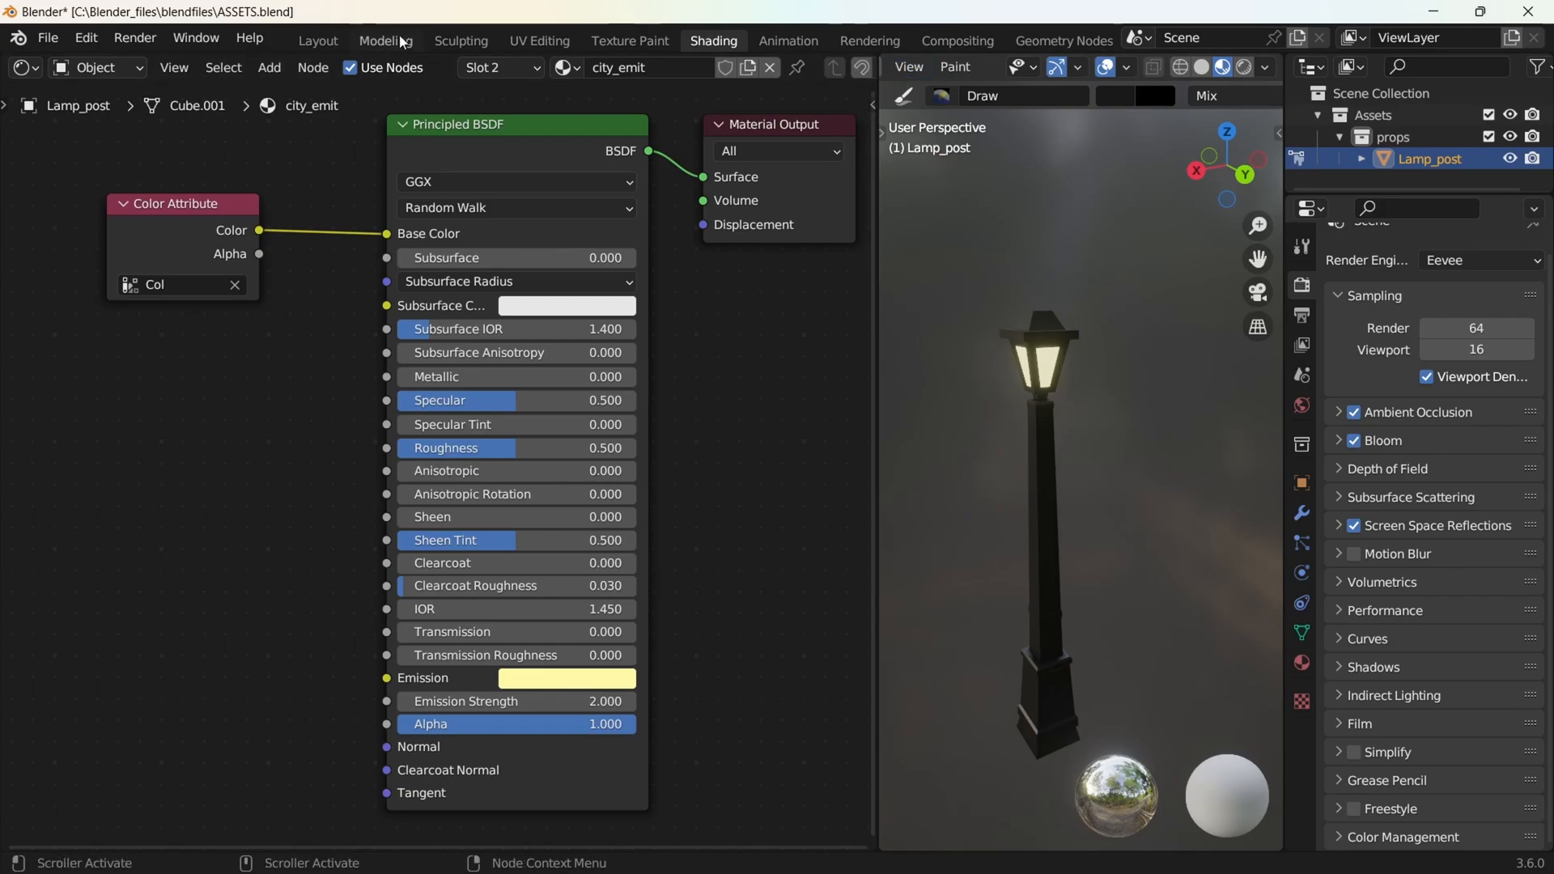
Show the lamp post in Material Preview shading in the Layout workspace
left_click(318, 40)
left_click(1221, 66)
middle_click_drag(1003, 474, 955, 488)
Return the lamp post to Object Mode, deselect it and save the ASSETS.blend file
left_click(115, 70)
left_click(114, 92)
left_click(876, 419)
middle_click_drag(876, 419, 772, 430)
key("ctrl+s")
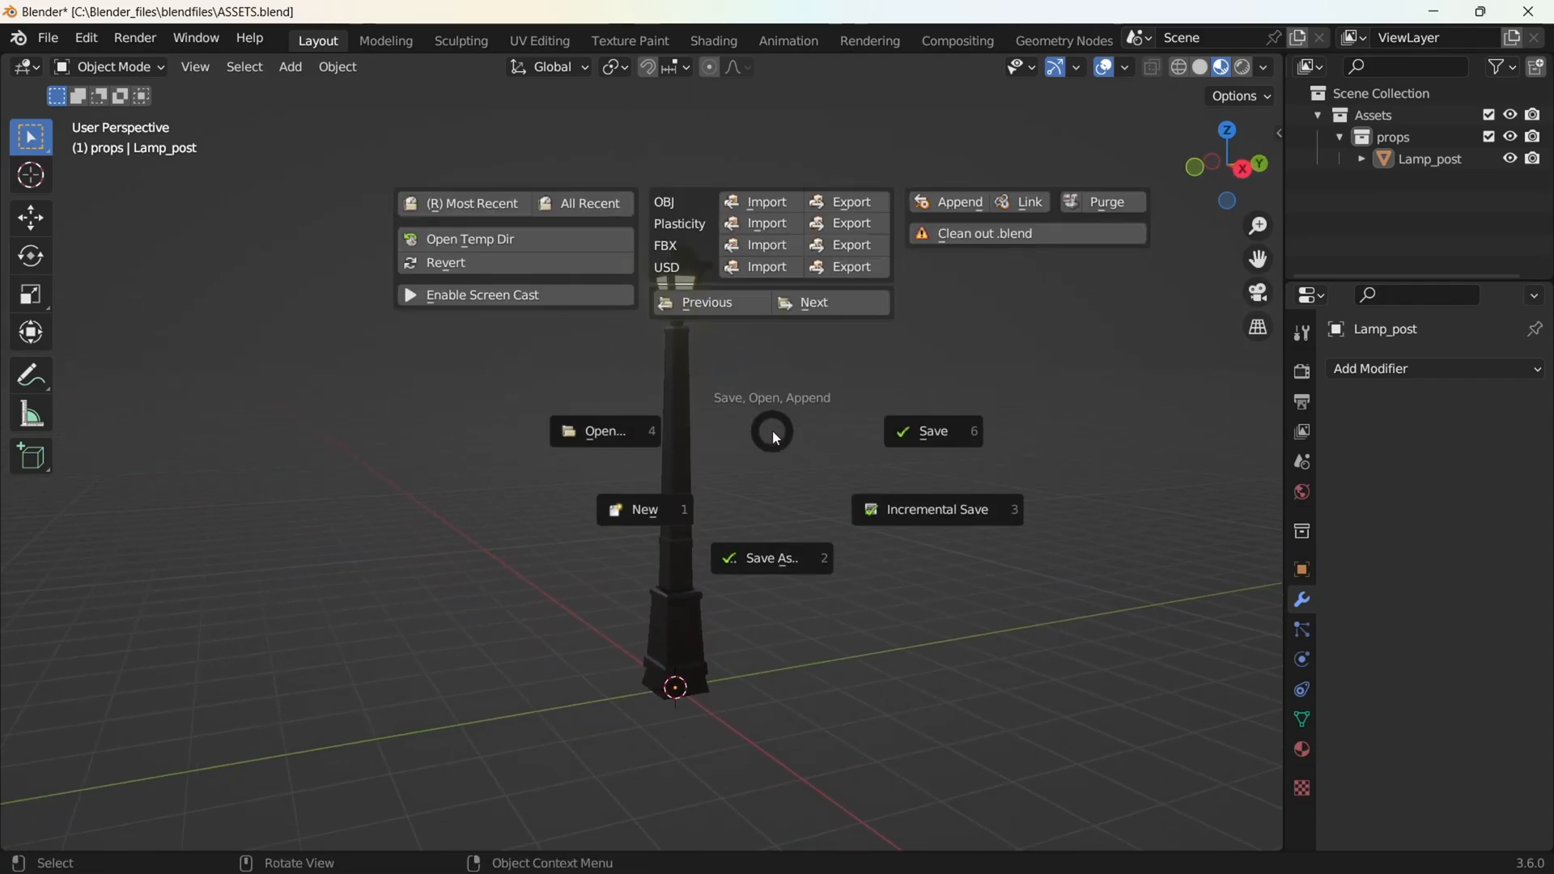
left_click(938, 438)
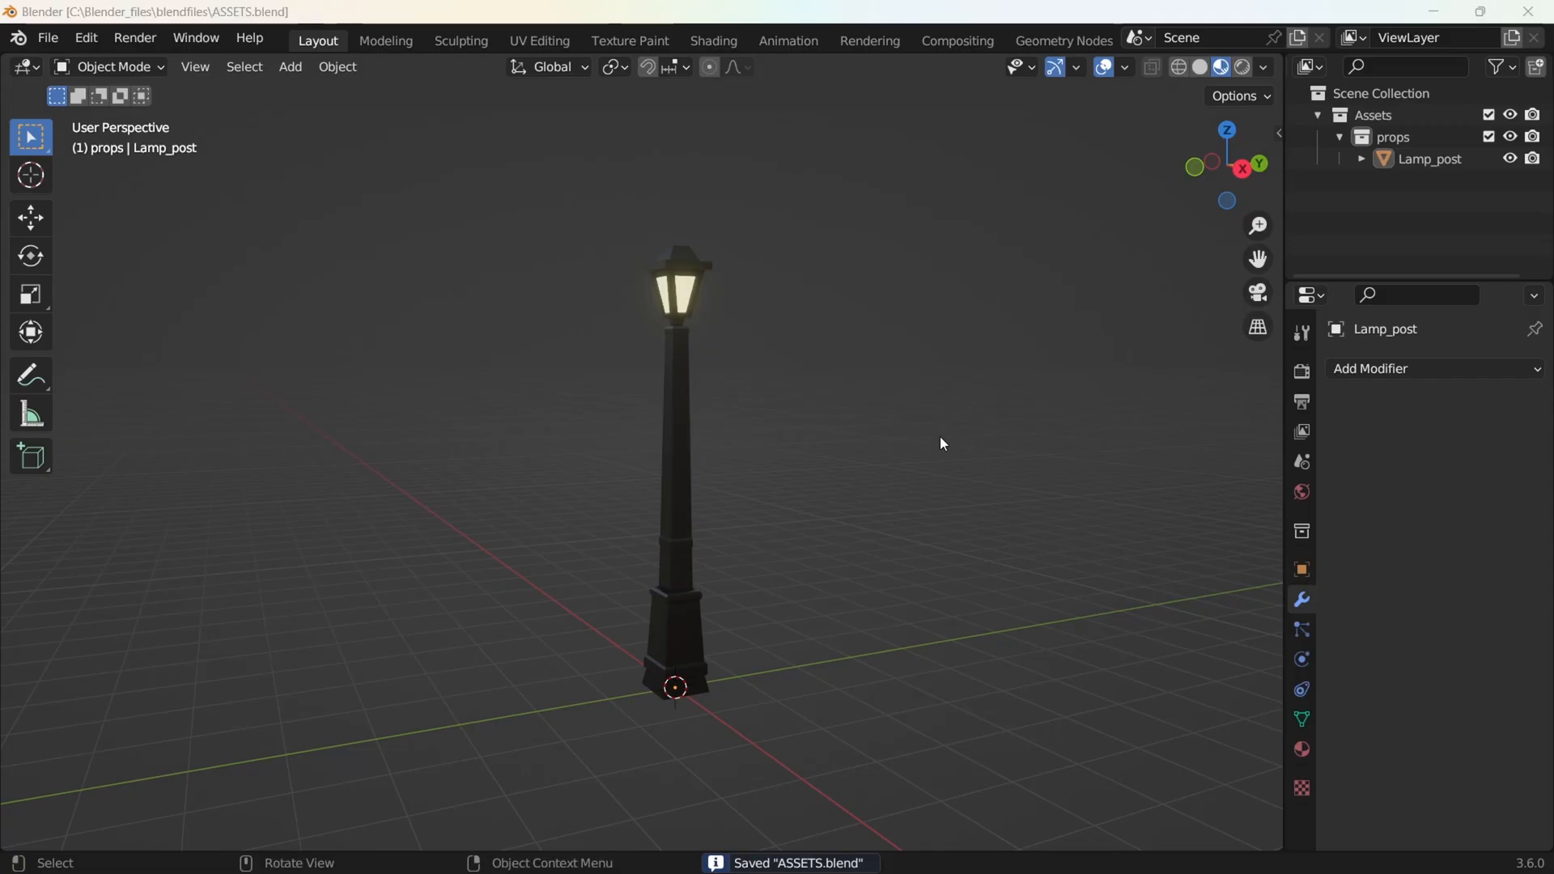